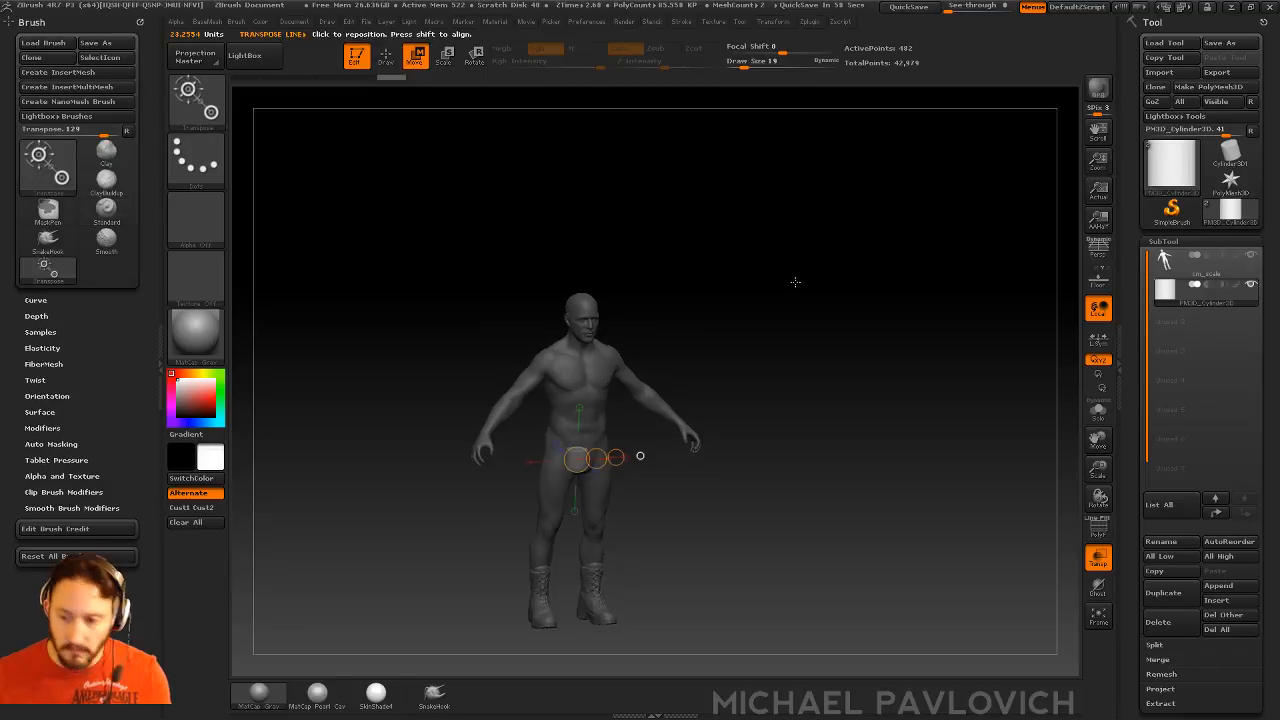
# - Stretch the cylinder vertically with Transpose Move so it runs from the figure's crotch to above the head
pyautogui.keyDown('shift'); pyautogui.moveTo(590, 471); pyautogui.dragTo(591, 268); pyautogui.keyUp('shift')
pyautogui.moveTo(590, 341); pyautogui.dragTo(592, 267)
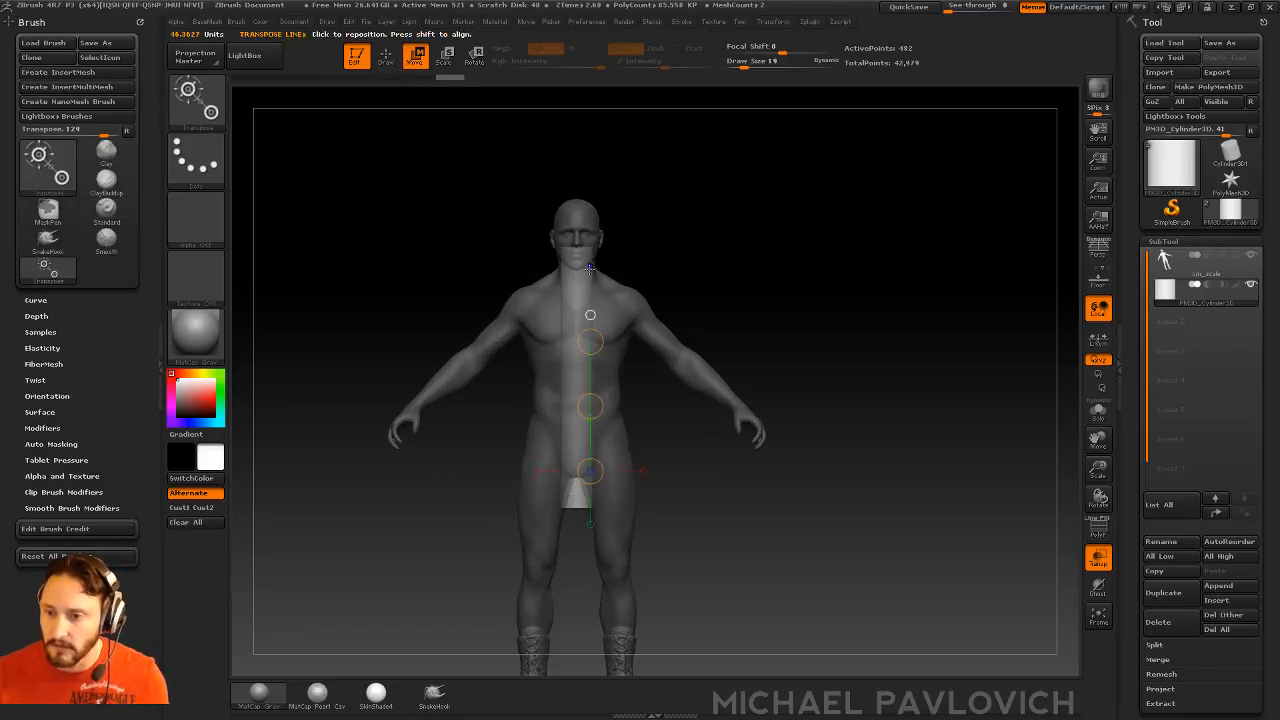
pyautogui.moveTo(591, 342); pyautogui.dragTo(592, 265)
pyautogui.press('q')
pyautogui.moveTo(748, 328)
pyautogui.keyDown('alt'); pyautogui.mouseDown()
pyautogui.moveTo(747, 293)
pyautogui.moveTo(791, 306)
pyautogui.moveTo(771, 237)
pyautogui.mouseUp(); pyautogui.keyUp('alt')
# - Make the cylinder thinner and rotate it about its upper end into a diagonal sloping down alongside the figure's arm
pyautogui.press('2')
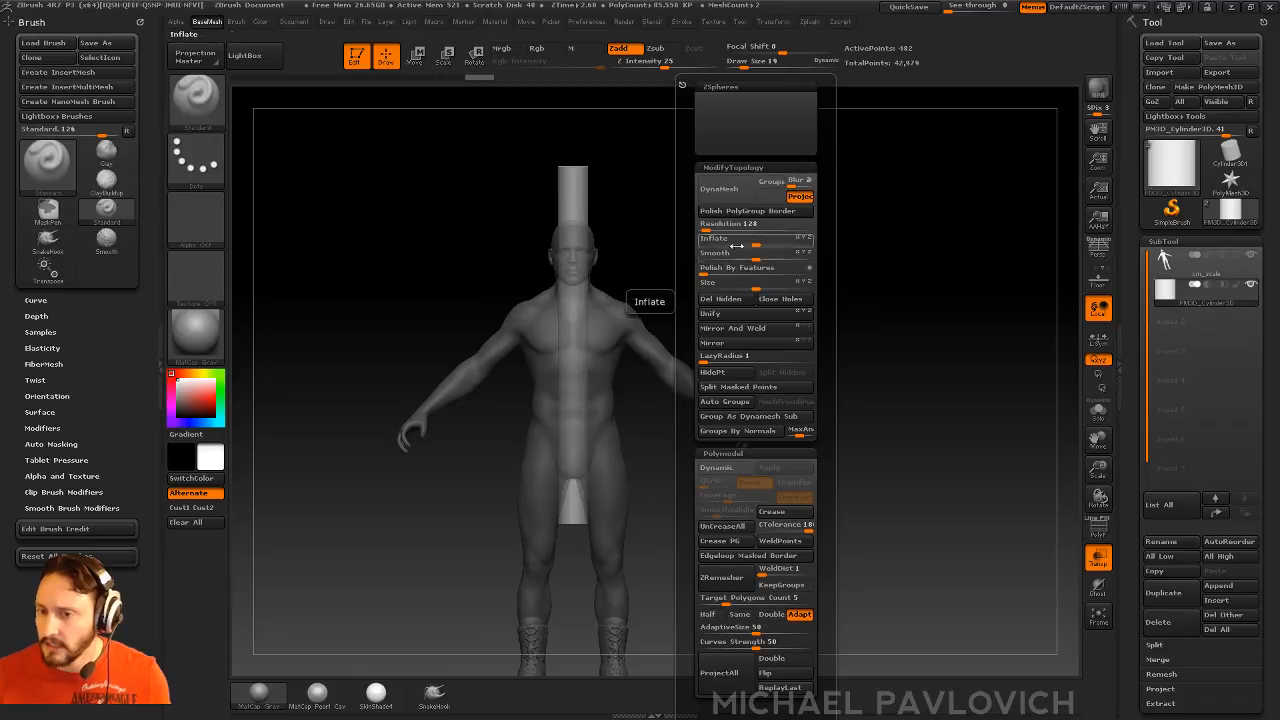
pyautogui.moveTo(753, 284)
pyautogui.mouseDown()
pyautogui.moveTo(724, 287)
pyautogui.moveTo(766, 271)
pyautogui.mouseUp()
pyautogui.press('r')
pyautogui.moveTo(630, 268)
pyautogui.mouseDown()
pyautogui.moveTo(847, 277)
pyautogui.moveTo(728, 413)
pyautogui.mouseUp()
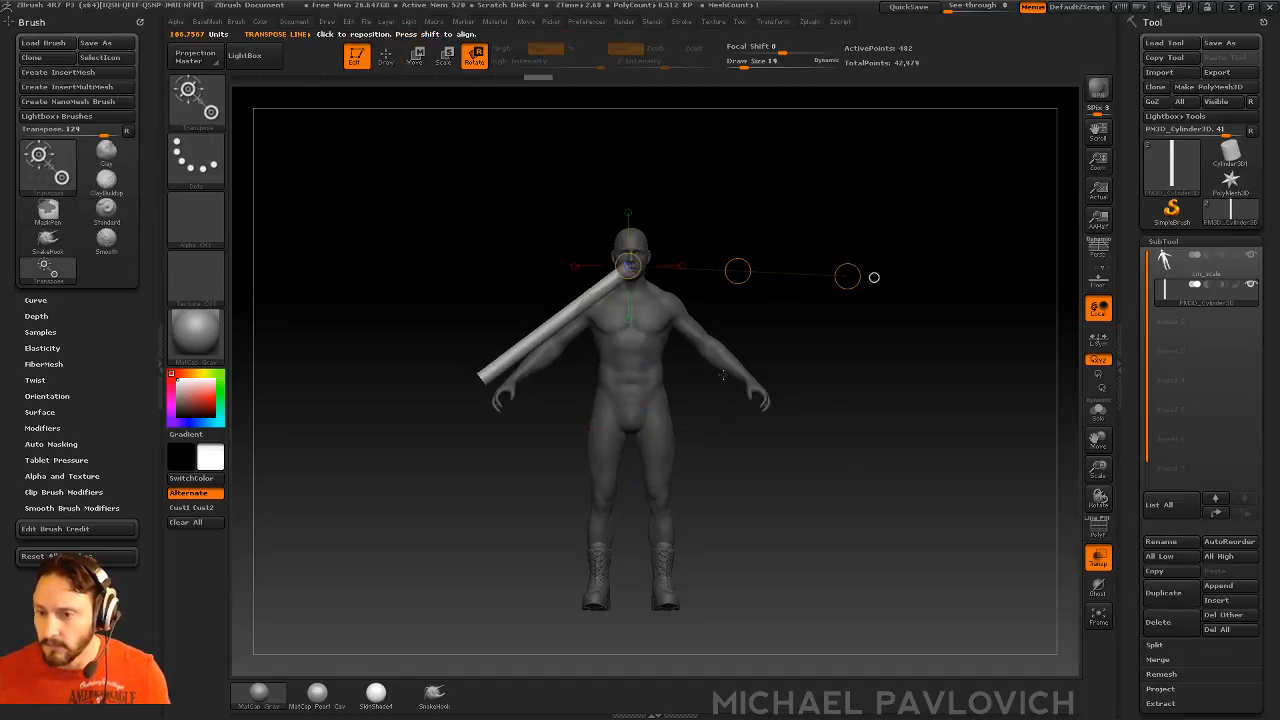
# - Move the diagonal cylinder down so its upper end sits at the figure's waist
pyautogui.press('w')
pyautogui.keyDown('shift'); pyautogui.moveTo(592, 304); pyautogui.dragTo(592, 185); pyautogui.keyUp('shift')
pyautogui.moveTo(600, 244); pyautogui.dragTo(600, 346)
pyautogui.press('q')
pyautogui.moveTo(852, 252)
pyautogui.keyDown('alt'); pyautogui.mouseDown()
pyautogui.moveTo(860, 281)
pyautogui.moveTo(970, 334)
pyautogui.moveTo(955, 311)
pyautogui.mouseUp(); pyautogui.keyUp('alt')
pyautogui.click(1103, 529)
pyautogui.click(1103, 529)
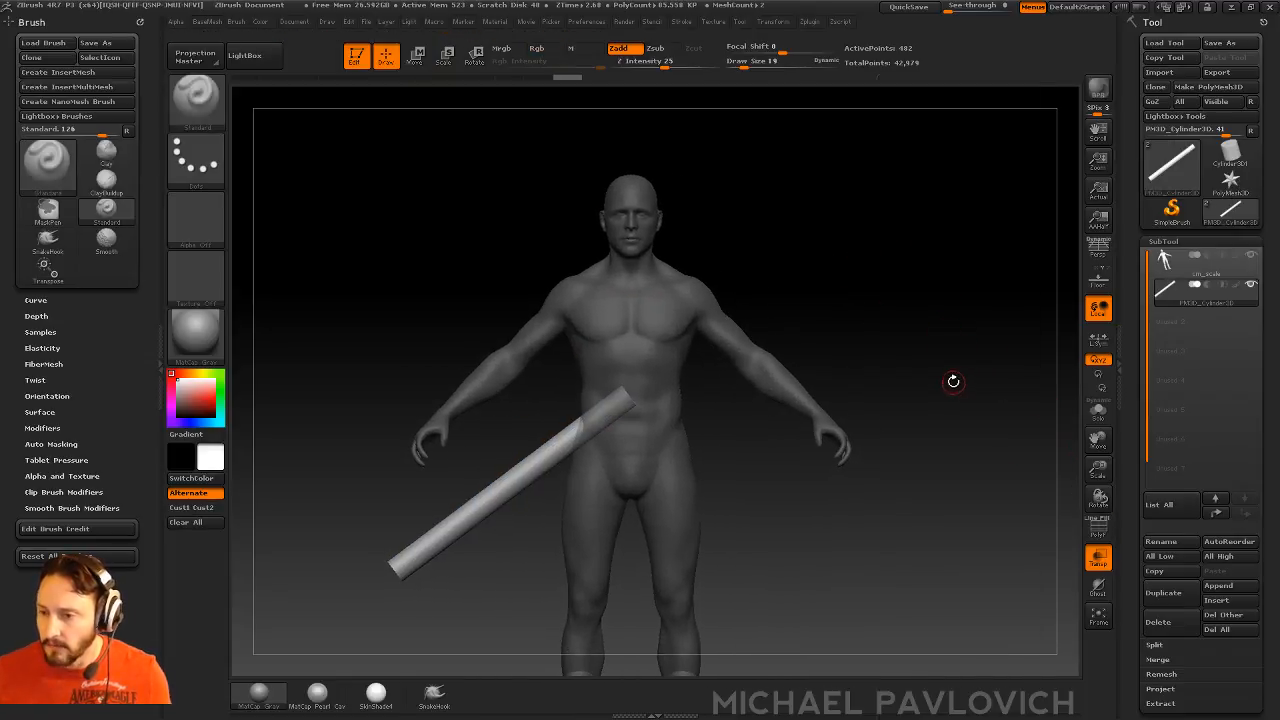
# - Remesh the diagonal cylinder with DynaMesh, raising the resolution to 240 for a denser mesh
pyautogui.press('space')
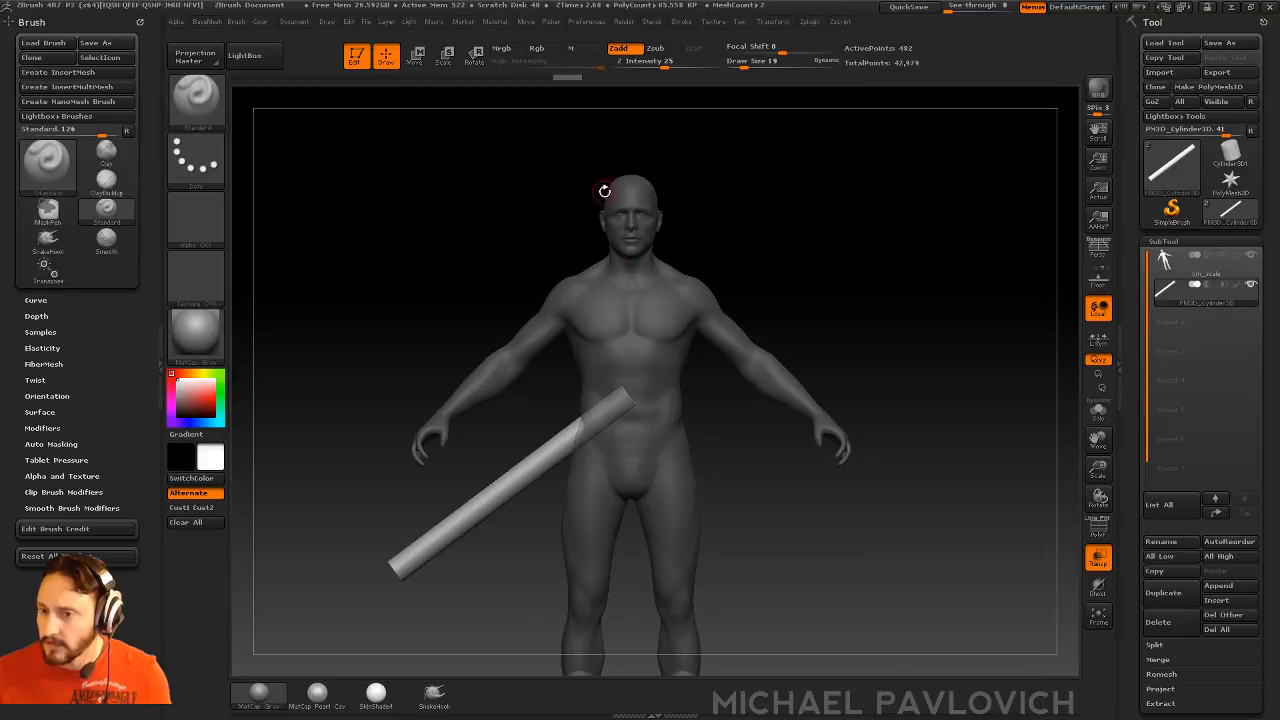
pyautogui.keyDown('alt'); pyautogui.moveTo(776, 248); pyautogui.dragTo(660, 237); pyautogui.keyUp('alt')
pyautogui.keyDown('alt'); pyautogui.moveTo(838, 216); pyautogui.dragTo(866, 238); pyautogui.keyUp('alt')
pyautogui.press('space')
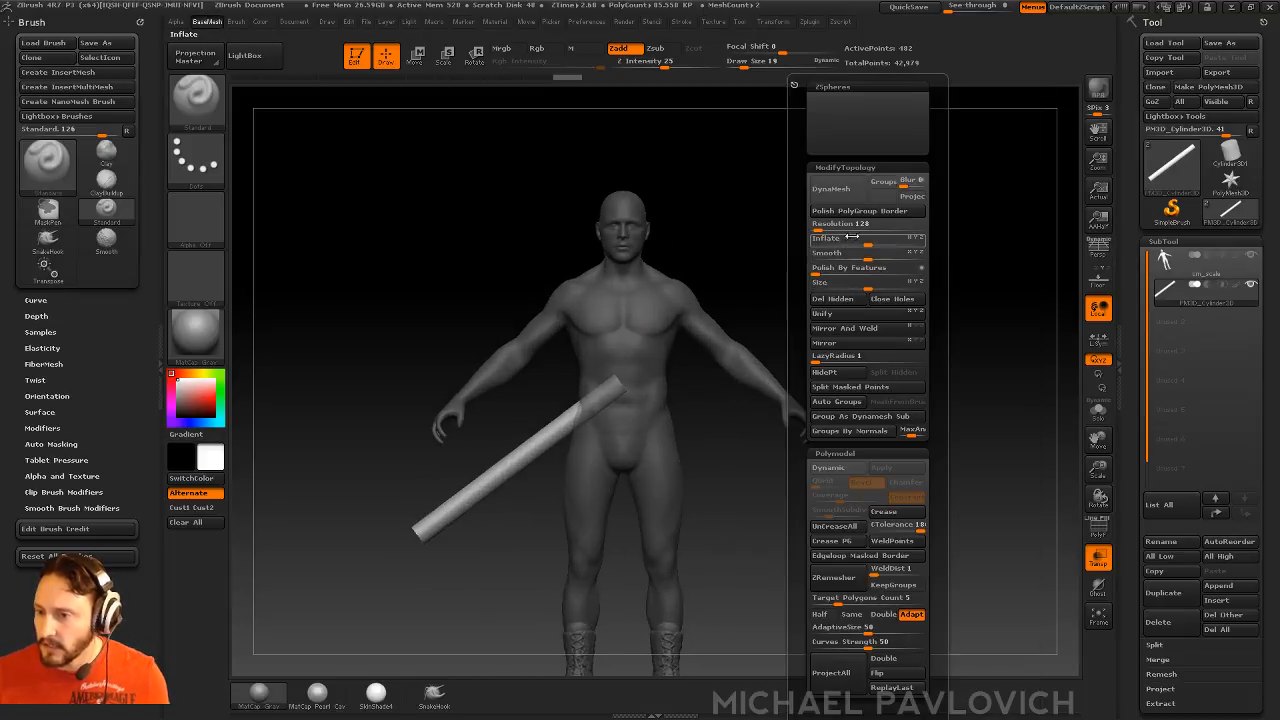
pyautogui.moveTo(711, 426); pyautogui.dragTo(769, 403)
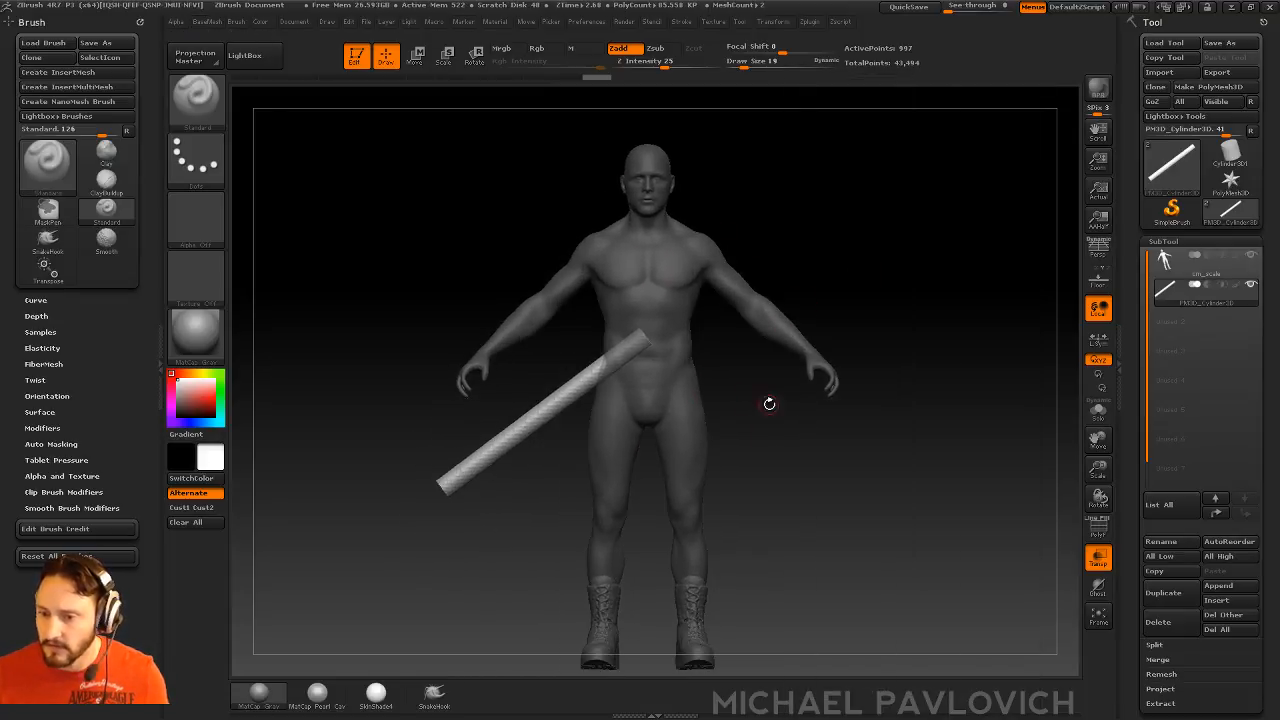
pyautogui.press('space')
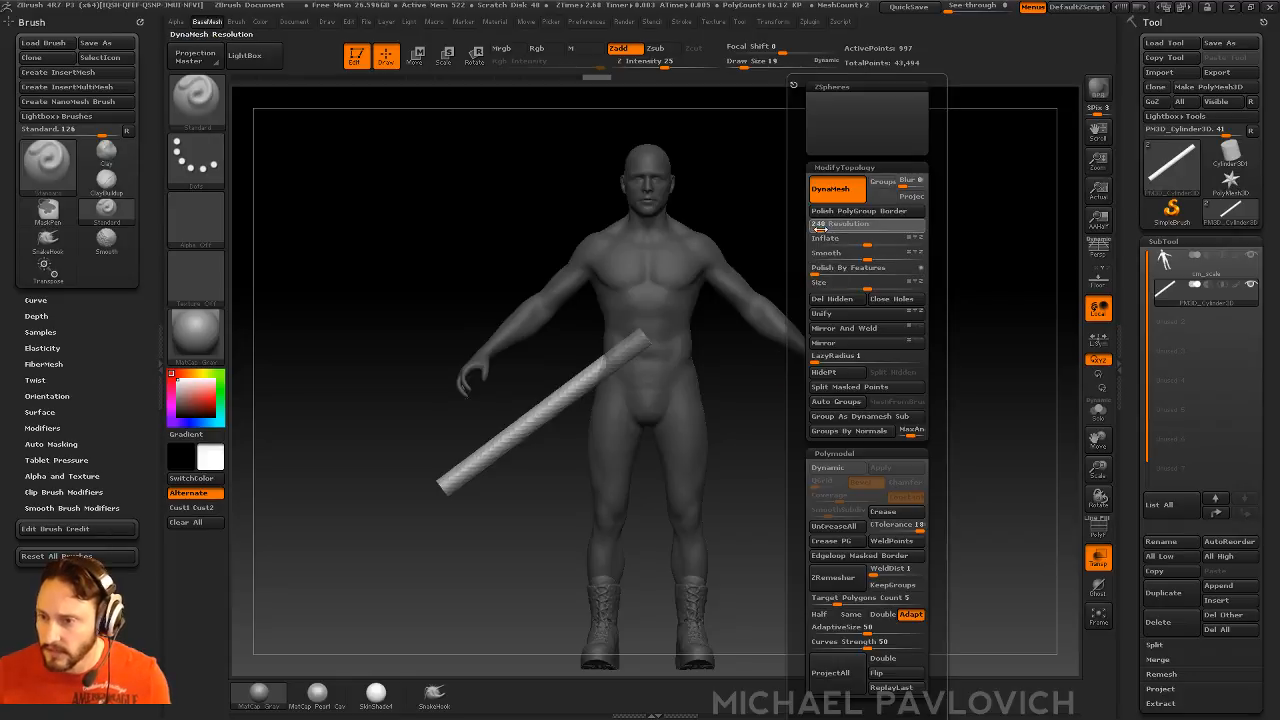
pyautogui.hotkey('ctrl', 'd')
# - Smooth along the diagonal cylinder with a draw size of 93 to thin its shaft and soften its ends
pyautogui.press('s')
pyautogui.moveTo(557, 437); pyautogui.dragTo(569, 439)
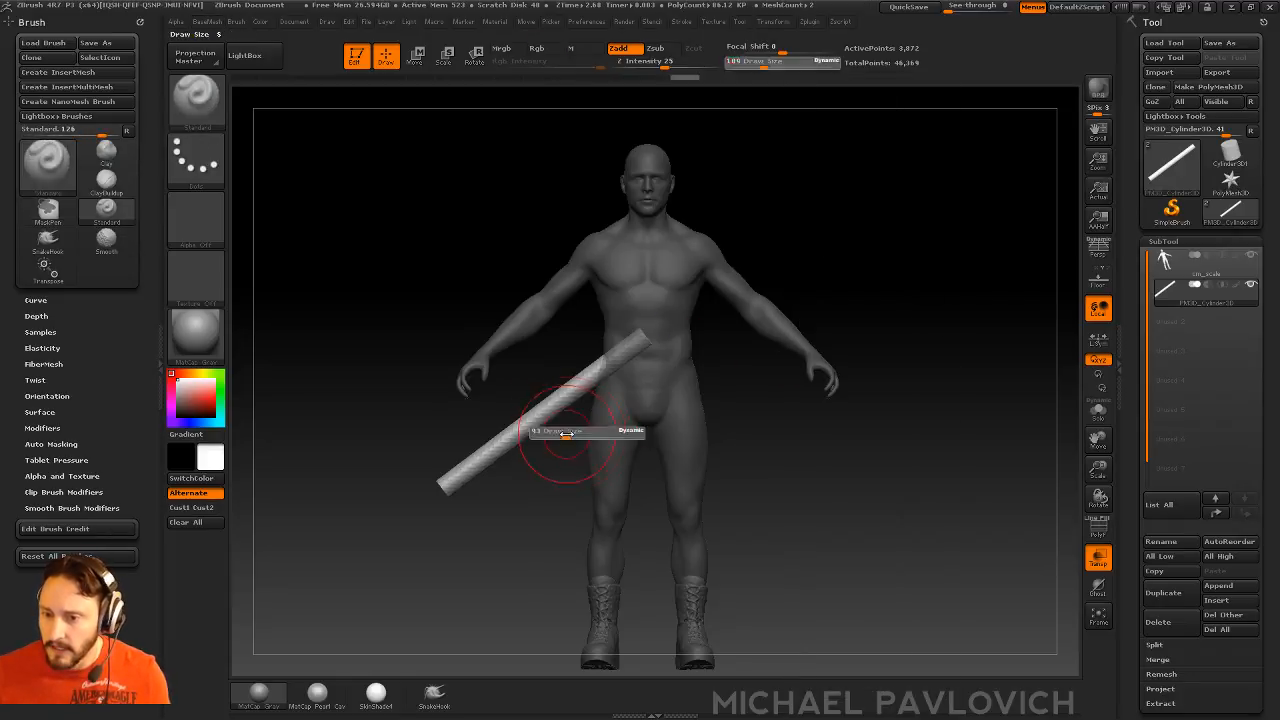
pyautogui.keyDown('shift'); pyautogui.moveTo(640, 338); pyautogui.dragTo(596, 364); pyautogui.keyUp('shift')
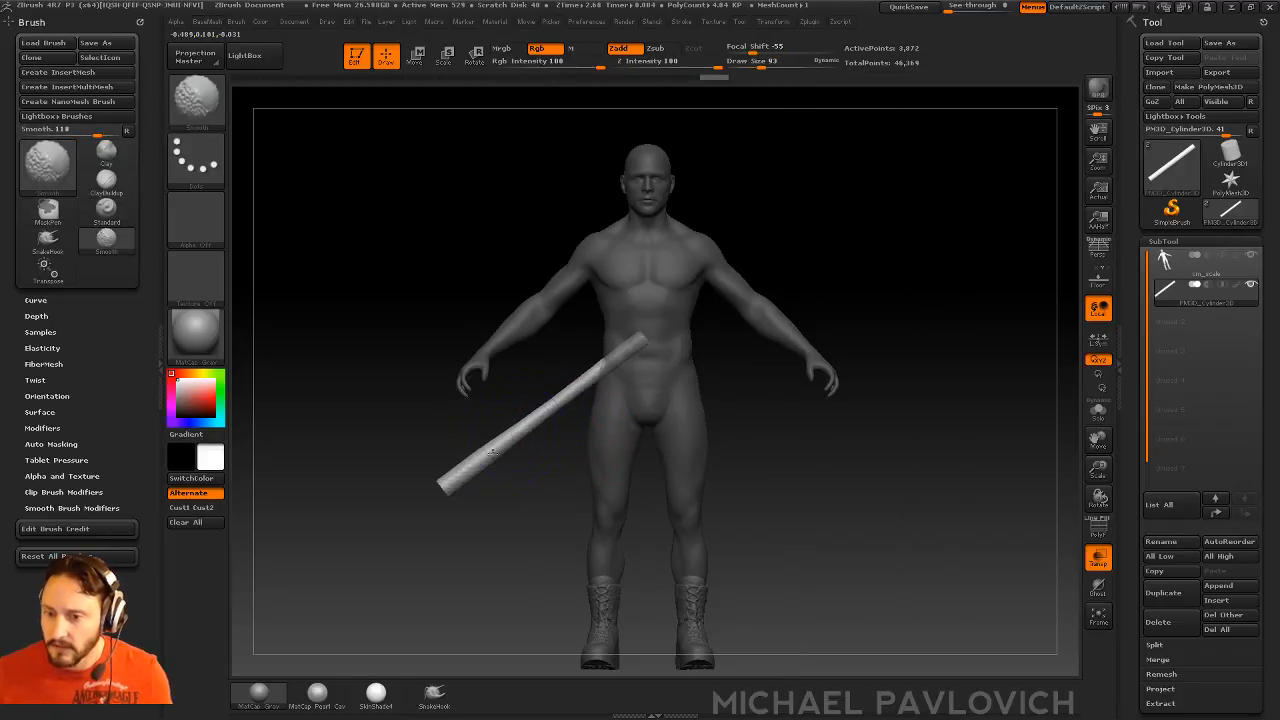
pyautogui.keyDown('shift'); pyautogui.moveTo(460, 474); pyautogui.dragTo(508, 437); pyautogui.keyUp('shift')
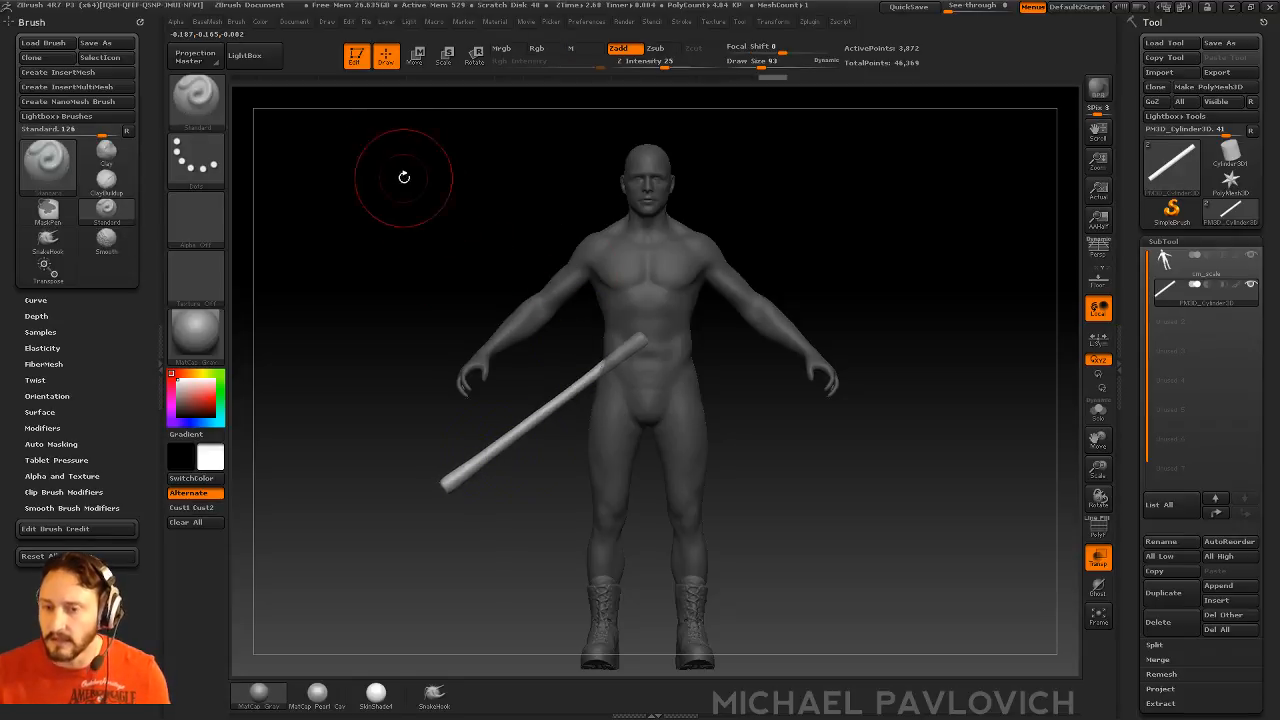
# - Open the Edit preferences and toggle Align Cursor To Surface
pyautogui.click(587, 21)
pyautogui.click(604, 341)
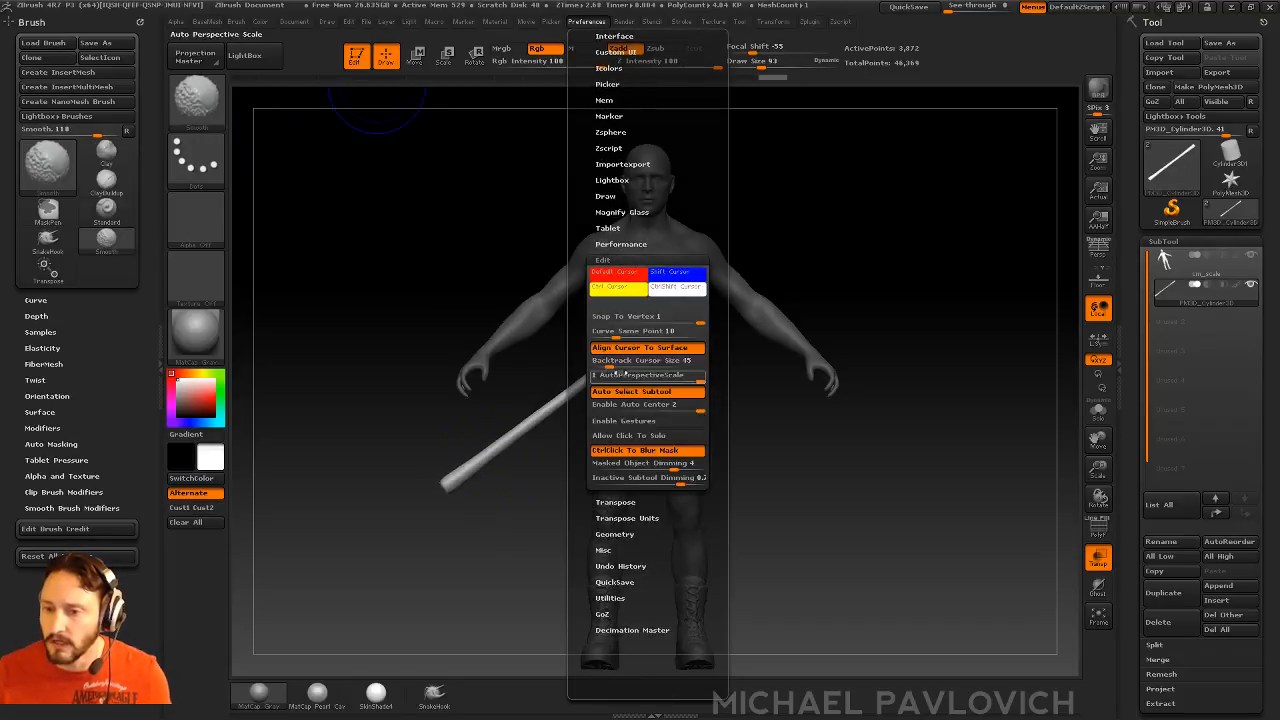
pyautogui.click(618, 352)
# - Hide the human scale figure and smooth the lower half of the bar with a draw size of 75
pyautogui.moveTo(890, 252)
pyautogui.keyDown('shift'); pyautogui.mouseDown()
pyautogui.moveTo(494, 366)
pyautogui.moveTo(612, 454)
pyautogui.moveTo(628, 406)
pyautogui.mouseUp(); pyautogui.keyUp('shift')
pyautogui.moveTo(621, 461)
pyautogui.keyDown('shift'); pyautogui.mouseDown()
pyautogui.moveTo(900, 320)
pyautogui.moveTo(1063, 300)
pyautogui.mouseUp(); pyautogui.keyUp('shift')
pyautogui.click(1251, 256)
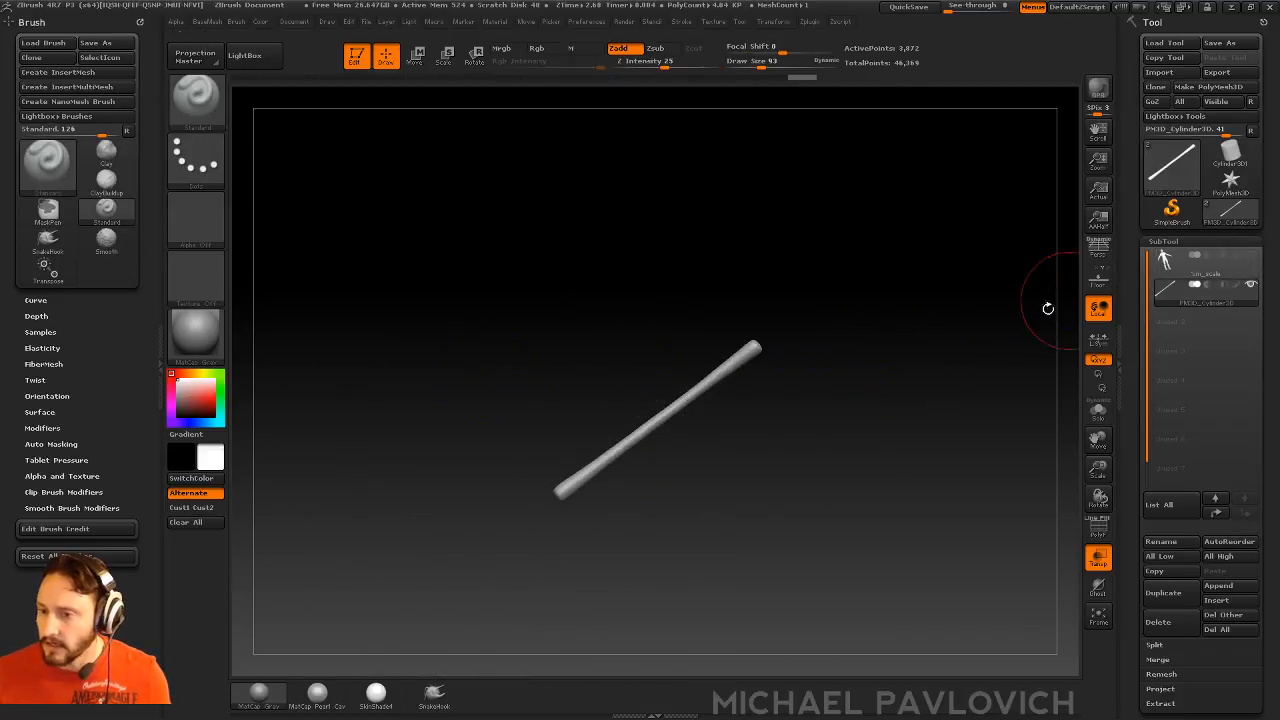
pyautogui.keyDown('alt'); pyautogui.moveTo(855, 363); pyautogui.dragTo(715, 391); pyautogui.keyUp('alt')
pyautogui.press('s')
pyautogui.moveTo(443, 497); pyautogui.dragTo(493, 472)
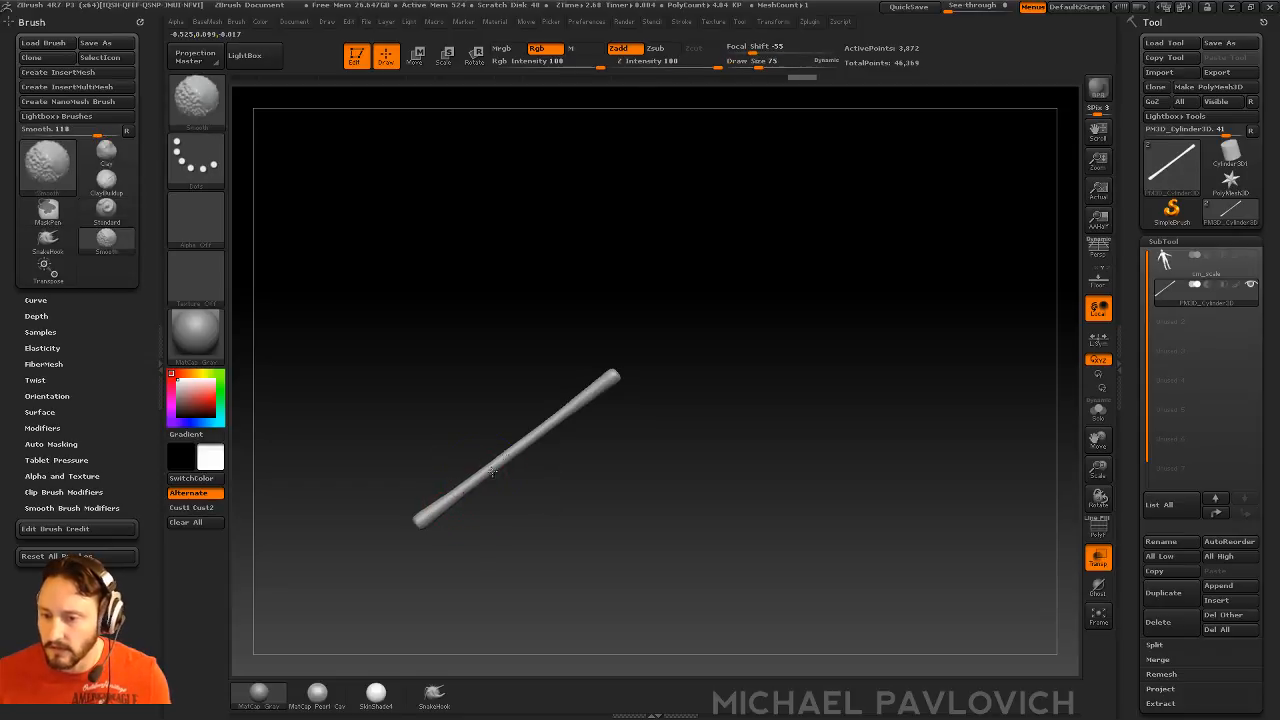
pyautogui.keyDown('shift'); pyautogui.moveTo(424, 517); pyautogui.dragTo(497, 466); pyautogui.keyUp('shift')
# - Duplicate the bar inside the same SubTool with Transpose Move, keeping the original masked
pyautogui.moveTo(691, 394)
pyautogui.keyDown('alt'); pyautogui.mouseDown()
pyautogui.moveTo(666, 394)
pyautogui.moveTo(669, 406)
pyautogui.mouseUp(); pyautogui.keyUp('alt')
pyautogui.press('w')
pyautogui.moveTo(488, 438); pyautogui.dragTo(666, 437)
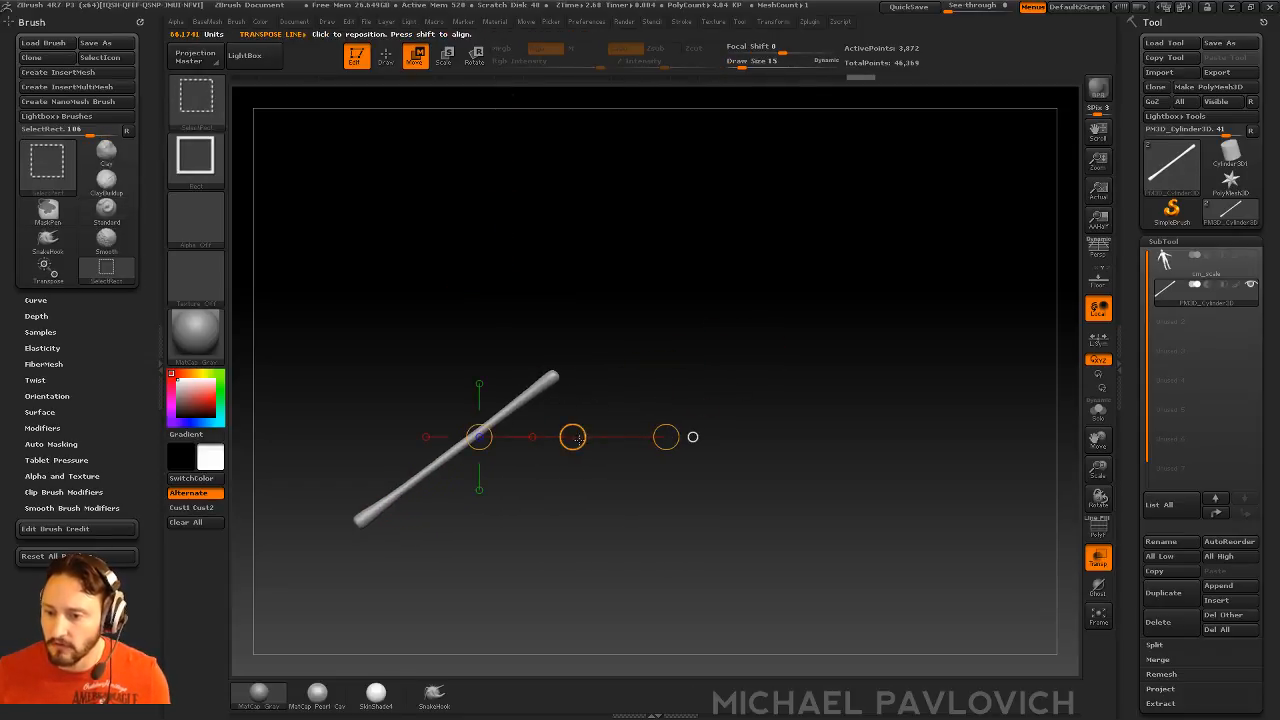
pyautogui.keyDown('ctrl'); pyautogui.keyDown('shift'); pyautogui.moveTo(571, 437); pyautogui.dragTo(645, 438); pyautogui.keyUp('shift'); pyautogui.keyUp('ctrl')
pyautogui.hotkey('ctrl', 'z')
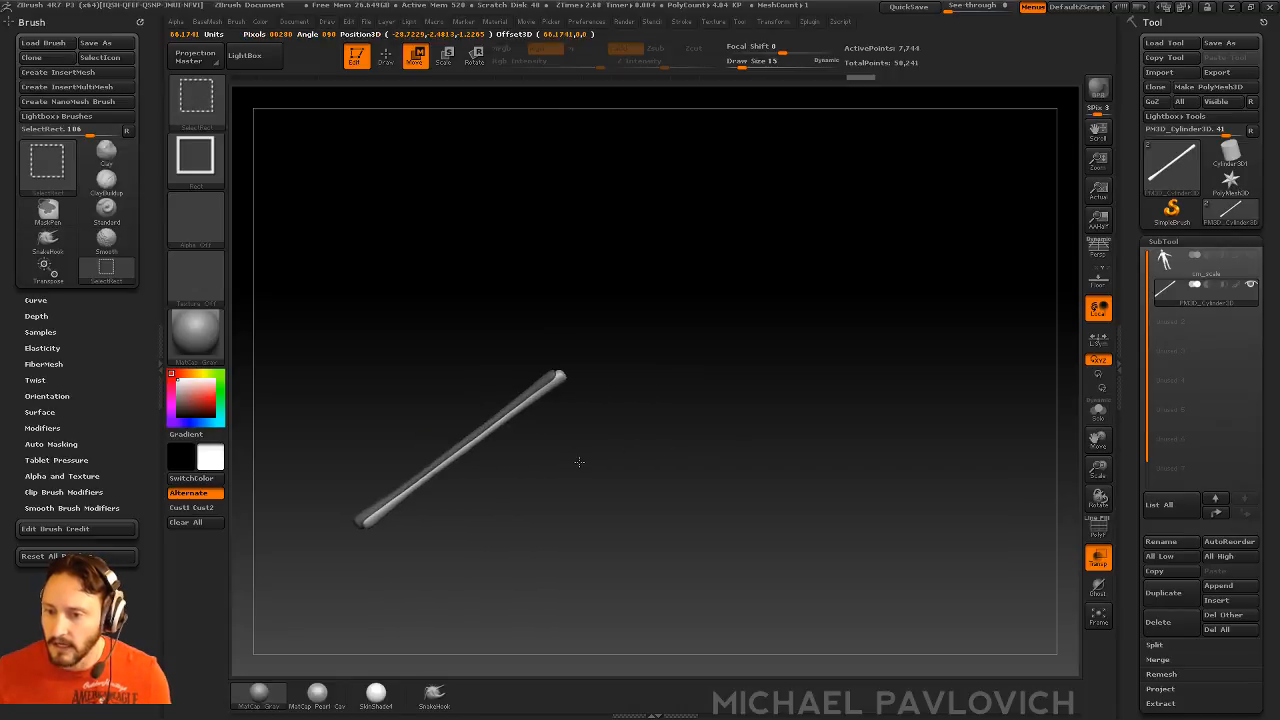
# - Rotate the copied bar about its upper end into an inverted V and shift it slightly sideways off the original
pyautogui.press('r')
pyautogui.moveTo(557, 375)
pyautogui.mouseDown()
pyautogui.moveTo(586, 376)
pyautogui.moveTo(717, 446)
pyautogui.moveTo(634, 274)
pyautogui.moveTo(570, 229)
pyautogui.mouseUp()
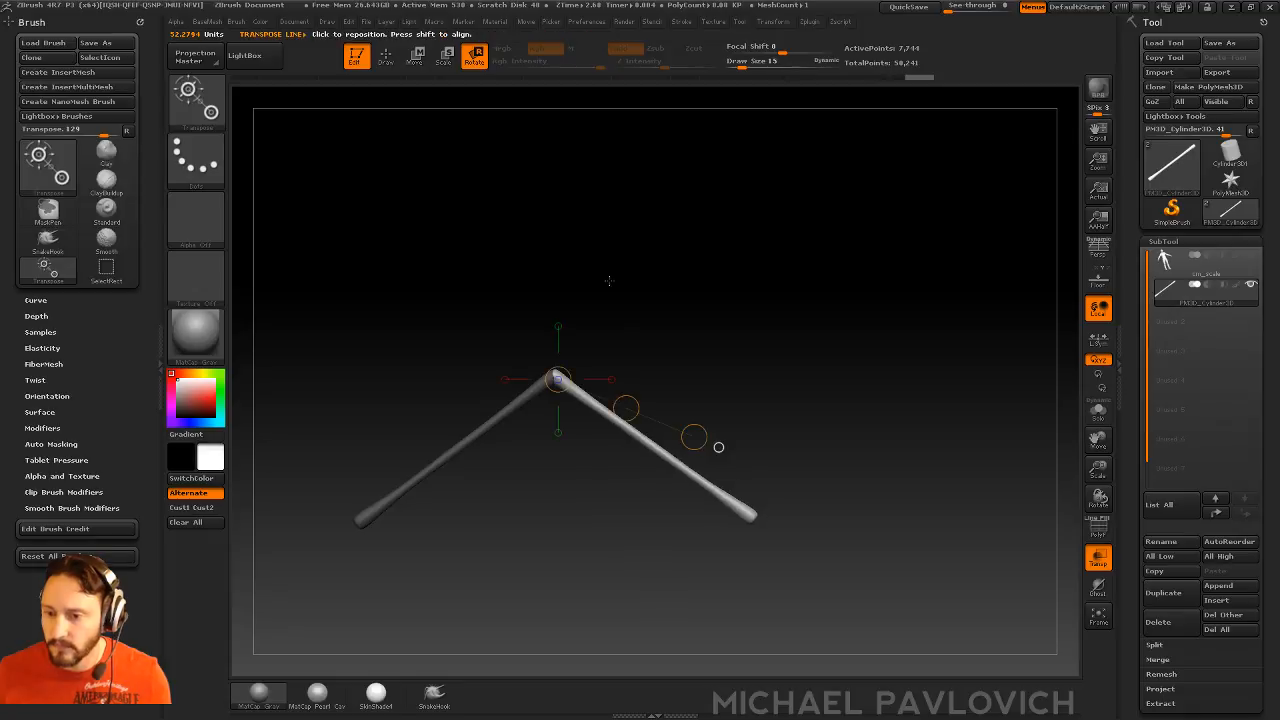
pyautogui.press('w')
pyautogui.moveTo(634, 437)
pyautogui.mouseDown()
pyautogui.moveTo(745, 437)
pyautogui.moveTo(697, 437)
pyautogui.mouseUp()
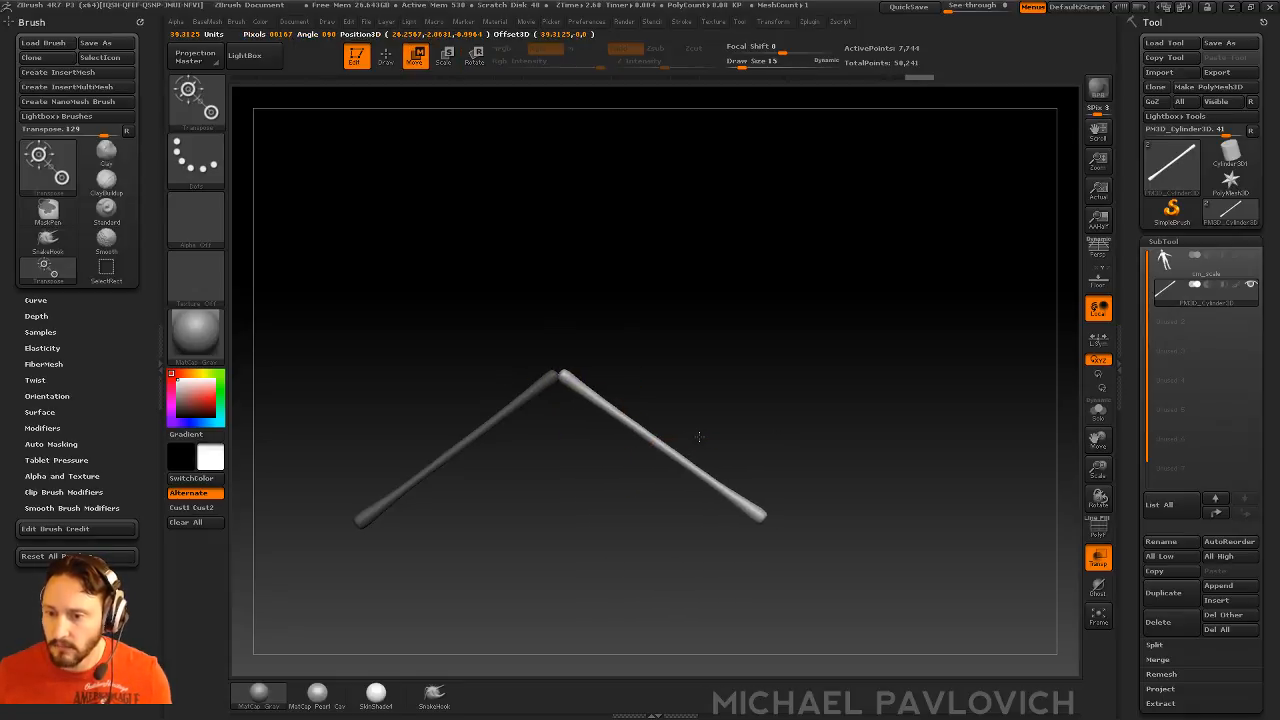
pyautogui.press('q')
# - Turn on the floor grid and inspect the inverted V of bars from above and from the front
pyautogui.keyDown('alt'); pyautogui.moveTo(867, 337); pyautogui.dragTo(943, 332); pyautogui.keyUp('alt')
pyautogui.hotkey('shift', 'p')
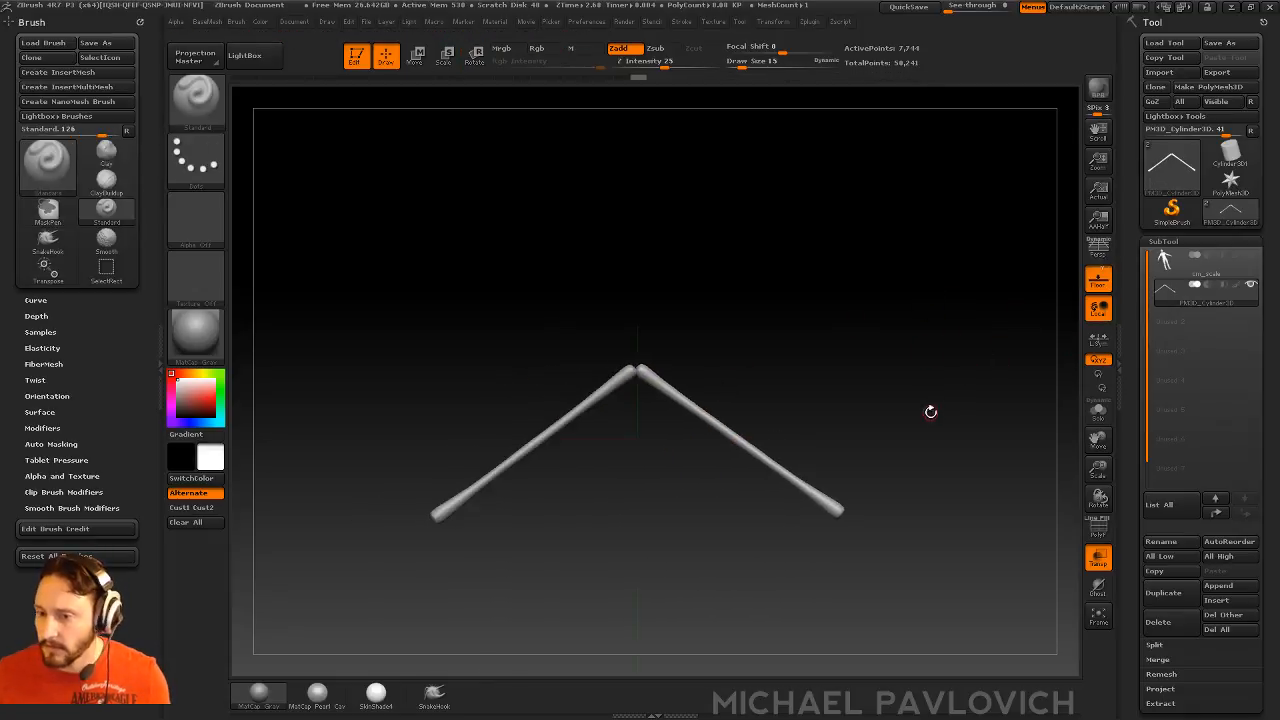
pyautogui.moveTo(931, 408); pyautogui.dragTo(886, 420)
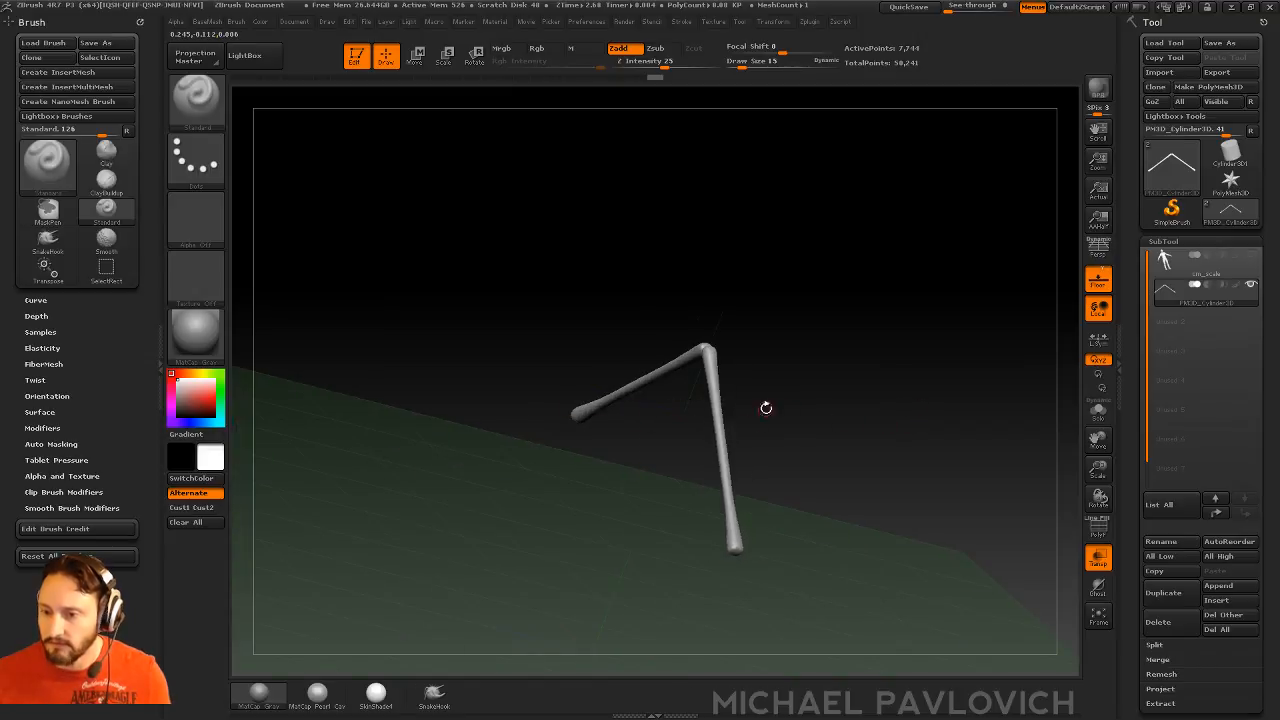
pyautogui.moveTo(766, 408); pyautogui.dragTo(751, 320)
pyautogui.moveTo(657, 394); pyautogui.dragTo(884, 402)
pyautogui.keyDown('shift'); pyautogui.moveTo(645, 429); pyautogui.dragTo(880, 414); pyautogui.keyUp('shift')
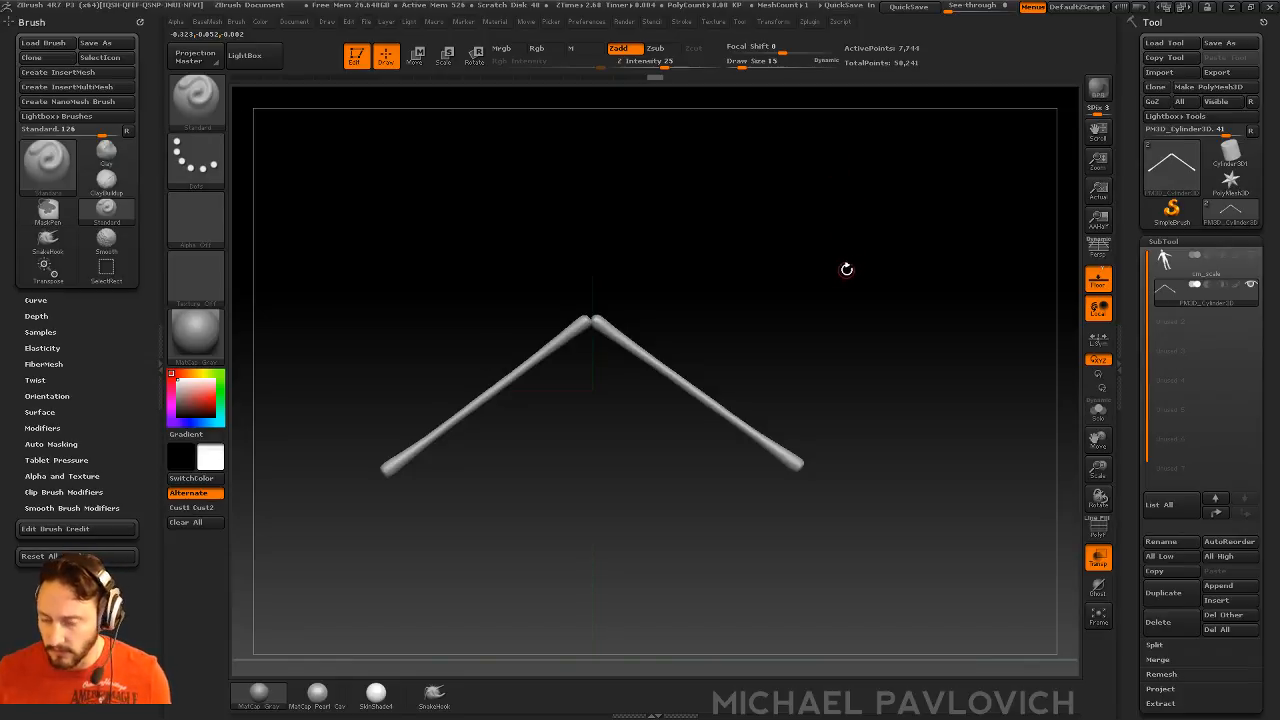
pyautogui.keyDown('alt'); pyautogui.moveTo(846, 270); pyautogui.dragTo(853, 271); pyautogui.keyUp('alt')
pyautogui.keyDown('alt'); pyautogui.moveTo(865, 330); pyautogui.dragTo(874, 332); pyautogui.keyUp('alt')
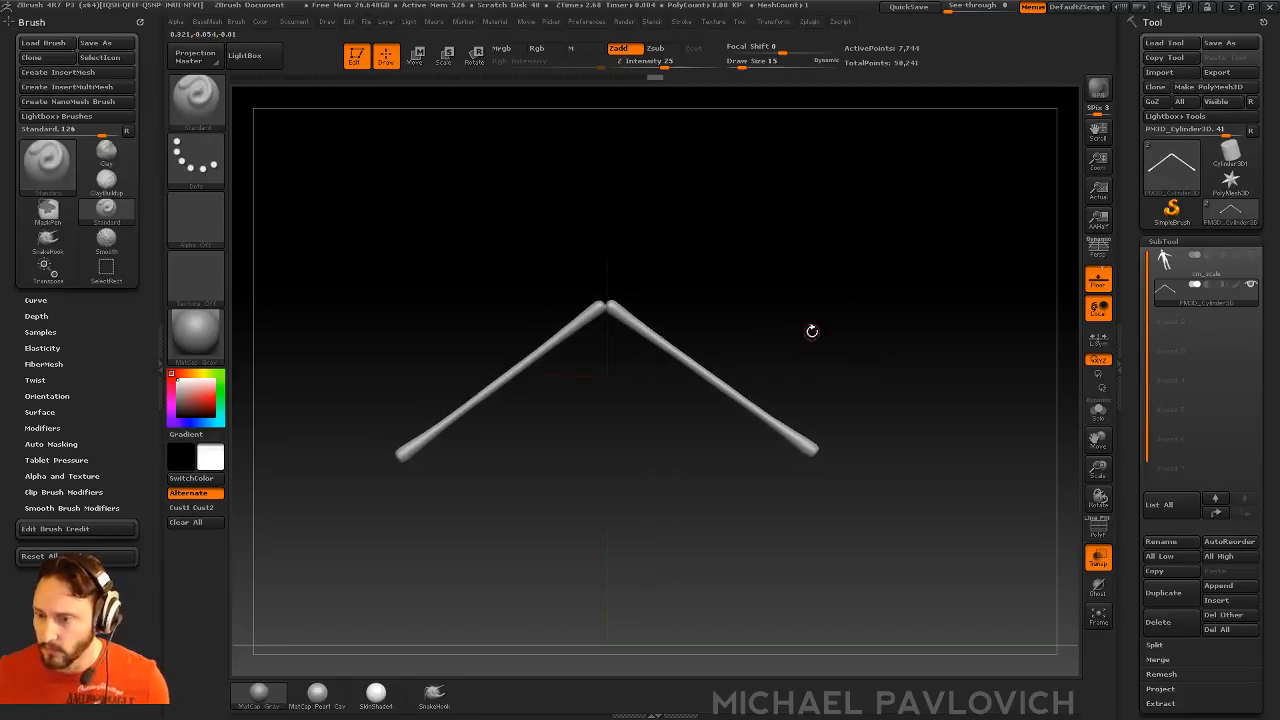
# - Turn on the polyframe display and mask the left bar by isolating the right one and restoring full visibility
pyautogui.click(1098, 527)
pyautogui.press('ctrl')
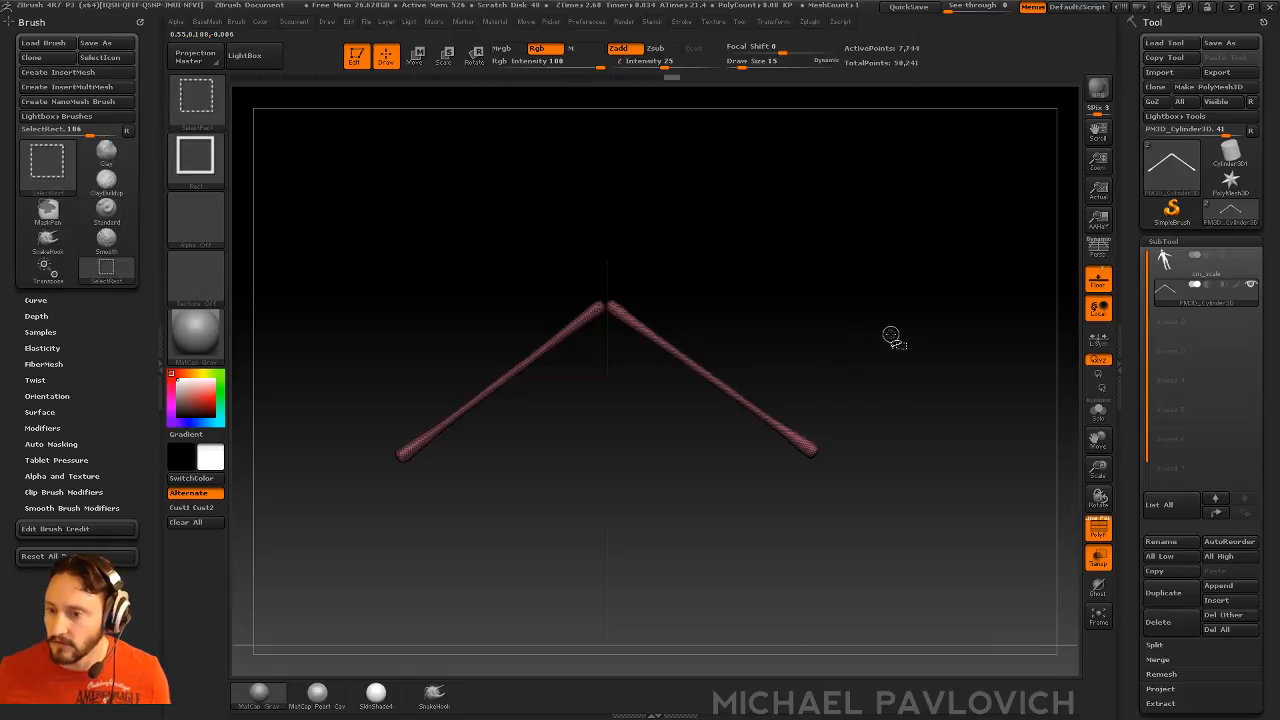
pyautogui.keyDown('ctrl'); pyautogui.keyDown('shift'); pyautogui.moveTo(893, 343); pyautogui.dragTo(757, 524); pyautogui.keyUp('shift'); pyautogui.keyUp('ctrl')
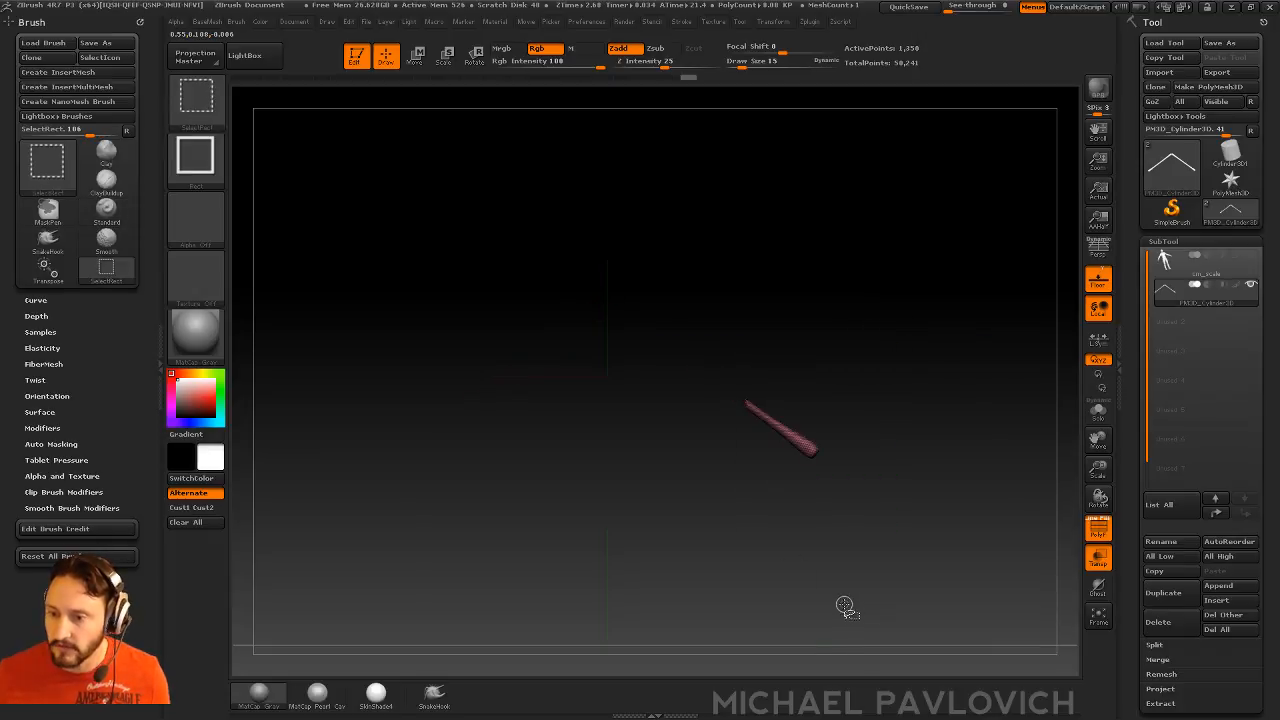
pyautogui.hotkey('ctrl', 'shift', 'a')
pyautogui.keyDown('ctrl'); pyautogui.keyDown('shift'); pyautogui.click(908, 382); pyautogui.keyUp('shift'); pyautogui.keyUp('ctrl')
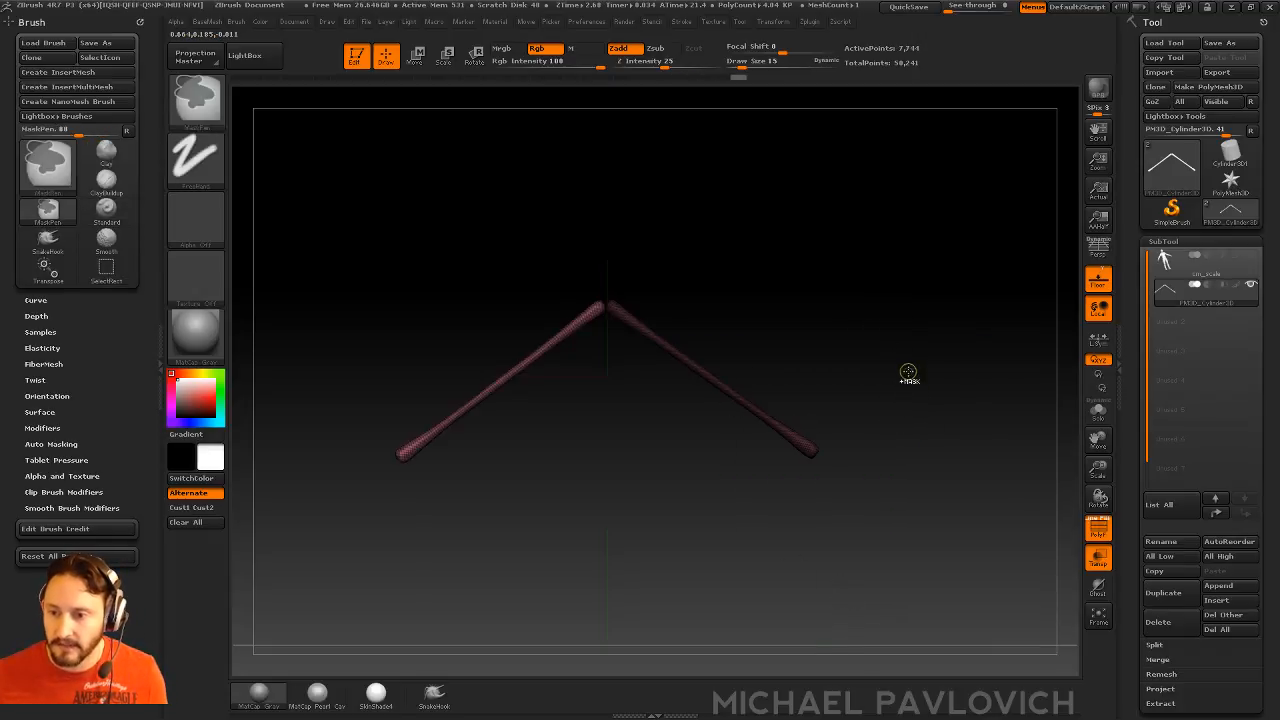
# - Rotate the right bar inward about the apex, and turn the whole V to make it symmetrical again
pyautogui.press('r')
pyautogui.moveTo(612, 304)
pyautogui.mouseDown()
pyautogui.moveTo(694, 195)
pyautogui.moveTo(694, 250)
pyautogui.mouseUp()
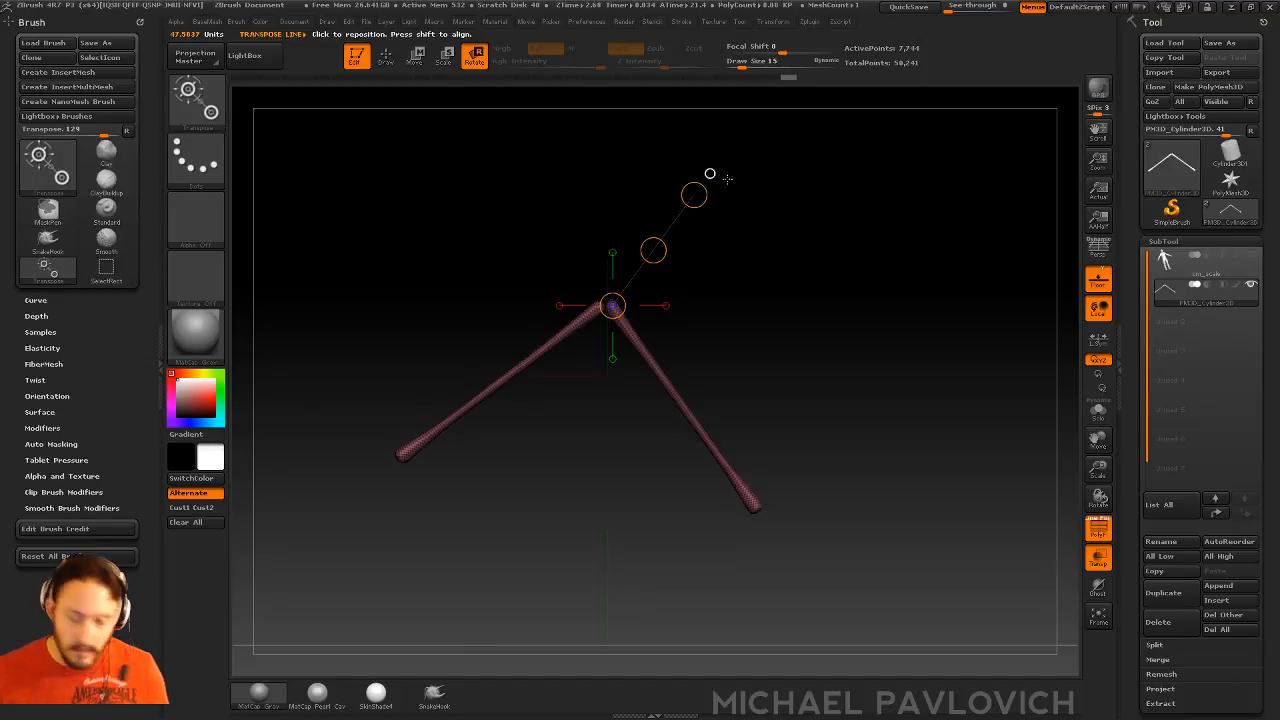
pyautogui.moveTo(694, 195); pyautogui.dragTo(680, 177)
pyautogui.press('q')
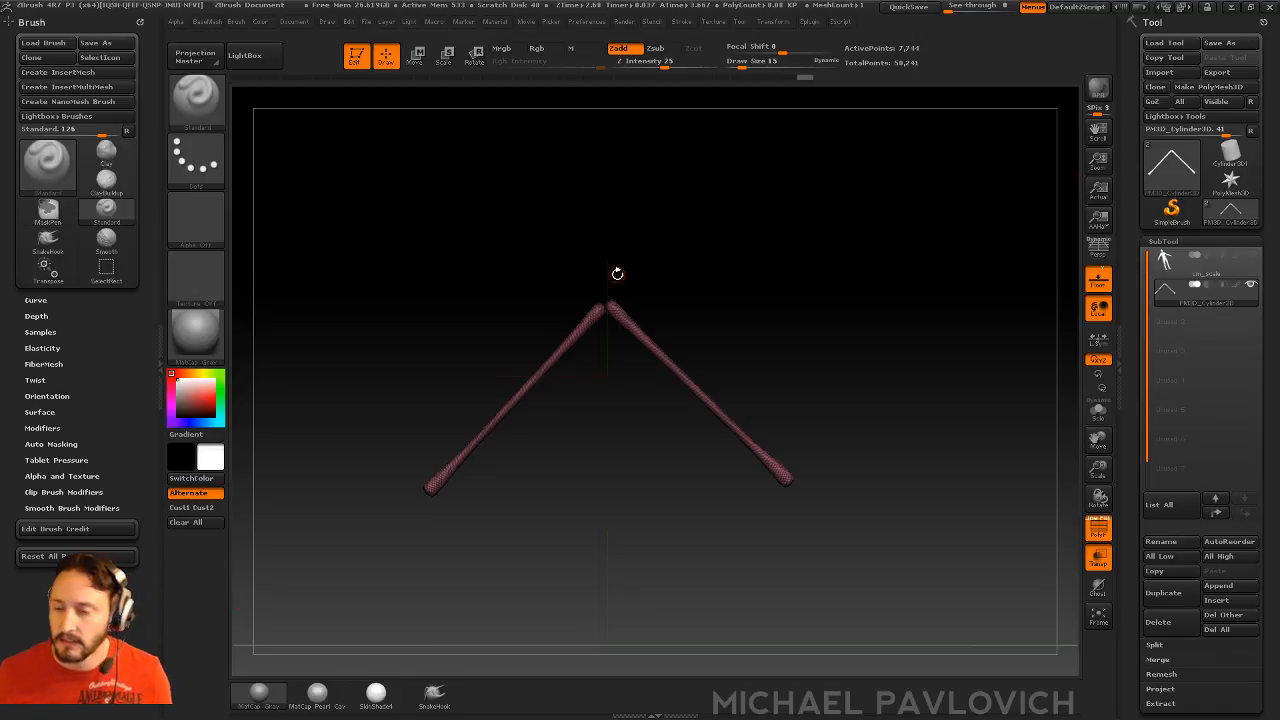
# - Isolate the right bar of the V, show everything again and leave only the left bar masked
pyautogui.keyDown('ctrl'); pyautogui.keyDown('shift'); pyautogui.moveTo(684, 306); pyautogui.dragTo(635, 402); pyautogui.keyUp('shift'); pyautogui.keyUp('ctrl')
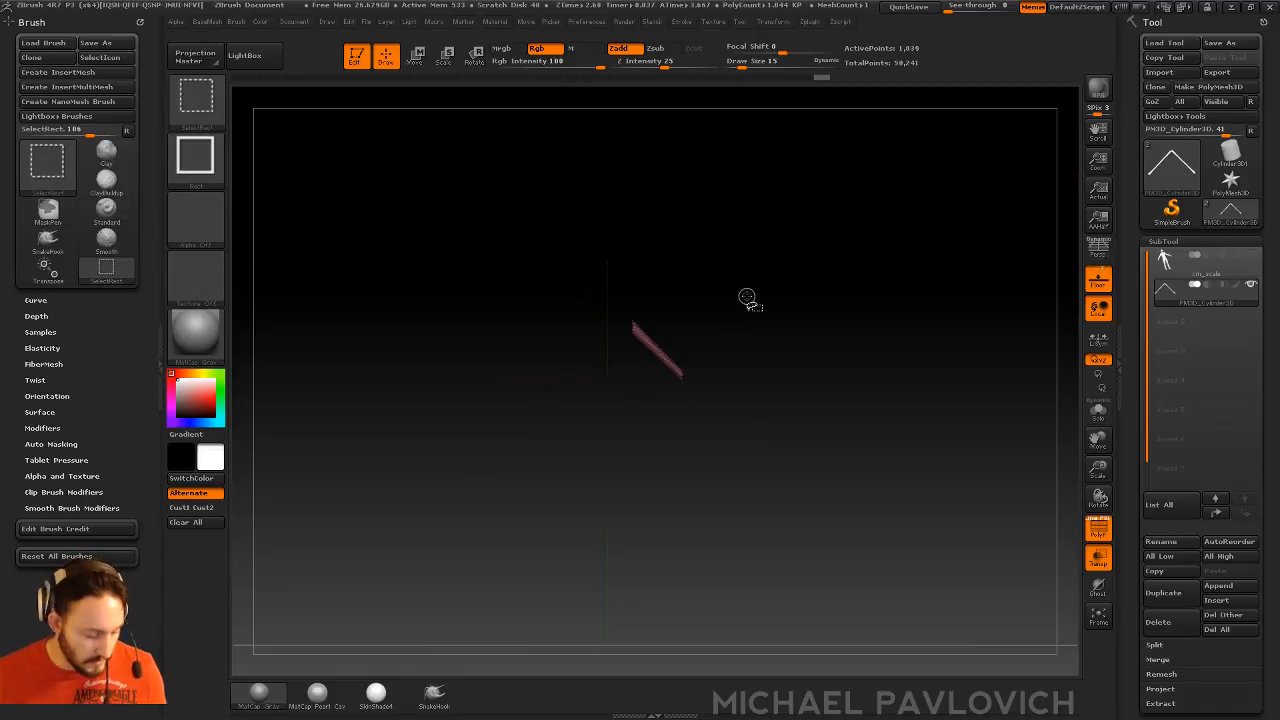
pyautogui.hotkey('ctrl', 'shift', 'a')
pyautogui.keyDown('ctrl'); pyautogui.click(766, 298); pyautogui.keyUp('ctrl')
pyautogui.keyDown('ctrl'); pyautogui.keyDown('shift'); pyautogui.click(740, 224); pyautogui.keyUp('shift'); pyautogui.keyUp('ctrl')
pyautogui.keyDown('ctrl'); pyautogui.click(737, 220); pyautogui.keyUp('ctrl')
# - Swing the right bar further inward about the apex and rotate both bars into a narrower upright V
pyautogui.press('r')
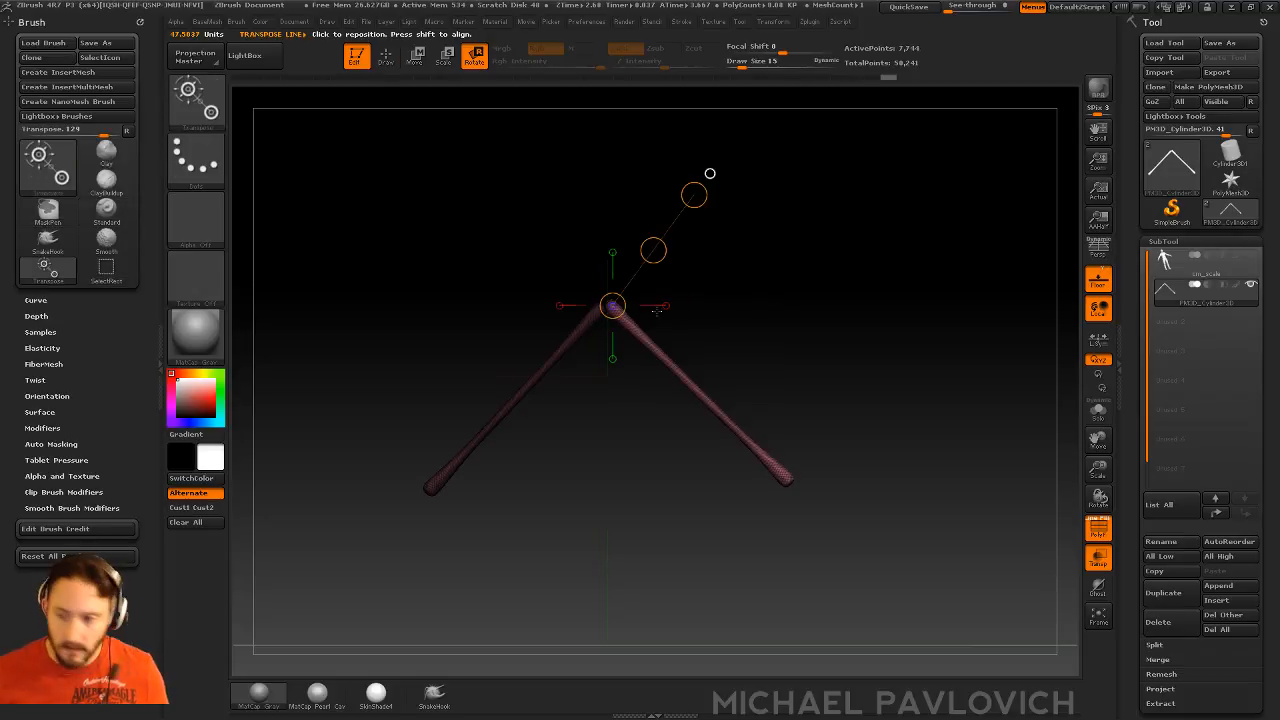
pyautogui.moveTo(694, 196); pyautogui.dragTo(684, 284)
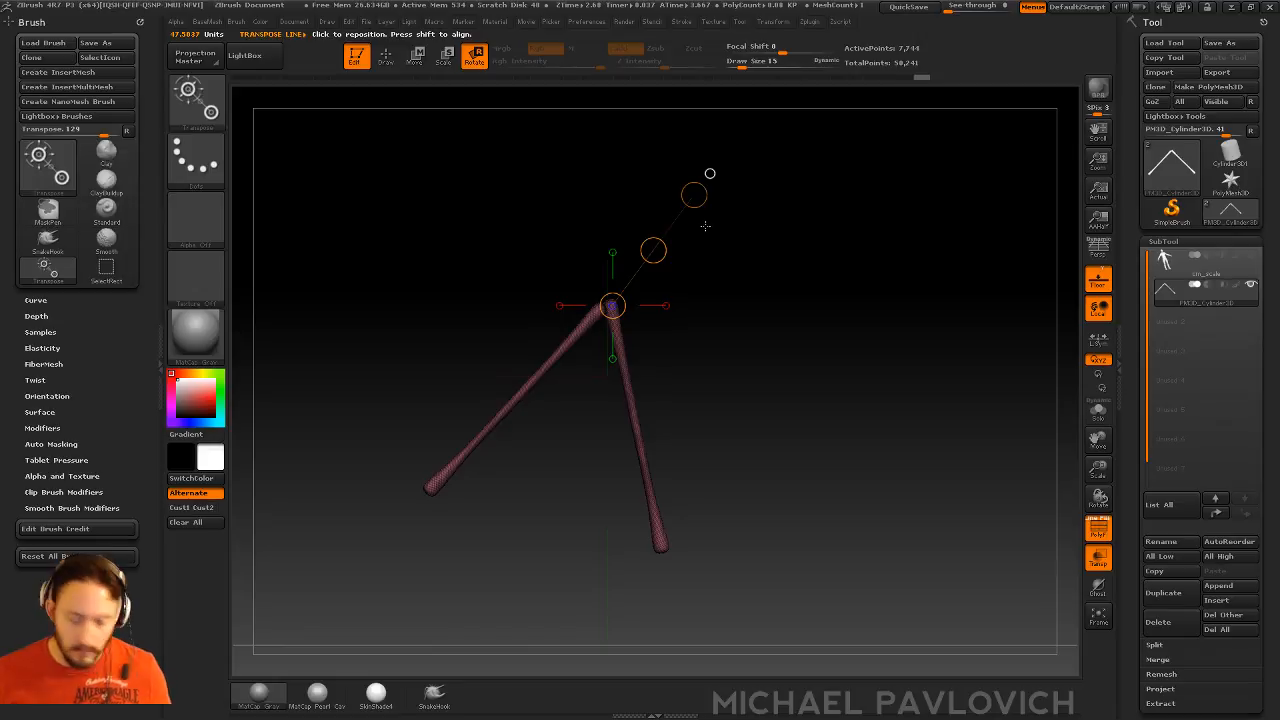
pyautogui.moveTo(694, 196); pyautogui.dragTo(661, 174)
pyautogui.press('q')
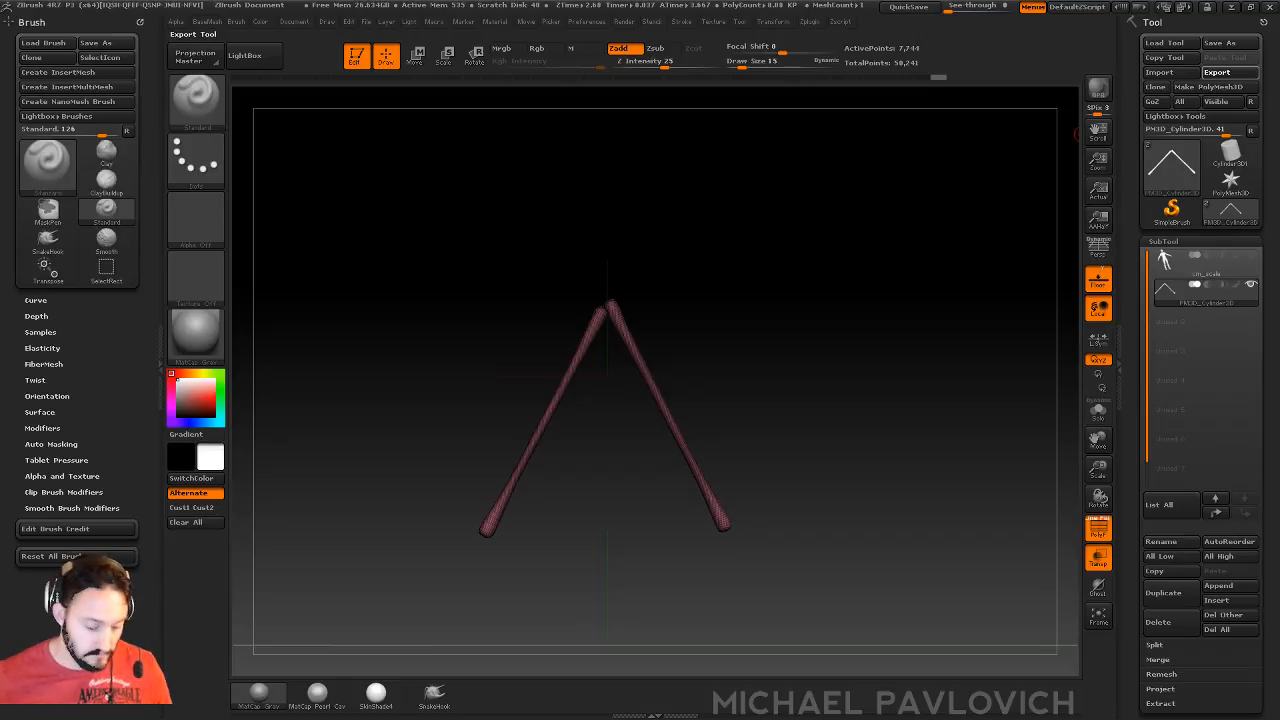
# - Mask the left bar of the narrower V by isolating the right one and showing both again
pyautogui.keyDown('ctrl'); pyautogui.keyDown('shift'); pyautogui.moveTo(700, 378); pyautogui.dragTo(652, 446); pyautogui.keyUp('shift'); pyautogui.keyUp('ctrl')
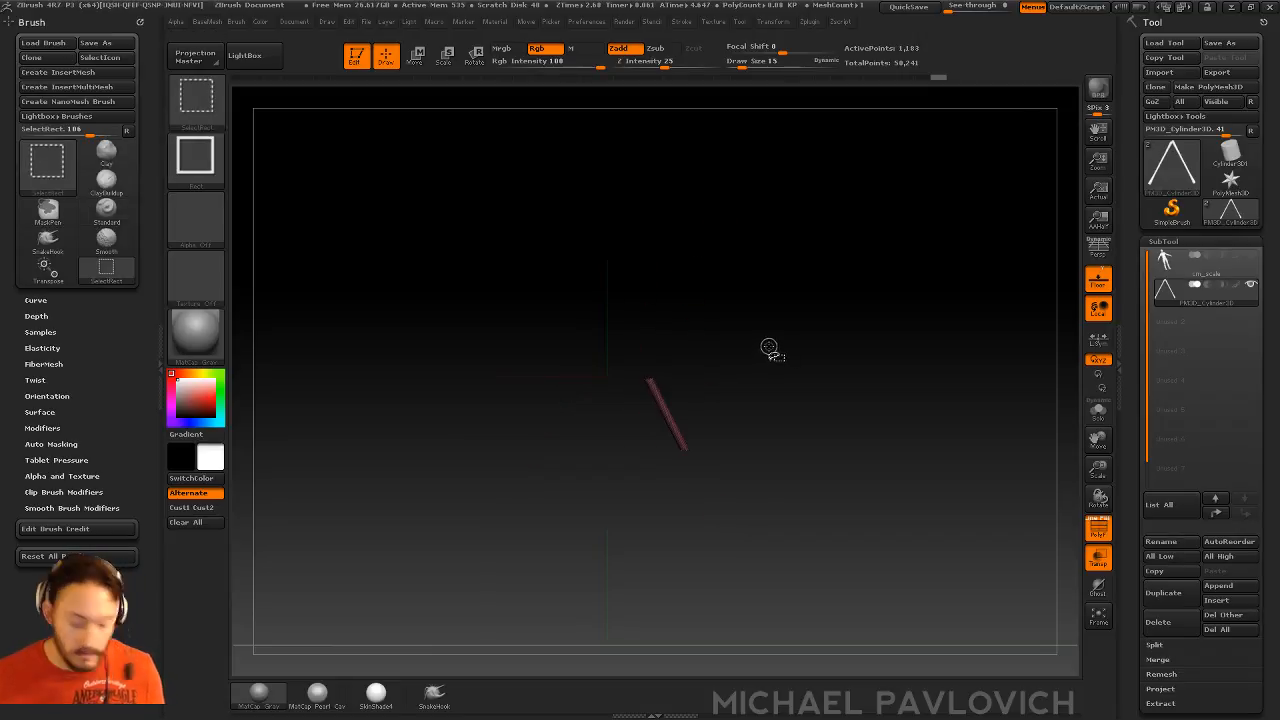
pyautogui.hotkey('ctrl', 'shift', 'a')
pyautogui.keyDown('ctrl'); pyautogui.keyDown('shift'); pyautogui.click(766, 330); pyautogui.keyUp('shift'); pyautogui.keyUp('ctrl')
# - Swing the right bar inward about the apex past vertical toward the left bar, and reposition it so their upper ends meet
pyautogui.press('r')
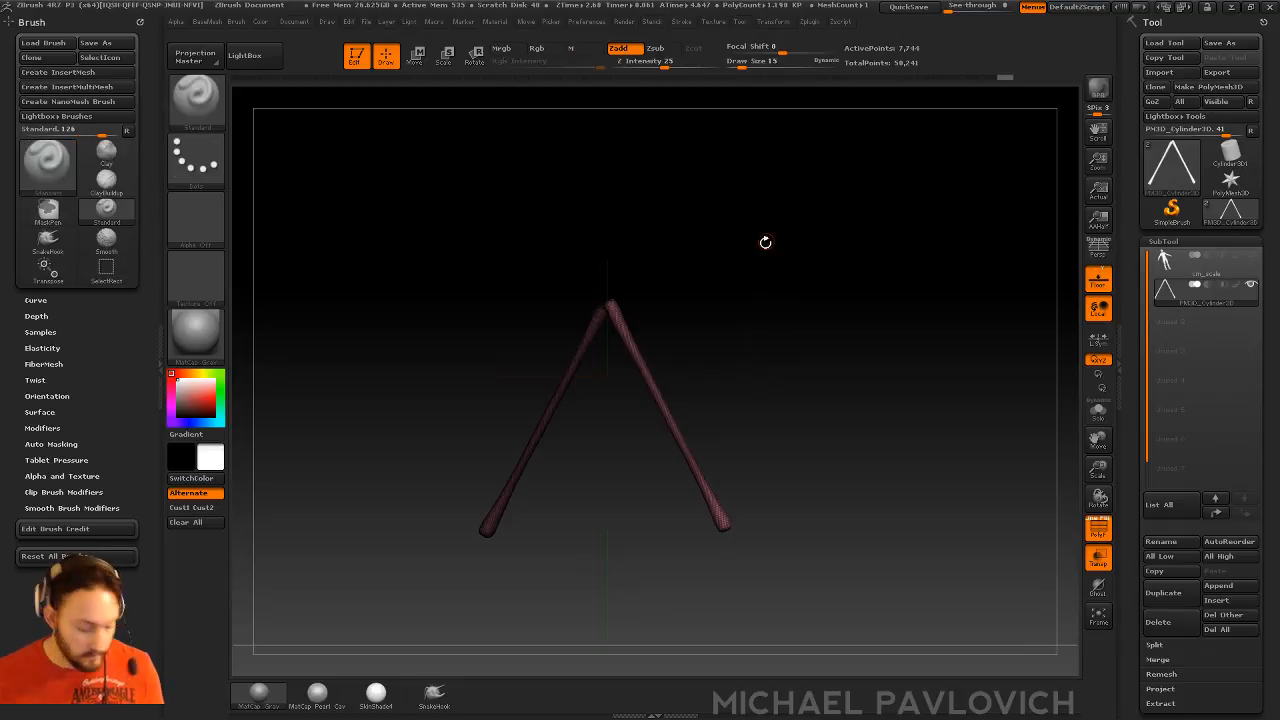
pyautogui.moveTo(702, 195); pyautogui.dragTo(692, 272)
pyautogui.hotkey('ctrl', 'z')
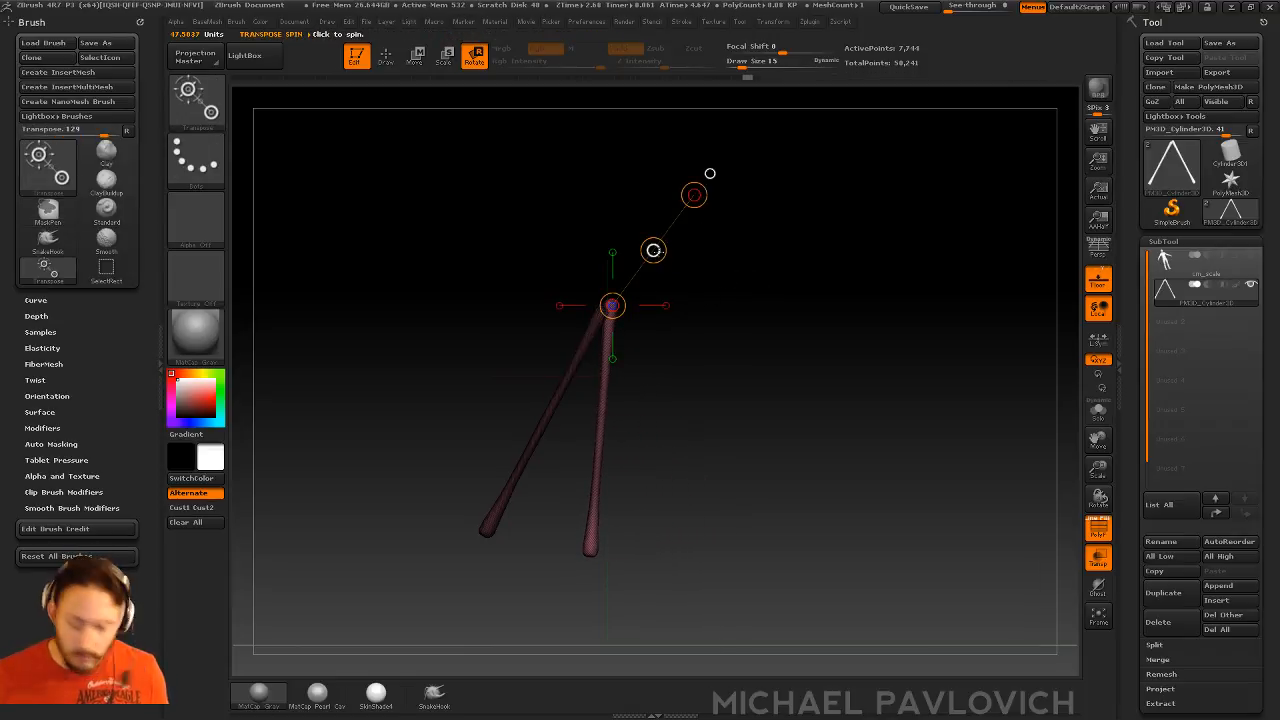
pyautogui.press('w')
pyautogui.moveTo(654, 251); pyautogui.dragTo(653, 250)
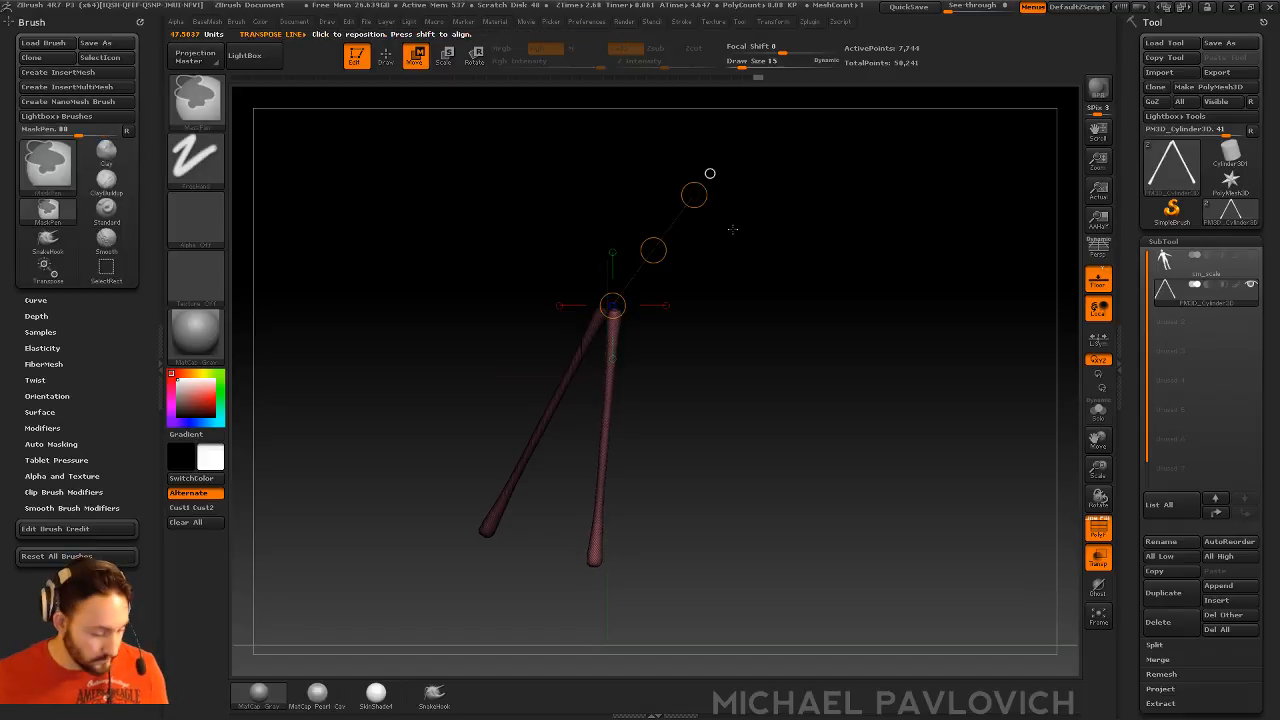
pyautogui.press('r')
pyautogui.moveTo(686, 198); pyautogui.dragTo(657, 198)
pyautogui.press('w')
pyautogui.moveTo(653, 250); pyautogui.dragTo(650, 249)
pyautogui.press('q')
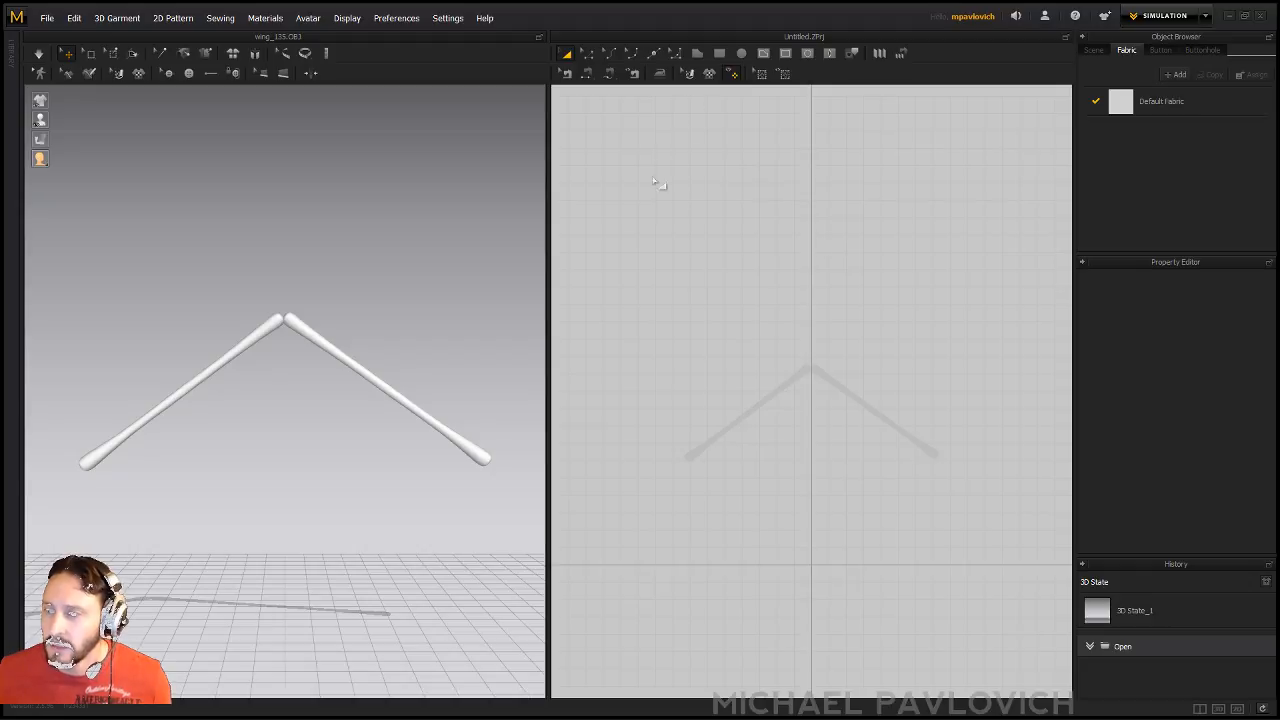
# - Trace a closed polygon pattern along both bars of the inverted V, closing it below with three intermediate points between the bar ends
pyautogui.click(697, 53)
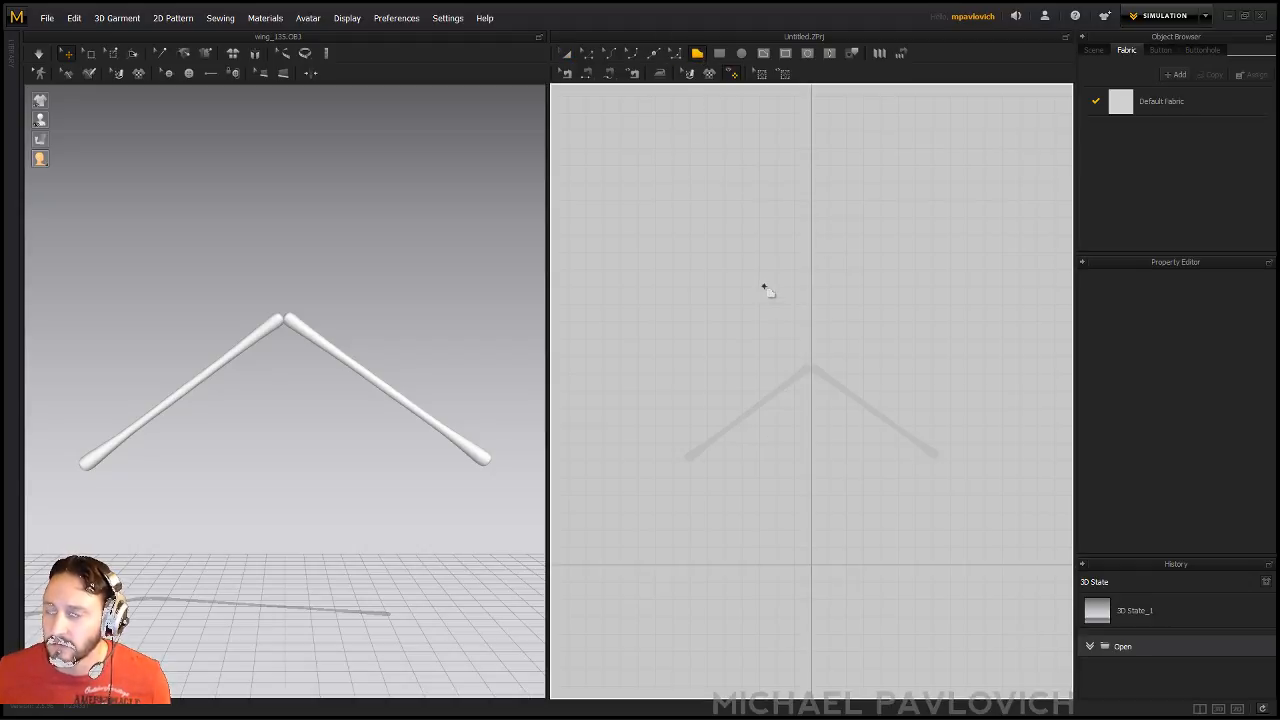
pyautogui.scroll(4, 820, 404)
pyautogui.moveTo(808, 366); pyautogui.dragTo(809, 312, button='middle')
pyautogui.click(628, 437)
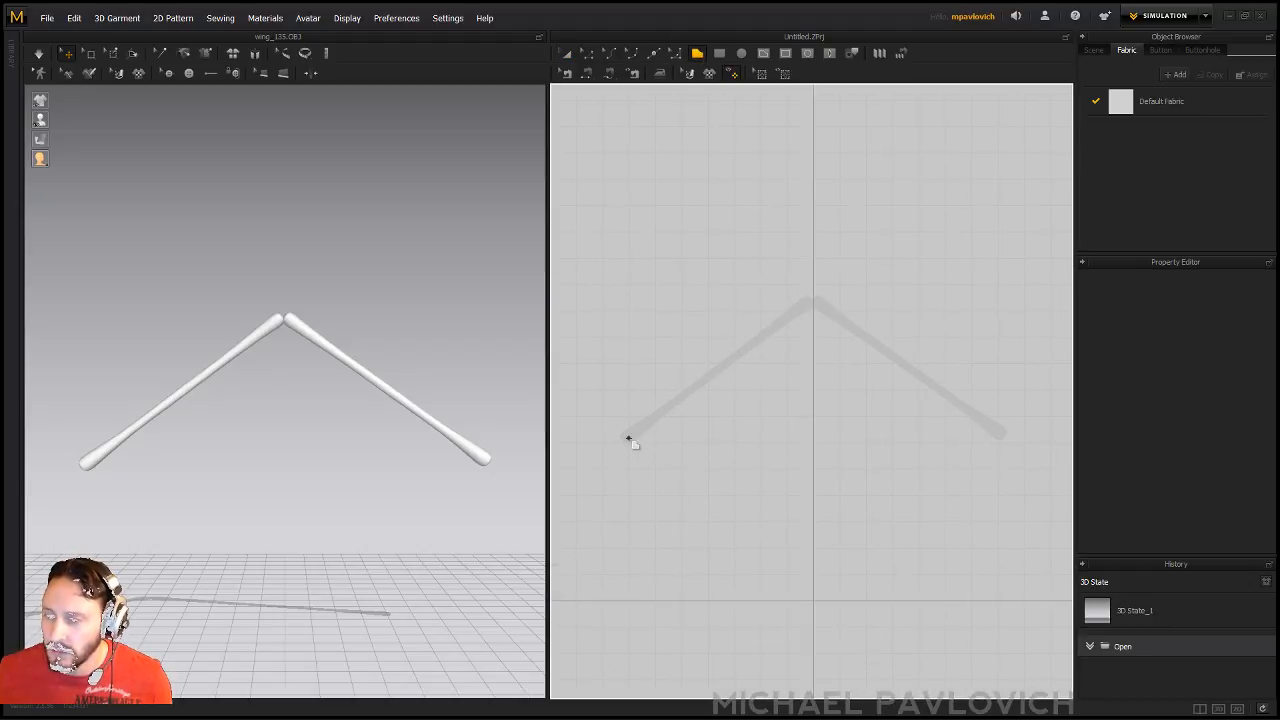
pyautogui.click(812, 300)
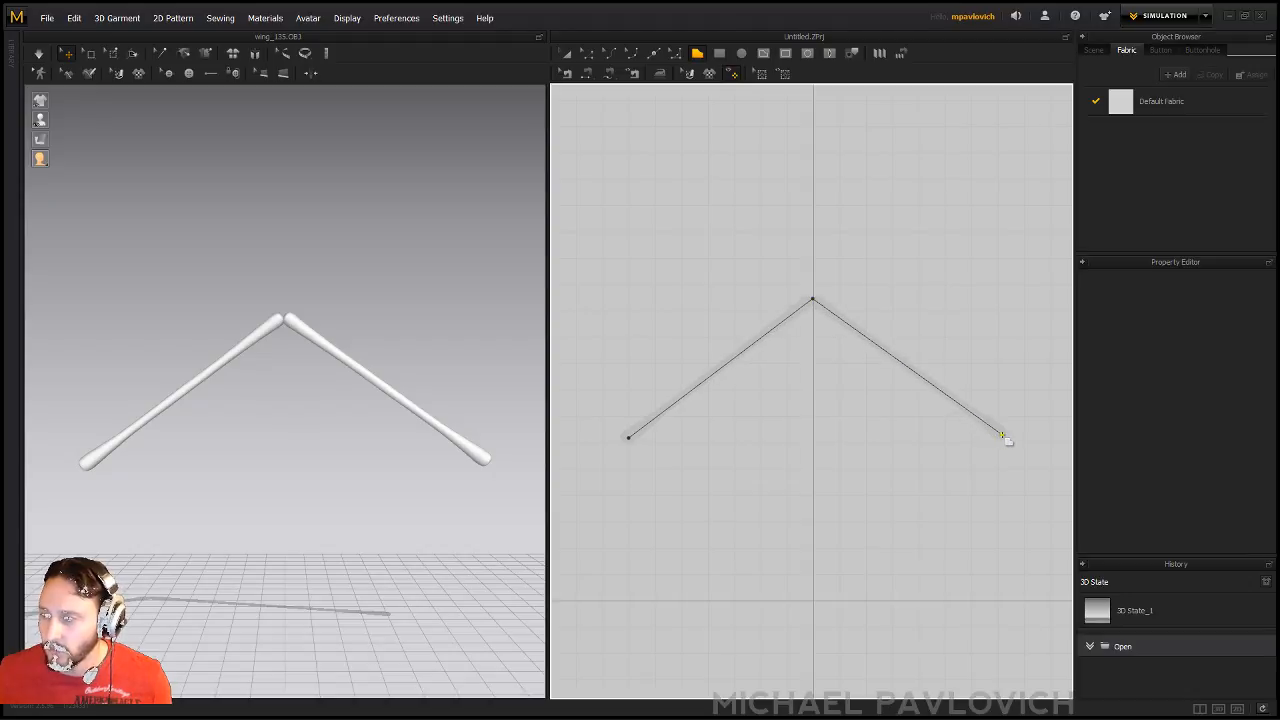
pyautogui.click(1002, 434)
pyautogui.click(929, 458)
pyautogui.click(808, 469)
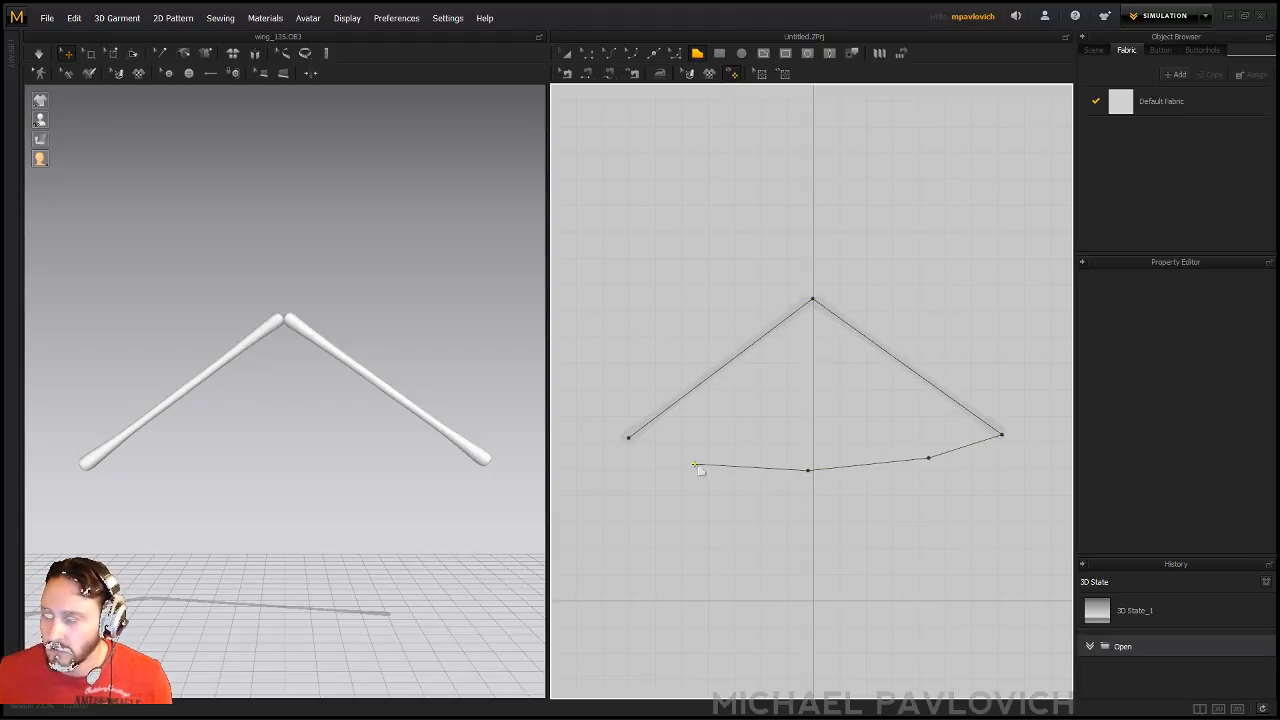
pyautogui.click(694, 464)
pyautogui.click(628, 437)
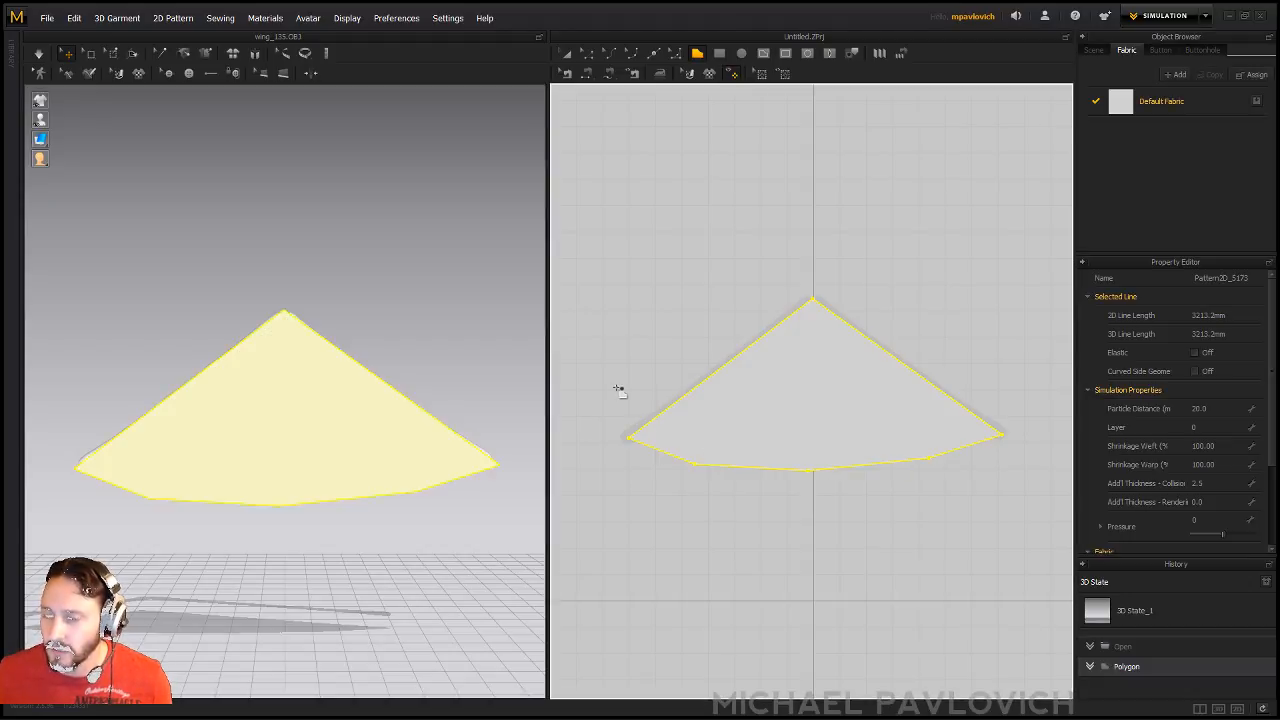
# - Convert the three intermediate points on the pattern's lower edge to curve points
pyautogui.click(588, 53)
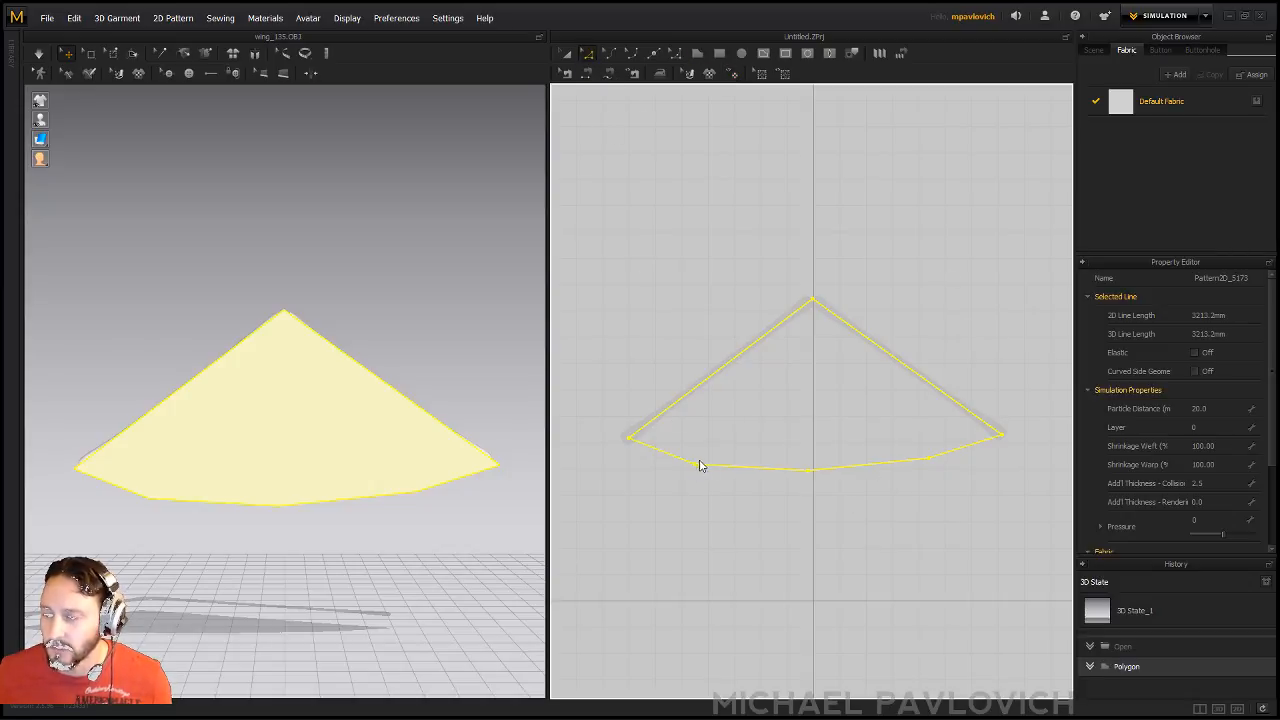
pyautogui.click(696, 466)
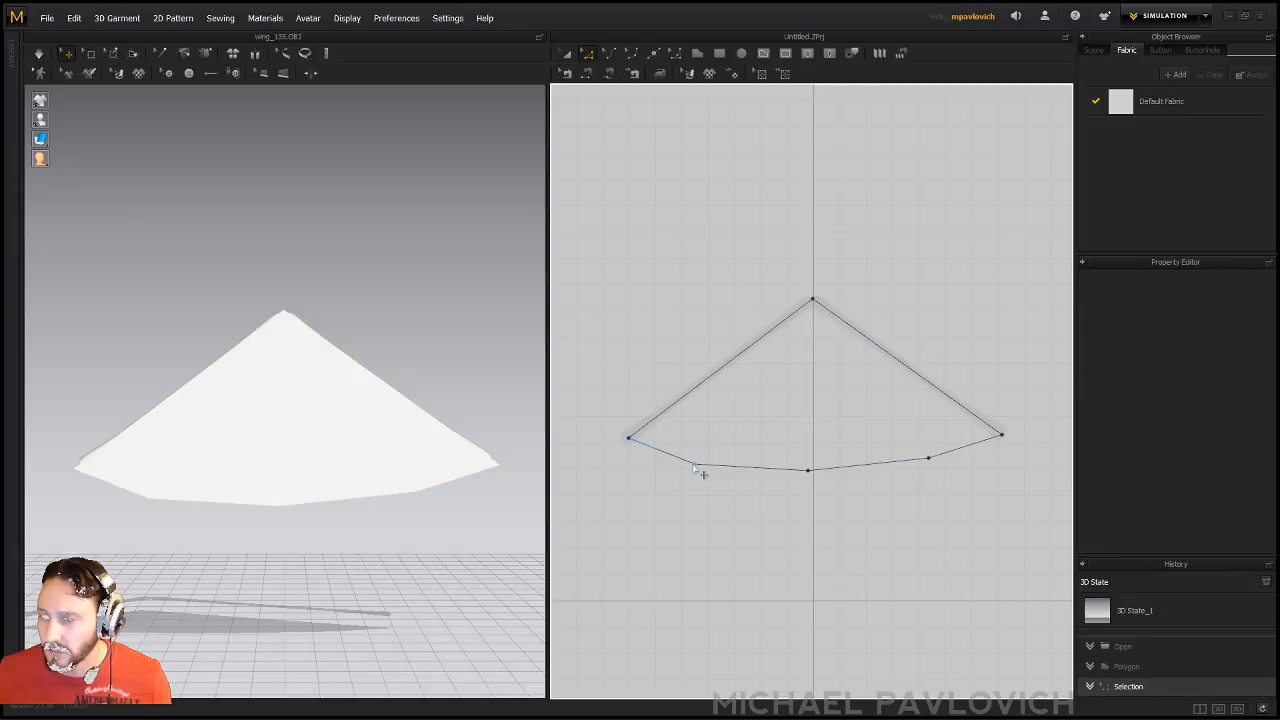
pyautogui.click(714, 494)
pyautogui.rightClick(808, 470)
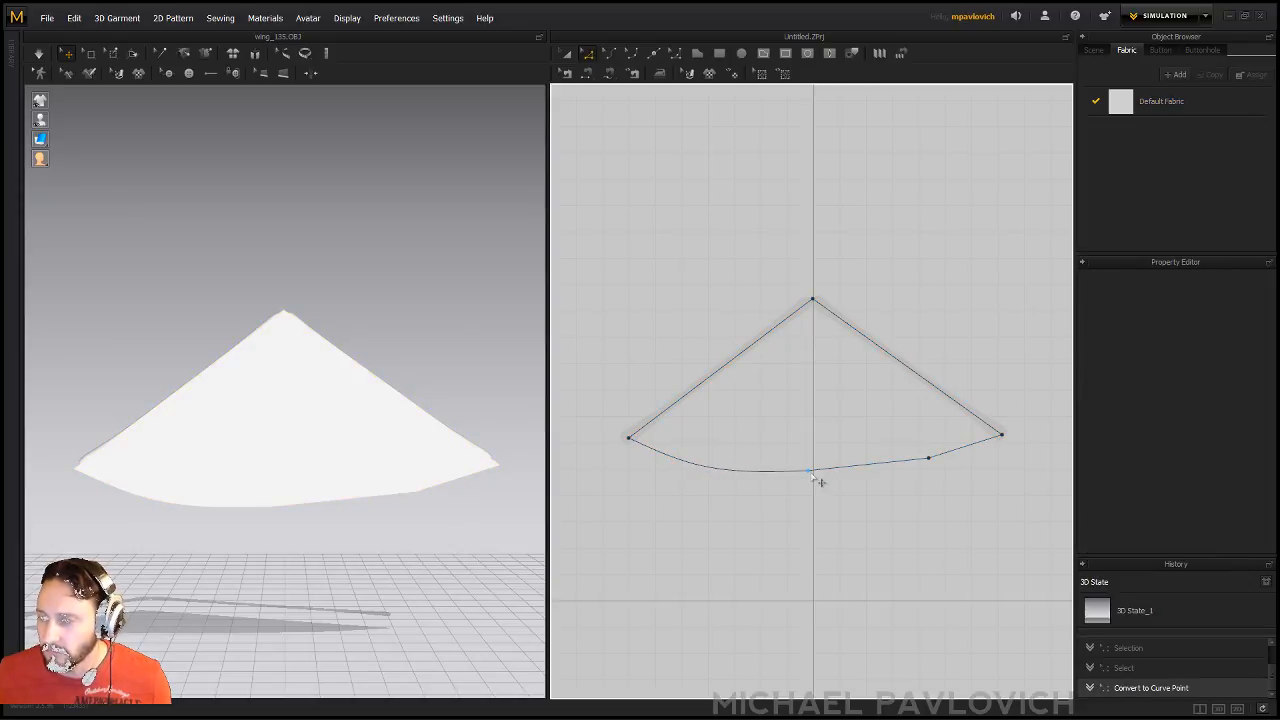
pyautogui.click(827, 500)
pyautogui.rightClick(930, 459)
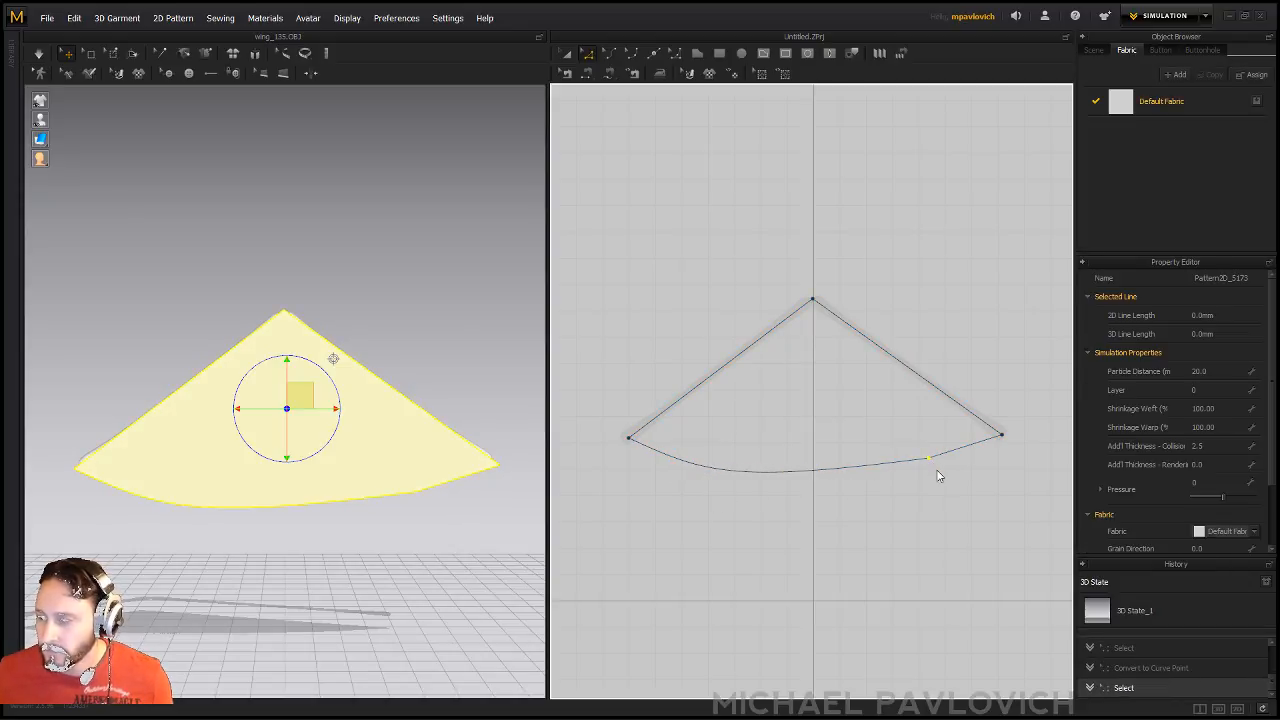
pyautogui.click(948, 488)
# - Move the fabric piece in depth so it sits close in front of the two bars
pyautogui.moveTo(286, 314); pyautogui.dragTo(349, 323, button='right')
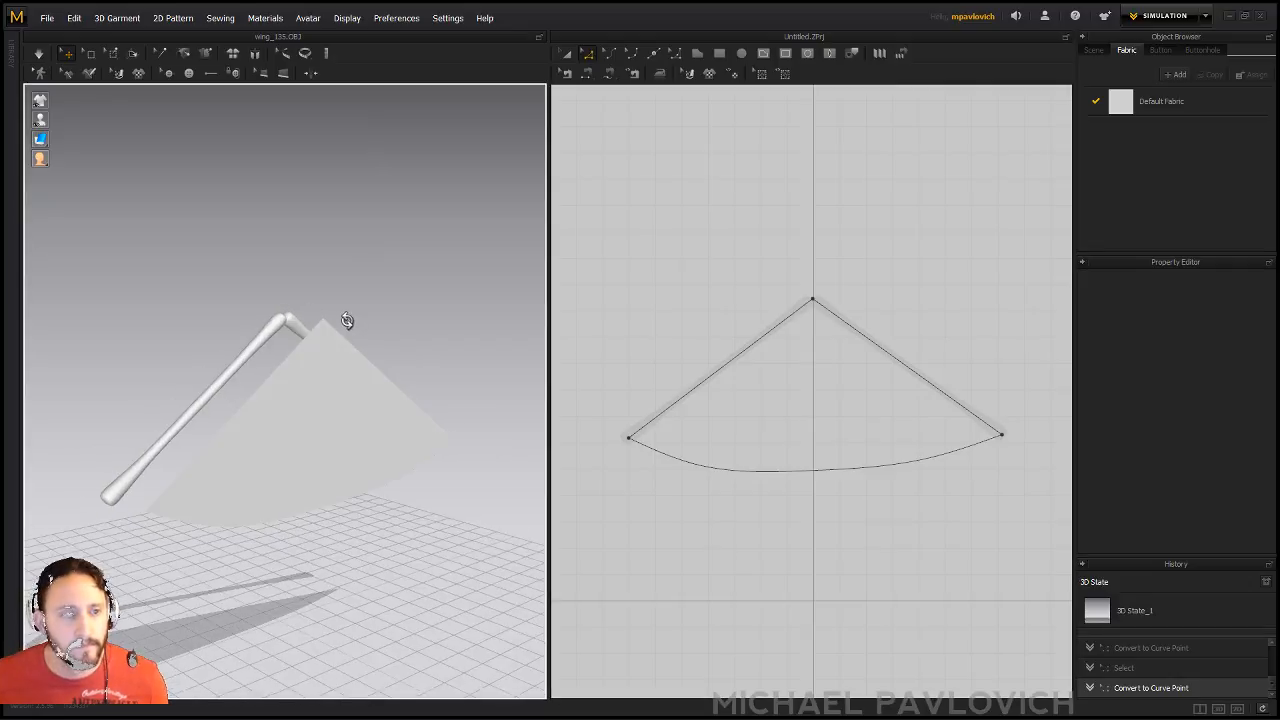
pyautogui.click(347, 322)
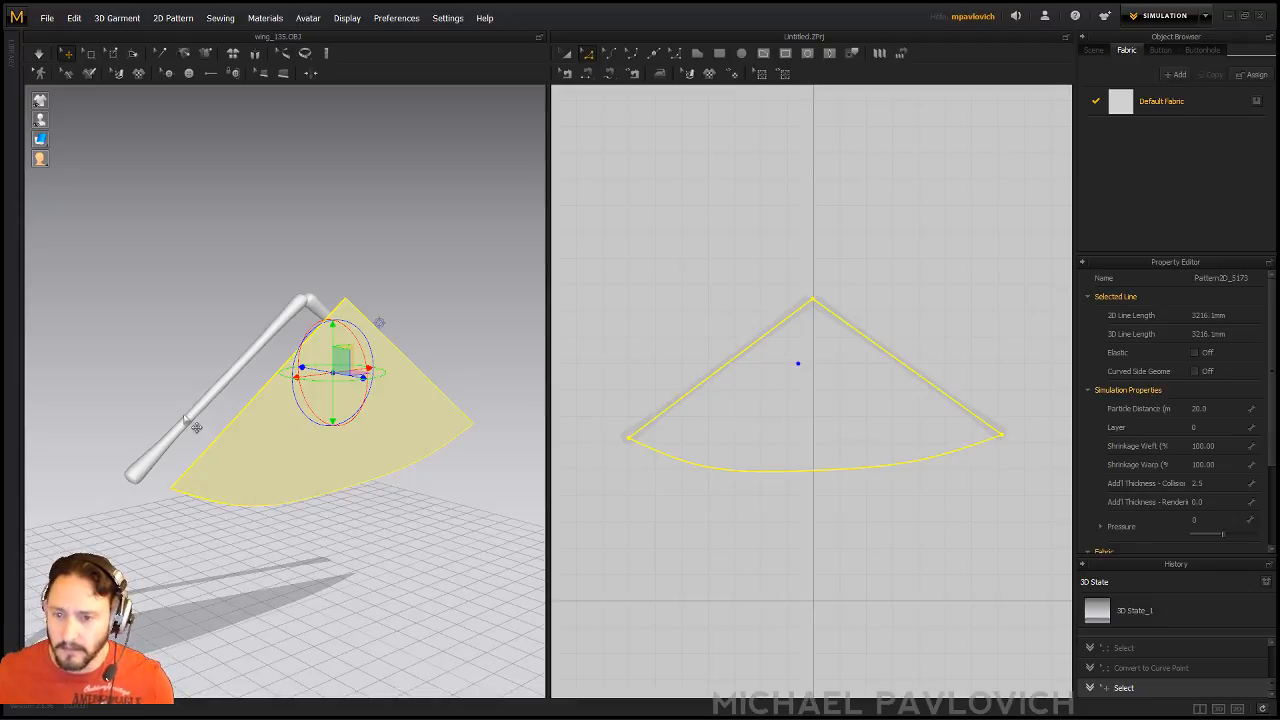
pyautogui.moveTo(216, 305)
pyautogui.mouseDown(button='right')
pyautogui.moveTo(196, 455)
pyautogui.moveTo(271, 320)
pyautogui.moveTo(234, 307)
pyautogui.mouseUp(button='right')
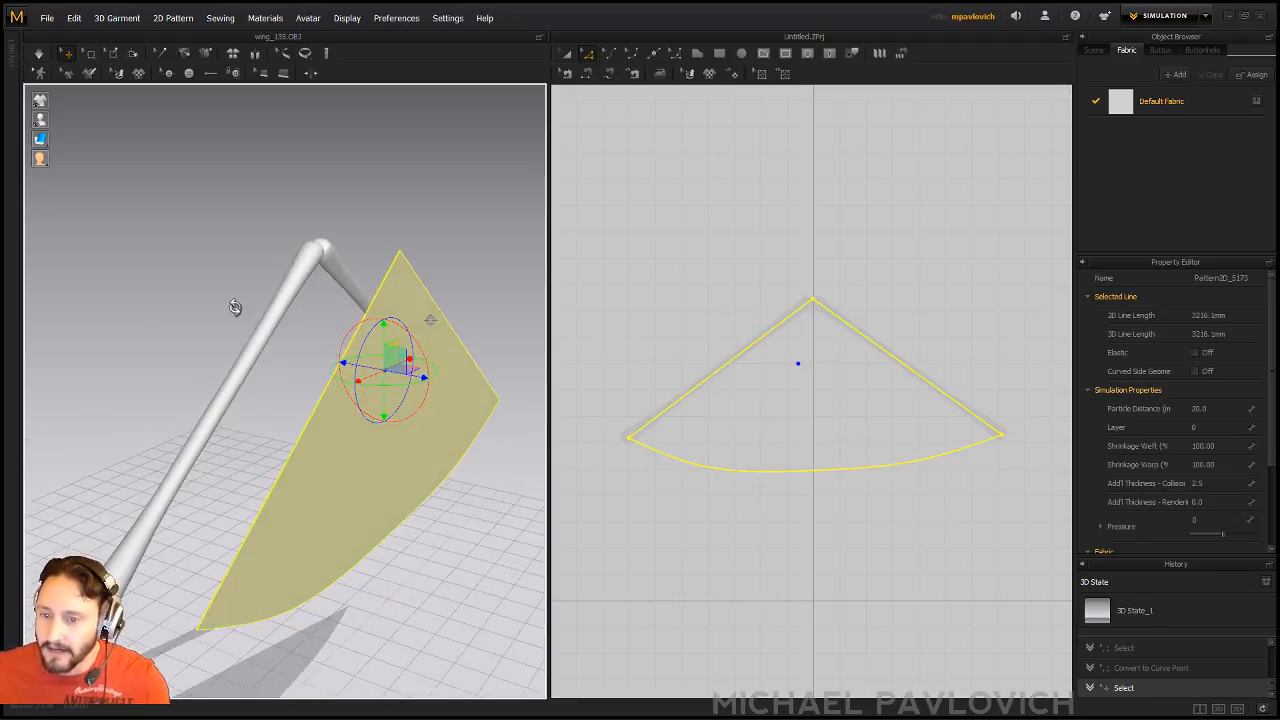
pyautogui.moveTo(393, 358); pyautogui.dragTo(325, 341)
pyautogui.moveTo(389, 401); pyautogui.dragTo(275, 379, button='right')
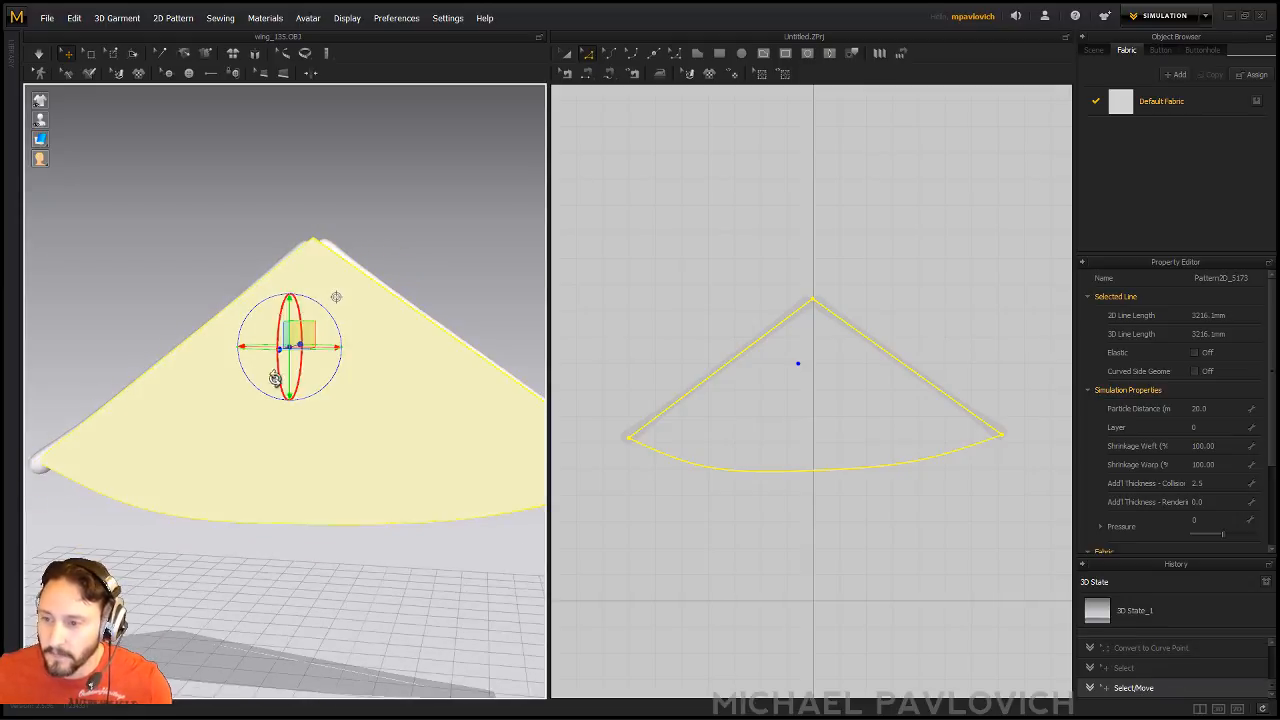
pyautogui.moveTo(374, 406); pyautogui.dragTo(310, 370, button='right')
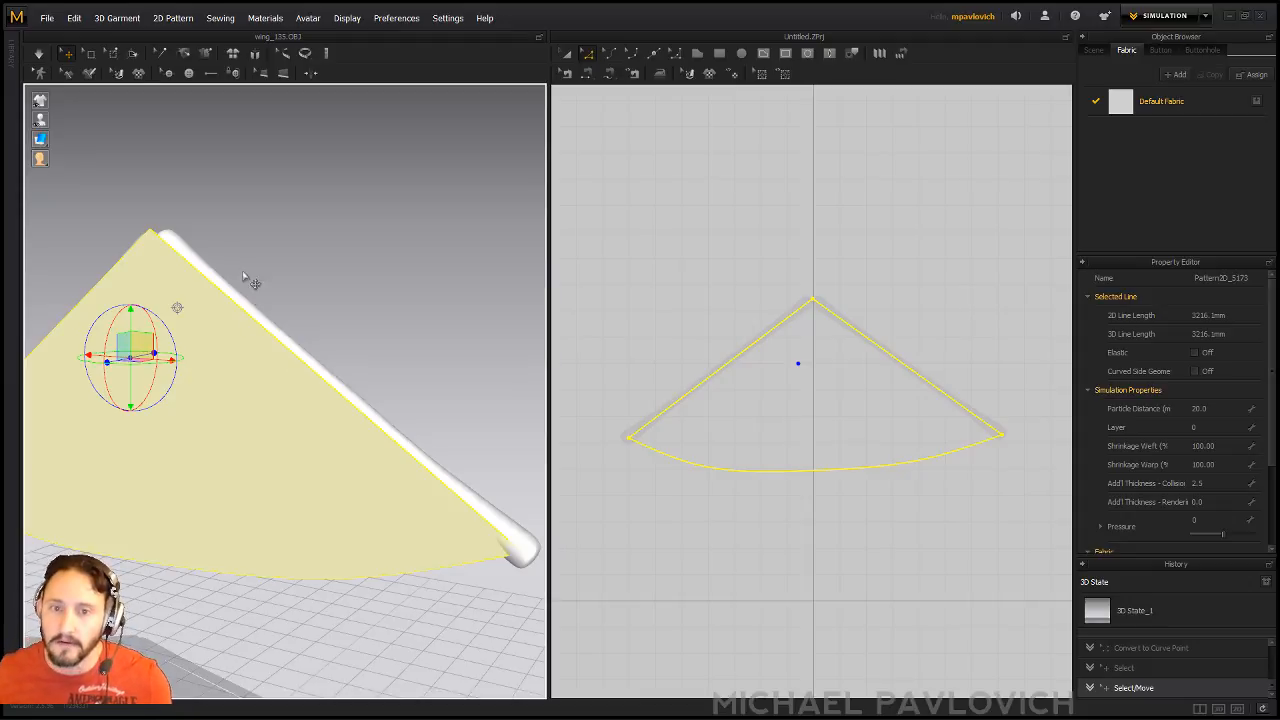
# - Tack the fabric's right edge to the right bar at three points, from the bar's outer end toward its middle
pyautogui.click(208, 62)
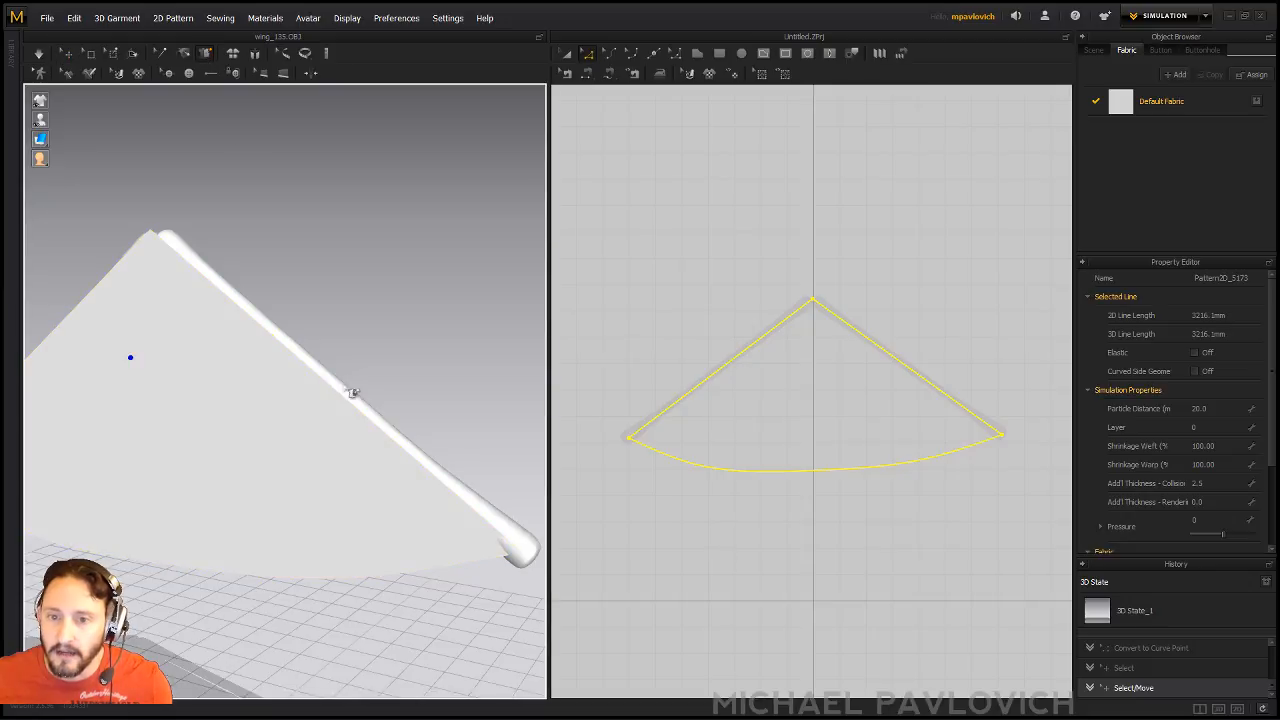
pyautogui.moveTo(415, 470); pyautogui.dragTo(188, 286, button='middle')
pyautogui.moveTo(188, 286); pyautogui.dragTo(251, 361, button='right')
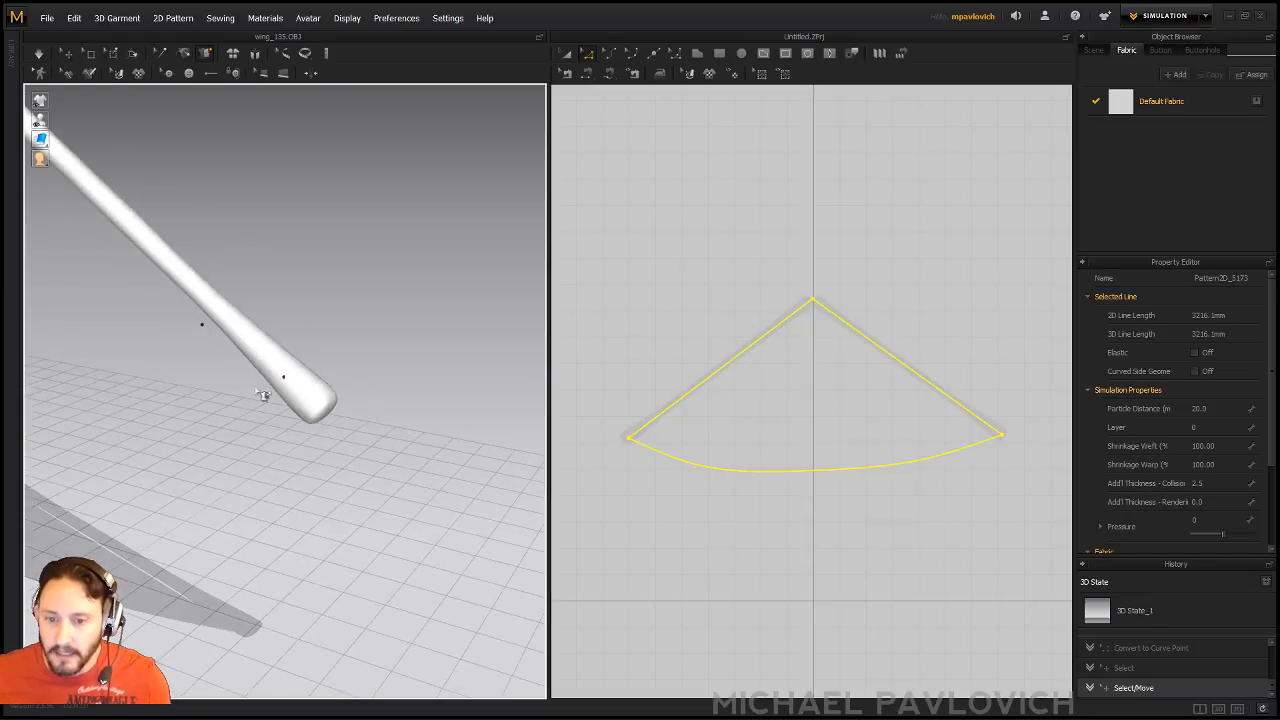
pyautogui.moveTo(248, 371); pyautogui.dragTo(299, 430, button='middle')
pyautogui.press('Escape')
pyautogui.click(333, 451)
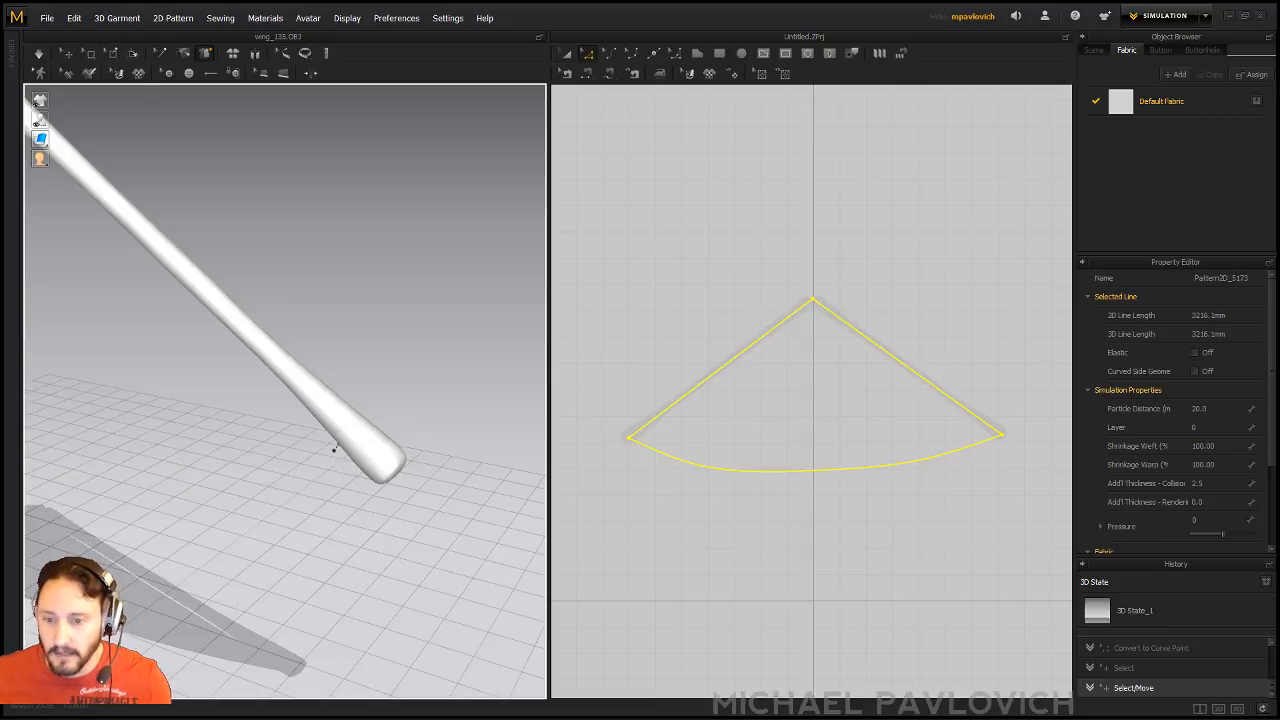
pyautogui.click(349, 433)
pyautogui.moveTo(303, 303); pyautogui.dragTo(442, 444, button='middle')
pyautogui.click(390, 502)
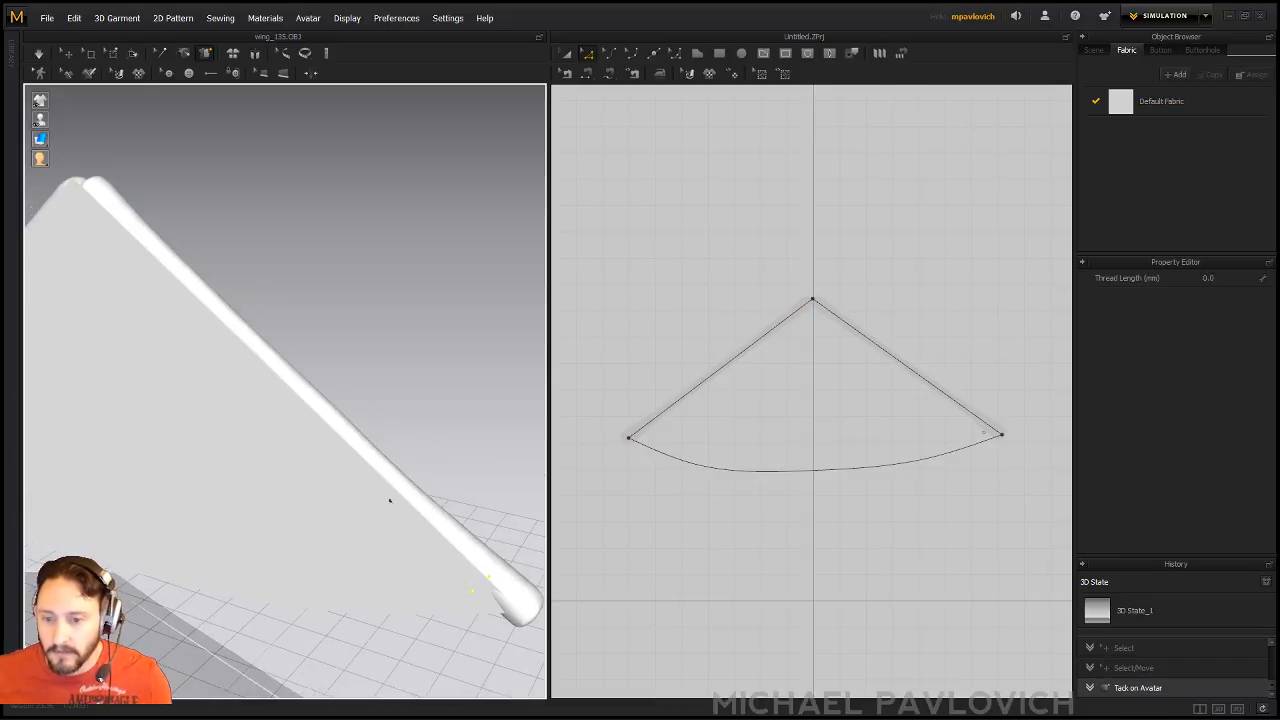
pyautogui.click(400, 488)
pyautogui.click(302, 416)
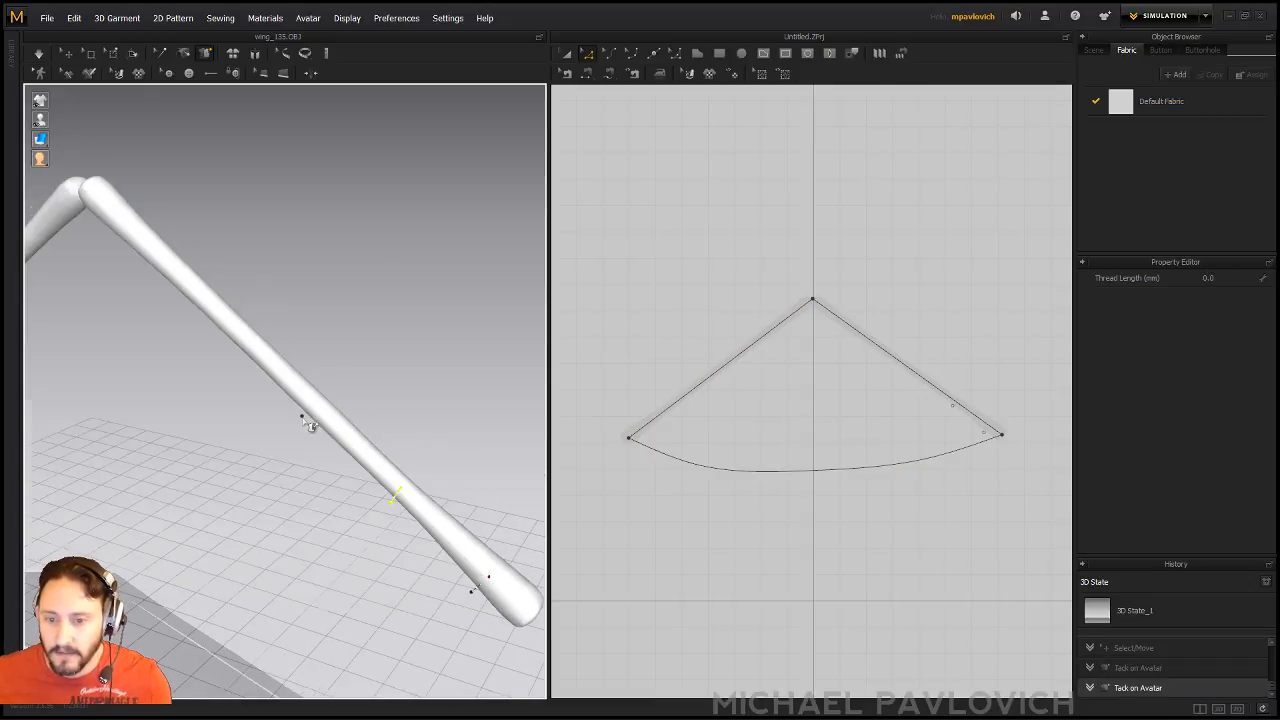
pyautogui.click(312, 404)
# - Tack the fabric to the right bar at three more points, continuing up to the apex
pyautogui.moveTo(286, 292); pyautogui.dragTo(403, 366, button='middle')
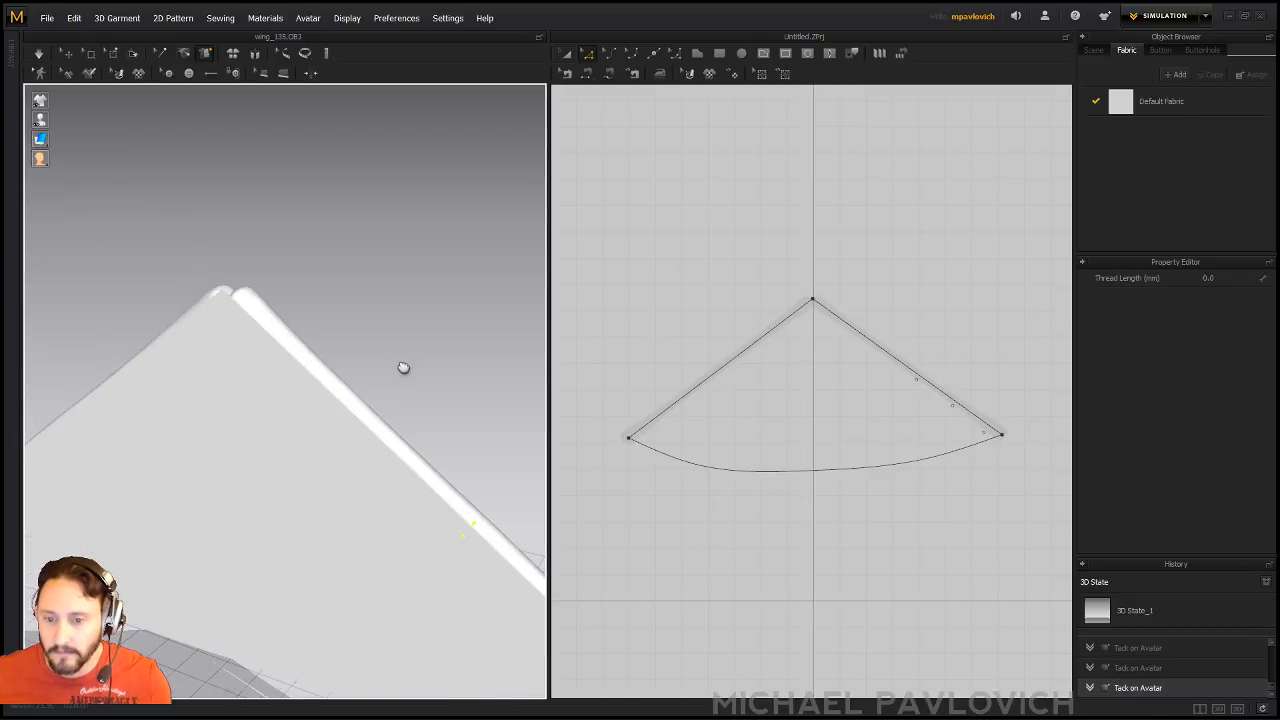
pyautogui.click(388, 460)
pyautogui.click(391, 442)
pyautogui.moveTo(367, 303); pyautogui.dragTo(363, 320, button='middle')
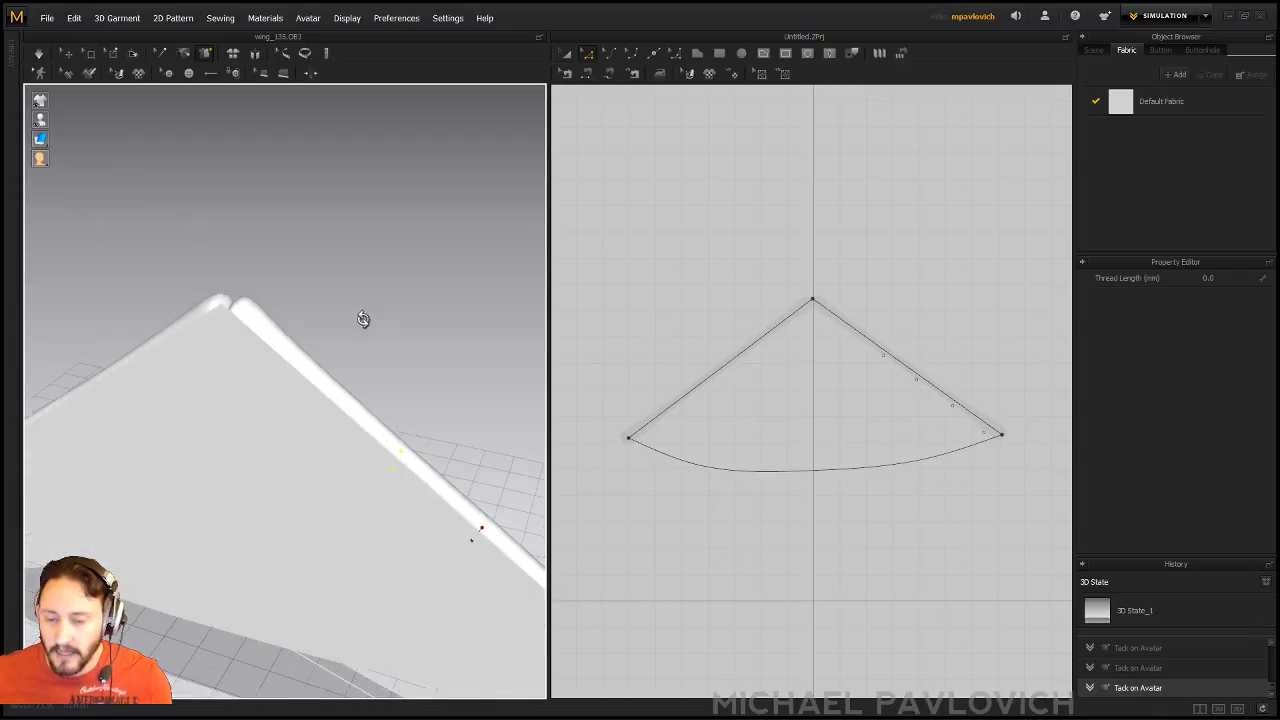
pyautogui.click(299, 395)
pyautogui.click(310, 374)
pyautogui.click(234, 331)
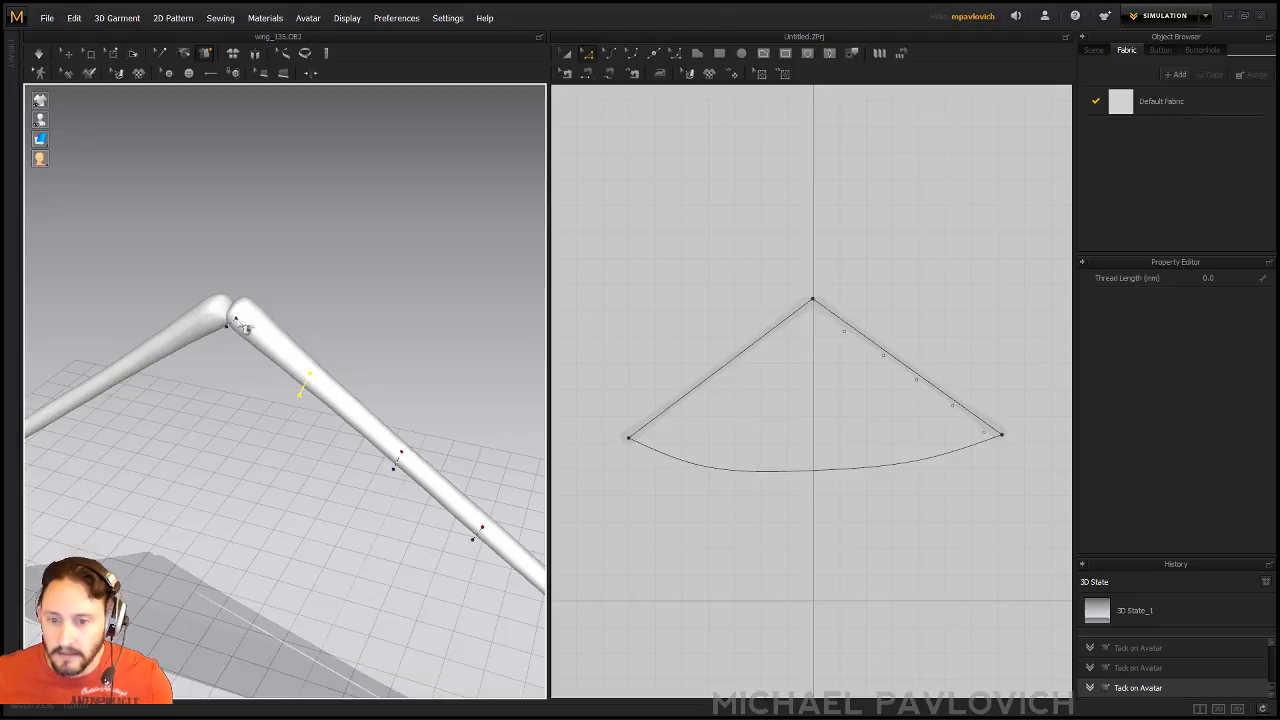
pyautogui.click(284, 284)
# - Tack the fabric's left edge to the left bar at four points, from the apex down past the middle
pyautogui.moveTo(321, 279); pyautogui.dragTo(359, 268, button='right')
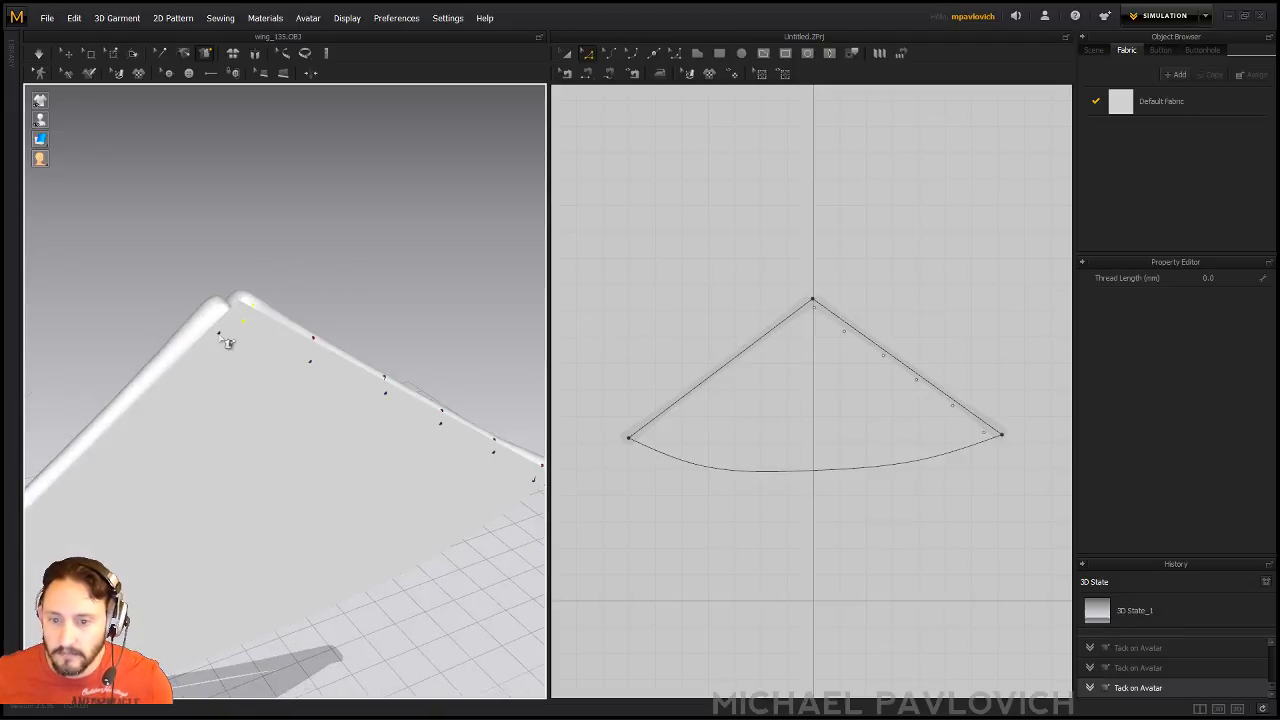
pyautogui.click(218, 332)
pyautogui.click(208, 321)
pyautogui.moveTo(172, 312); pyautogui.dragTo(234, 249, button='right')
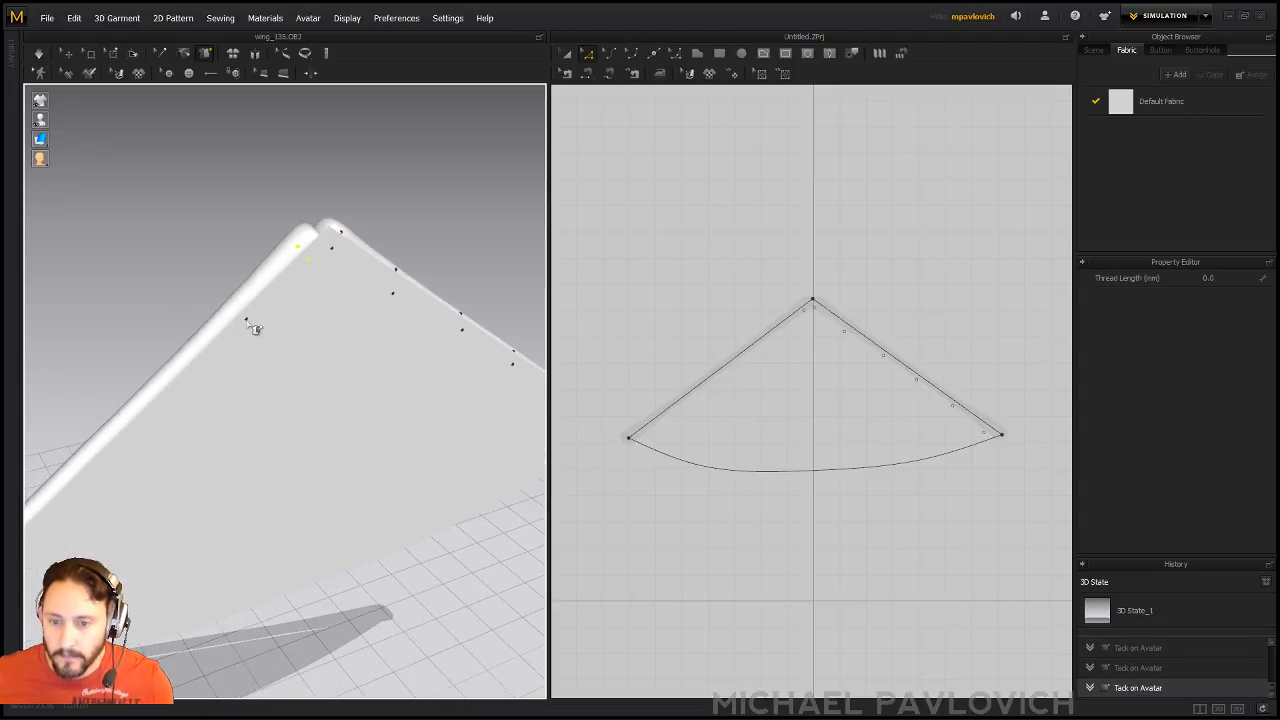
pyautogui.click(251, 323)
pyautogui.moveTo(241, 322); pyautogui.dragTo(305, 312, button='right')
pyautogui.click(288, 300)
pyautogui.click(238, 376)
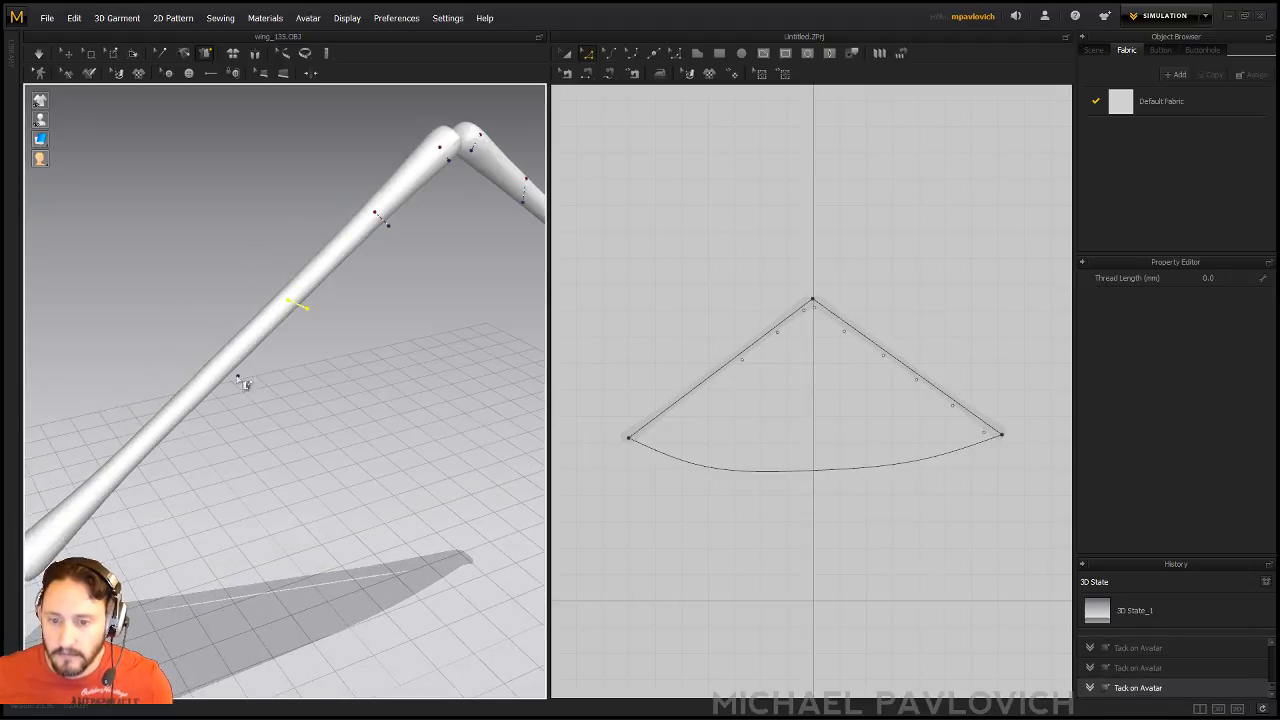
pyautogui.click(229, 364)
# - Tack the fabric to the left bar at two more points, ending at the bar's outer tip
pyautogui.moveTo(163, 352); pyautogui.dragTo(270, 270, button='right')
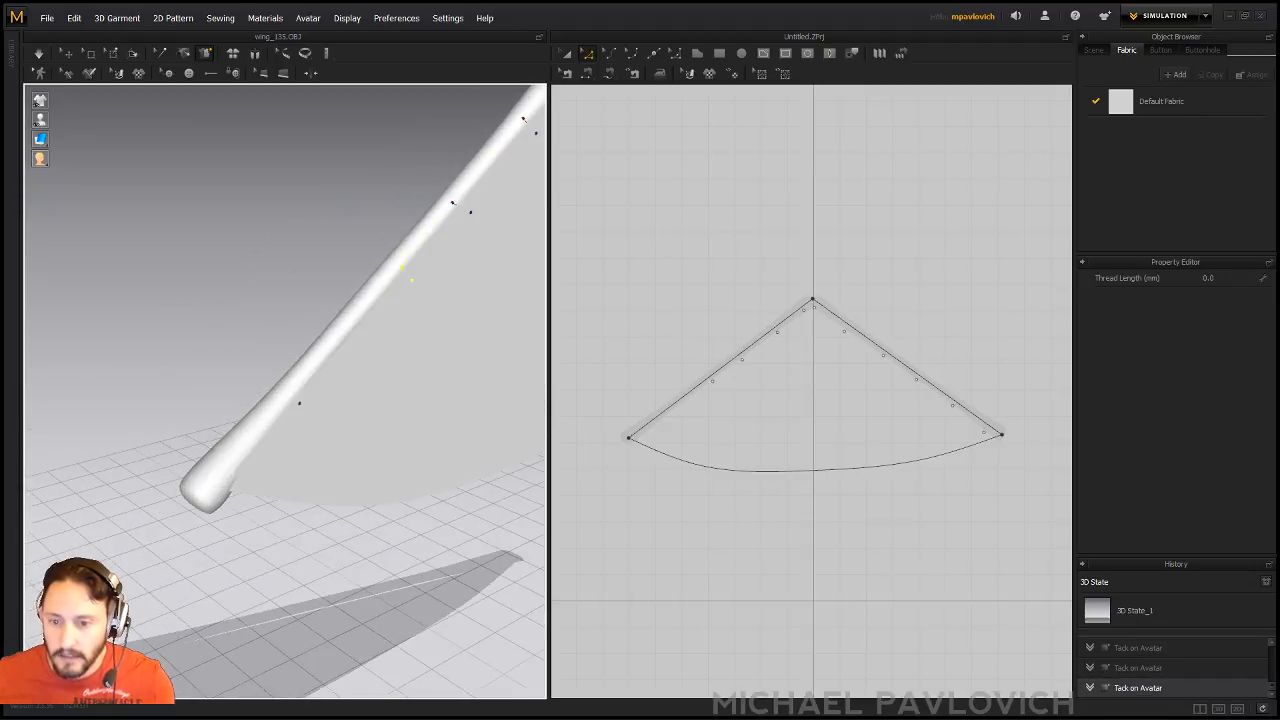
pyautogui.click(315, 397)
pyautogui.click(301, 381)
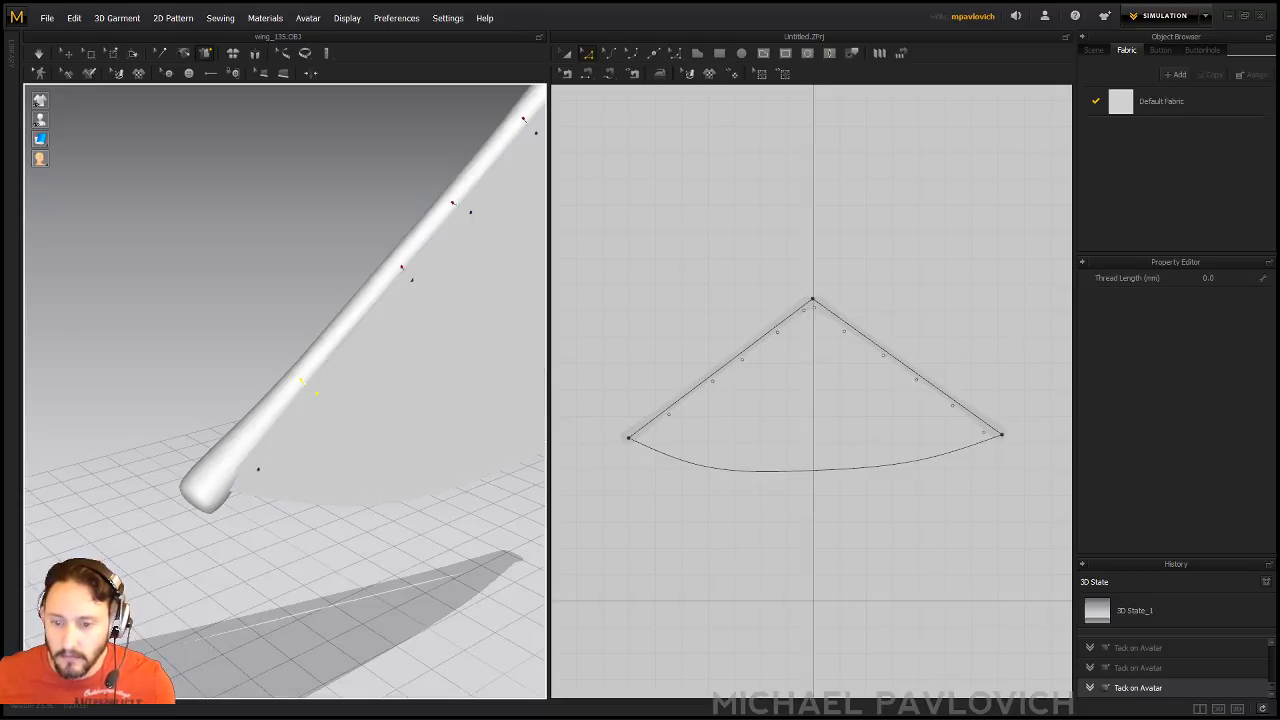
pyautogui.click(243, 486)
pyautogui.click(220, 476)
# - Simulate the tacked fabric on the bars and inspect the drape from several angles
pyautogui.moveTo(200, 442); pyautogui.dragTo(57, 311, button='right')
pyautogui.press('space')
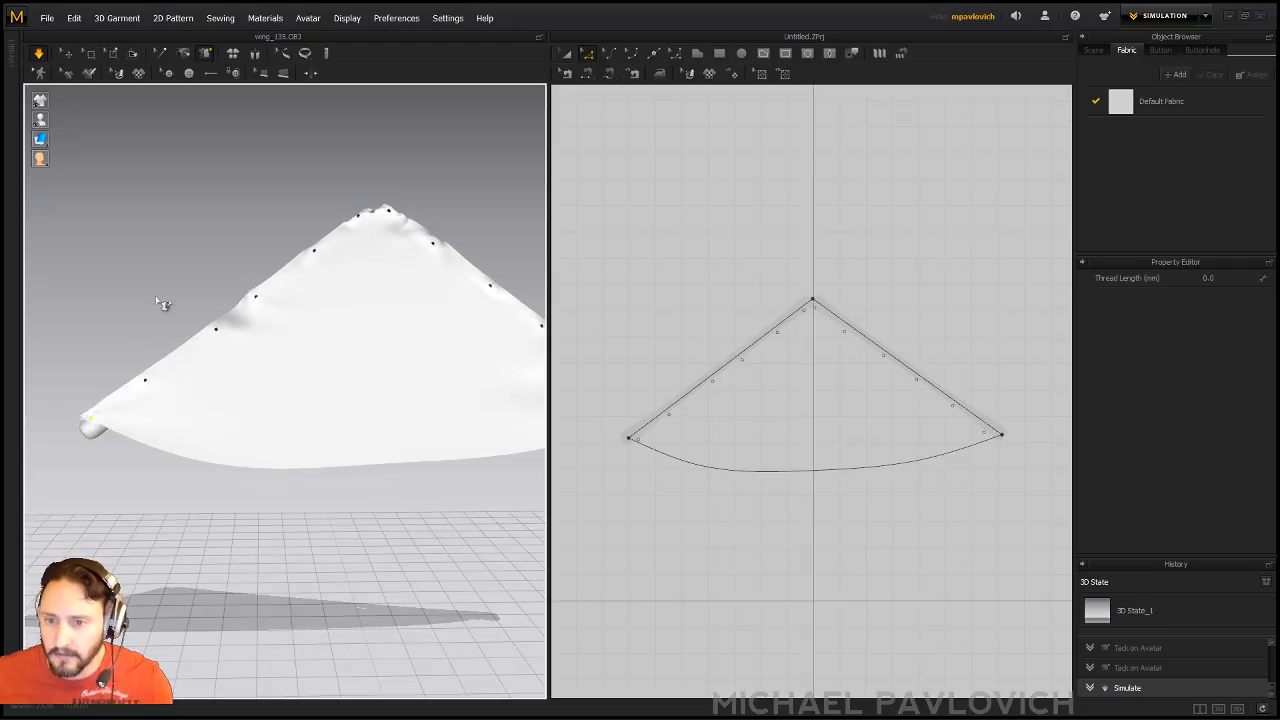
pyautogui.moveTo(163, 303); pyautogui.dragTo(74, 286, button='right')
pyautogui.moveTo(291, 286); pyautogui.dragTo(338, 255, button='right')
pyautogui.moveTo(409, 277); pyautogui.dragTo(354, 266, button='right')
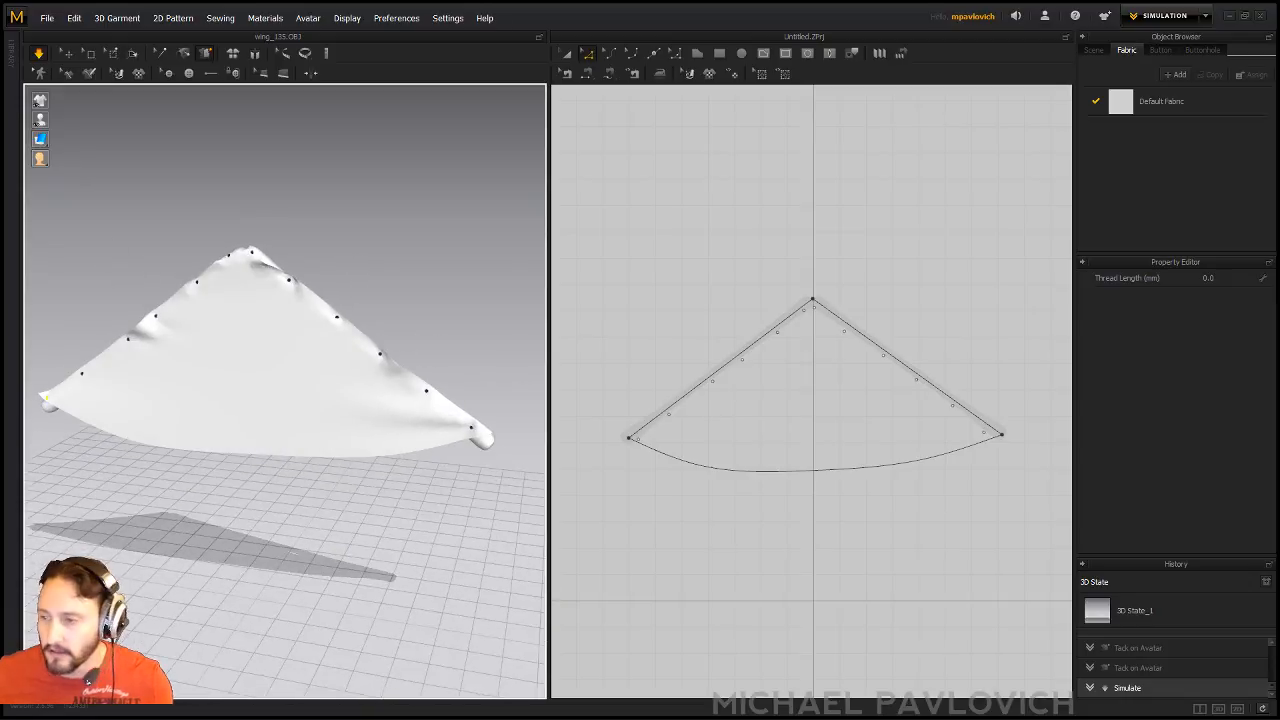
# - Apply the lightweight physical-property preset to Default Fabric and check how the cloth drapes on the bars
pyautogui.click(1172, 106)
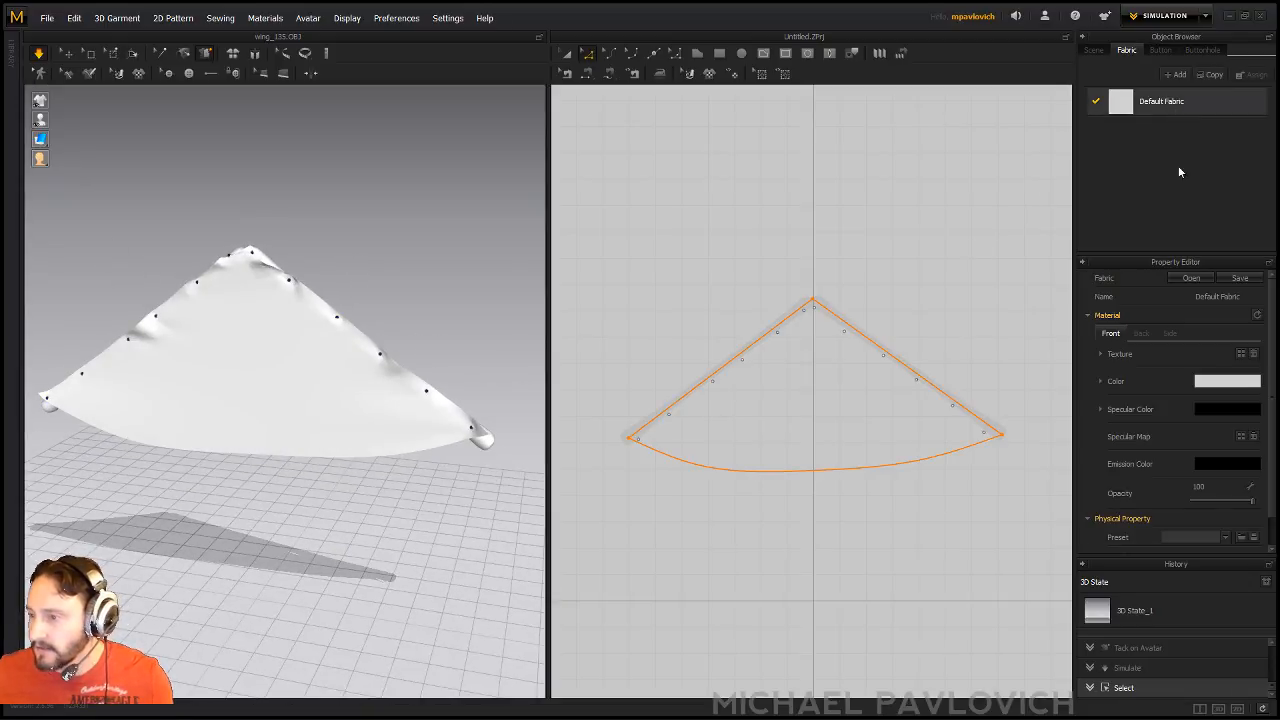
pyautogui.click(1218, 536)
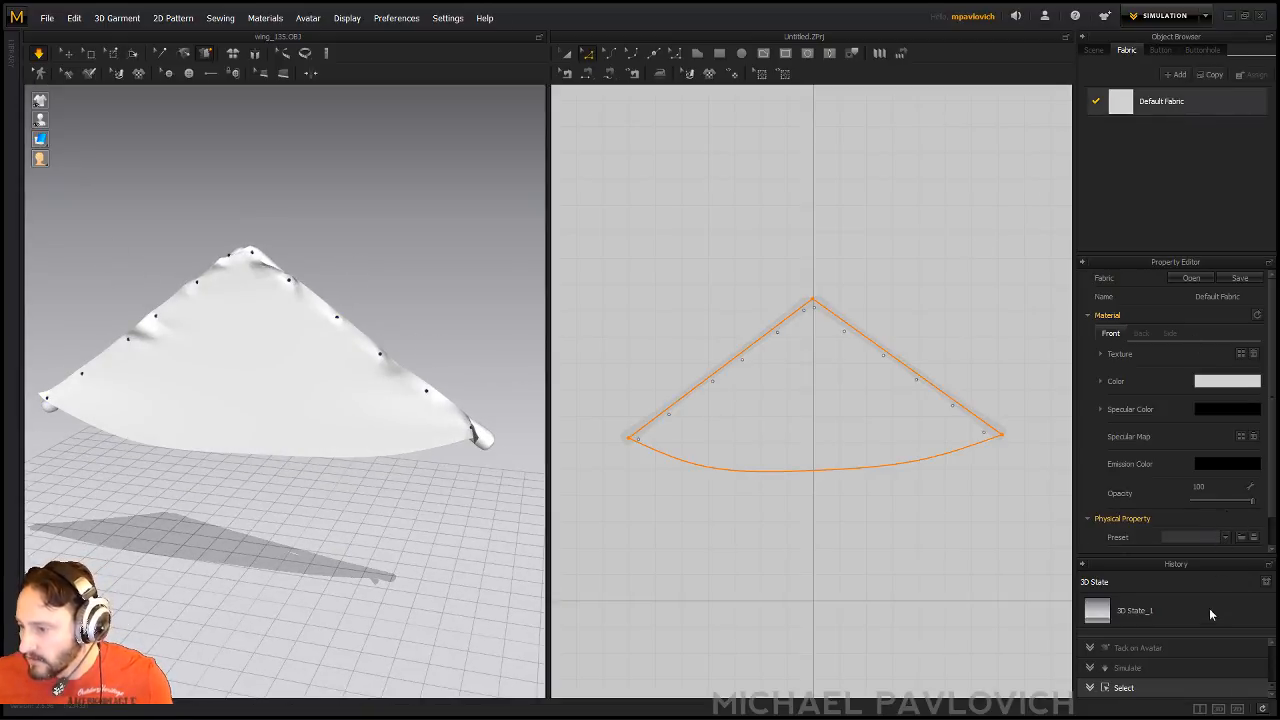
pyautogui.click(1207, 612)
pyautogui.moveTo(377, 271); pyautogui.dragTo(338, 219, button='right')
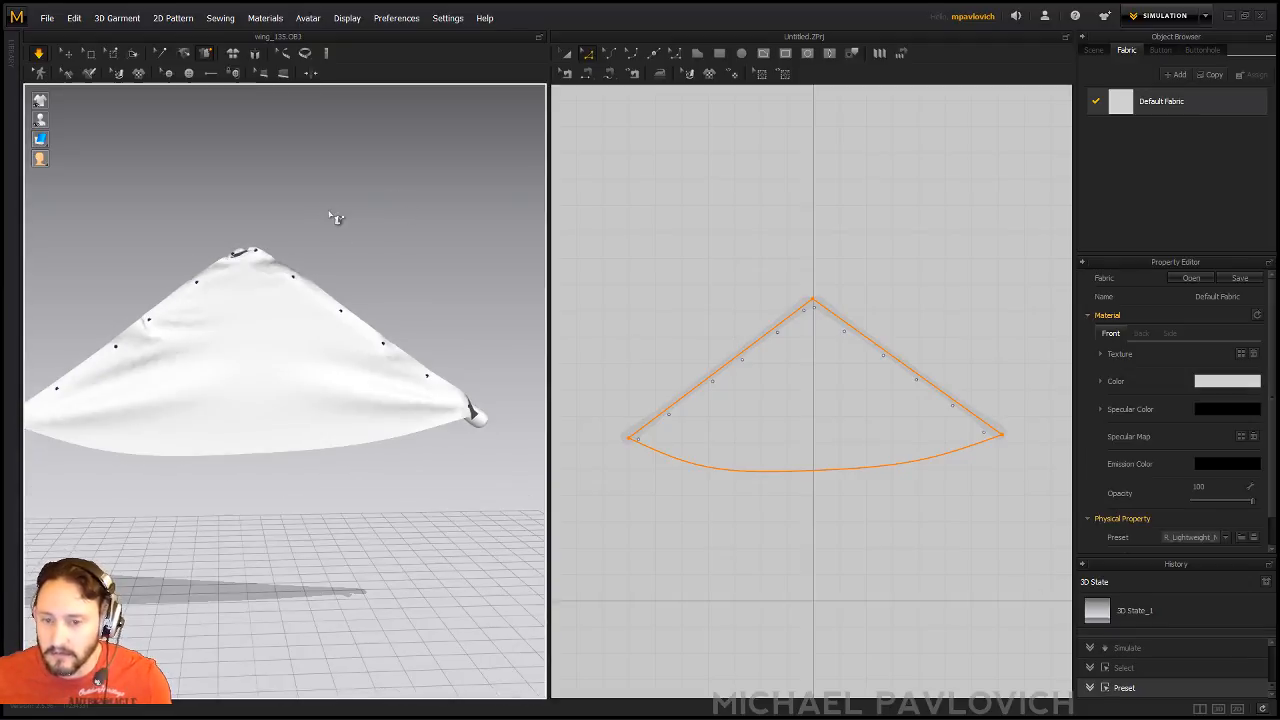
# - Select the whole wing pattern and set its particle distance to 10 mm
pyautogui.click(567, 55)
pyautogui.moveTo(596, 270); pyautogui.dragTo(1046, 671)
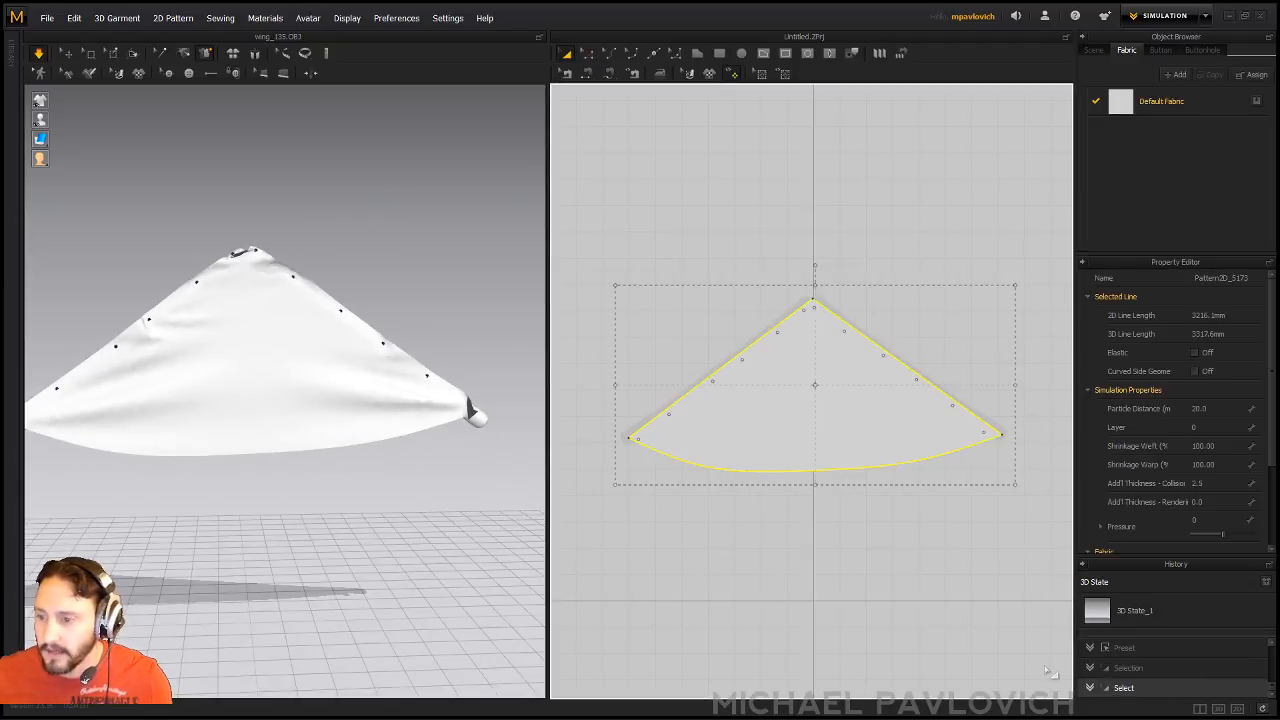
pyautogui.click(1201, 408)
pyautogui.write('10')
pyautogui.press('Return')
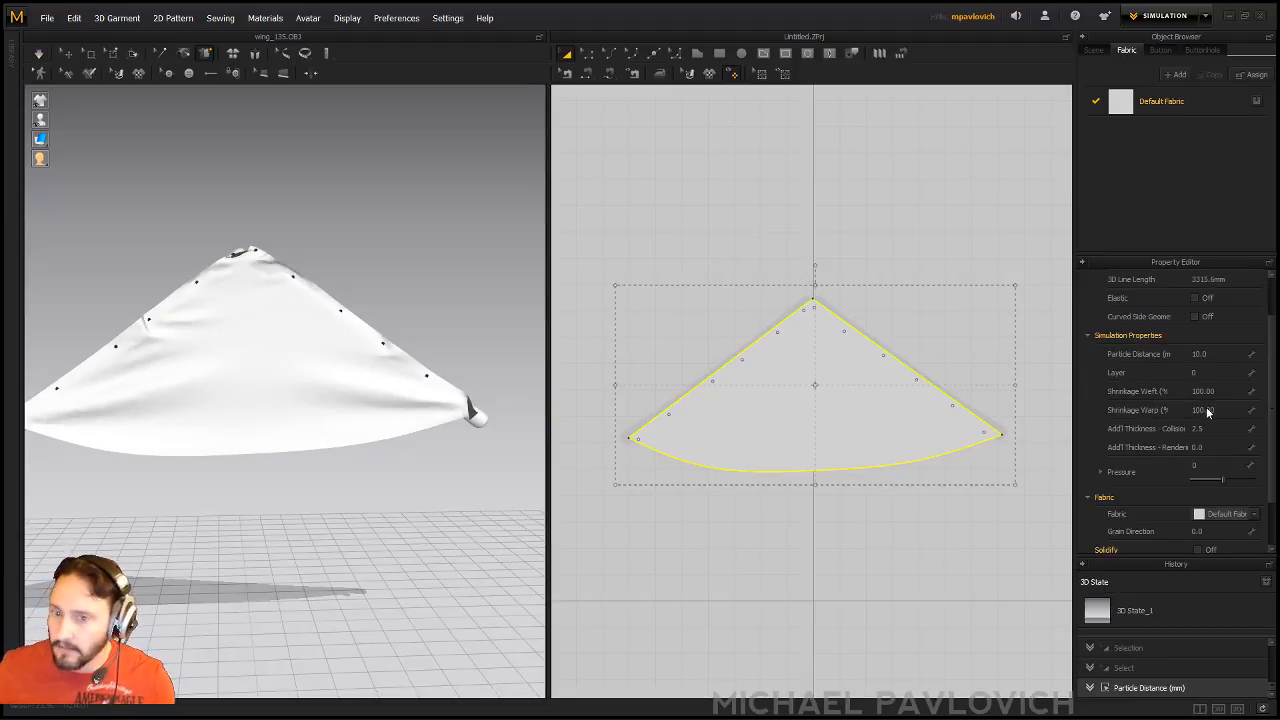
pyautogui.moveTo(363, 217); pyautogui.dragTo(349, 251, button='right')
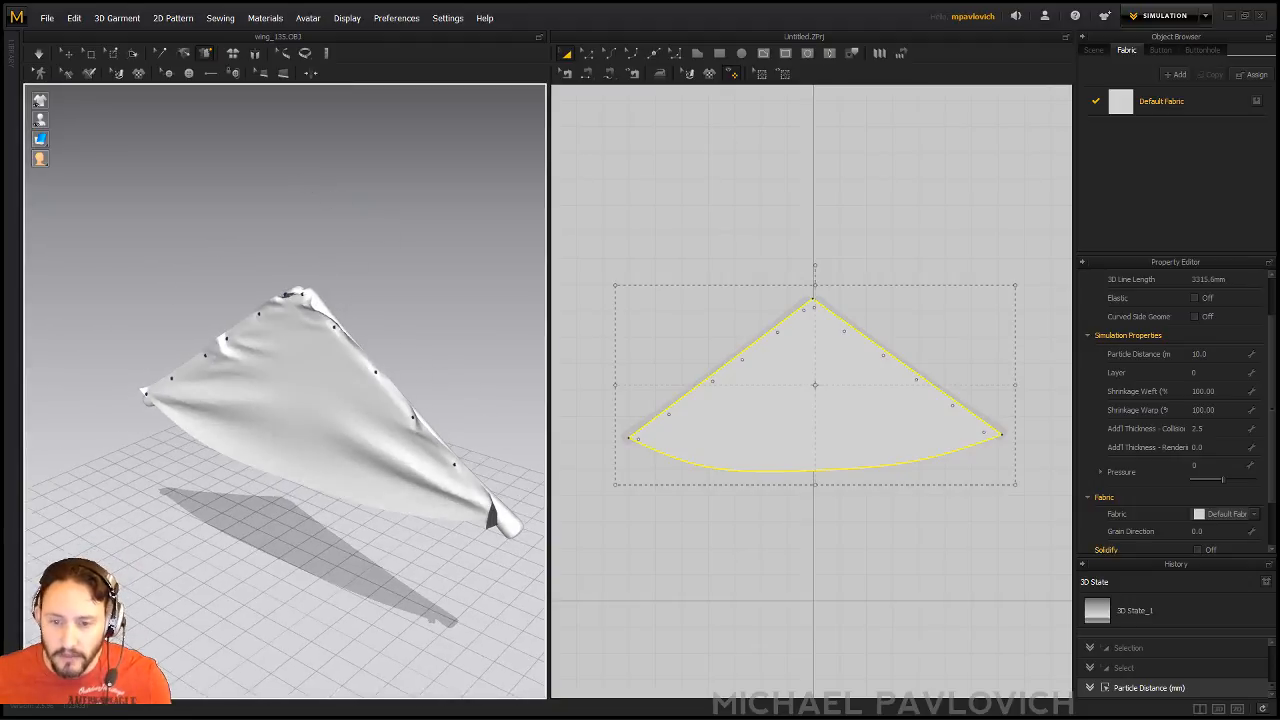
# - Simulate the refined fabric, inspect the drape from several angles and deselect the pattern
pyautogui.click(38, 53)
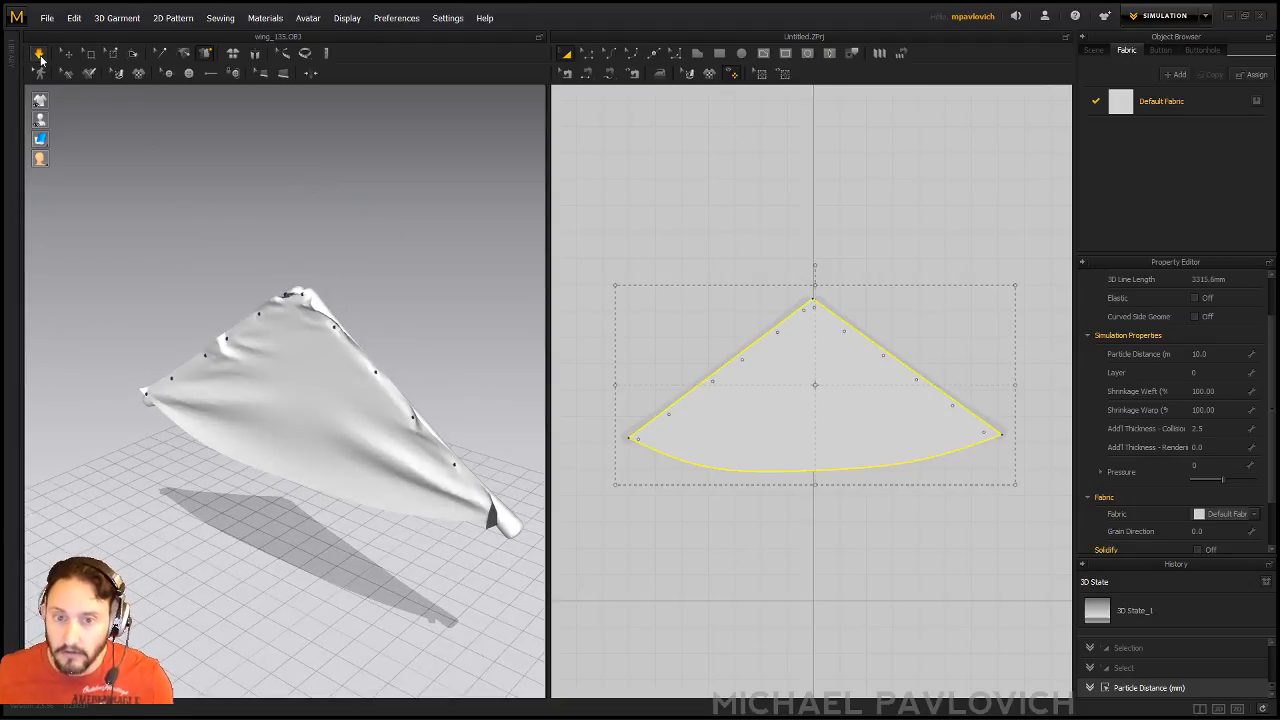
pyautogui.moveTo(215, 258); pyautogui.dragTo(443, 263, button='right')
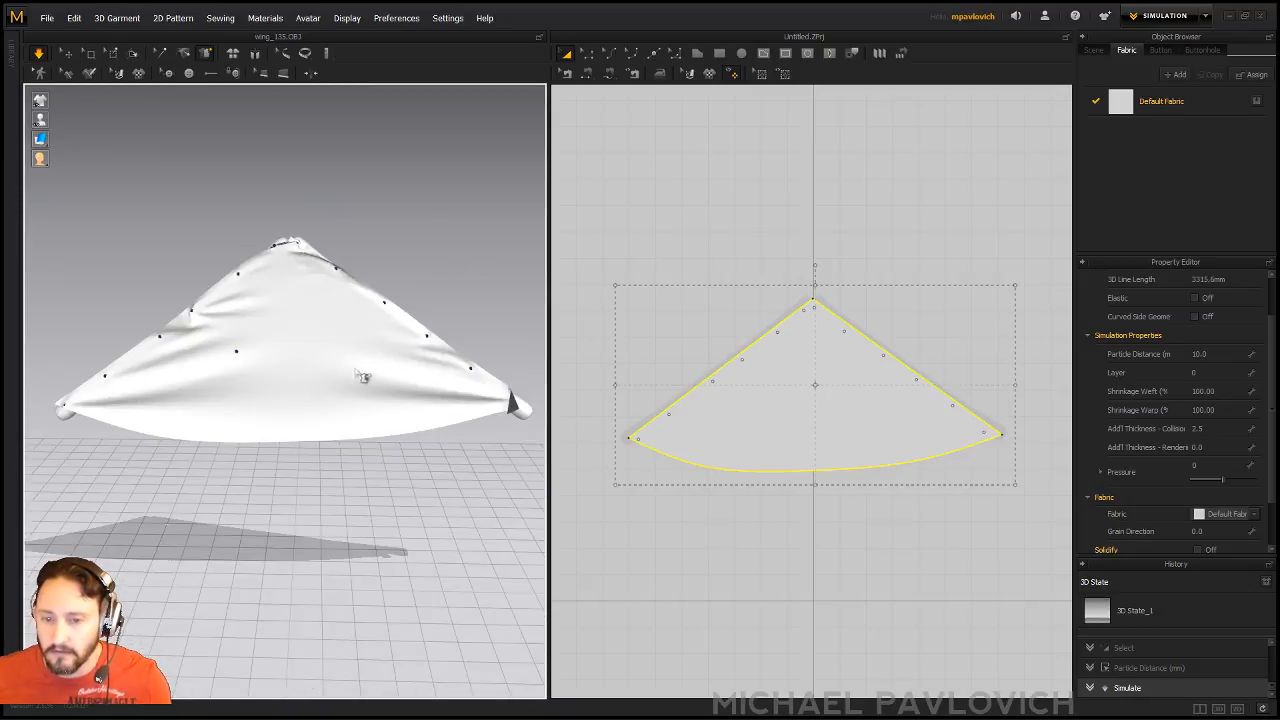
pyautogui.moveTo(374, 521); pyautogui.dragTo(345, 510, button='right')
pyautogui.click(67, 56)
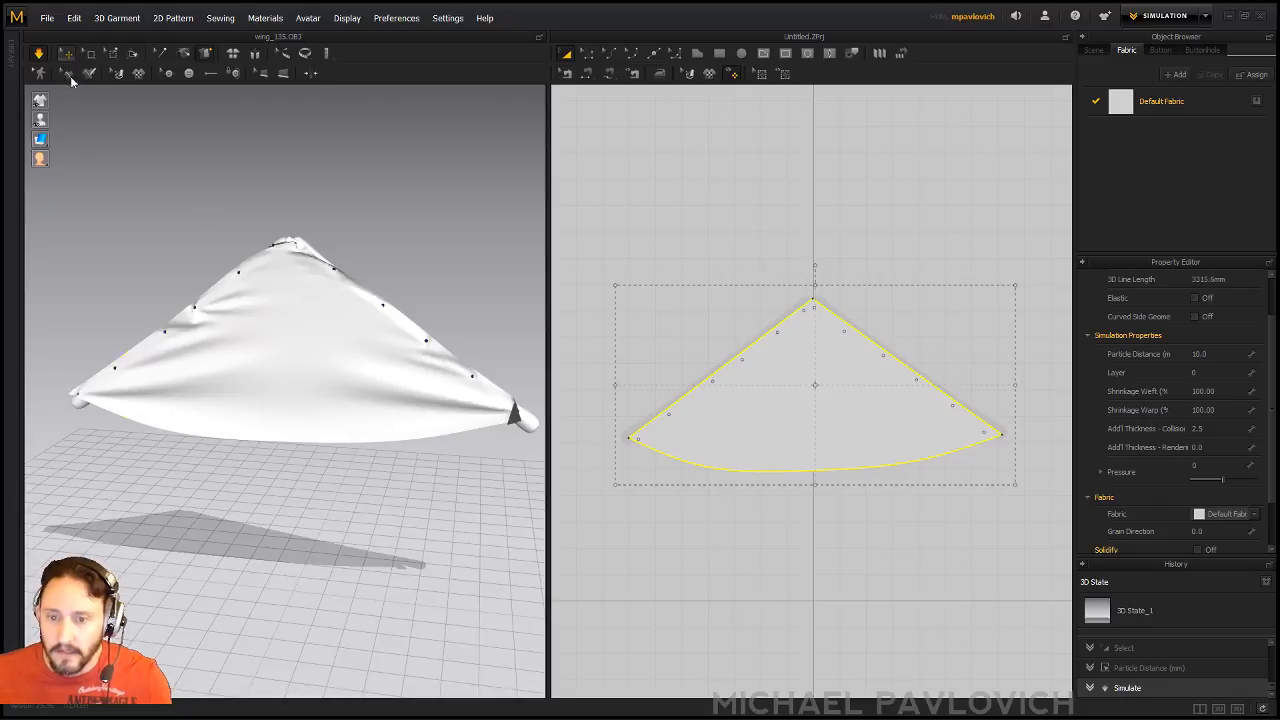
pyautogui.moveTo(376, 266); pyautogui.dragTo(369, 209, button='right')
pyautogui.click(362, 197)
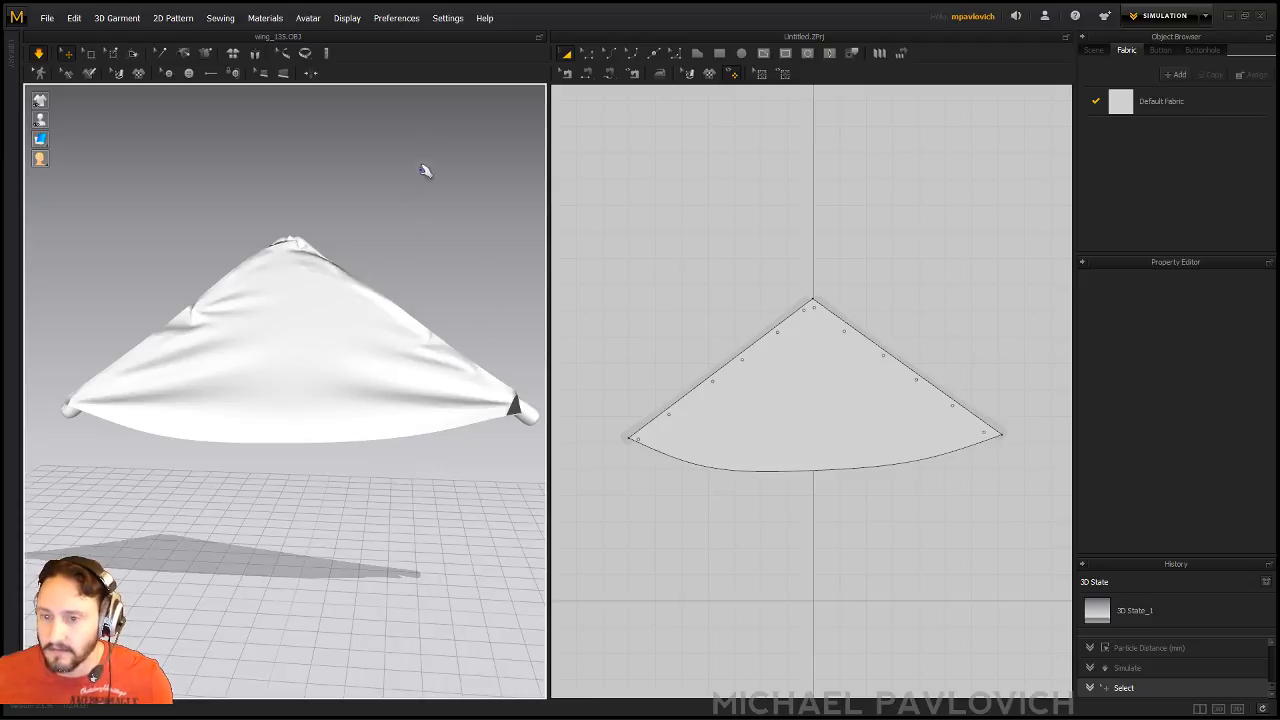
# - Morph the bars to the wing_90.OBJ pose with the simulation running so the fabric re-drapes
pyautogui.click(489, 458)
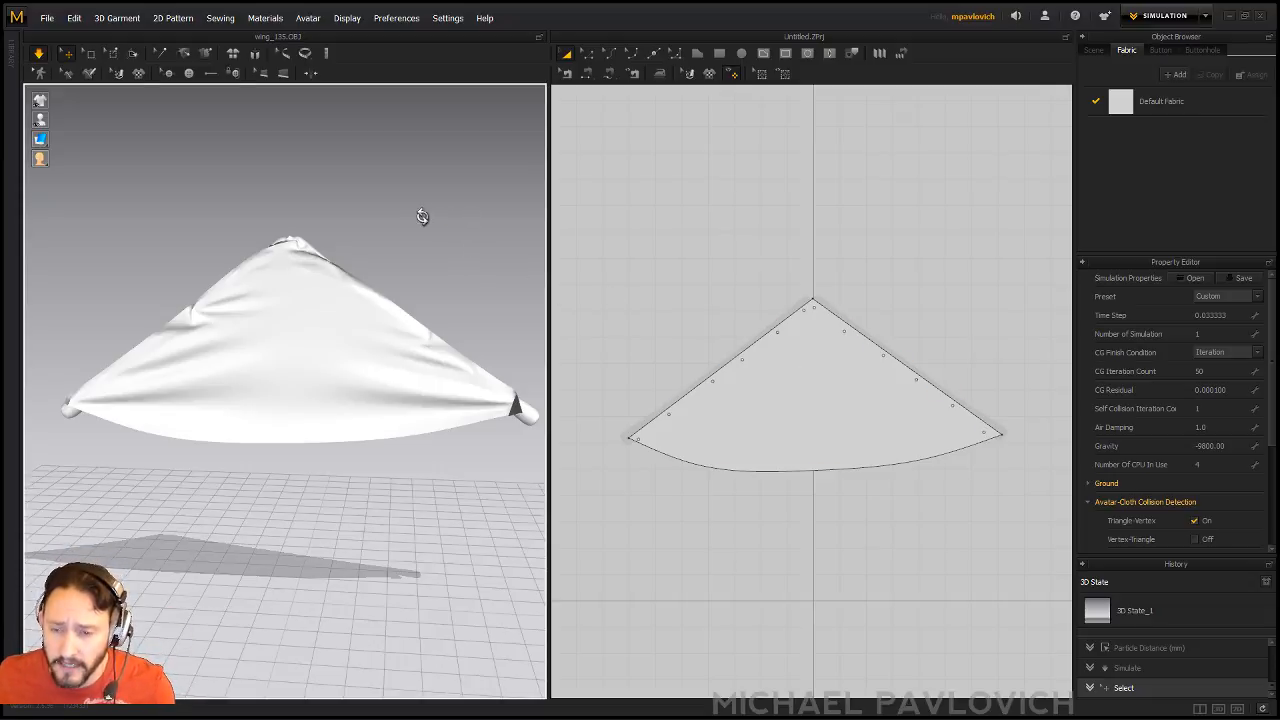
pyautogui.moveTo(423, 216); pyautogui.dragTo(418, 221, button='right')
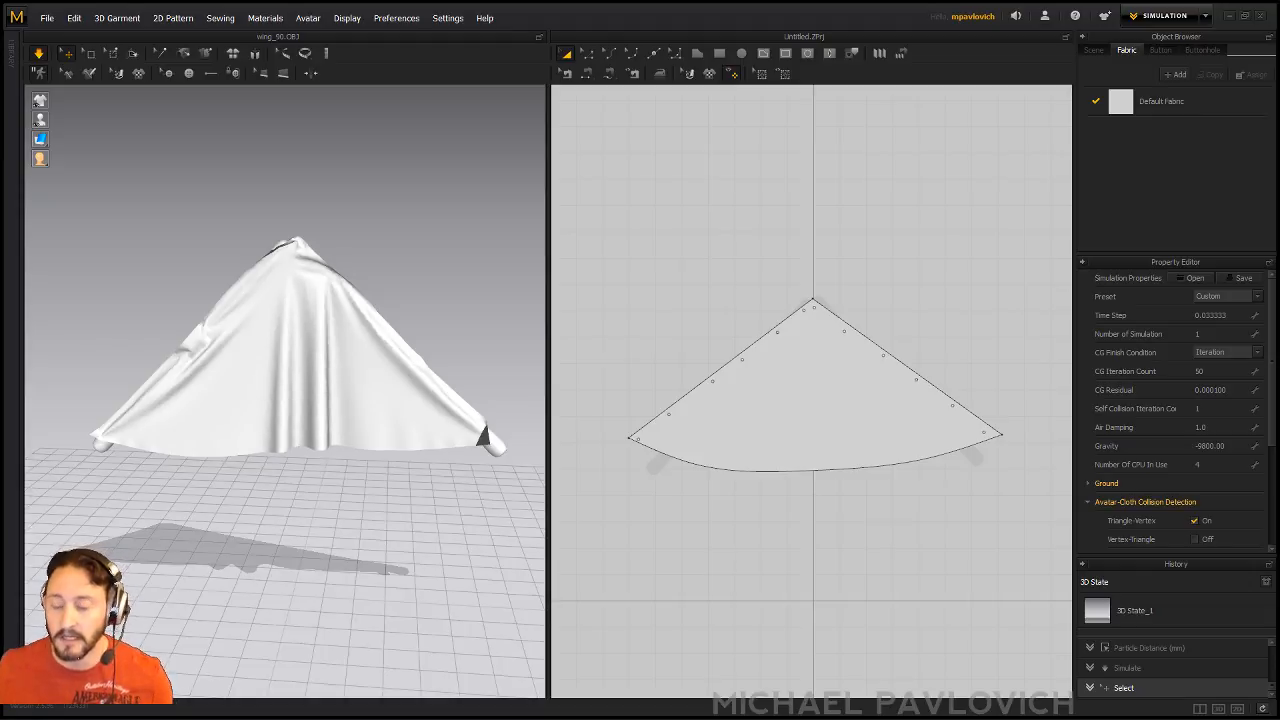
pyautogui.moveTo(402, 270); pyautogui.dragTo(390, 290, button='right')
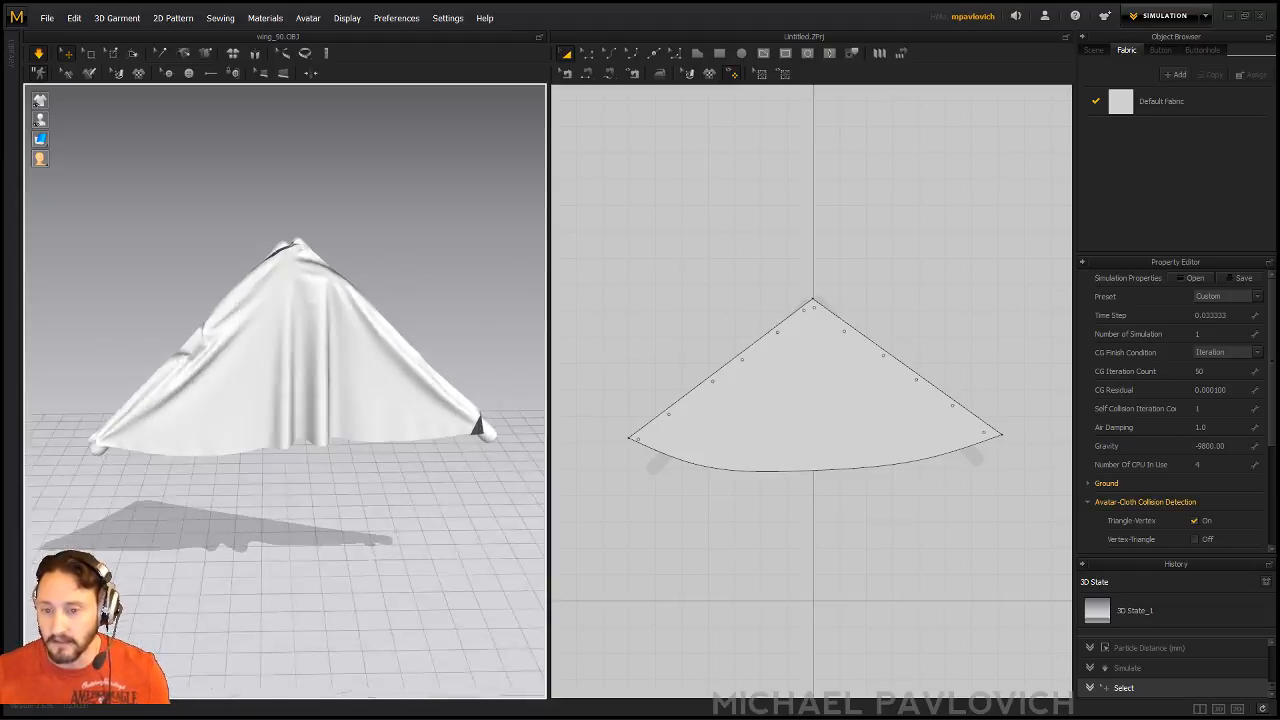
# - Tug the cloth's central folds during simulation to rearrange them, and inspect the result from several angles
pyautogui.click(351, 368)
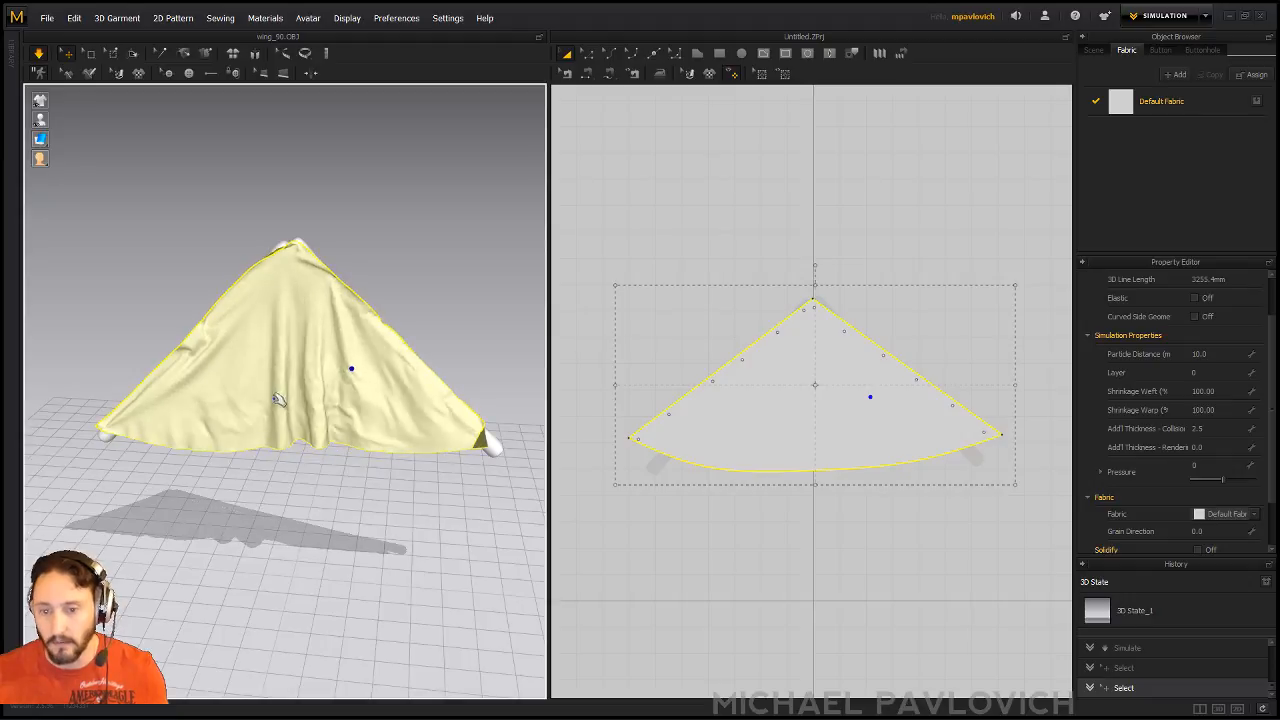
pyautogui.moveTo(277, 399); pyautogui.dragTo(267, 413)
pyautogui.moveTo(474, 263); pyautogui.dragTo(310, 480, button='right')
pyautogui.click(355, 470)
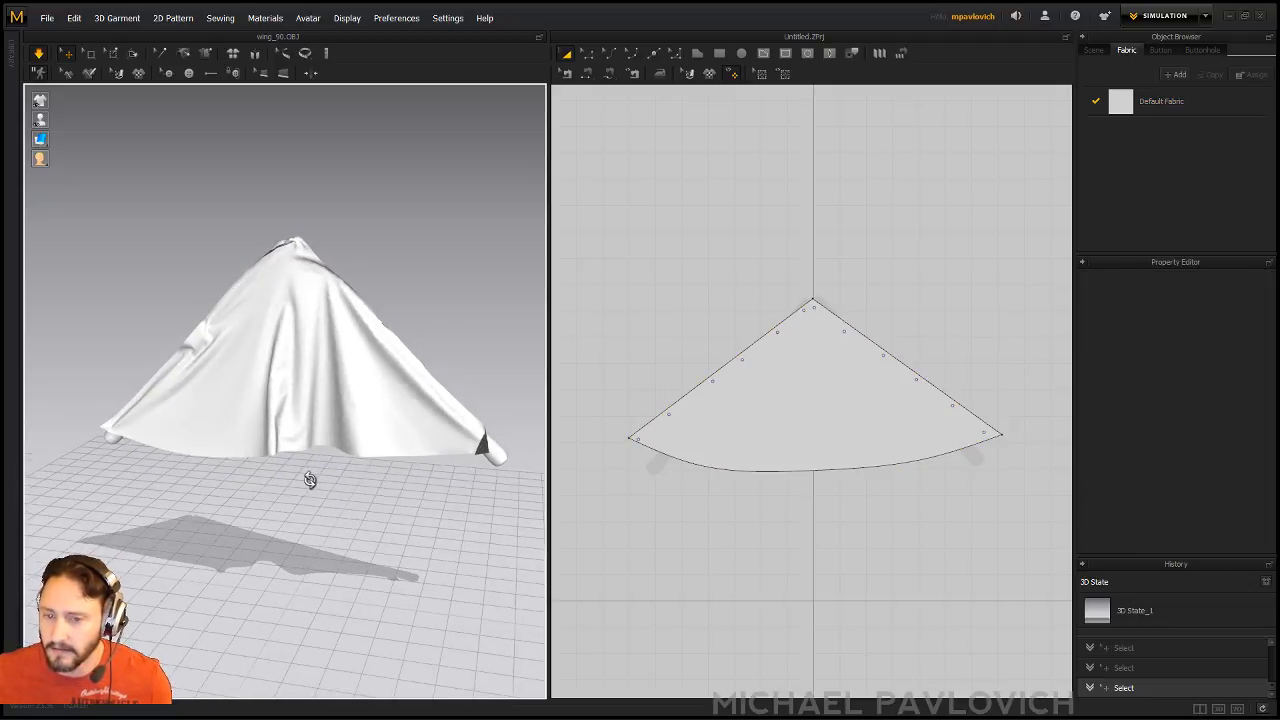
pyautogui.moveTo(431, 240); pyautogui.dragTo(463, 254, button='right')
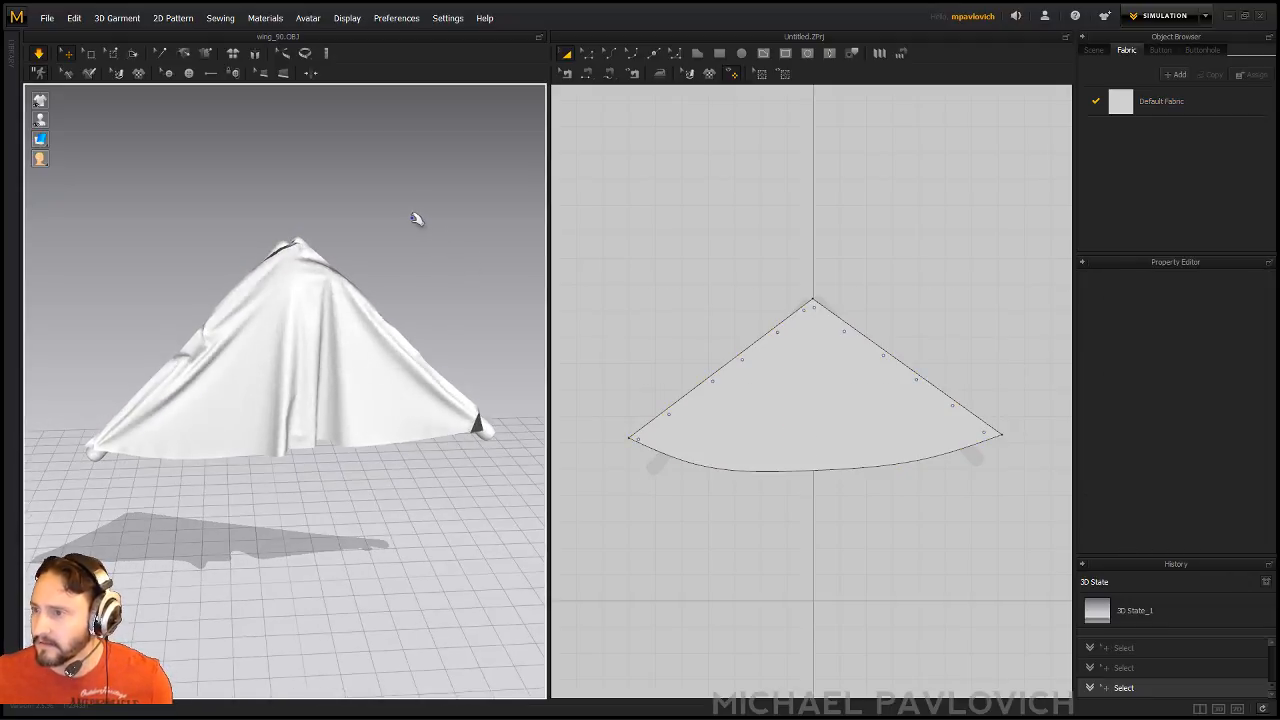
pyautogui.moveTo(415, 218); pyautogui.dragTo(325, 334, button='right')
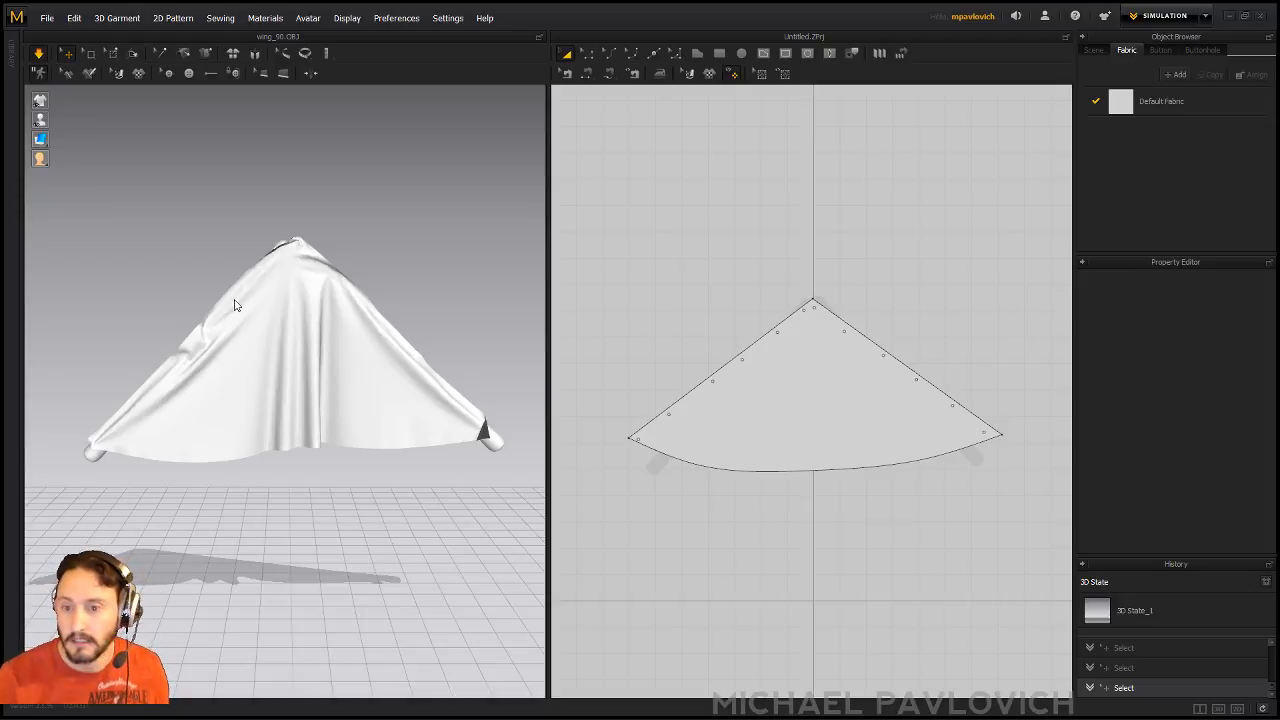
# - Morph the bars through the wing_45.OBJ and wing_15.OBJ poses, letting the simulated fabric follow
pyautogui.click(504, 499)
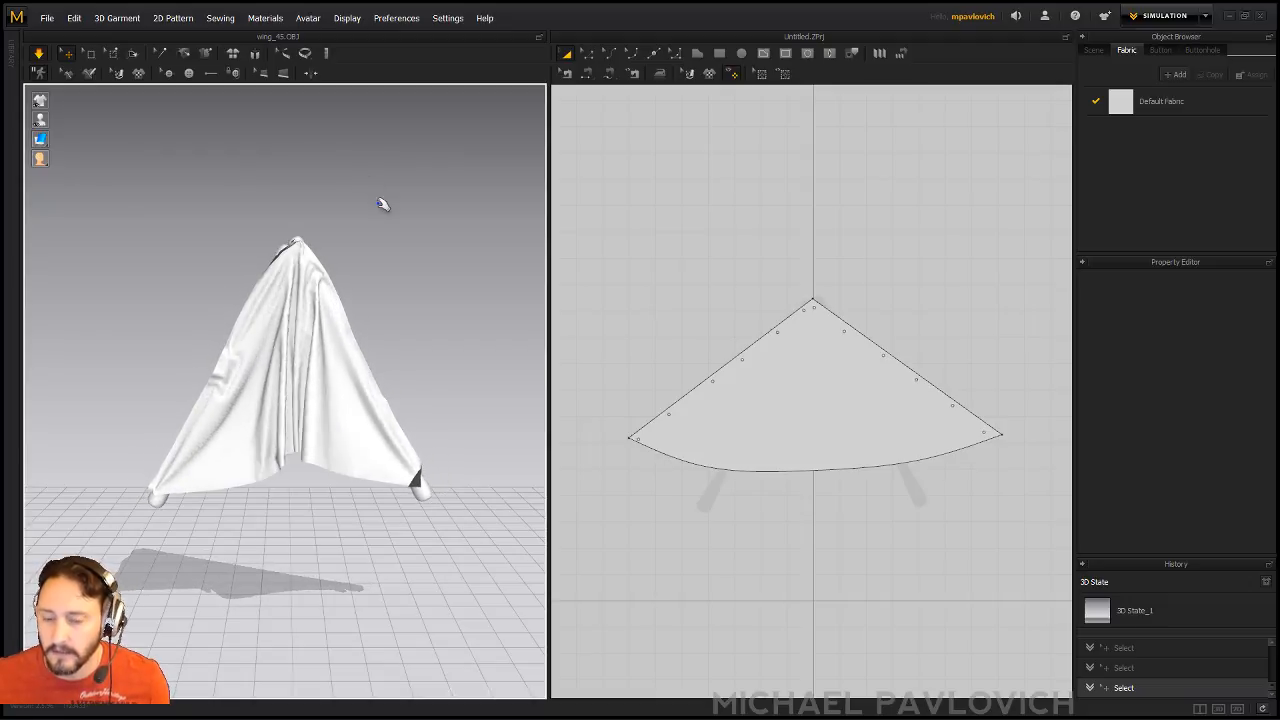
pyautogui.moveTo(394, 220); pyautogui.dragTo(371, 237, button='right')
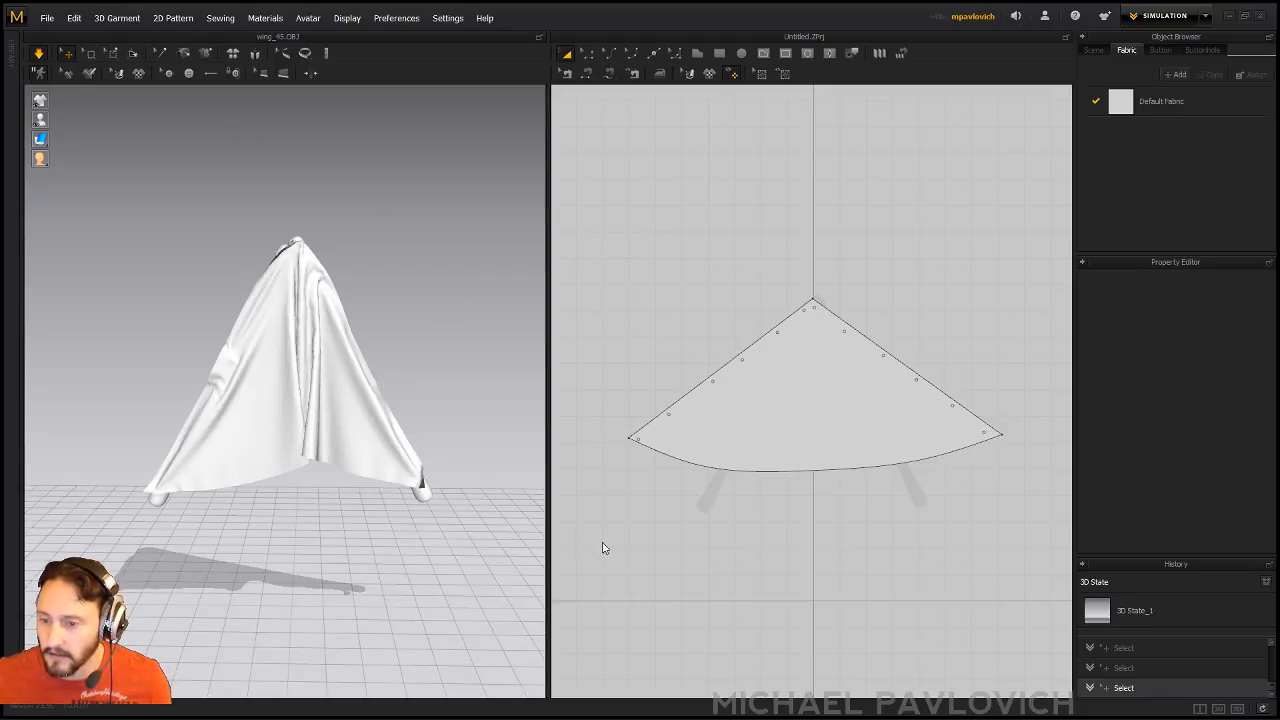
pyautogui.click(647, 518)
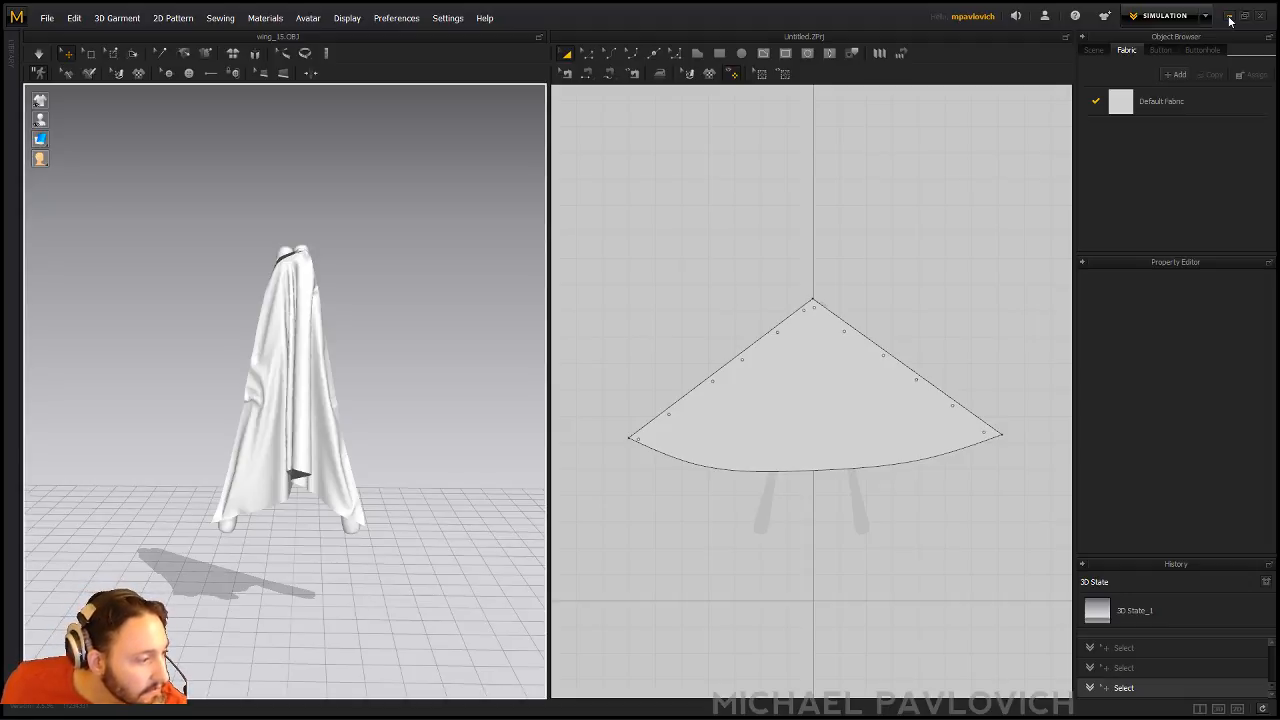
# - Switch to ZBrush, leave edit mode and clear the canvas
pyautogui.click(1230, 17)
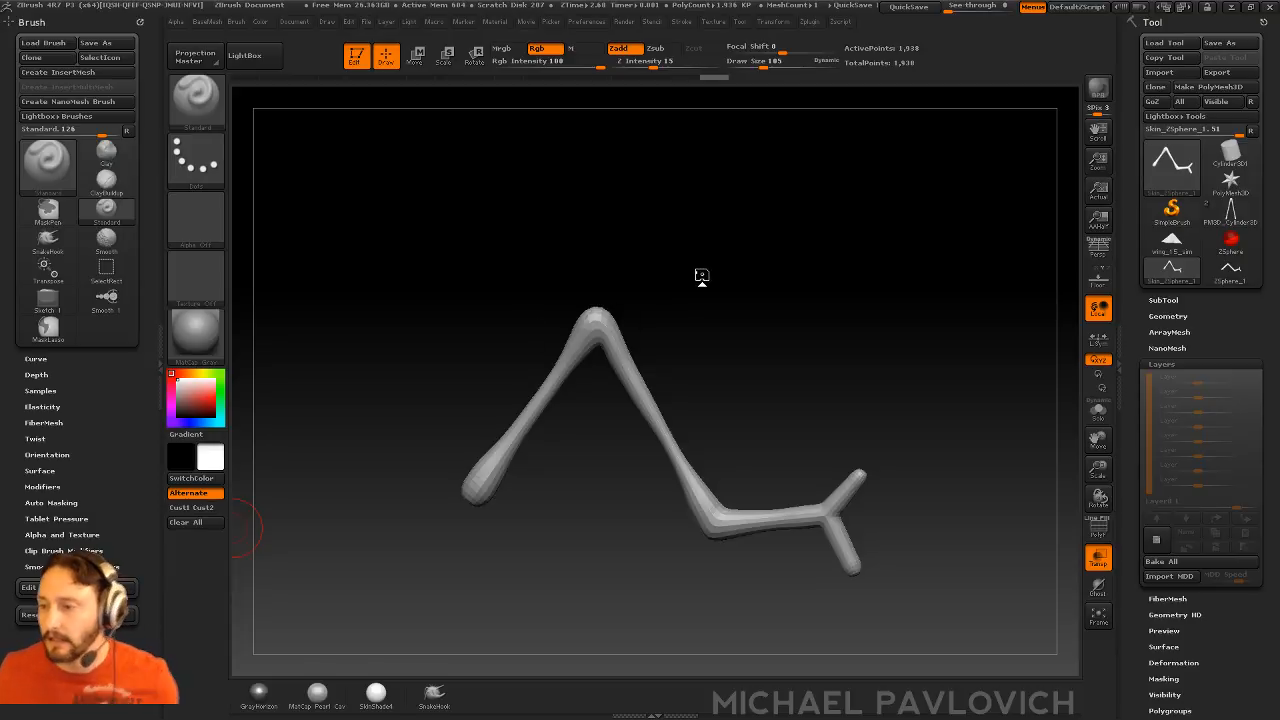
pyautogui.click(356, 55)
pyautogui.hotkey('ctrl', 'n')
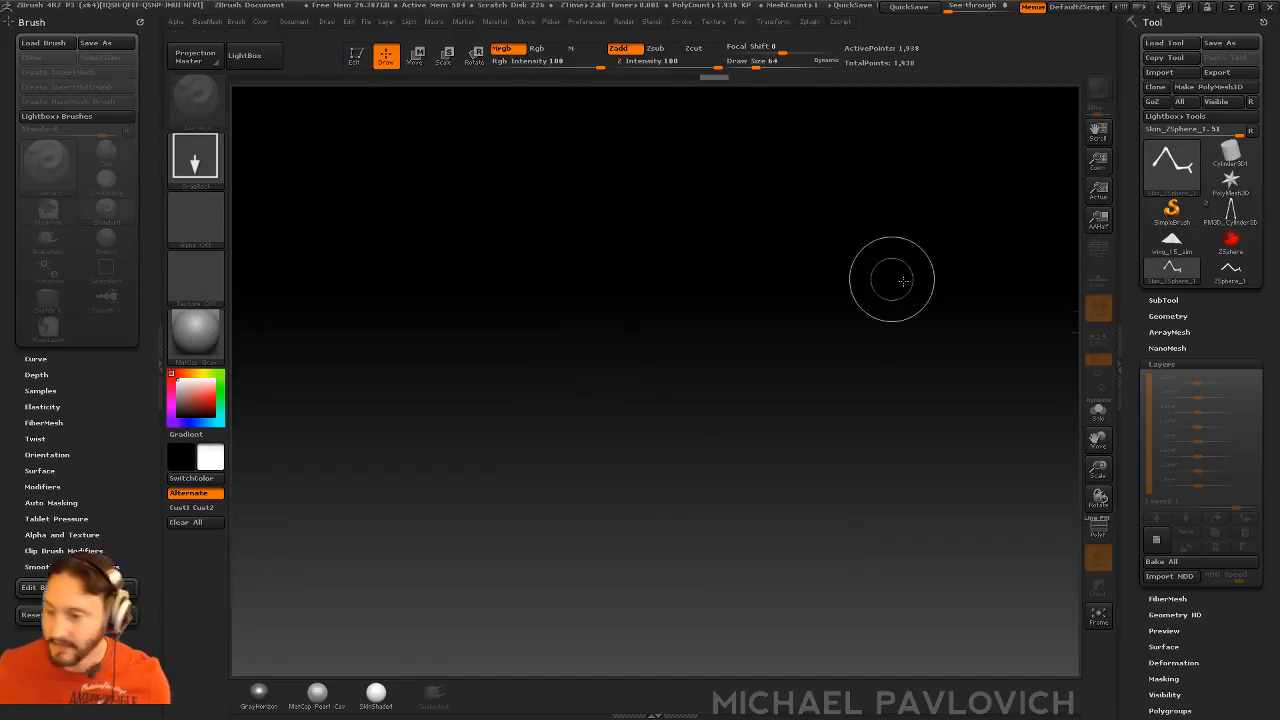
# - Place the Skin_ZSphere_1 bone mesh on the canvas in edit mode and examine it from several angles
pyautogui.click(1172, 207)
pyautogui.click(1172, 160)
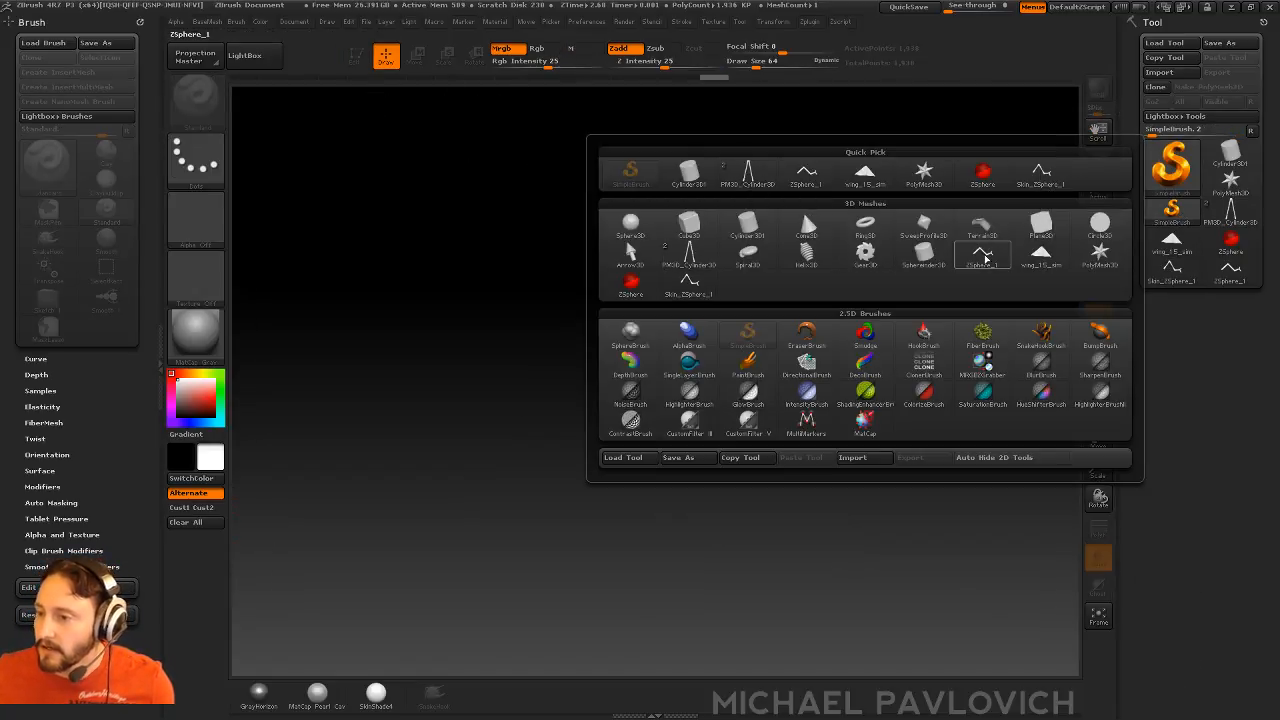
pyautogui.click(1041, 255)
pyautogui.click(1173, 270)
pyautogui.moveTo(720, 275); pyautogui.dragTo(714, 508)
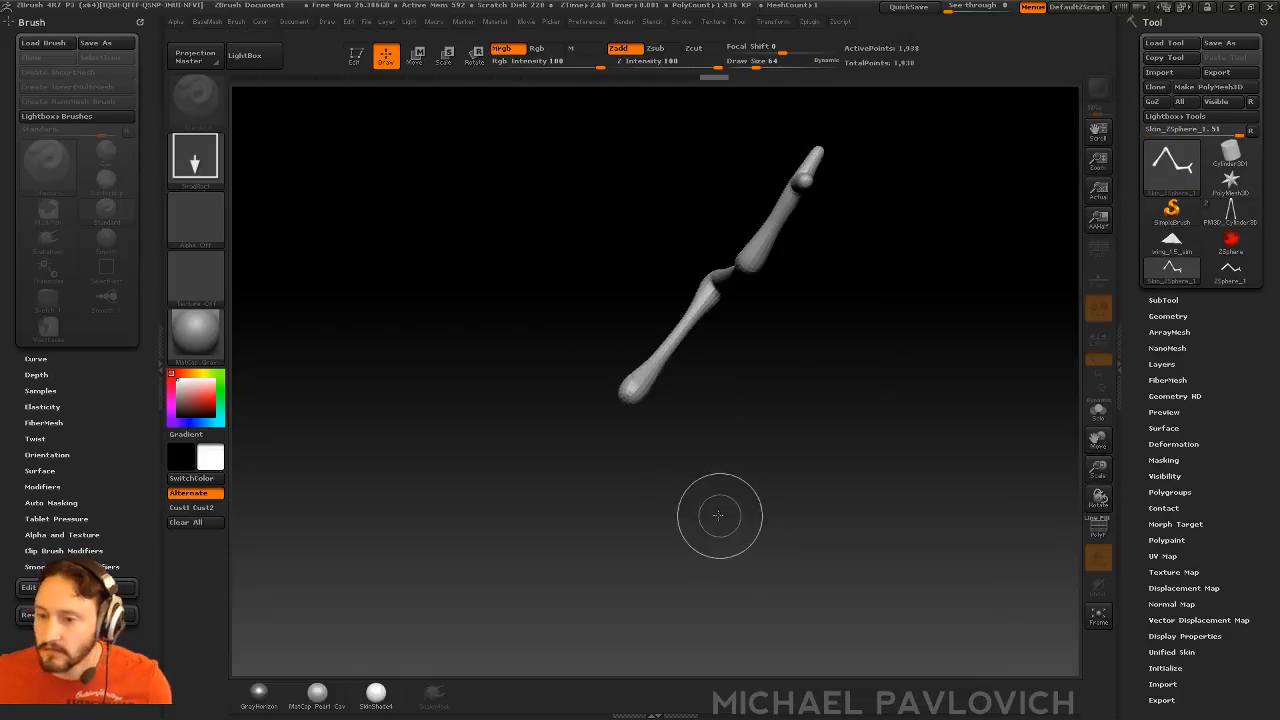
pyautogui.click(356, 55)
pyautogui.moveTo(858, 347); pyautogui.dragTo(831, 429)
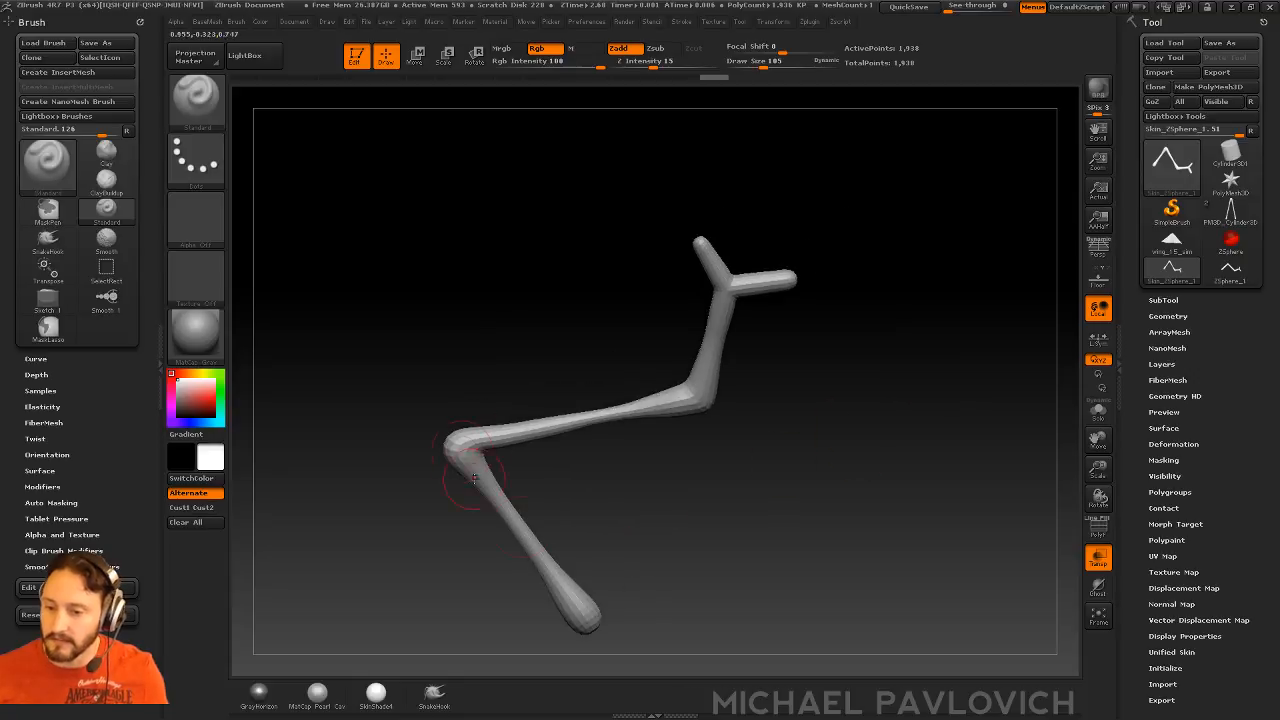
pyautogui.moveTo(801, 472); pyautogui.dragTo(816, 373)
pyautogui.press('f')
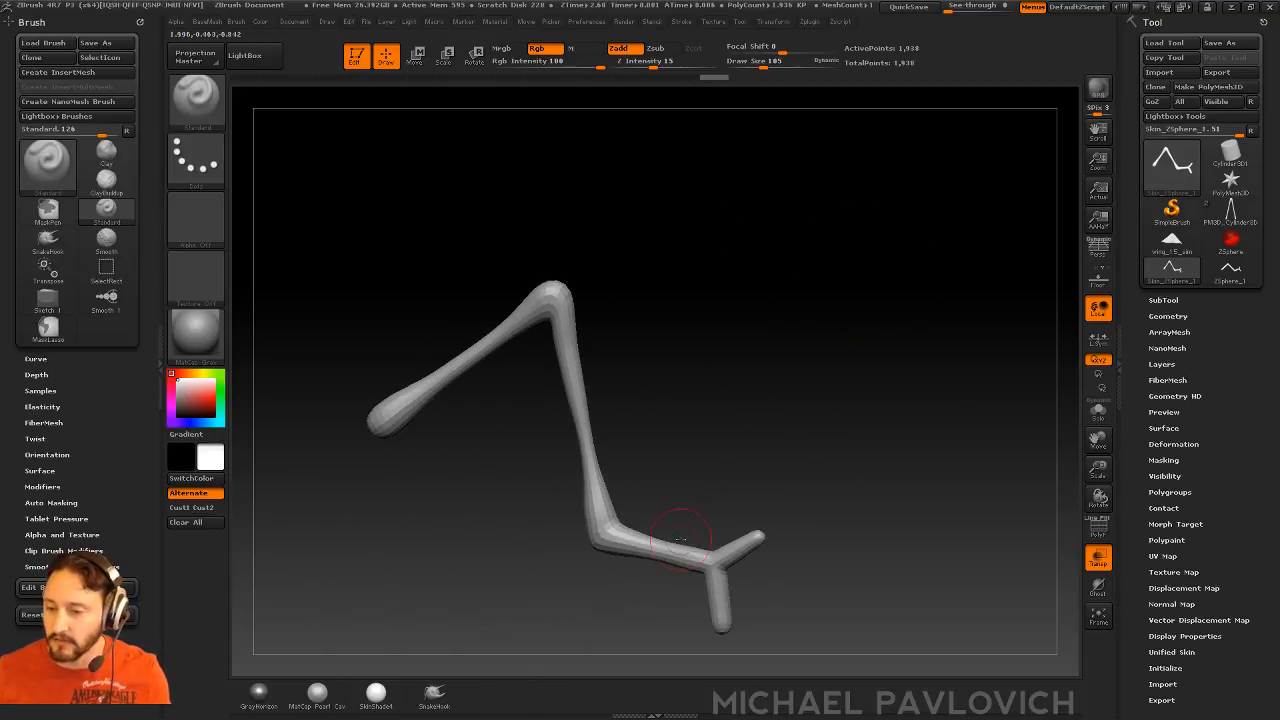
pyautogui.keyDown('alt'); pyautogui.moveTo(710, 297); pyautogui.dragTo(740, 306); pyautogui.keyUp('alt')
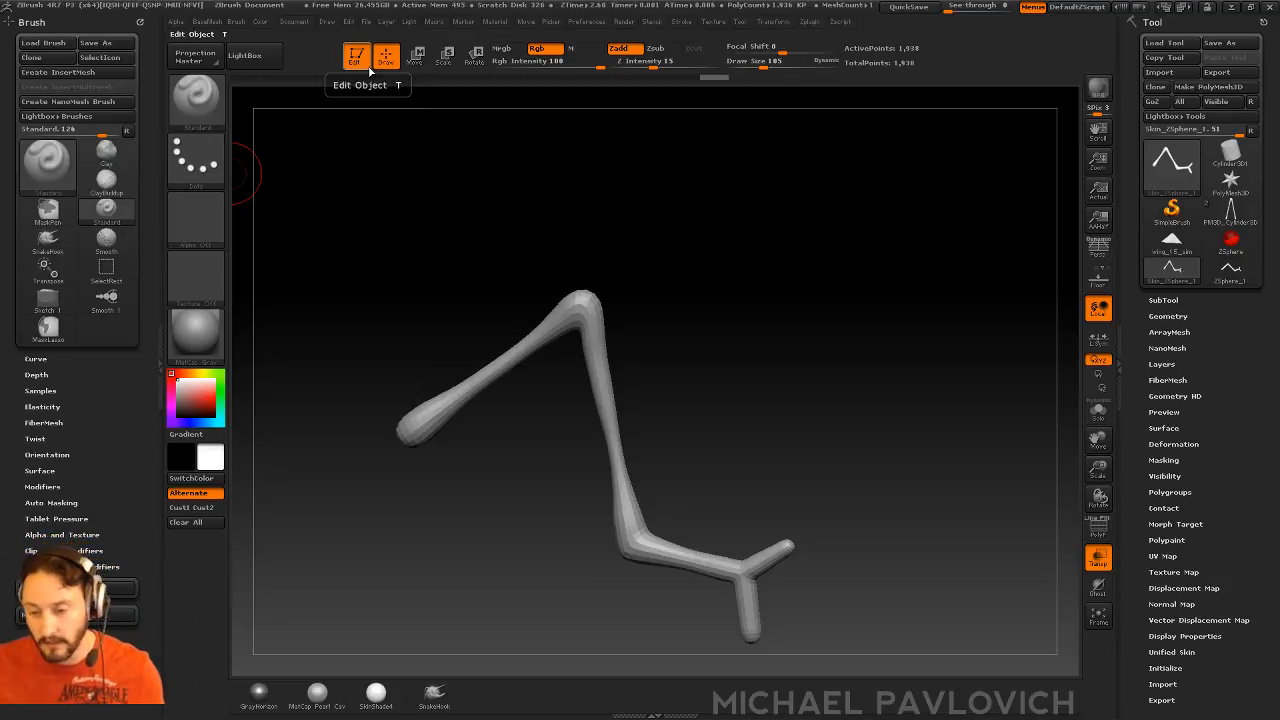
# - Clear the bone mesh from the canvas and delete the wing_15_sim subtool
pyautogui.press('t')
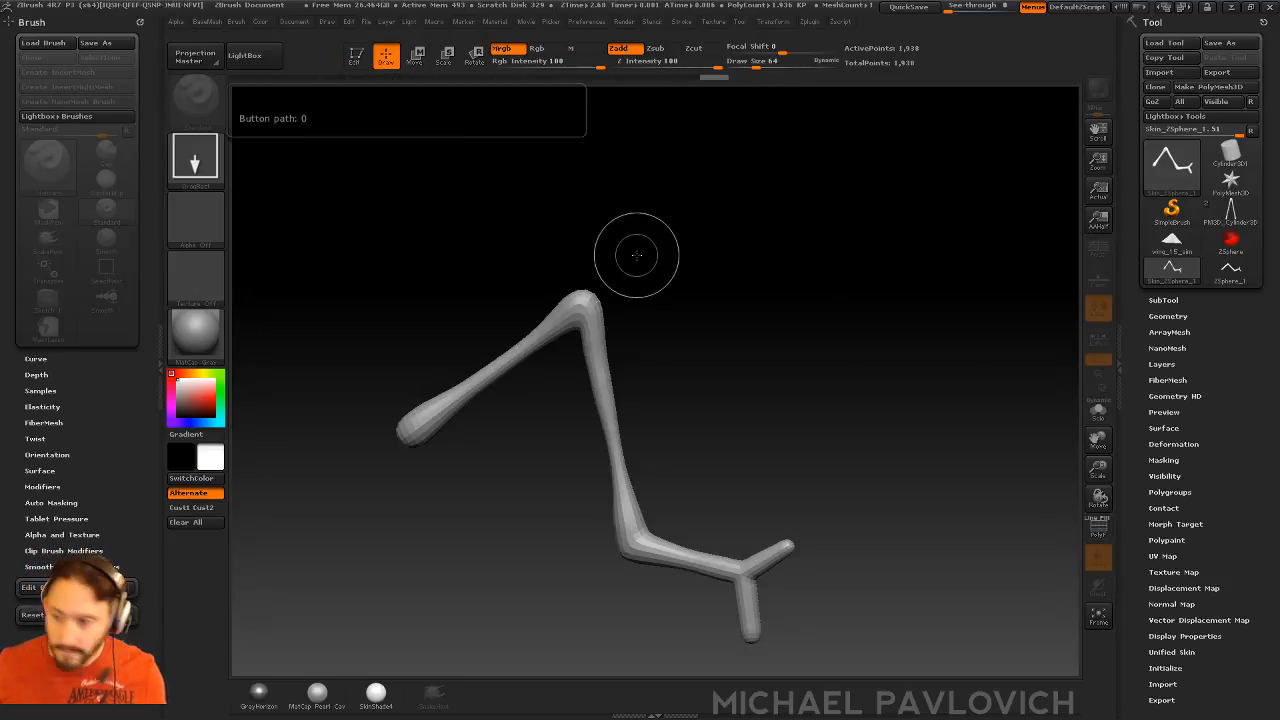
pyautogui.hotkey('ctrl', 'n')
pyautogui.click(1172, 241)
pyautogui.click(1163, 300)
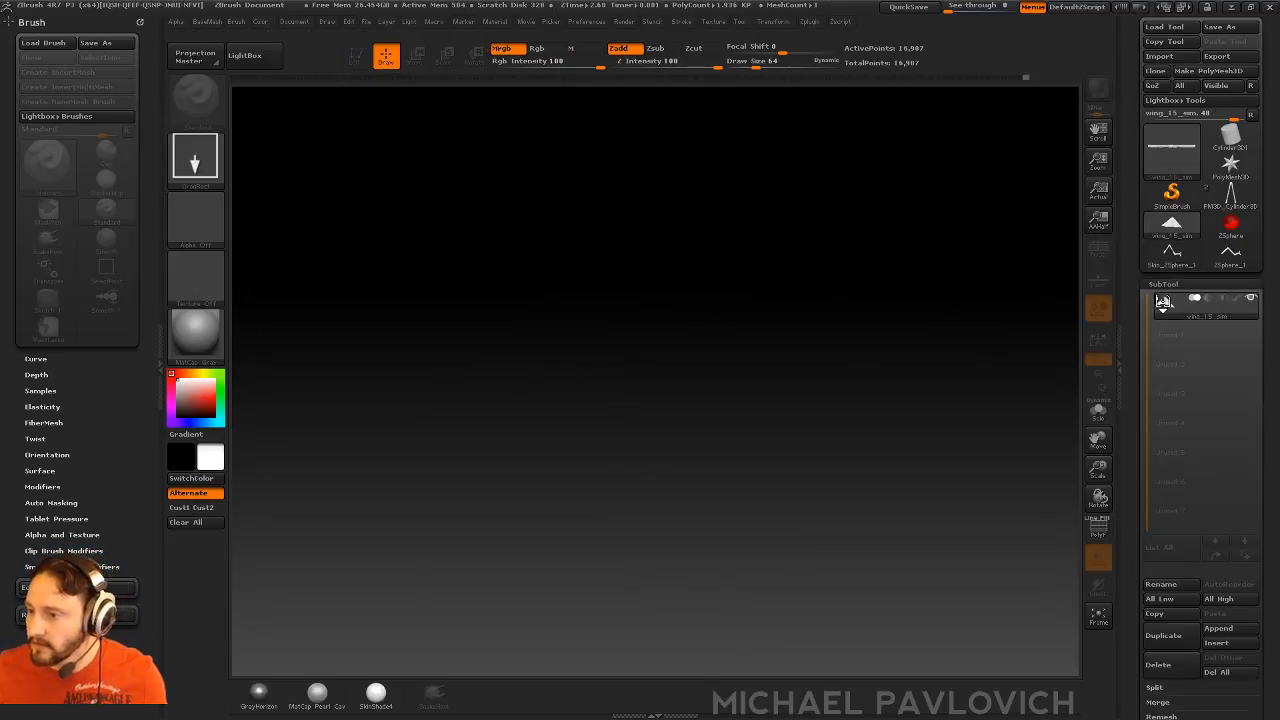
pyautogui.click(1165, 601)
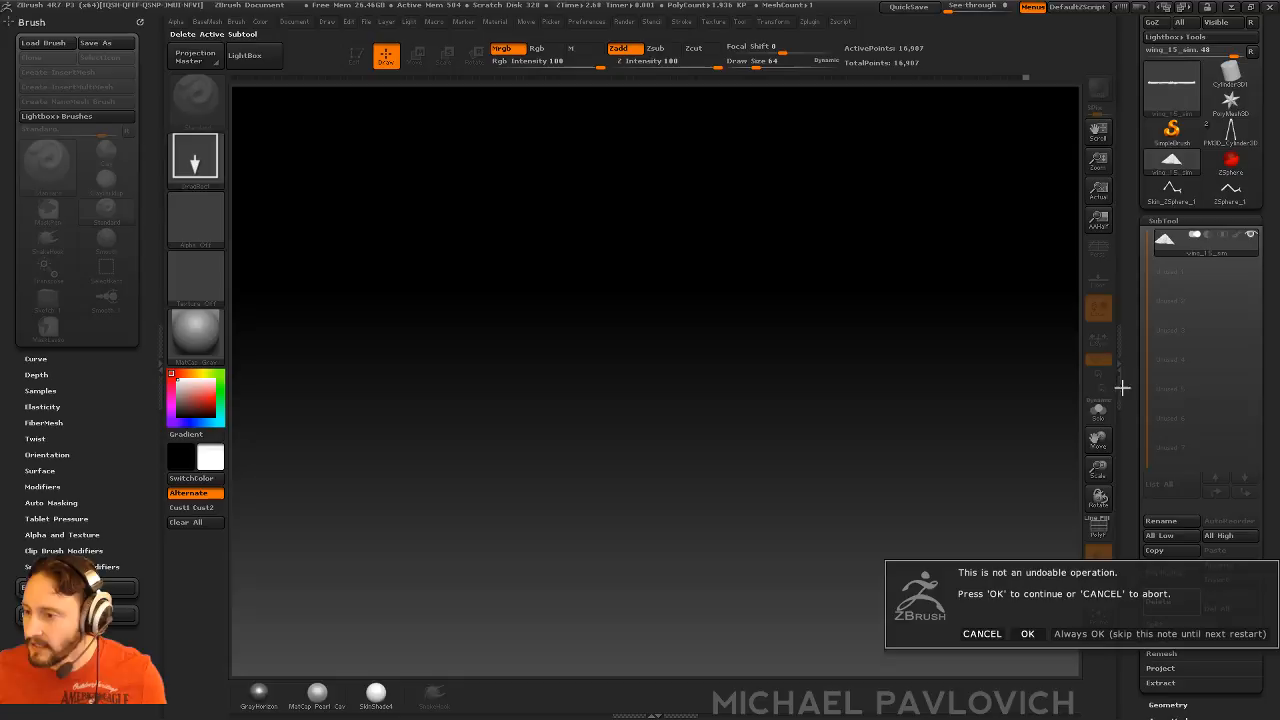
pyautogui.click(1093, 634)
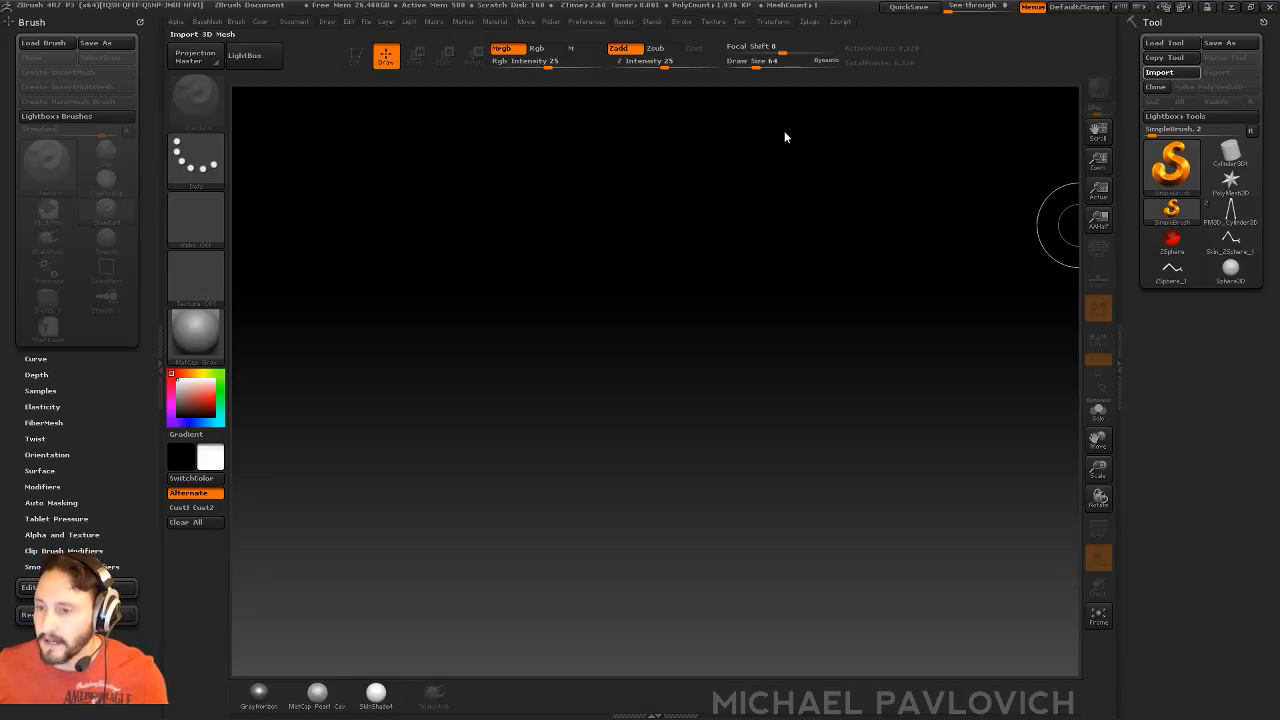
# - Import the wing_135_sim mesh, place it on the canvas in edit mode and frame it
pyautogui.moveTo(548, 475); pyautogui.dragTo(587, 503)
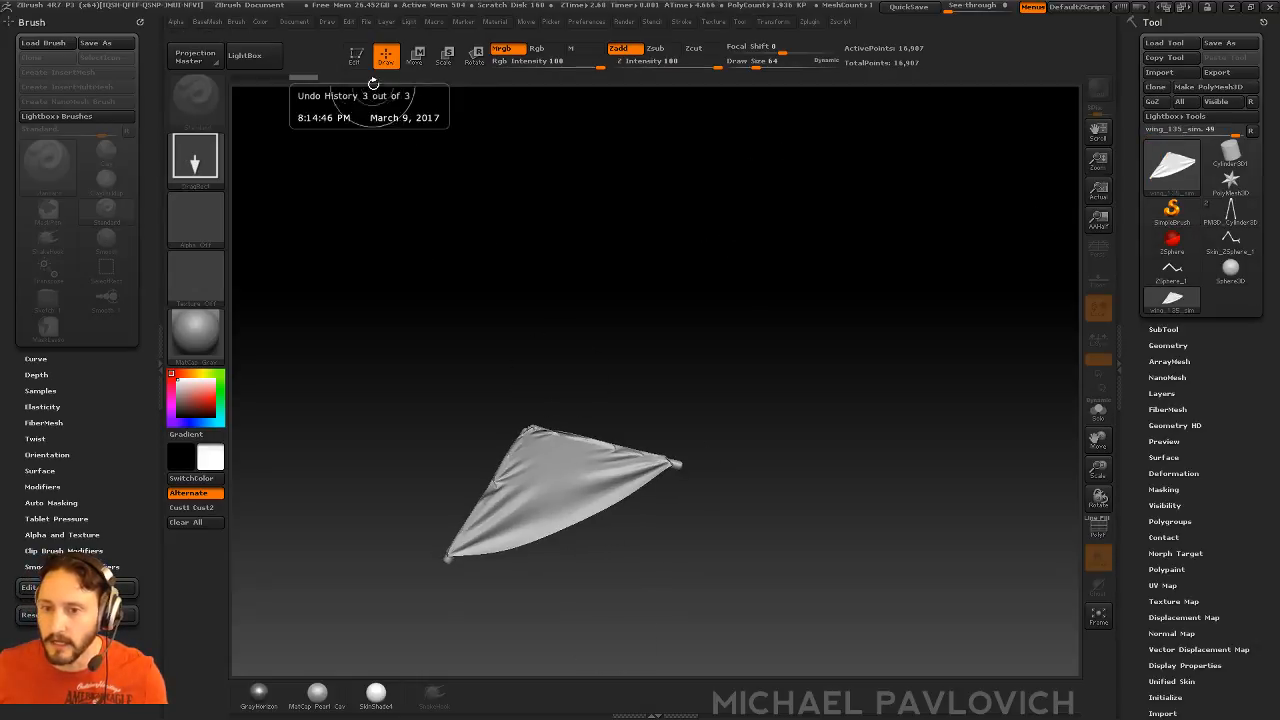
pyautogui.press('t')
pyautogui.press('f')
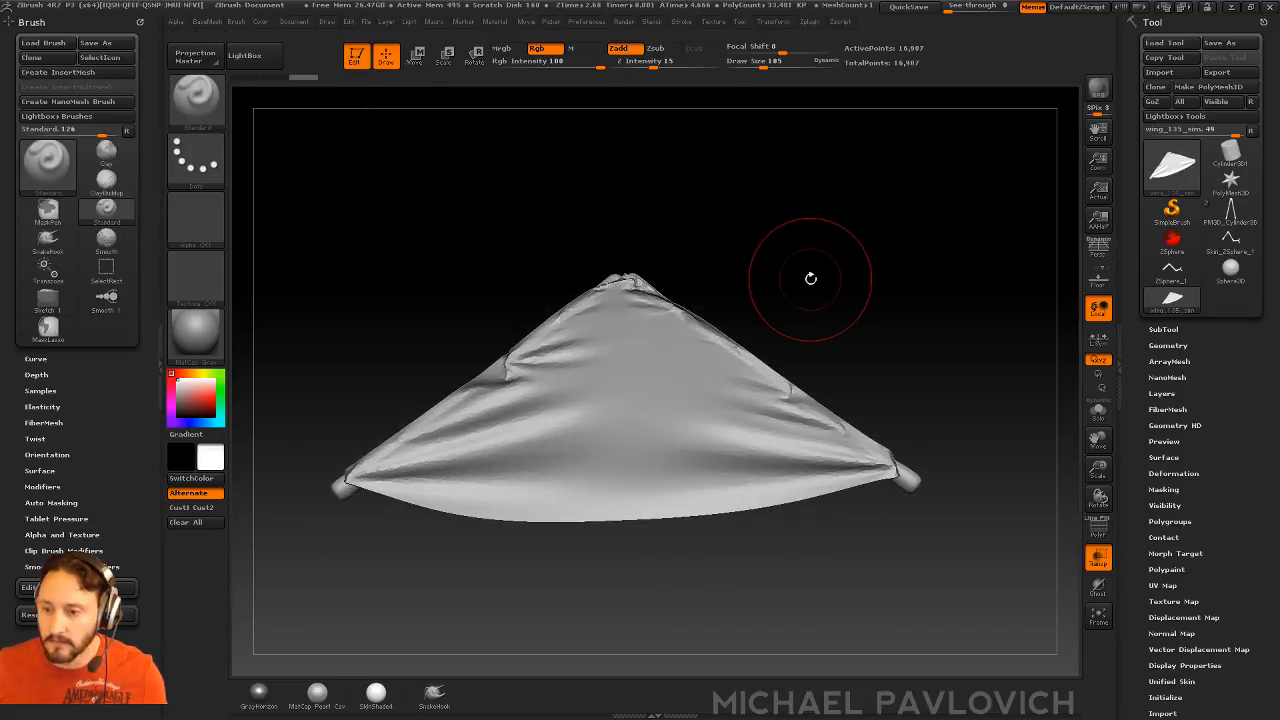
# - Reduce the brush's draw size to 50 and add a new layer to the wing_135_sim mesh
pyautogui.press('[')
pyautogui.click(1161, 393)
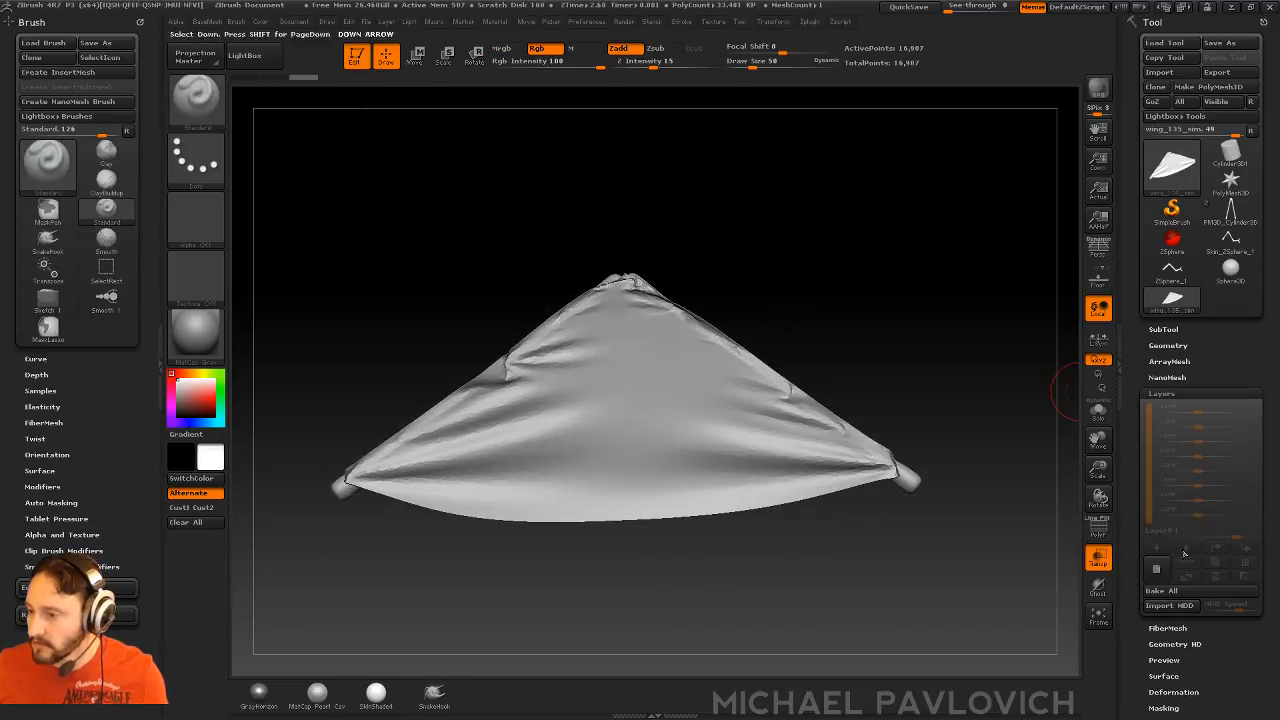
pyautogui.click(1157, 569)
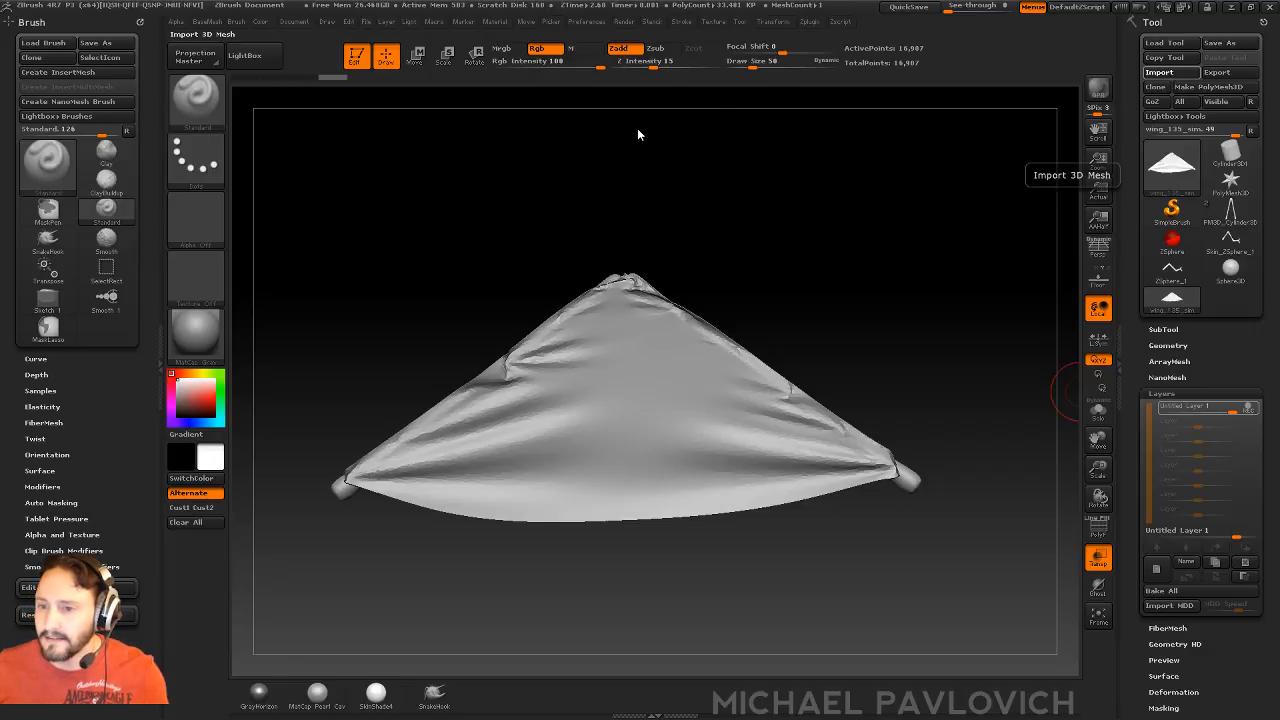
# - Add a second and a third layer to the wing mesh, importing wing_45_sim and wing_15_sim into them
pyautogui.click(1152, 571)
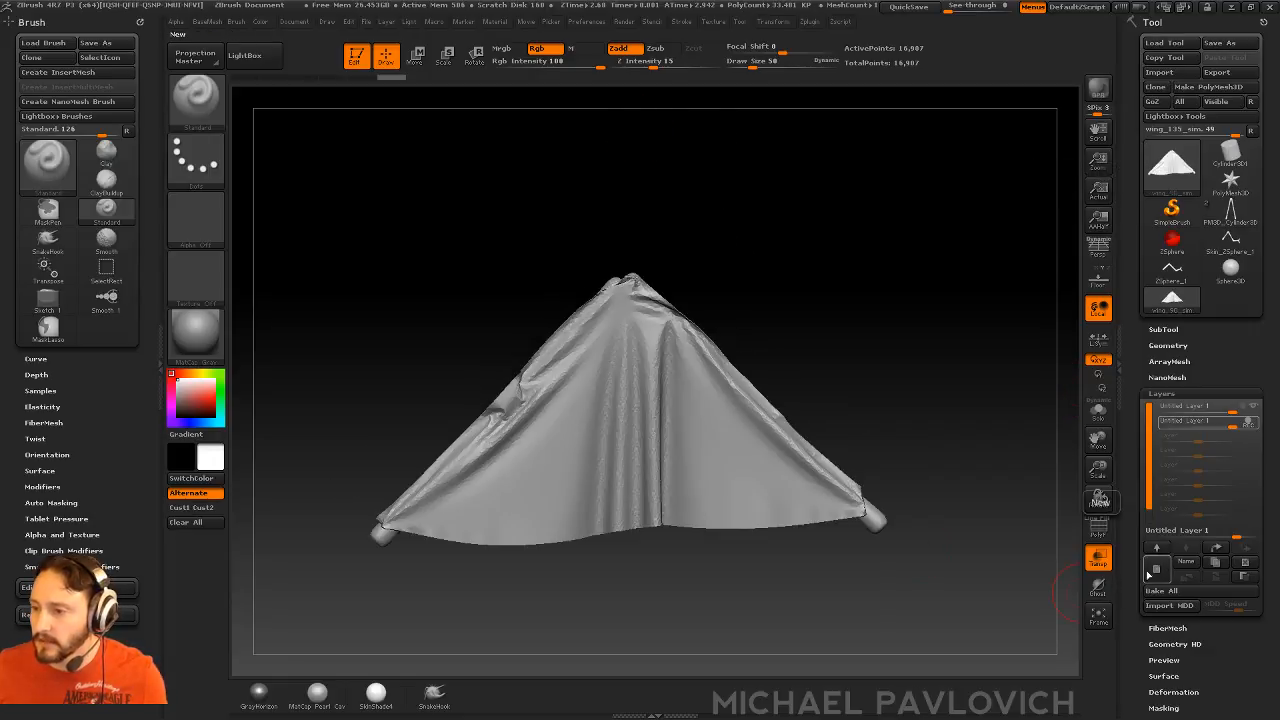
pyautogui.doubleClick(507, 121)
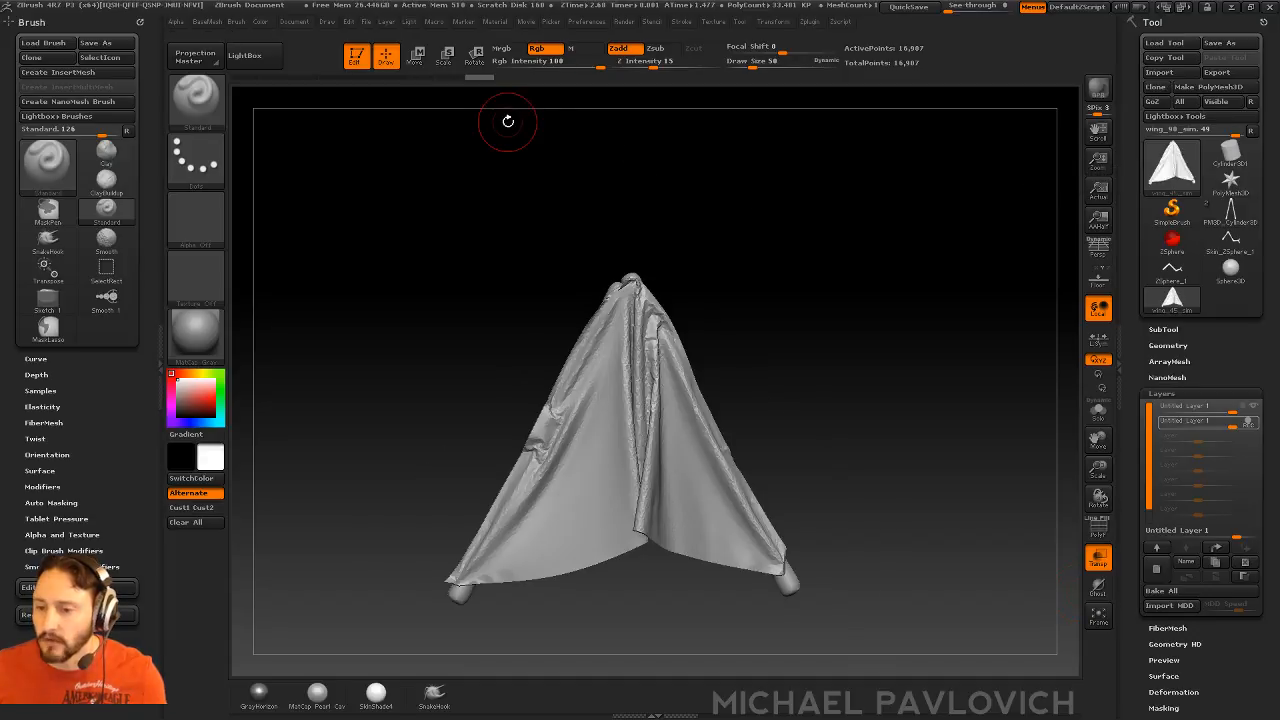
pyautogui.click(1155, 571)
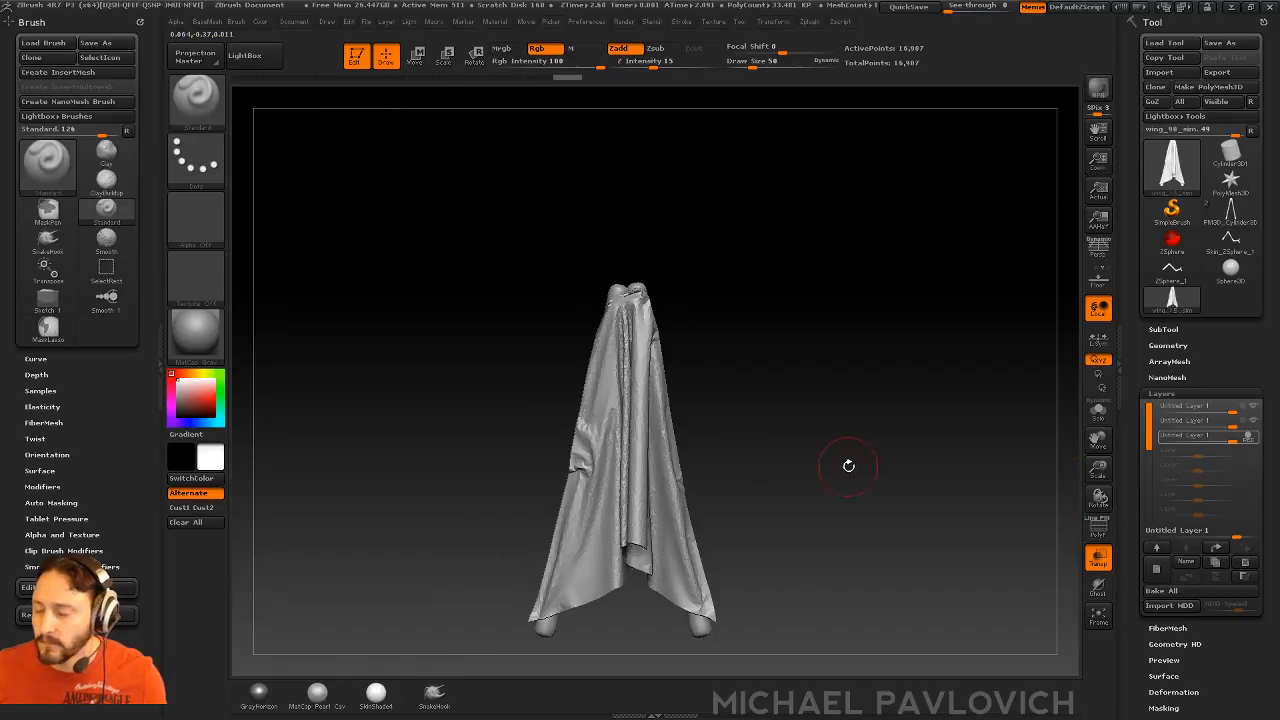
# - Try blending the folded wing poses, adjusting the second layer's intensity to 0.85858 and the third's to 0.79798
pyautogui.moveTo(849, 458); pyautogui.dragTo(859, 386)
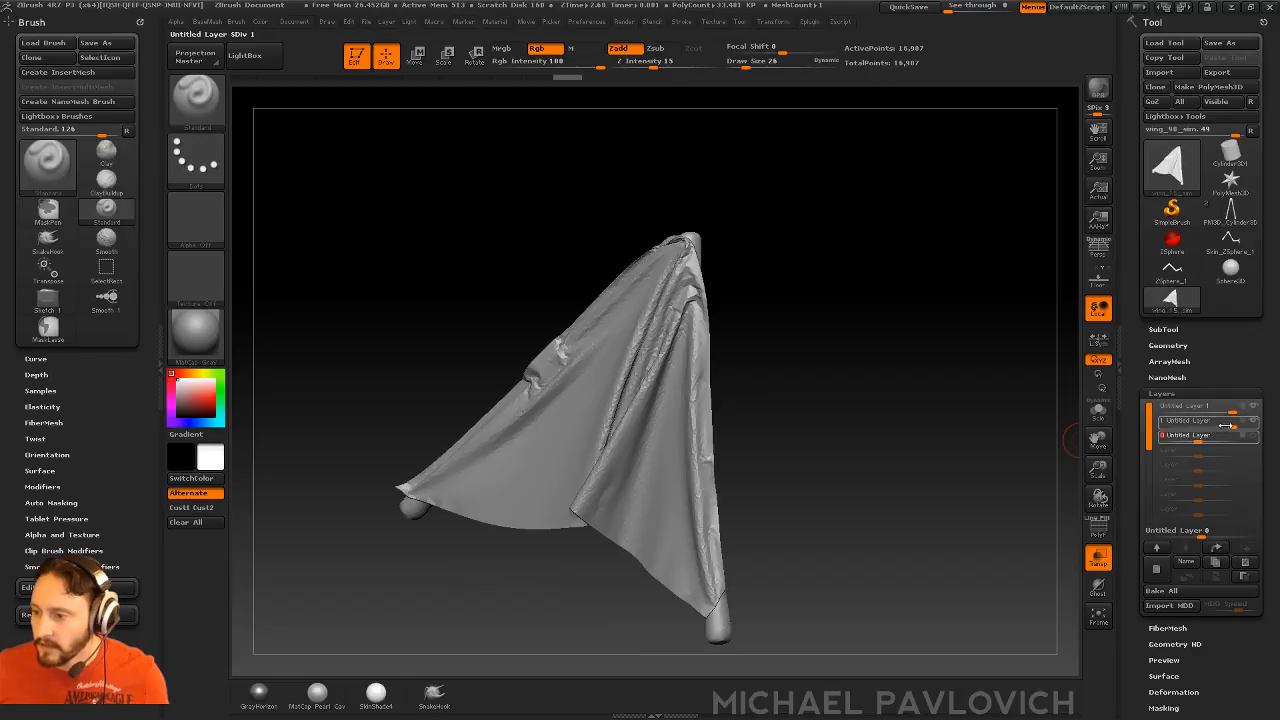
pyautogui.moveTo(1231, 426)
pyautogui.mouseDown()
pyautogui.moveTo(1198, 425)
pyautogui.moveTo(1201, 410)
pyautogui.moveTo(1242, 411)
pyautogui.moveTo(1208, 438)
pyautogui.moveTo(1228, 438)
pyautogui.mouseUp()
pyautogui.click(1188, 421)
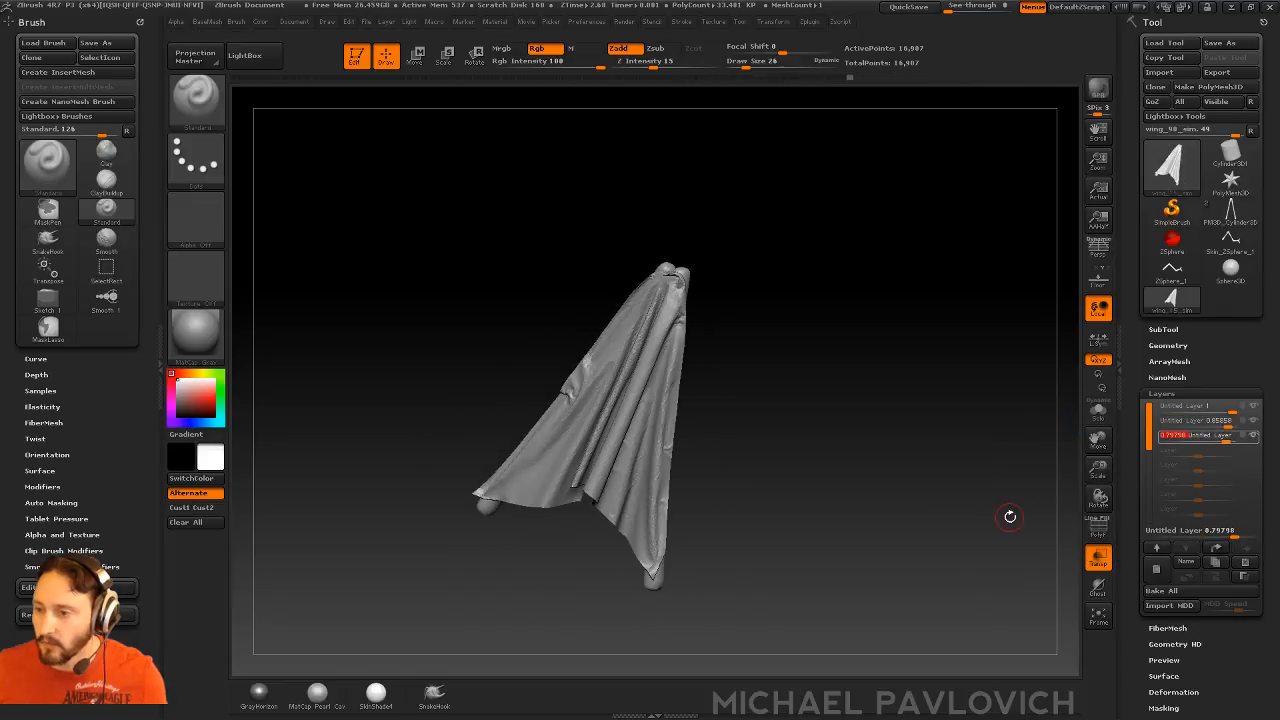
# - Clear the canvas, place the Skin_ZSphere_1 bone mesh in edit mode, turn it to show the elbow and leave a snapshot
pyautogui.click(355, 57)
pyautogui.hotkey('ctrl', 'n')
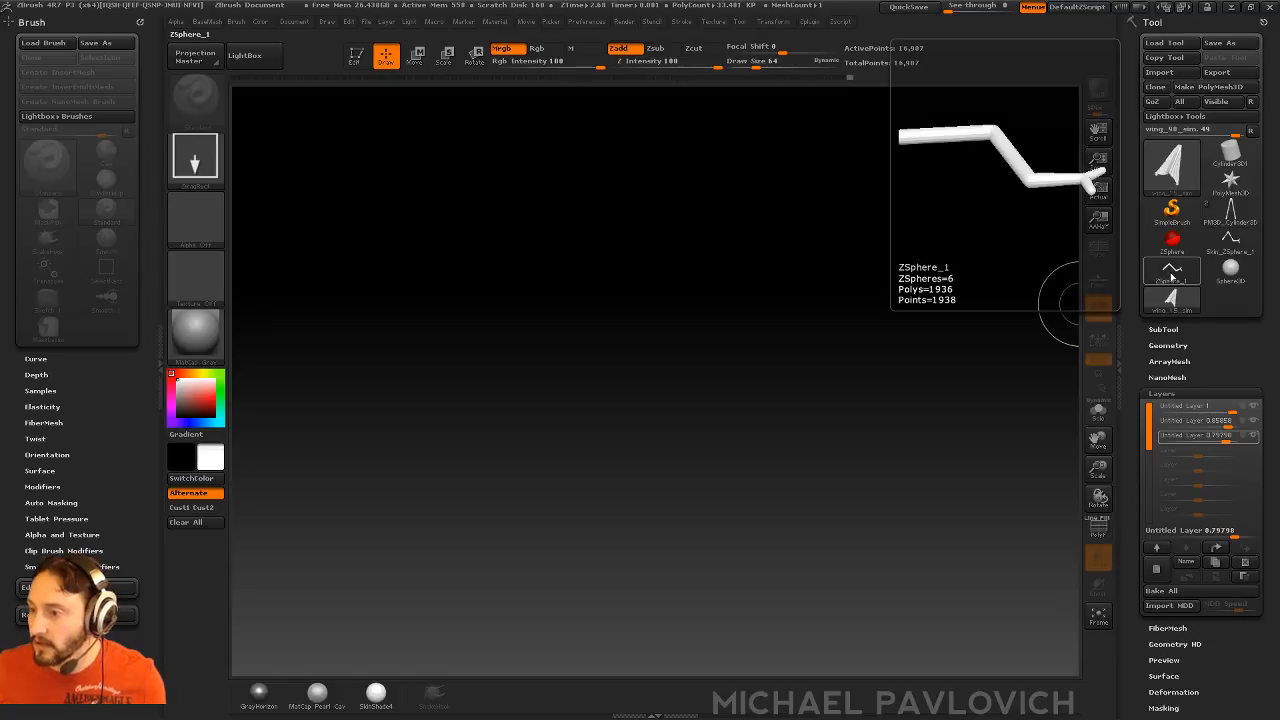
pyautogui.click(1230, 243)
pyautogui.moveTo(600, 381); pyautogui.dragTo(557, 600)
pyautogui.press('t')
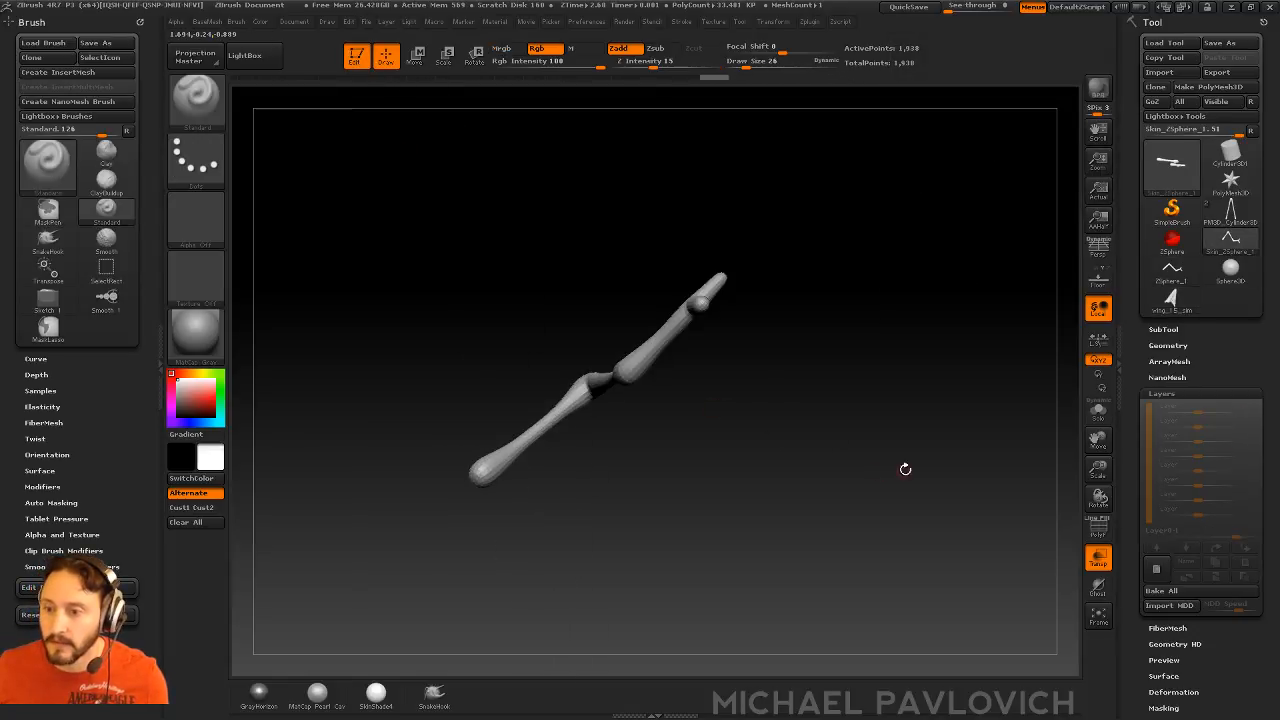
pyautogui.moveTo(906, 466)
pyautogui.mouseDown()
pyautogui.moveTo(853, 532)
pyautogui.moveTo(620, 334)
pyautogui.moveTo(825, 271)
pyautogui.moveTo(794, 357)
pyautogui.moveTo(818, 338)
pyautogui.moveTo(802, 372)
pyautogui.moveTo(792, 365)
pyautogui.moveTo(811, 291)
pyautogui.moveTo(824, 304)
pyautogui.mouseUp()
pyautogui.hotkey('shift', 's')
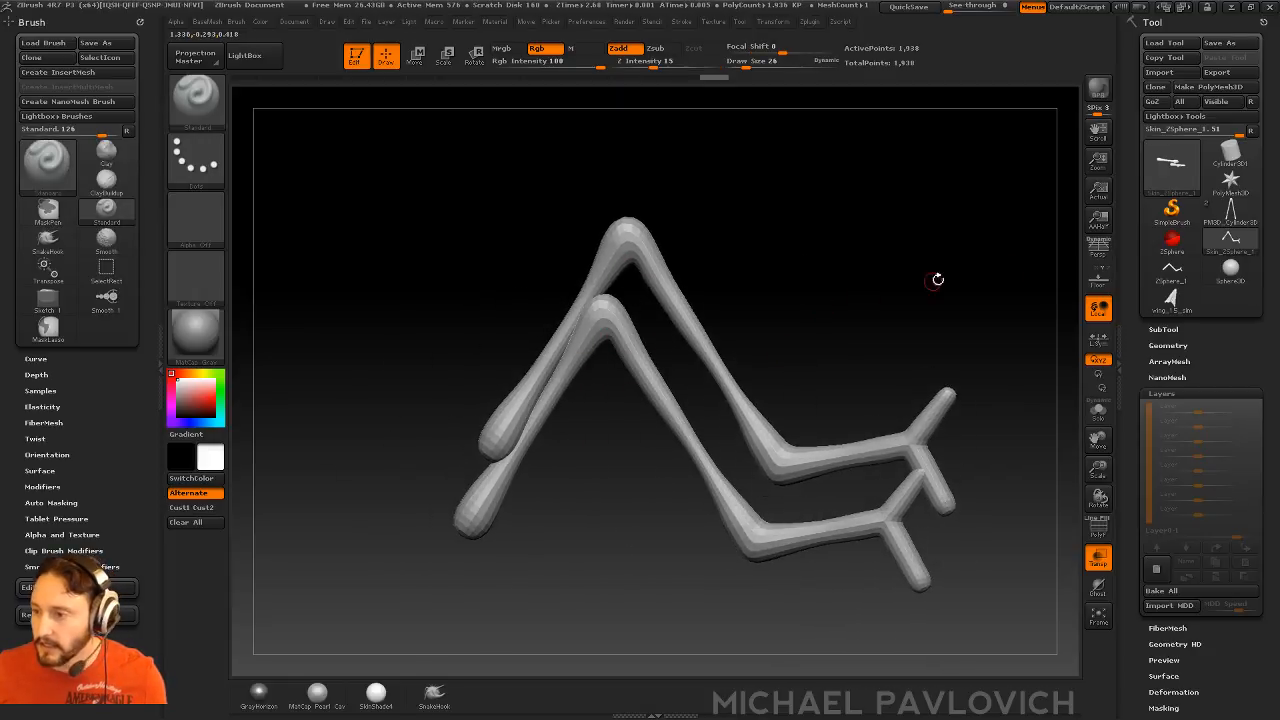
# - Switch to the layered wing mesh, line it up with the bone snapshot and try adjusting the third layer's intensity
pyautogui.click(1170, 299)
pyautogui.moveTo(923, 333); pyautogui.dragTo(903, 265)
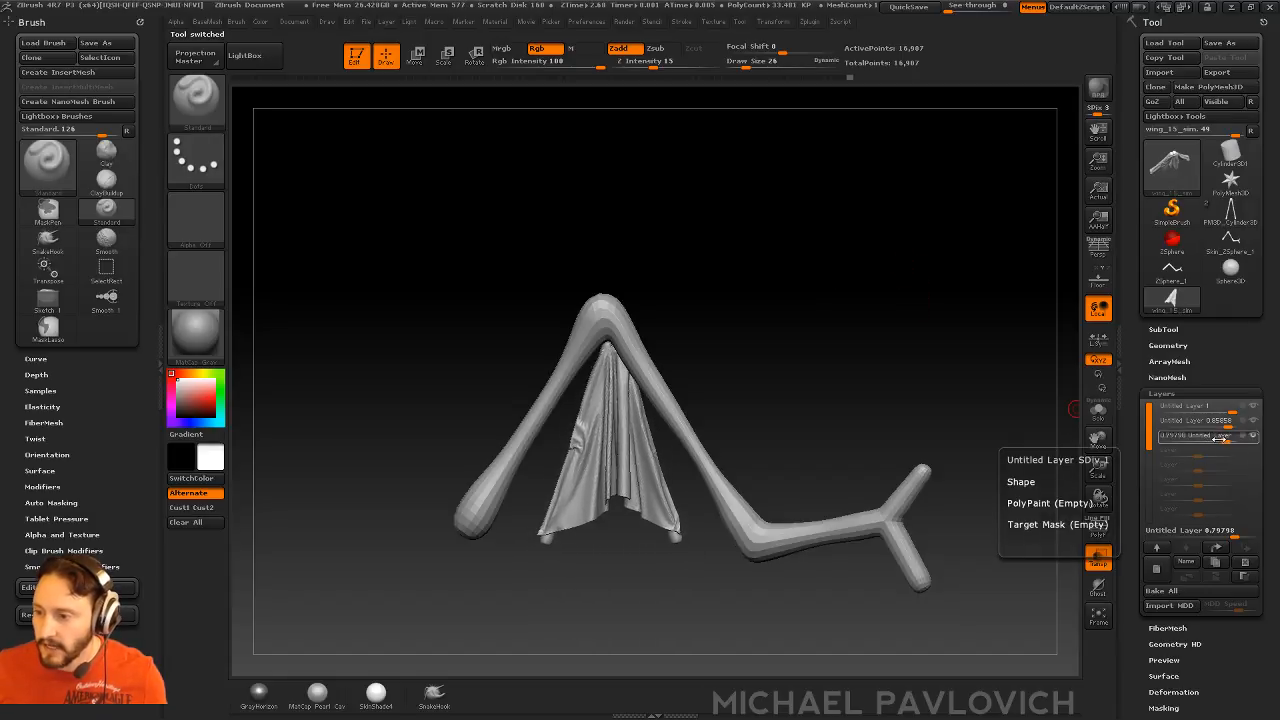
pyautogui.moveTo(1225, 438)
pyautogui.mouseDown()
pyautogui.moveTo(1198, 438)
pyautogui.moveTo(1216, 424)
pyautogui.moveTo(1196, 426)
pyautogui.moveTo(1221, 411)
pyautogui.moveTo(1193, 412)
pyautogui.moveTo(1254, 417)
pyautogui.mouseUp()
pyautogui.click(1224, 433)
# - Step back through the layer changes and match the snapshot, with the second layer's intensity at 1 and the third's at 0.0303
pyautogui.hotkey('ctrl', 'z')
pyautogui.hotkey('ctrl', 'z')
pyautogui.hotkey('ctrl', 'z')
pyautogui.hotkey('ctrl', 'z')
pyautogui.hotkey('ctrl', 'z')
pyautogui.hotkey('ctrl', 'z')
pyautogui.hotkey('ctrl', 'z')
pyautogui.hotkey('ctrl', 'z')
pyautogui.hotkey('ctrl', 'z')
pyautogui.hotkey('ctrl', 'z')
pyautogui.hotkey('ctrl', 'z')
pyautogui.hotkey('ctrl', 'z')
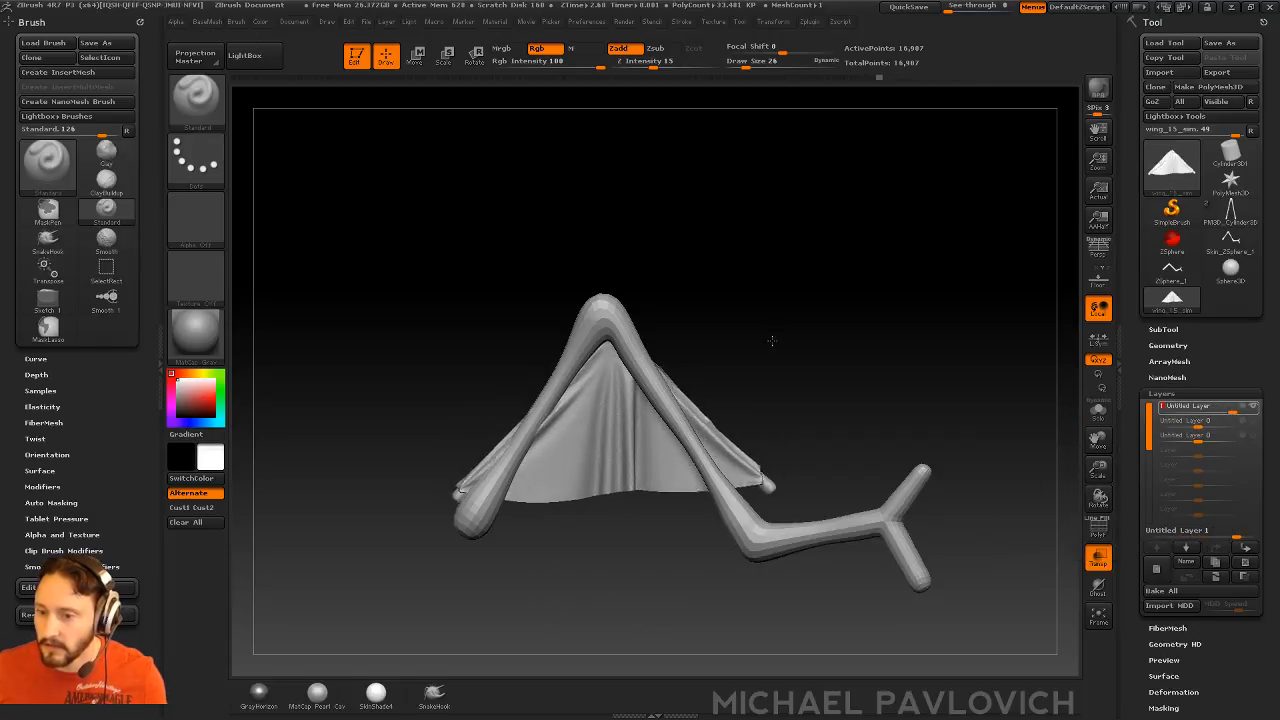
pyautogui.moveTo(781, 371); pyautogui.dragTo(809, 350)
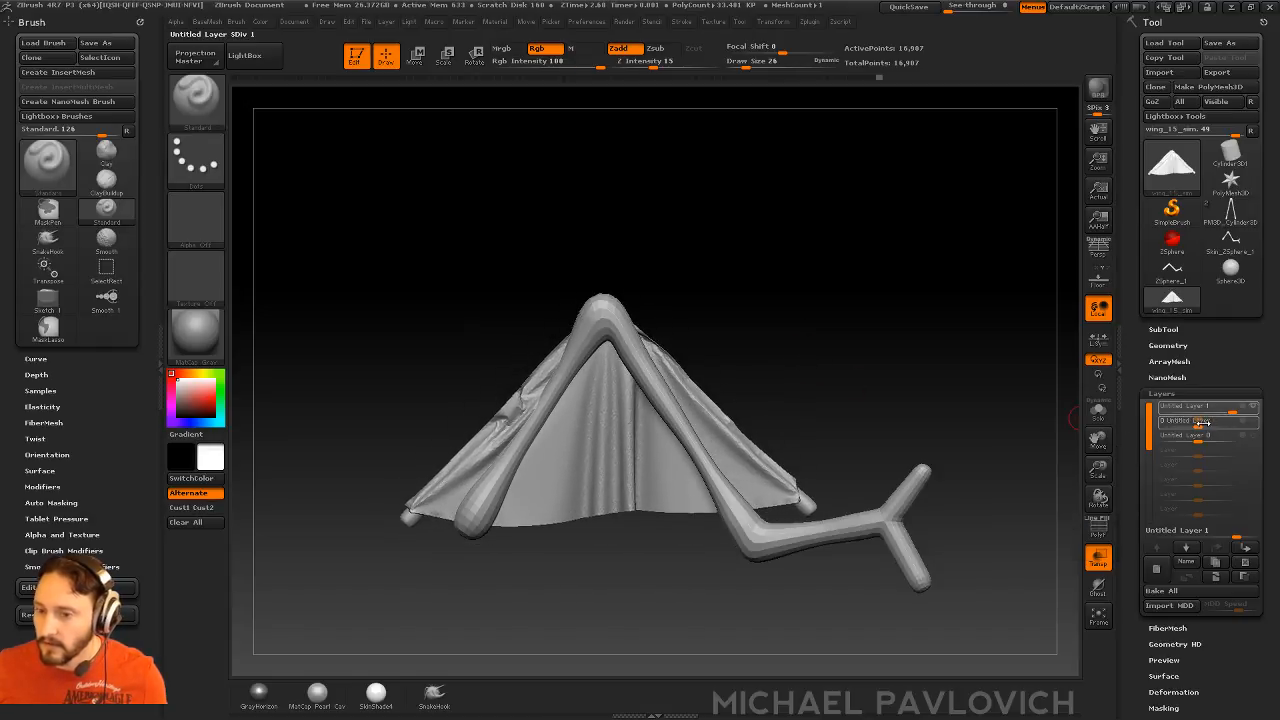
pyautogui.moveTo(1201, 422)
pyautogui.mouseDown()
pyautogui.moveTo(1235, 421)
pyautogui.moveTo(1212, 437)
pyautogui.moveTo(1234, 437)
pyautogui.moveTo(1200, 436)
pyautogui.mouseUp()
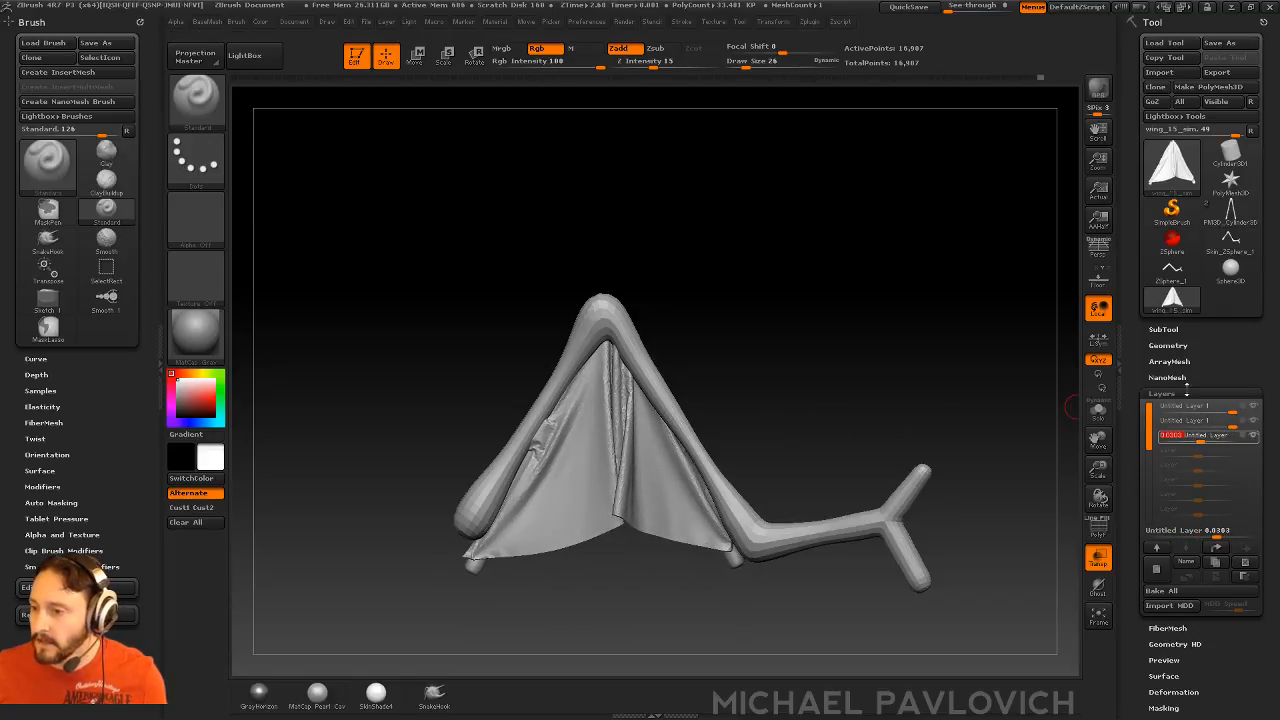
# - Switch to the Skin_ZSphere_1 bone mesh and append the wing_15_sim mesh to it as a subtool
pyautogui.click(1214, 255)
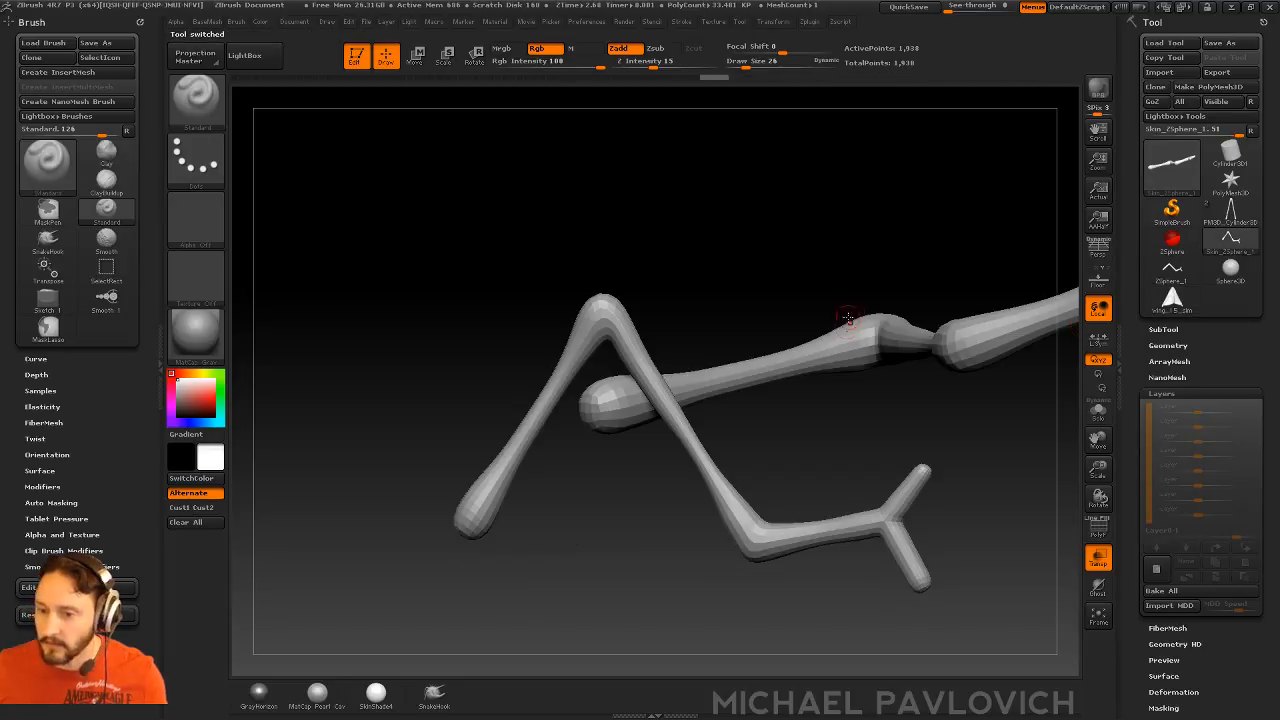
pyautogui.click(1163, 329)
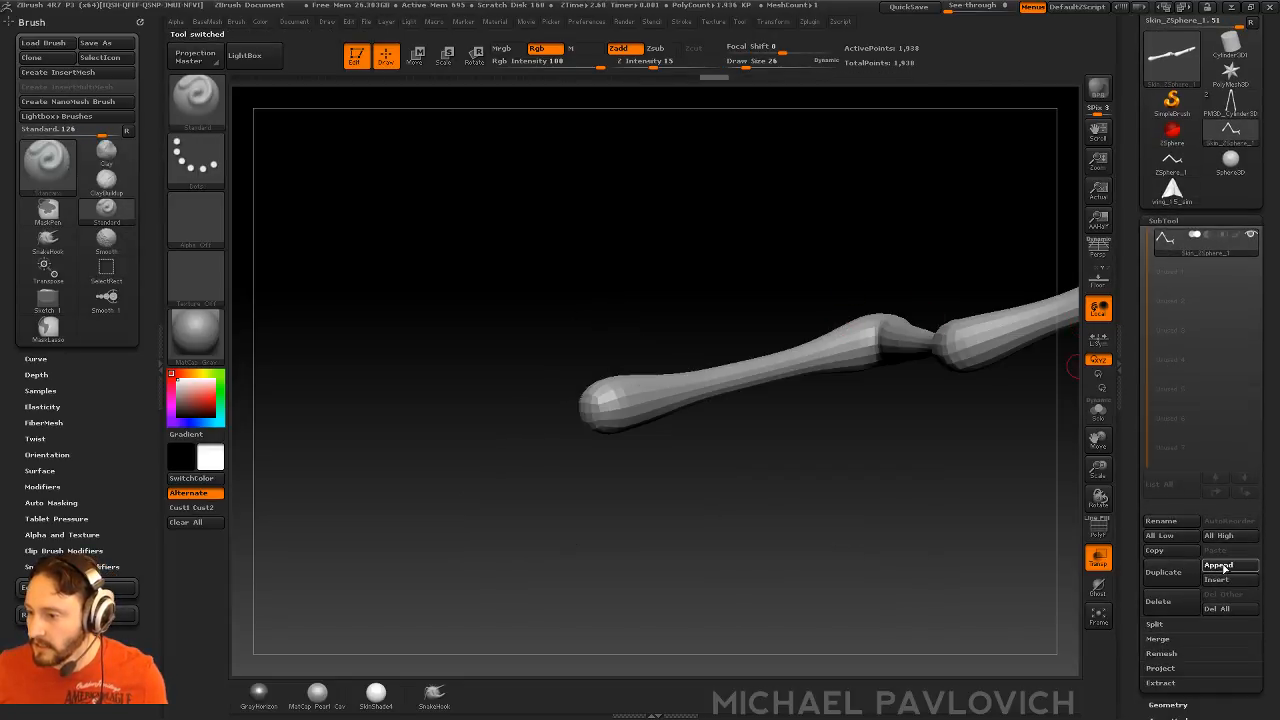
pyautogui.click(1222, 566)
pyautogui.click(1005, 436)
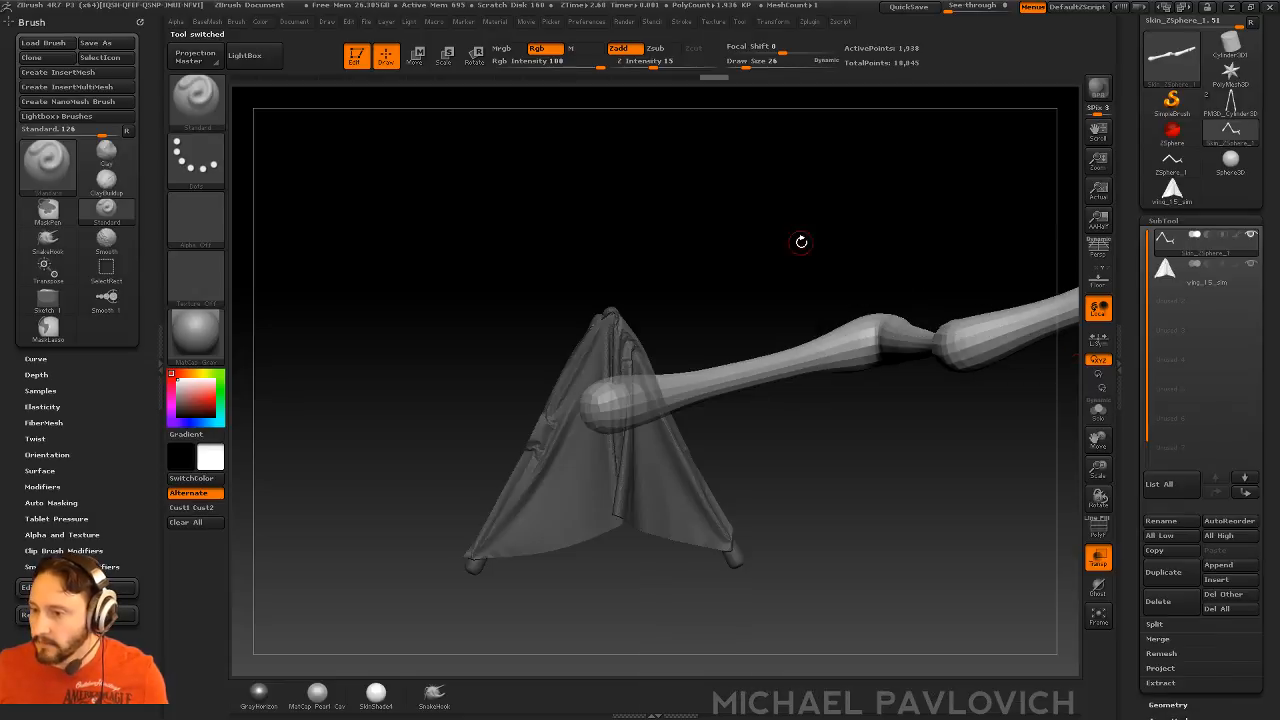
# - Turn off transparency, make the wing_15_sim subtool active and bake all of its layers
pyautogui.moveTo(800, 240); pyautogui.dragTo(1020, 528)
pyautogui.click(1097, 558)
pyautogui.moveTo(960, 330); pyautogui.dragTo(812, 179)
pyautogui.keyDown('alt'); pyautogui.click(611, 452); pyautogui.keyUp('alt')
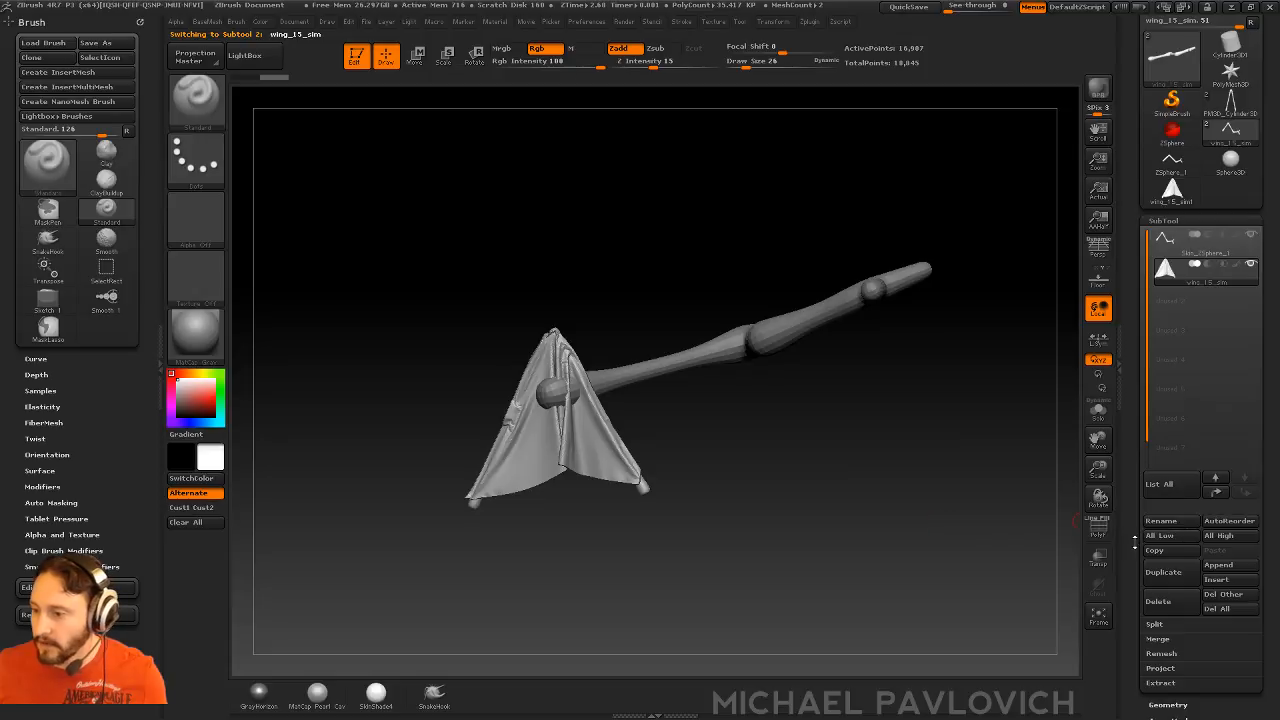
pyautogui.moveTo(1134, 545); pyautogui.dragTo(1136, 430)
pyautogui.click(1163, 653)
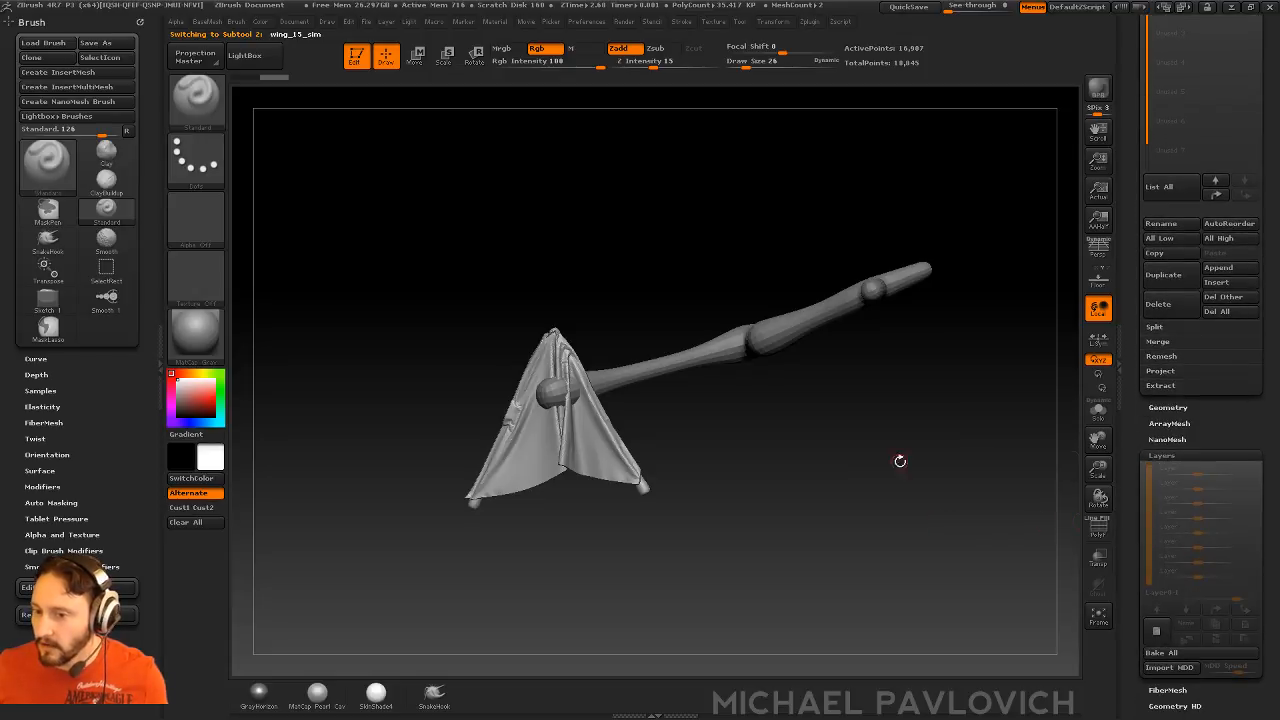
# - Rotate the wing subtool with the transpose line so it lies in the same plane as the bones
pyautogui.moveTo(900, 457)
pyautogui.keyDown('shift'); pyautogui.mouseDown()
pyautogui.moveTo(891, 560)
pyautogui.moveTo(781, 484)
pyautogui.mouseUp(); pyautogui.keyUp('shift')
pyautogui.press('r')
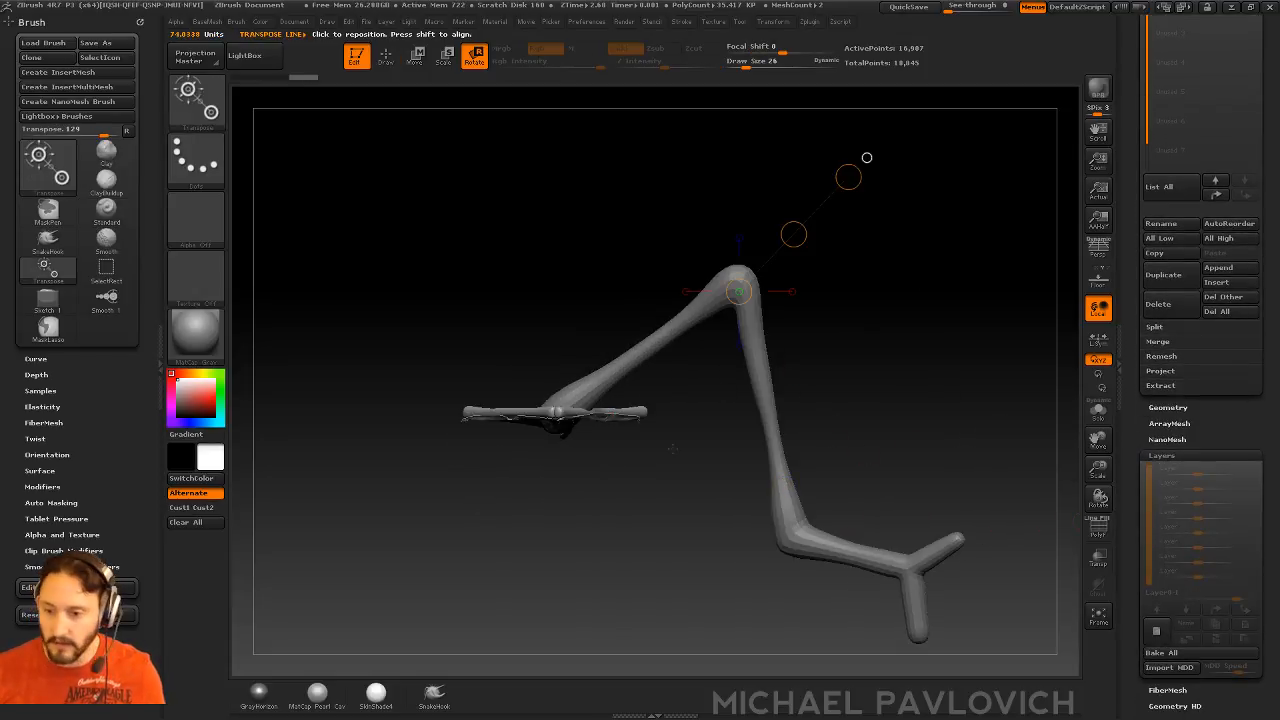
pyautogui.keyDown('shift'); pyautogui.moveTo(562, 418); pyautogui.dragTo(563, 223); pyautogui.keyUp('shift')
pyautogui.moveTo(668, 194)
pyautogui.keyDown('shift'); pyautogui.mouseDown()
pyautogui.moveTo(590, 200)
pyautogui.moveTo(566, 217)
pyautogui.moveTo(723, 371)
pyautogui.moveTo(835, 372)
pyautogui.mouseUp(); pyautogui.keyUp('shift')
pyautogui.hotkey('ctrl', 'z')
pyautogui.moveTo(572, 503); pyautogui.dragTo(722, 406)
pyautogui.moveTo(647, 455); pyautogui.dragTo(810, 332)
# - Move the wing subtool into the elbow bend between the bones, aligning it from the front and the side
pyautogui.press('w')
pyautogui.moveTo(721, 332); pyautogui.dragTo(842, 311)
pyautogui.moveTo(842, 311); pyautogui.dragTo(825, 353)
pyautogui.keyDown('shift'); pyautogui.moveTo(950, 405); pyautogui.dragTo(882, 428); pyautogui.keyUp('shift')
pyautogui.moveTo(706, 392); pyautogui.dragTo(906, 404)
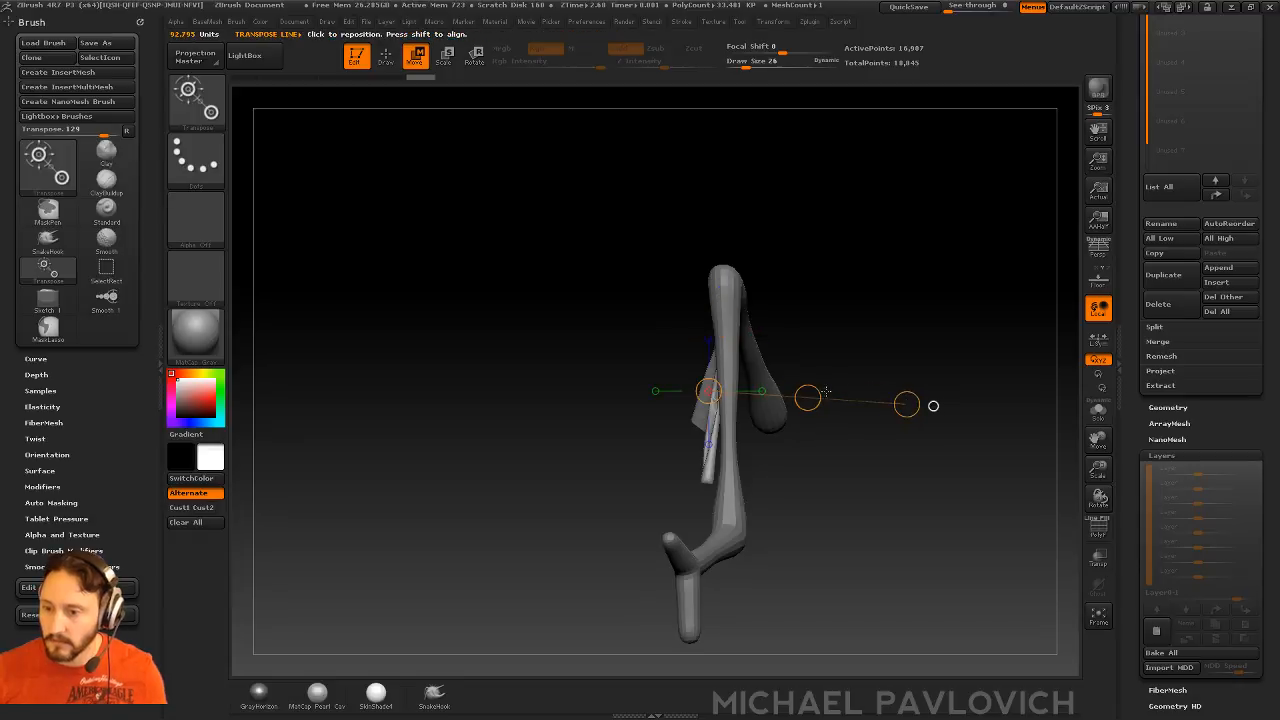
pyautogui.moveTo(894, 361); pyautogui.dragTo(922, 345)
# - Fine-tune the wing's tilt and position against the bones from the side, then return to draw mode
pyautogui.press('r')
pyautogui.moveTo(905, 403); pyautogui.dragTo(899, 367)
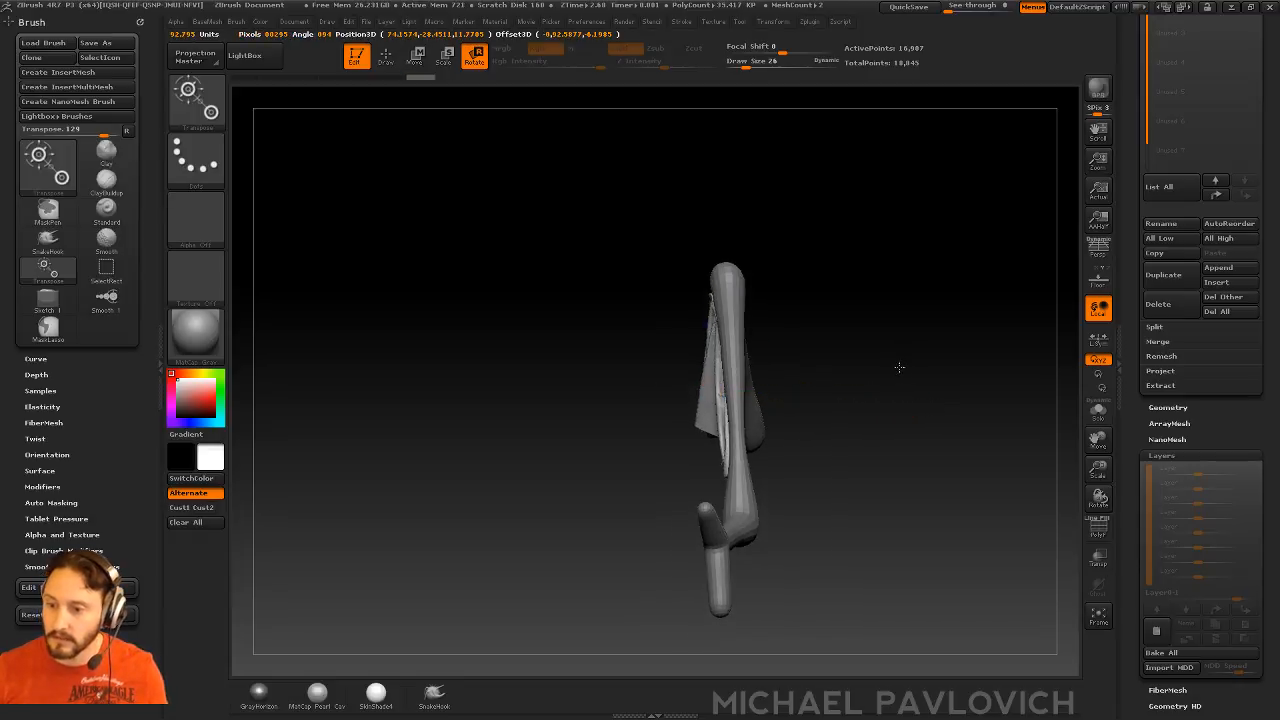
pyautogui.press('w')
pyautogui.moveTo(806, 400)
pyautogui.mouseDown()
pyautogui.moveTo(808, 381)
pyautogui.moveTo(807, 398)
pyautogui.mouseUp()
pyautogui.moveTo(845, 345); pyautogui.dragTo(912, 285)
pyautogui.press('q')
pyautogui.moveTo(846, 348)
pyautogui.keyDown('alt'); pyautogui.mouseDown()
pyautogui.moveTo(874, 391)
pyautogui.moveTo(834, 441)
pyautogui.mouseUp(); pyautogui.keyUp('alt')
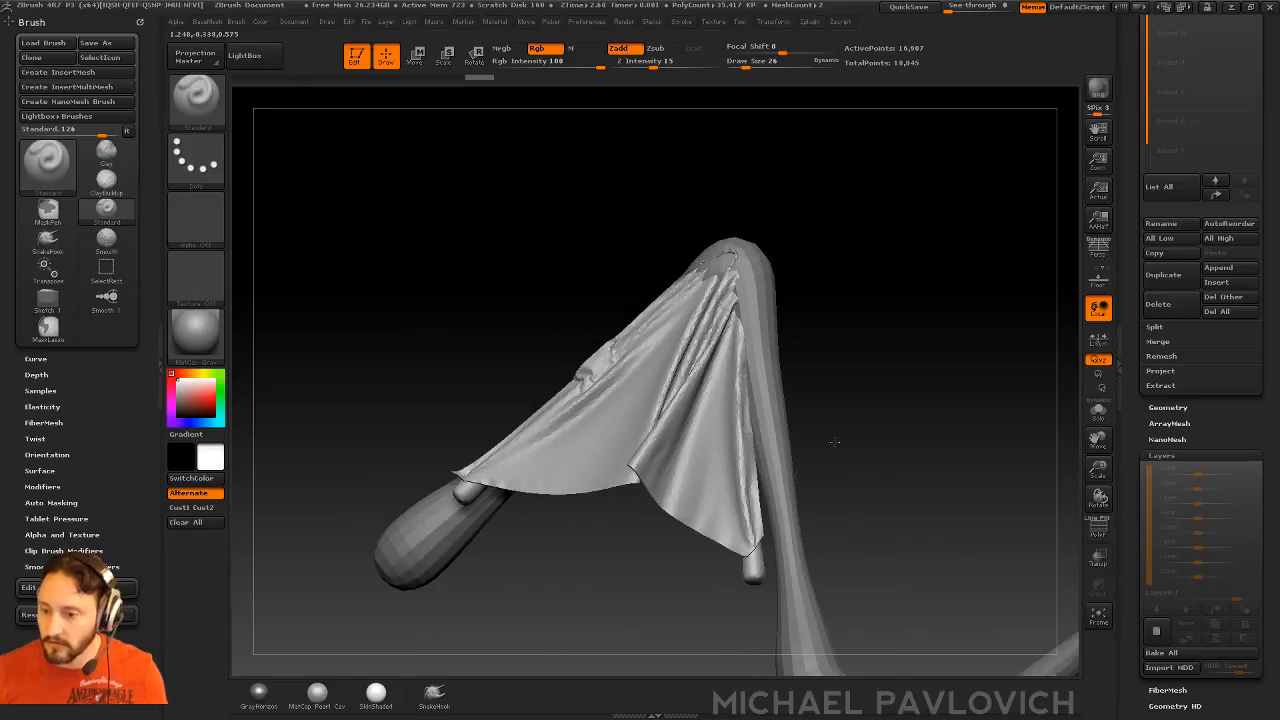
# - Isolate the wing subtool and hide its two support rods with SelectLasso, leaving only the cloth membrane
pyautogui.click(1100, 410)
pyautogui.moveTo(1063, 409)
pyautogui.mouseDown()
pyautogui.moveTo(923, 346)
pyautogui.moveTo(906, 240)
pyautogui.moveTo(955, 376)
pyautogui.moveTo(811, 491)
pyautogui.mouseUp()
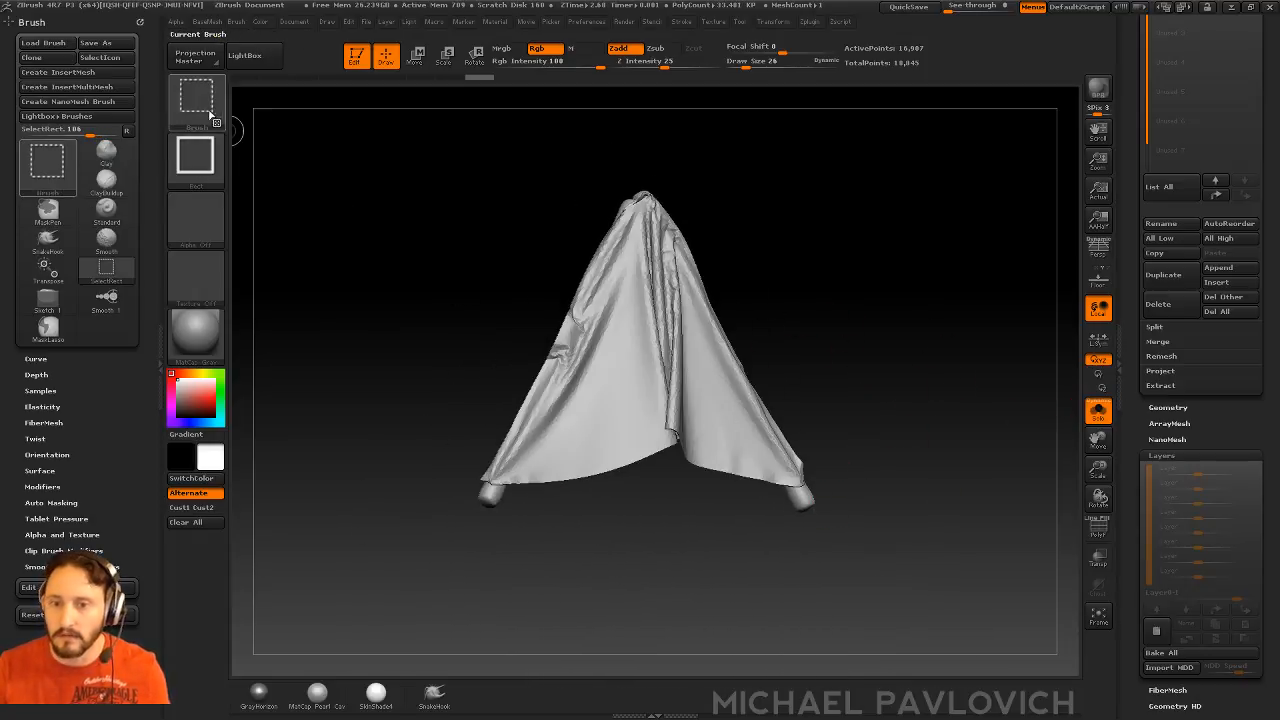
pyautogui.keyDown('ctrl'); pyautogui.keyDown('shift'); pyautogui.click(196, 95); pyautogui.keyUp('shift'); pyautogui.keyUp('ctrl')
pyautogui.keyDown('ctrl'); pyautogui.keyDown('shift'); pyautogui.click(553, 170); pyautogui.keyUp('shift'); pyautogui.keyUp('ctrl')
pyautogui.moveTo(852, 533)
pyautogui.keyDown('ctrl'); pyautogui.keyDown('shift'); pyautogui.mouseDown()
pyautogui.moveTo(771, 534)
pyautogui.moveTo(764, 548)
pyautogui.mouseUp(); pyautogui.keyUp('shift'); pyautogui.keyUp('ctrl')
pyautogui.keyDown('ctrl'); pyautogui.keyDown('shift'); pyautogui.moveTo(606, 549); pyautogui.dragTo(627, 553); pyautogui.keyUp('shift'); pyautogui.keyUp('ctrl')
pyautogui.keyDown('ctrl'); pyautogui.keyDown('shift'); pyautogui.moveTo(517, 531); pyautogui.dragTo(408, 564); pyautogui.keyUp('shift'); pyautogui.keyUp('ctrl')
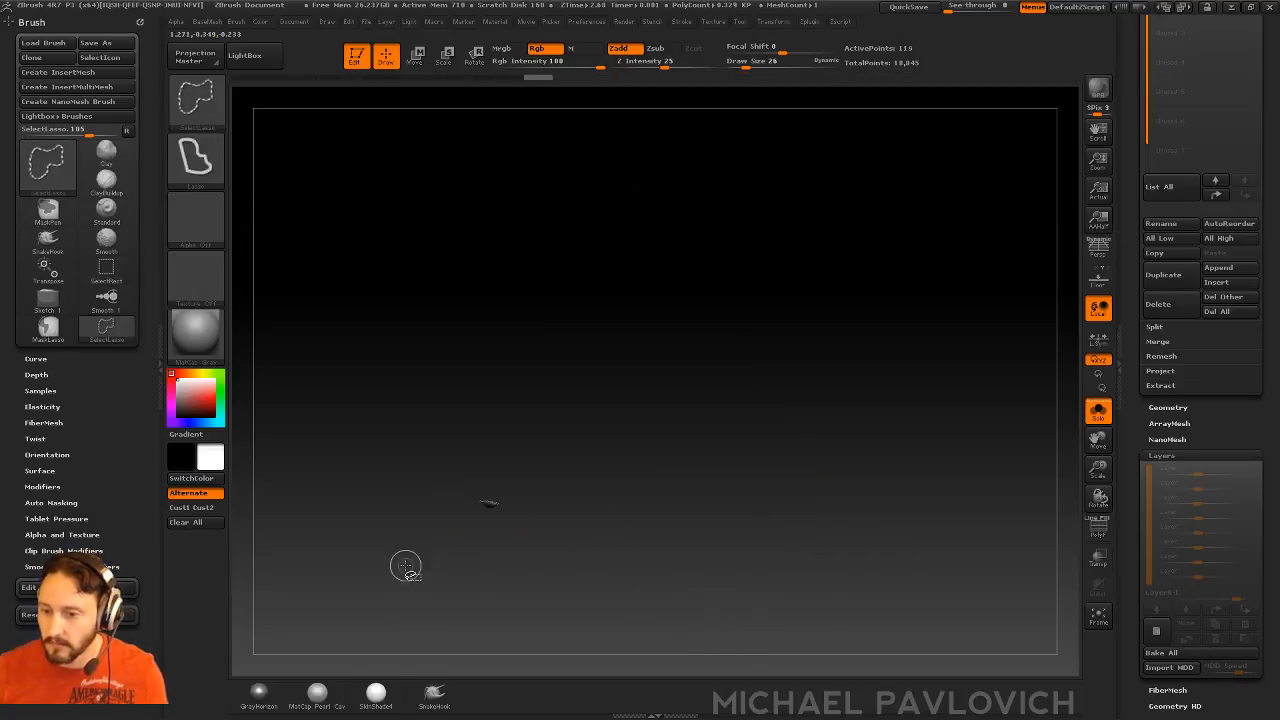
pyautogui.keyDown('ctrl'); pyautogui.keyDown('shift'); pyautogui.moveTo(573, 594); pyautogui.dragTo(640, 588); pyautogui.keyUp('shift'); pyautogui.keyUp('ctrl')
pyautogui.moveTo(518, 557)
pyautogui.keyDown('ctrl'); pyautogui.keyDown('alt'); pyautogui.keyDown('shift'); pyautogui.mouseDown()
pyautogui.moveTo(476, 499)
pyautogui.moveTo(500, 500)
pyautogui.mouseUp(); pyautogui.keyUp('shift'); pyautogui.keyUp('alt'); pyautogui.keyUp('ctrl')
pyautogui.keyDown('ctrl'); pyautogui.keyDown('shift'); pyautogui.moveTo(918, 286); pyautogui.dragTo(985, 440); pyautogui.keyUp('shift'); pyautogui.keyUp('ctrl')
pyautogui.hotkey('ctrl', 'shift', 'a')
pyautogui.keyDown('ctrl'); pyautogui.keyDown('shift'); pyautogui.moveTo(905, 294); pyautogui.dragTo(984, 455); pyautogui.keyUp('shift'); pyautogui.keyUp('ctrl')
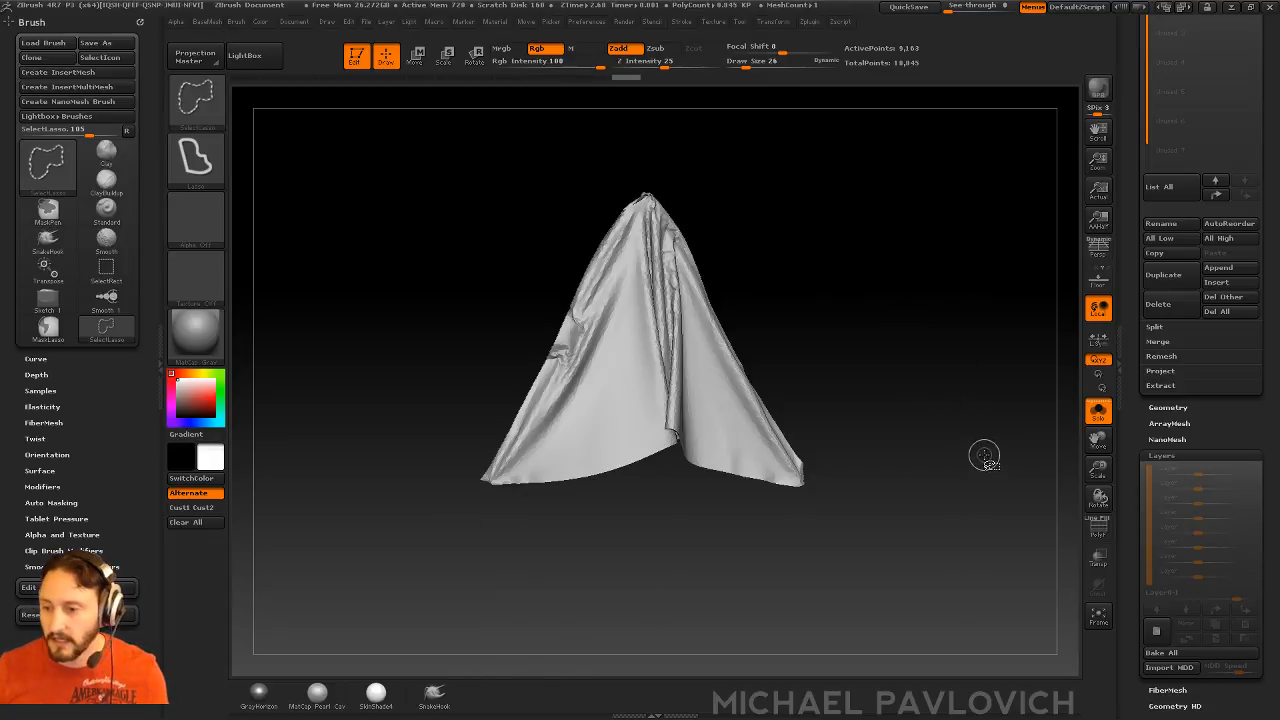
# - Delete the wing's hidden rod geometry and show the bone mesh again by turning off Solo mode
pyautogui.press('1')
pyautogui.click(945, 300)
pyautogui.moveTo(928, 384)
pyautogui.mouseDown()
pyautogui.moveTo(862, 391)
pyautogui.moveTo(984, 364)
pyautogui.moveTo(871, 371)
pyautogui.moveTo(1000, 382)
pyautogui.moveTo(943, 326)
pyautogui.moveTo(794, 366)
pyautogui.mouseUp()
pyautogui.click(1096, 408)
# - Switch to the Move brush at draw size 503 and start fitting the membrane to the bones
pyautogui.press('b')
pyautogui.press('m')
pyautogui.press('v')
pyautogui.moveTo(709, 475)
pyautogui.mouseDown()
pyautogui.moveTo(737, 445)
pyautogui.moveTo(703, 432)
pyautogui.mouseUp()
pyautogui.moveTo(512, 497)
pyautogui.mouseDown()
pyautogui.moveTo(540, 449)
pyautogui.moveTo(540, 471)
pyautogui.moveTo(743, 371)
pyautogui.mouseUp()
# - Reposition the whole membrane with the transpose line so it sits against the elbow of the bones
pyautogui.press('r')
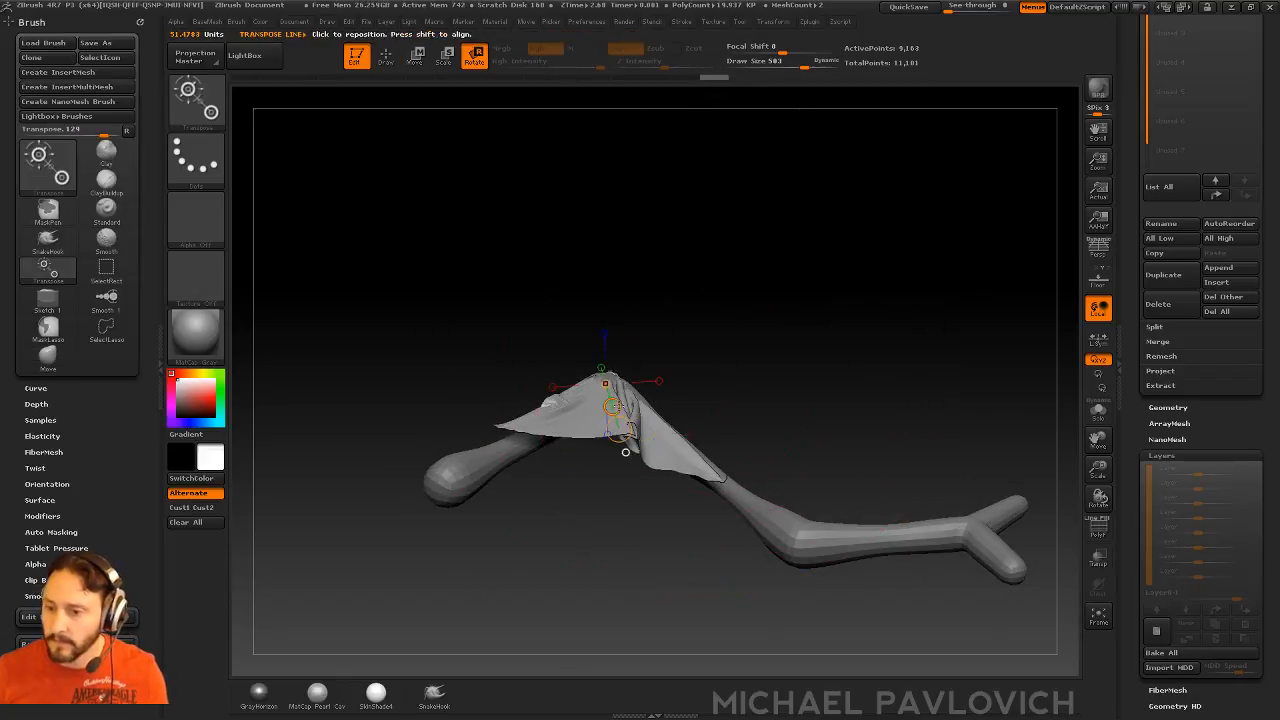
pyautogui.moveTo(603, 497); pyautogui.dragTo(706, 334)
pyautogui.press('w')
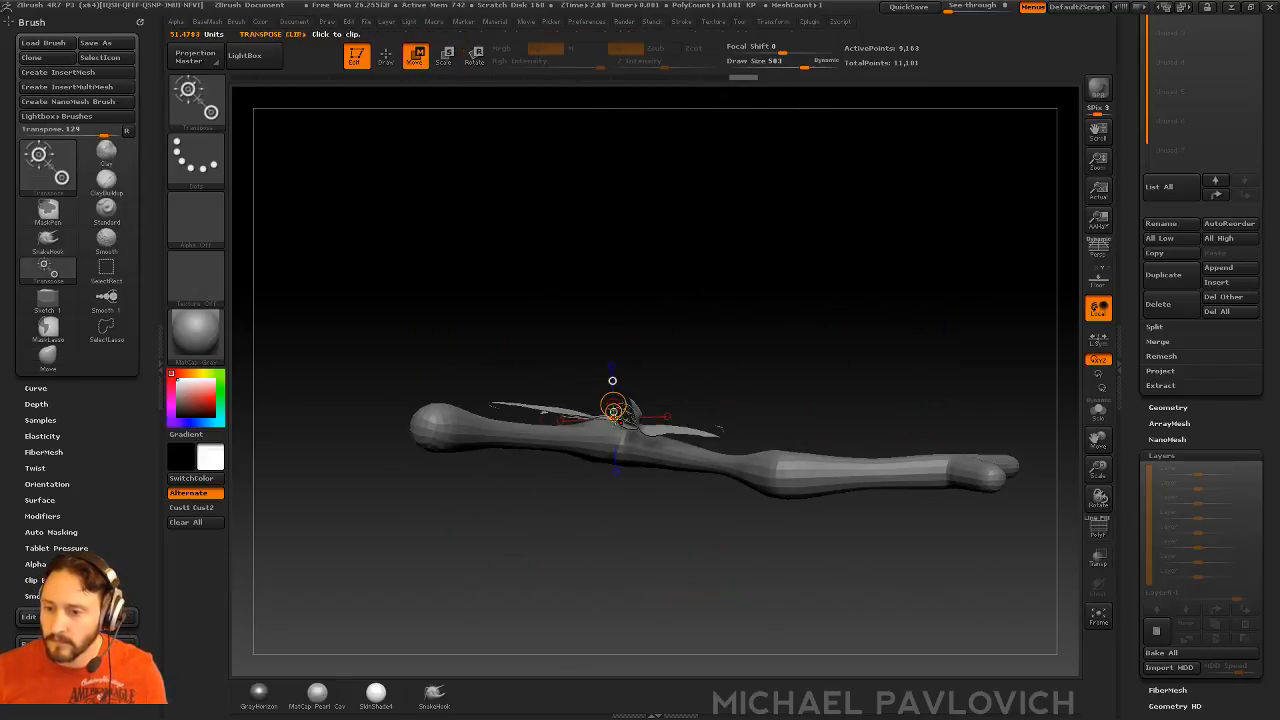
pyautogui.moveTo(612, 381)
pyautogui.mouseDown()
pyautogui.moveTo(643, 406)
pyautogui.moveTo(584, 328)
pyautogui.moveTo(588, 301)
pyautogui.mouseUp()
pyautogui.moveTo(581, 357); pyautogui.dragTo(577, 380)
# - Reduce the Move brush's draw size to 426 and pull the membrane into place along the bones
pyautogui.press('q')
pyautogui.press('s')
pyautogui.moveTo(688, 286); pyautogui.dragTo(586, 398)
pyautogui.moveTo(583, 381); pyautogui.dragTo(580, 318)
pyautogui.moveTo(672, 312); pyautogui.dragTo(620, 362)
pyautogui.moveTo(600, 361)
pyautogui.mouseDown()
pyautogui.moveTo(590, 344)
pyautogui.moveTo(694, 434)
pyautogui.mouseUp()
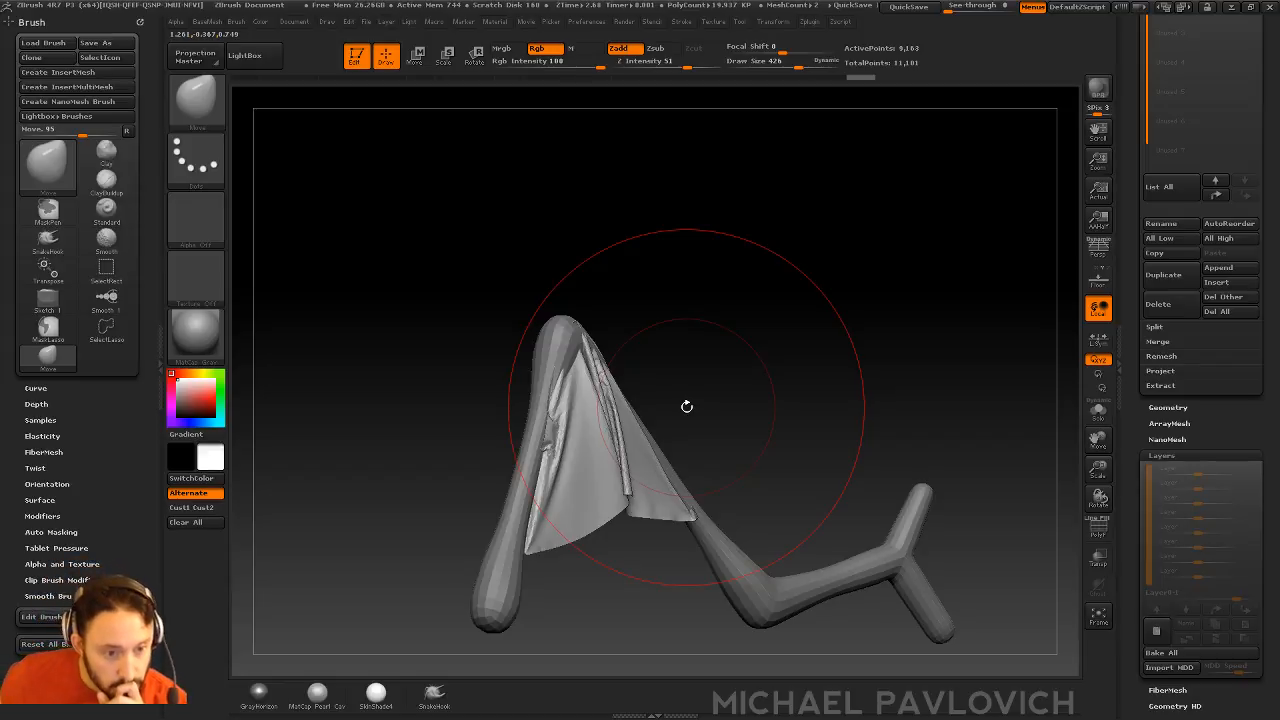
# - Show the membrane's polygon wireframe, and switch to the Standard brush with a draw size of 32
pyautogui.click(1097, 530)
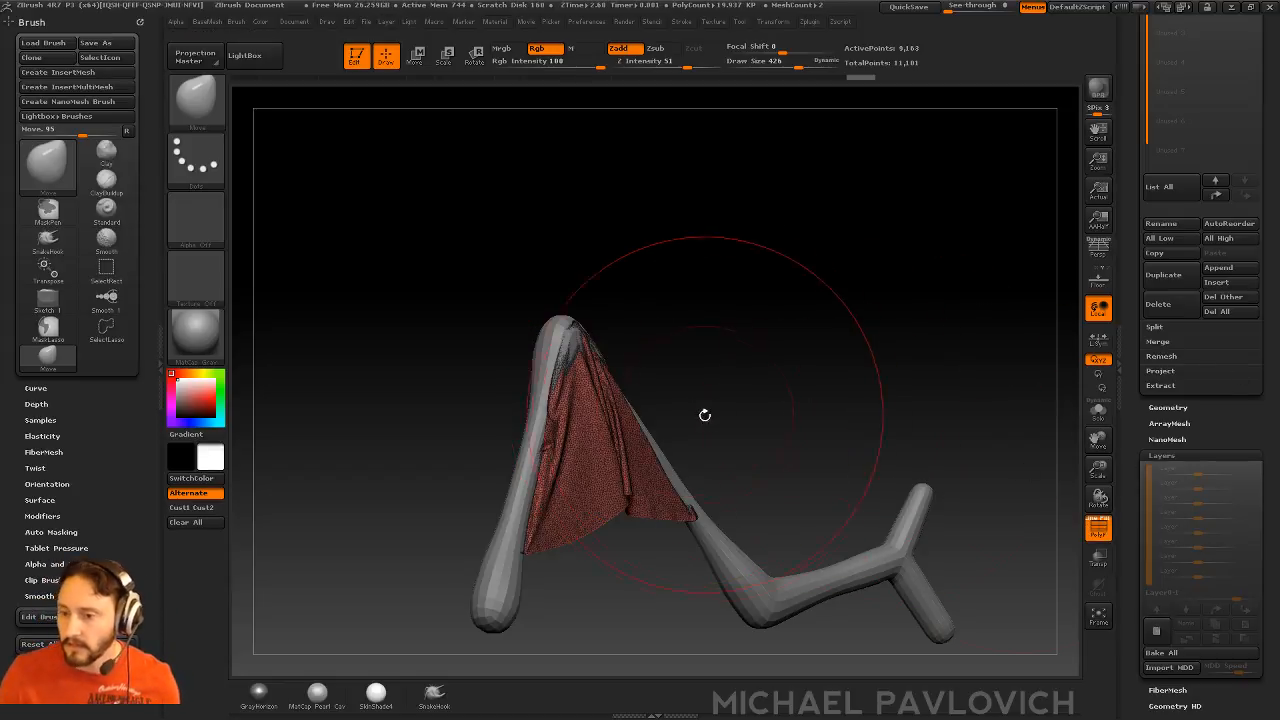
pyautogui.press('1')
pyautogui.press('s')
pyautogui.moveTo(720, 421); pyautogui.dragTo(667, 421)
pyautogui.moveTo(725, 368)
pyautogui.keyDown('alt'); pyautogui.mouseDown()
pyautogui.moveTo(826, 369)
pyautogui.moveTo(866, 263)
pyautogui.moveTo(886, 289)
pyautogui.moveTo(879, 263)
pyautogui.moveTo(857, 389)
pyautogui.moveTo(1062, 367)
pyautogui.mouseUp(); pyautogui.keyUp('alt')
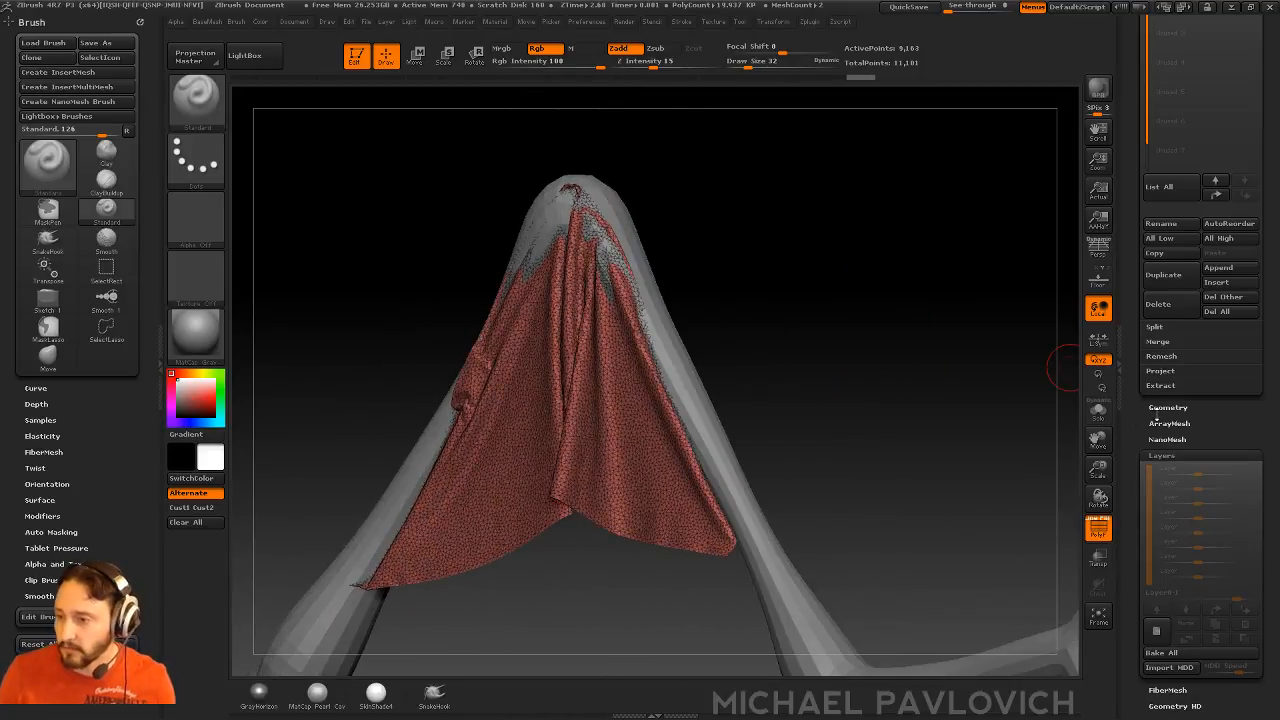
# - Hide the Skin_ZSphere_1 subtool so that only the wing membrane is displayed
pyautogui.click(355, 60)
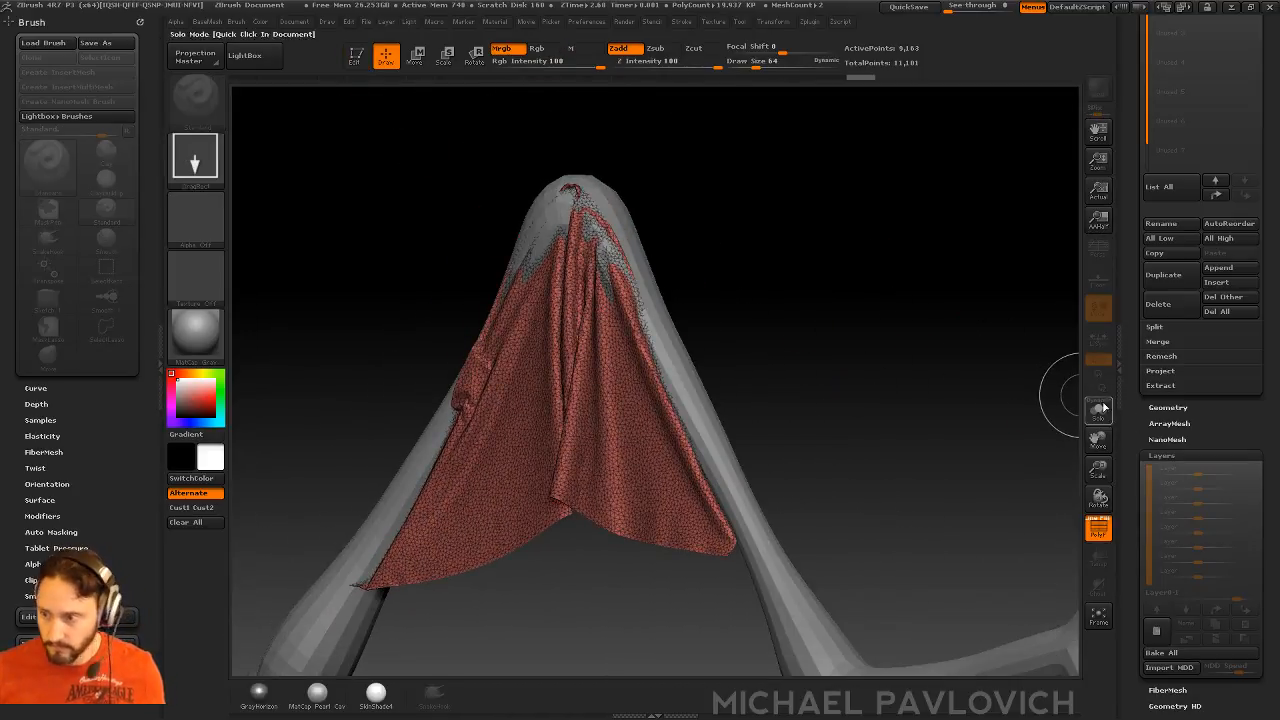
pyautogui.click(356, 56)
pyautogui.scroll(5, 1182, 252)
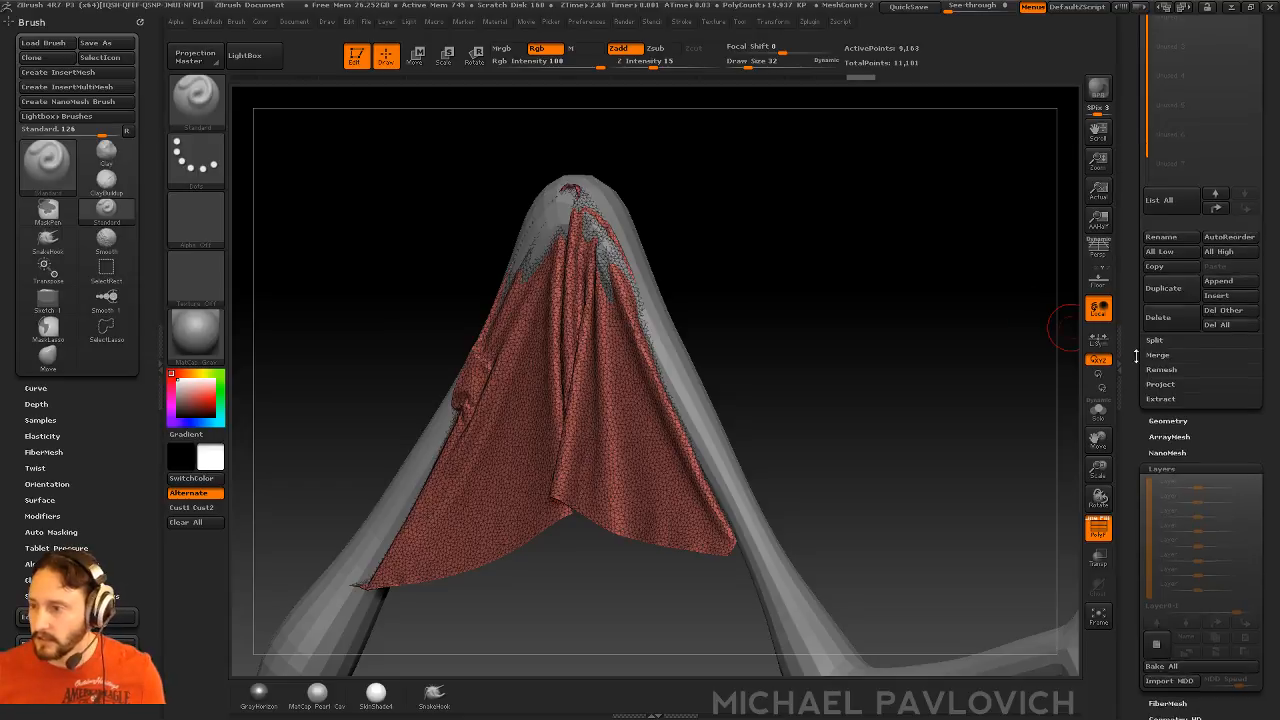
pyautogui.click(1250, 215)
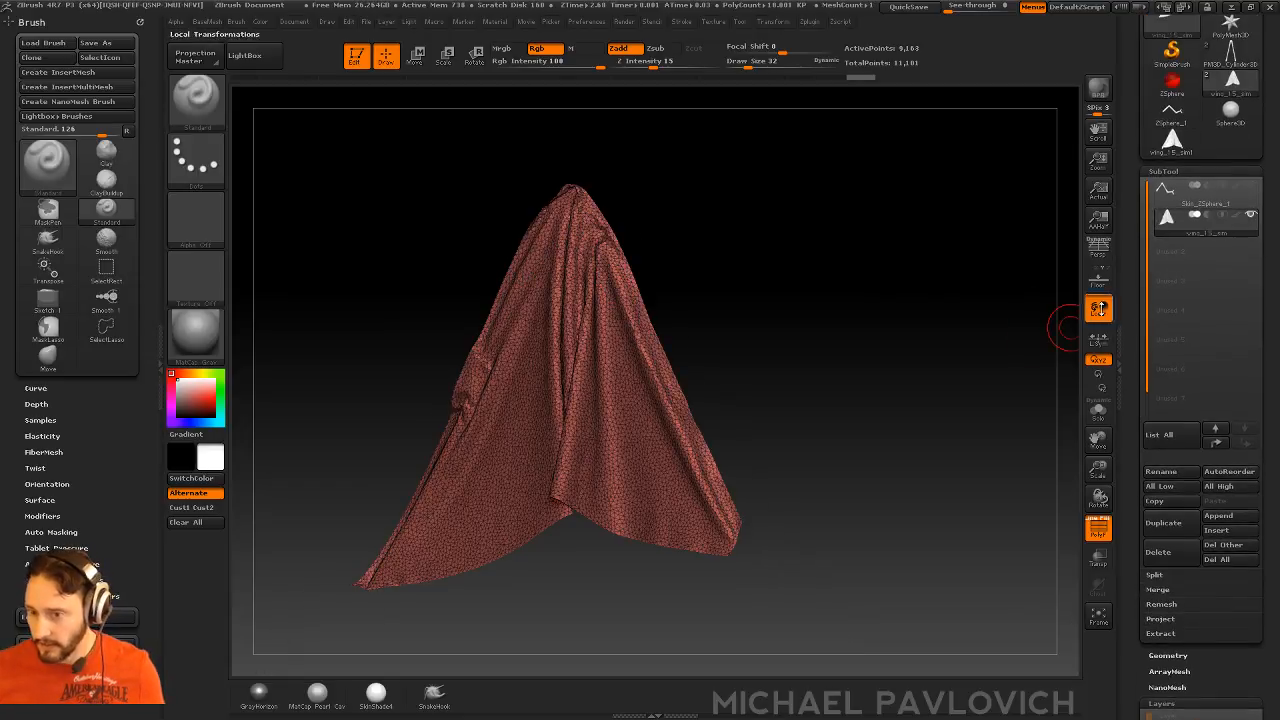
# - Duplicate the wing membrane subtool and make the lower copy active
pyautogui.moveTo(890, 352); pyautogui.dragTo(852, 400)
pyautogui.click(1178, 519)
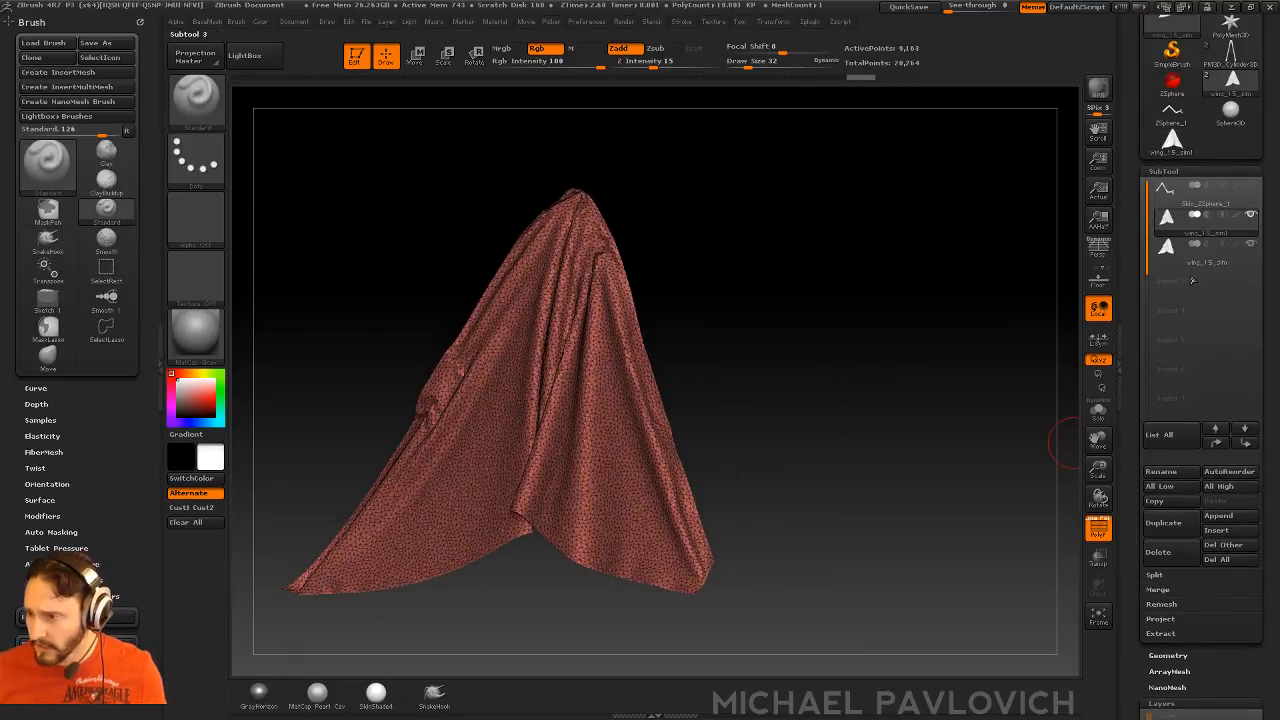
pyautogui.click(1198, 256)
# - ZRemesh the duplicated wing membrane at half its polygon count with Adapt on and an adaptive size of 0
pyautogui.moveTo(1070, 340); pyautogui.dragTo(894, 380)
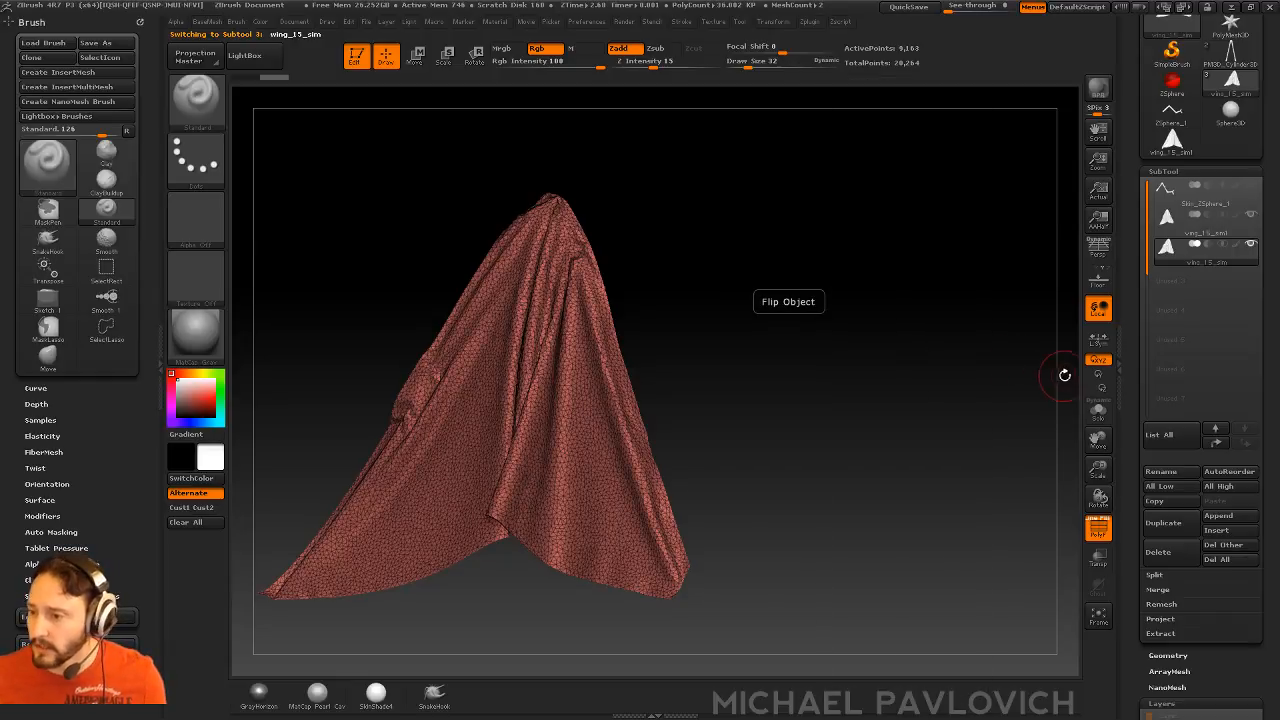
pyautogui.press('2')
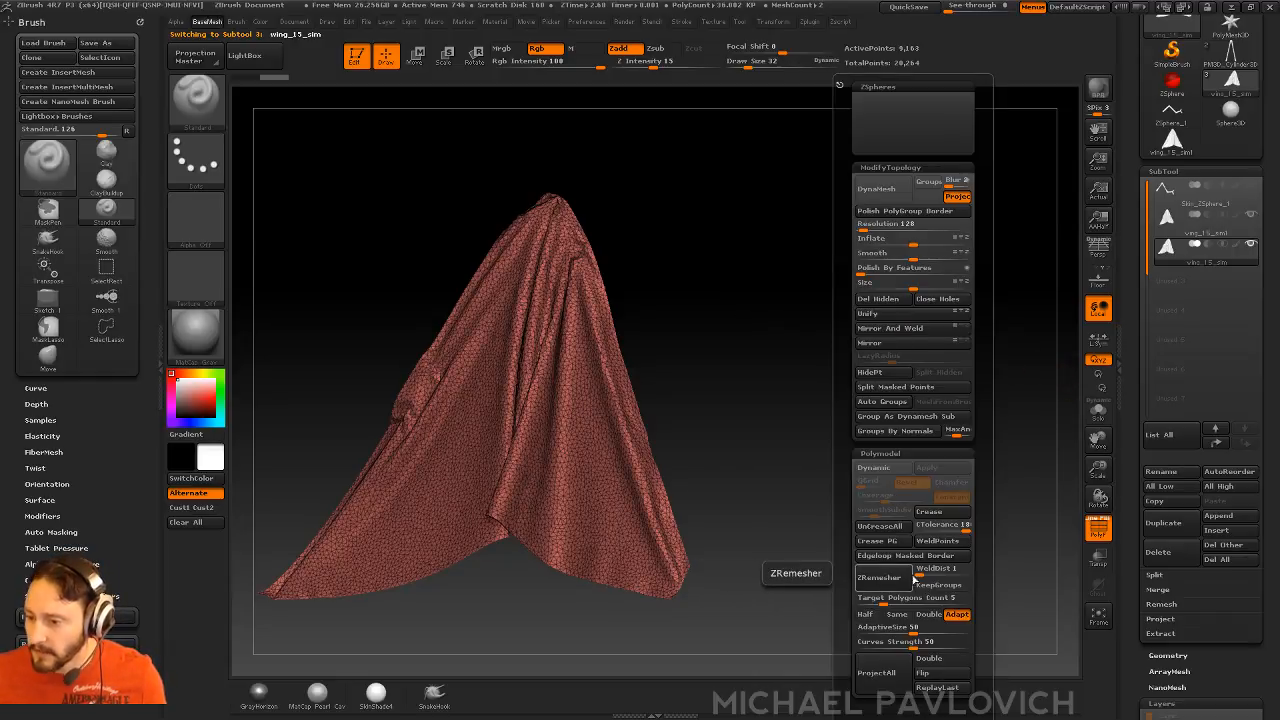
pyautogui.click(1167, 655)
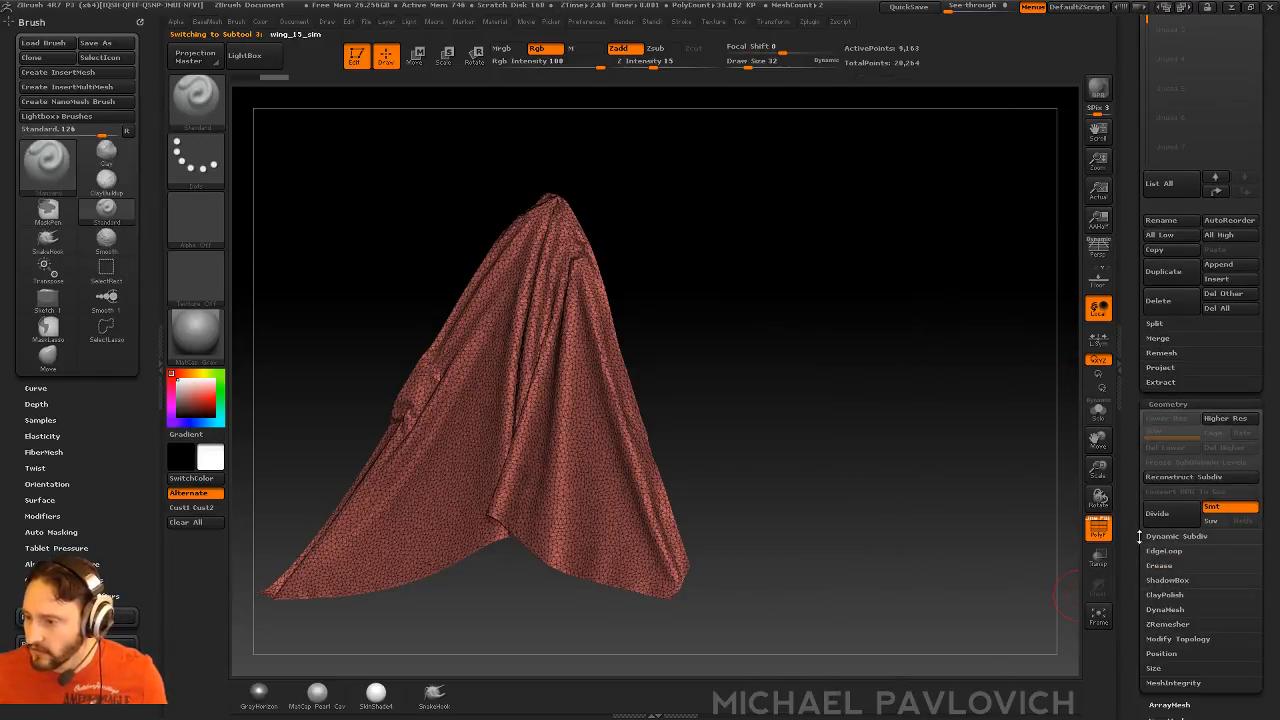
pyautogui.click(1165, 550)
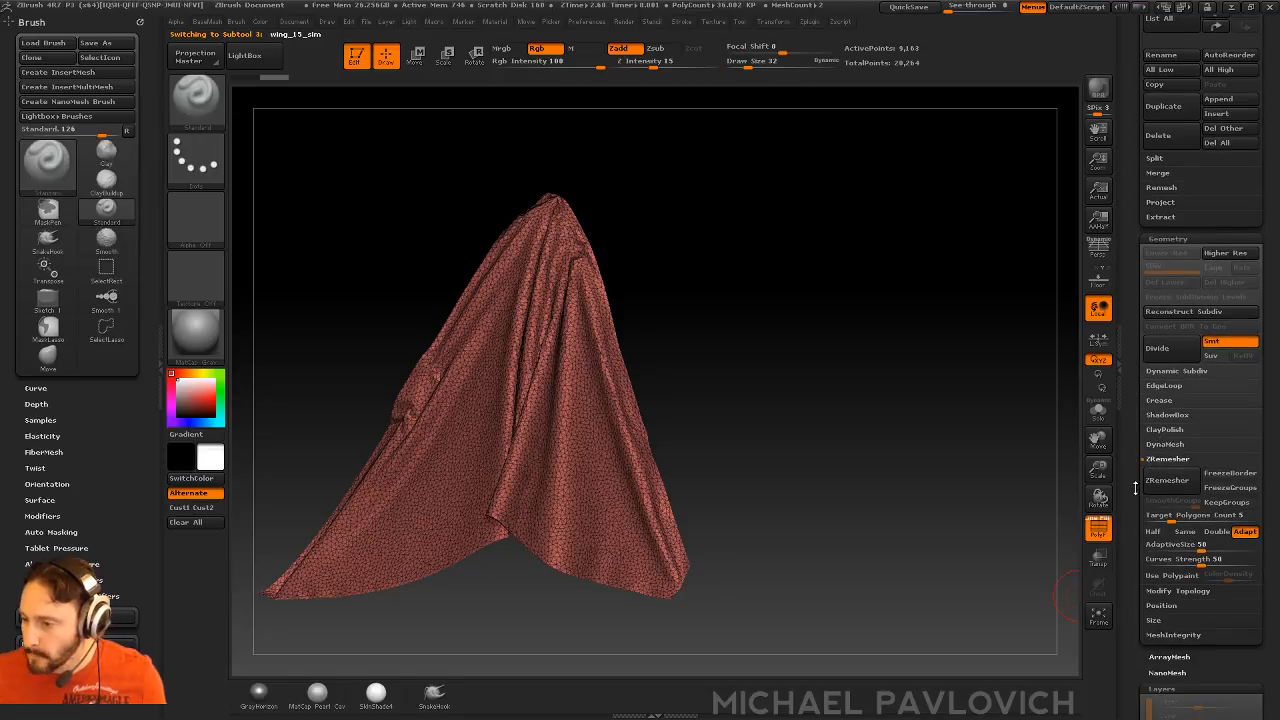
pyautogui.click(1162, 544)
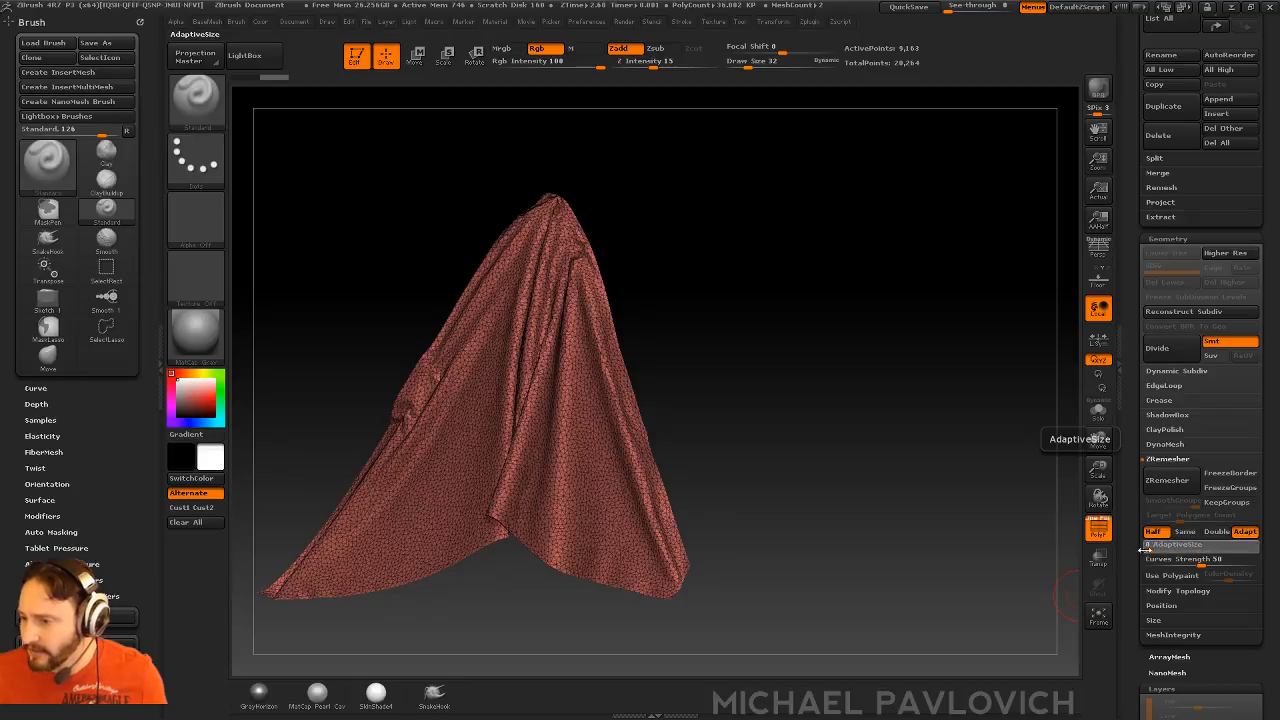
pyautogui.moveTo(1145, 550); pyautogui.dragTo(1141, 552)
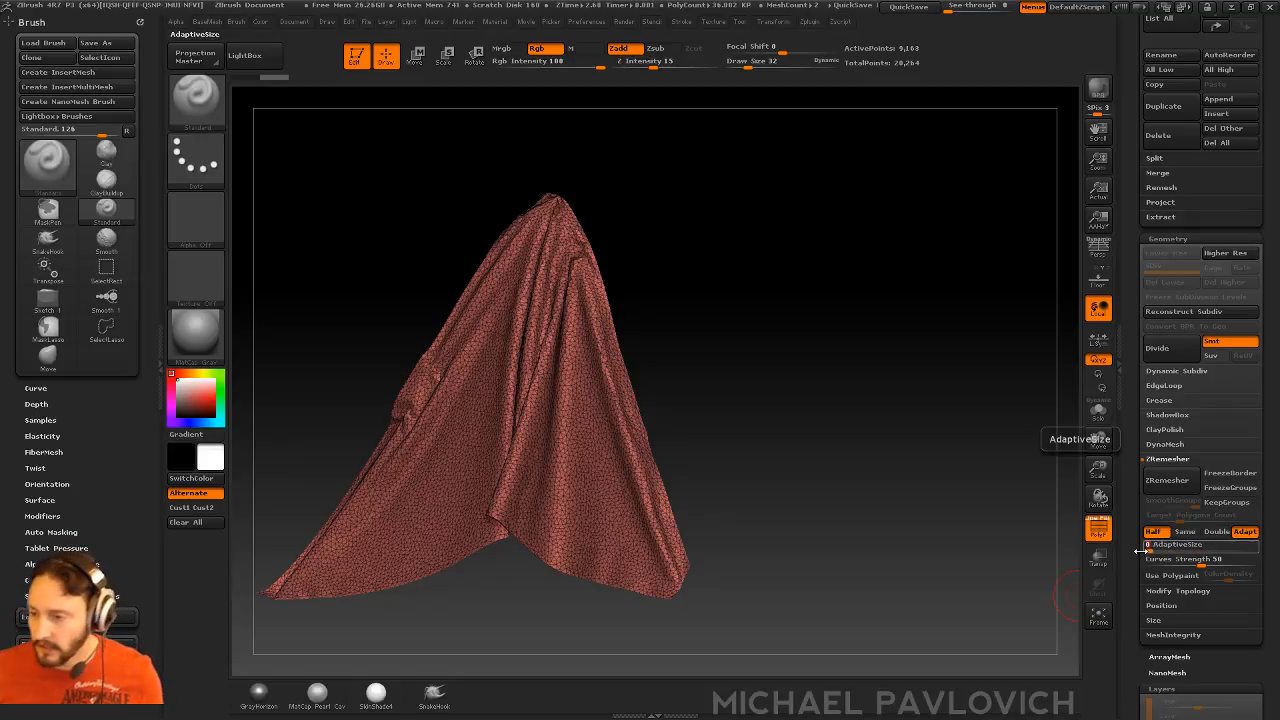
pyautogui.click(751, 321)
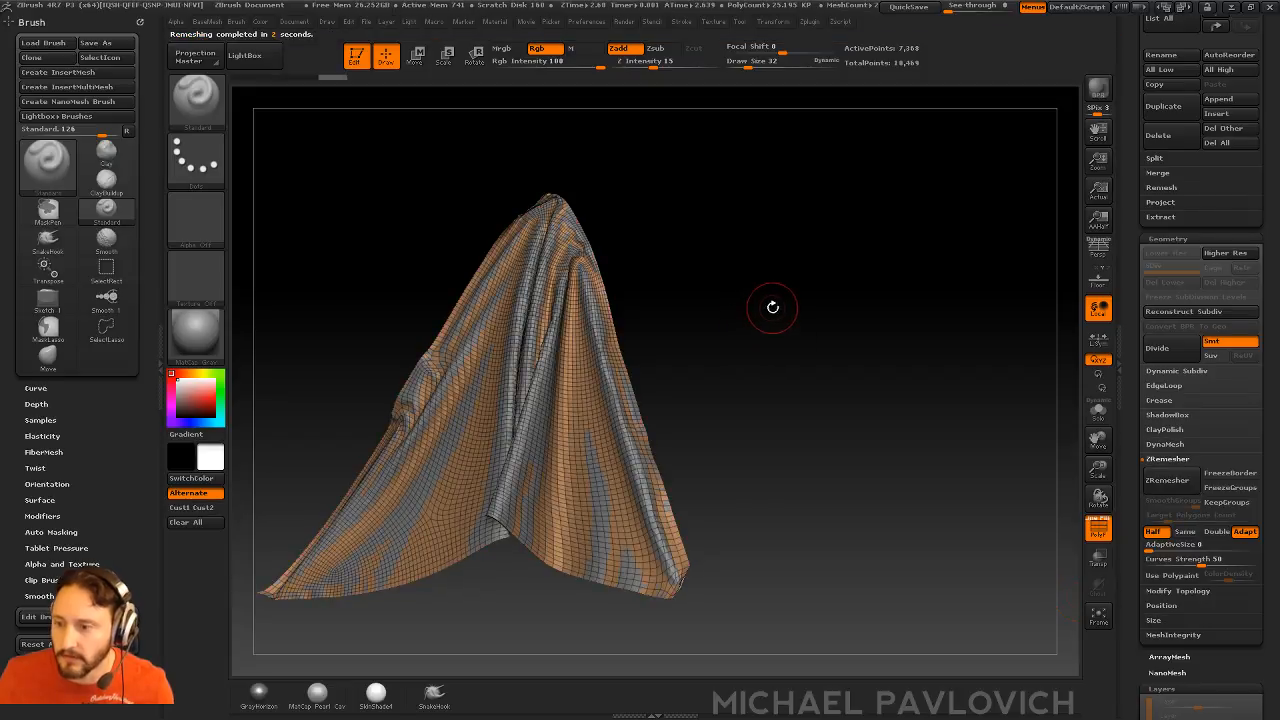
# - Isolate the remeshed membrane and ZRemesh it again at half density
pyautogui.click(1097, 416)
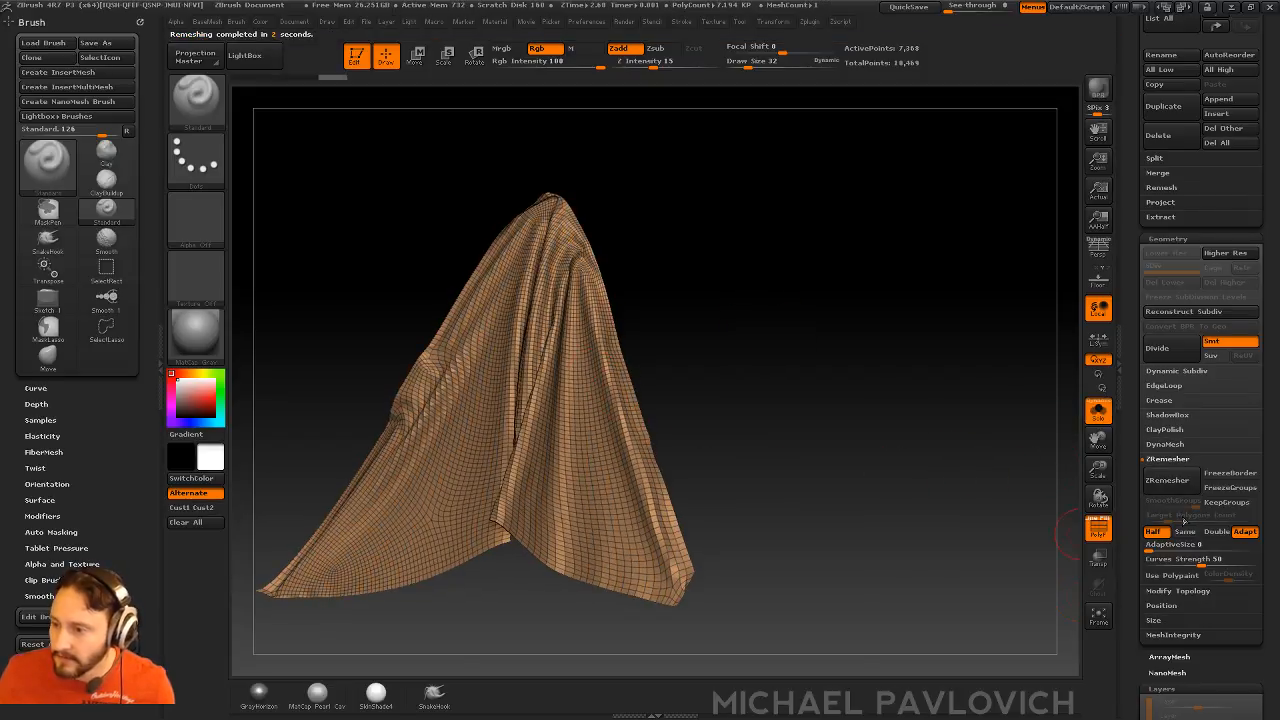
pyautogui.click(1168, 481)
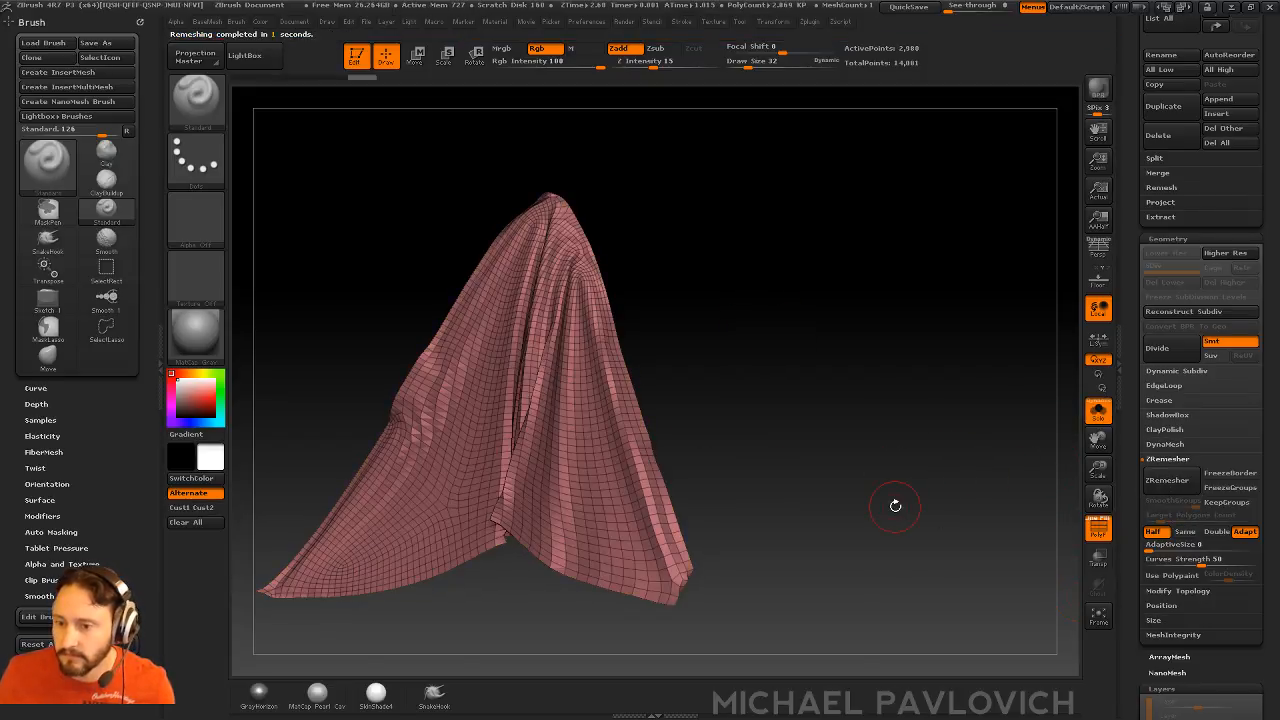
pyautogui.moveTo(894, 503); pyautogui.dragTo(881, 459)
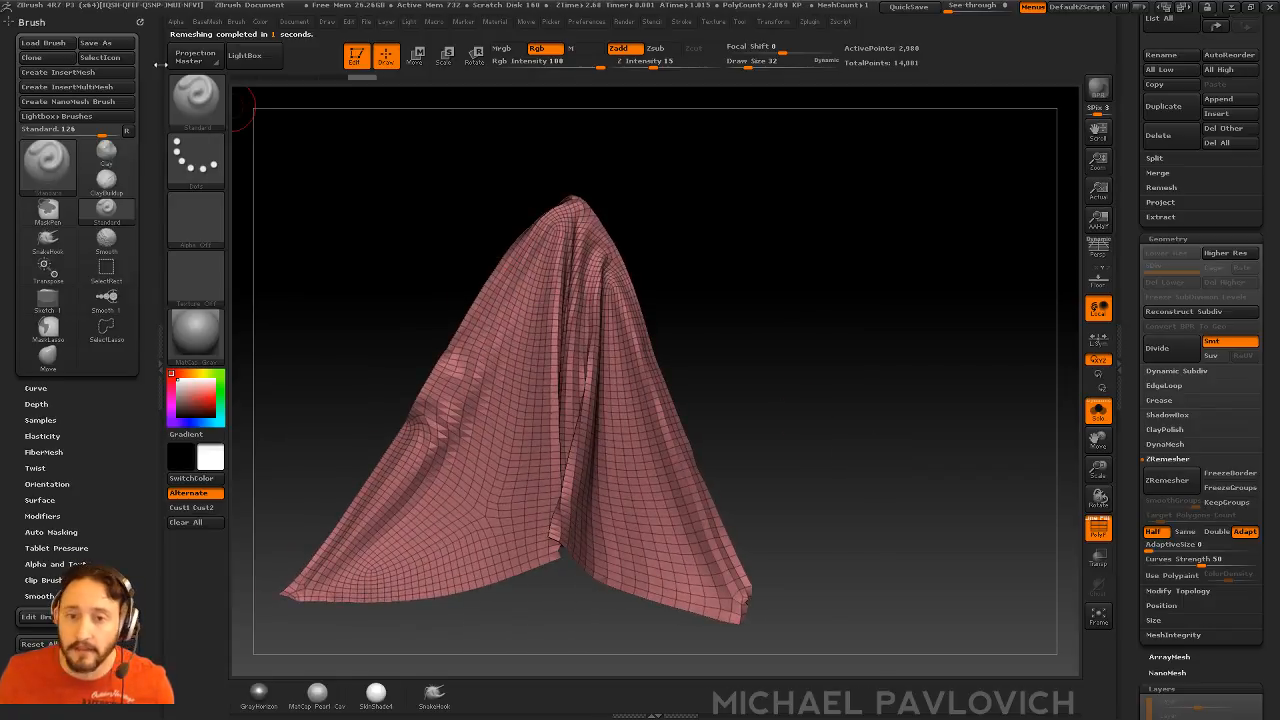
# - Replace the docked Brush palette with the Zplugin palette
pyautogui.click(140, 21)
pyautogui.click(812, 23)
pyautogui.moveTo(804, 37); pyautogui.dragTo(81, 207)
pyautogui.press('shift')
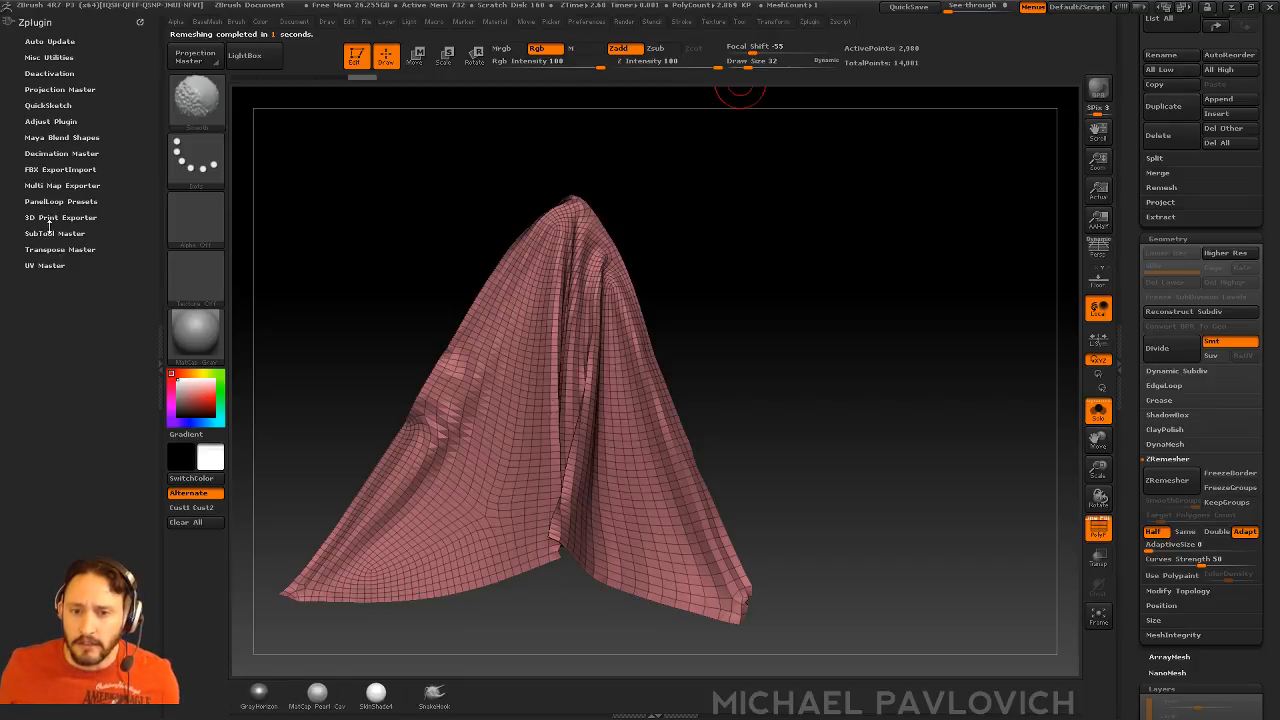
# - Unwrap the membrane with UV Master, symmetry off, and check the flattened UV layout before restoring the 3D shape
pyautogui.click(40, 265)
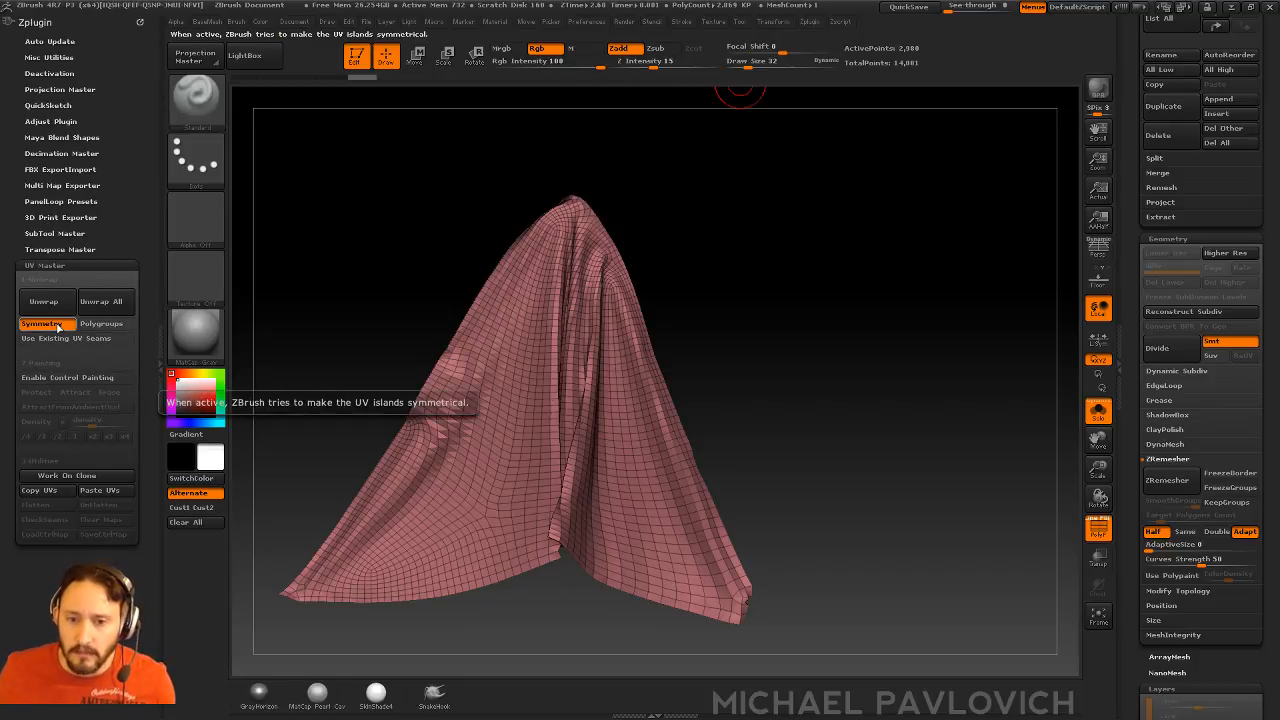
pyautogui.click(52, 322)
pyautogui.click(44, 301)
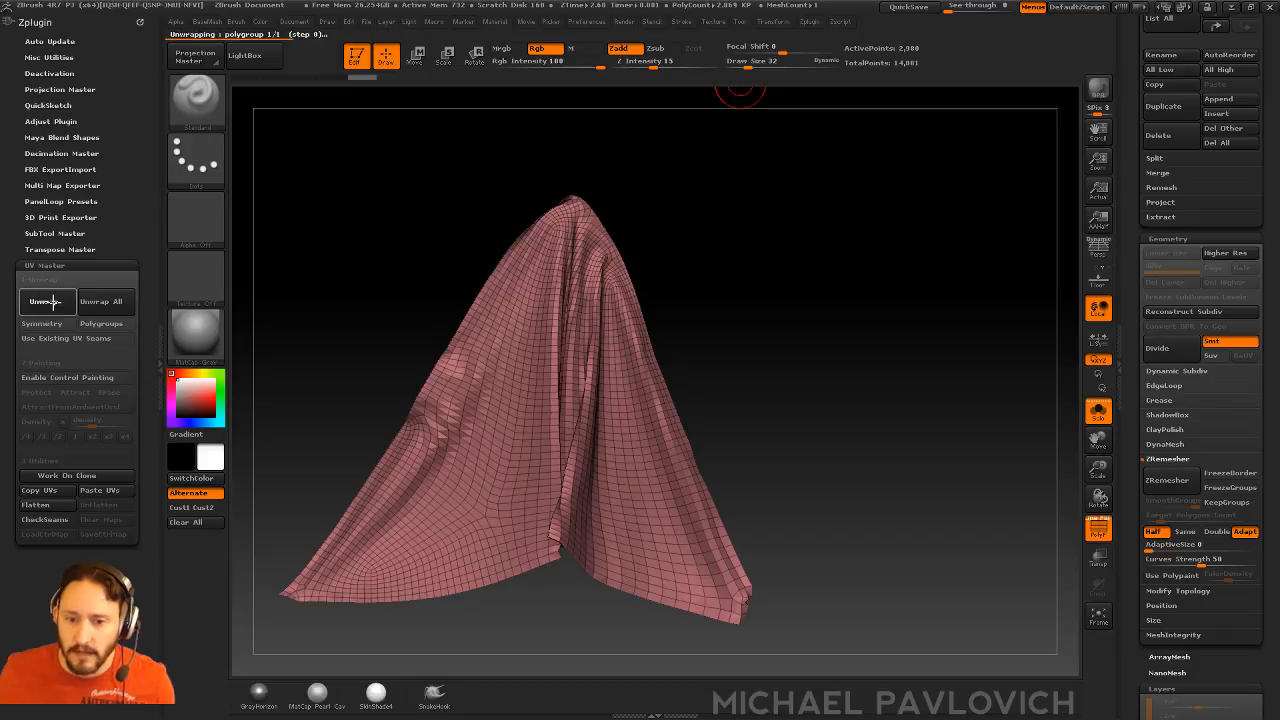
pyautogui.click(35, 505)
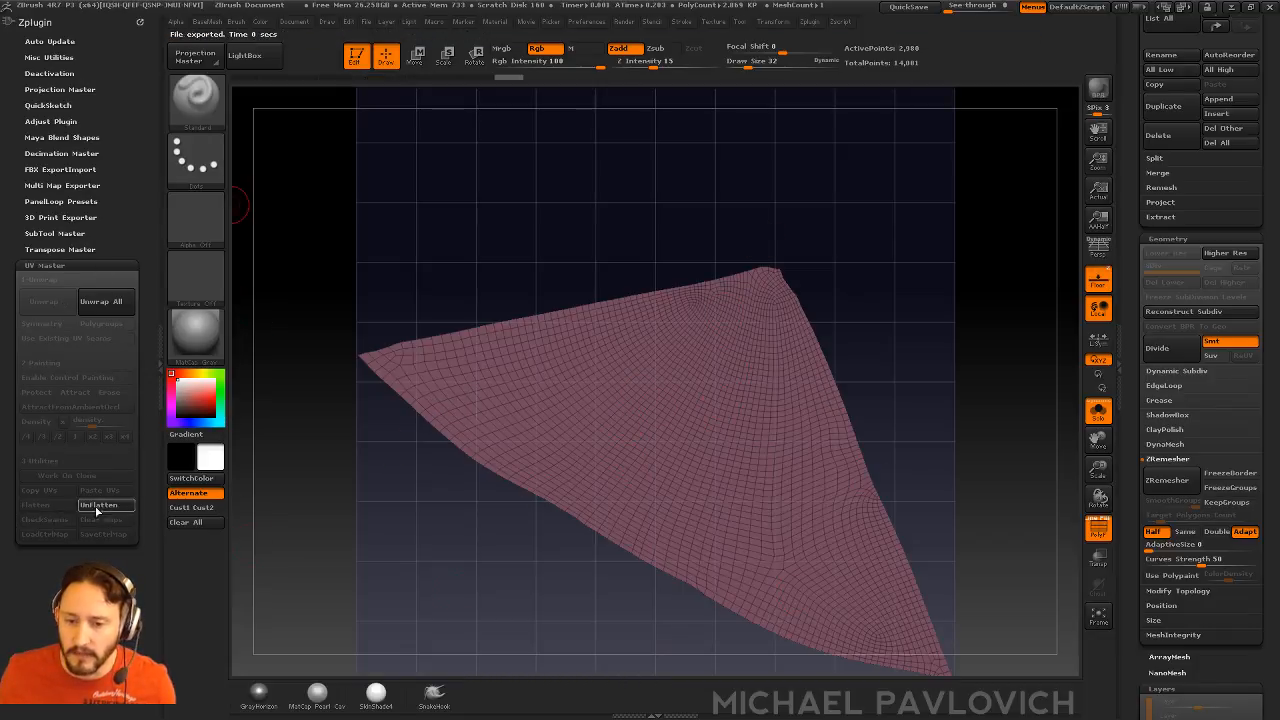
pyautogui.click(99, 508)
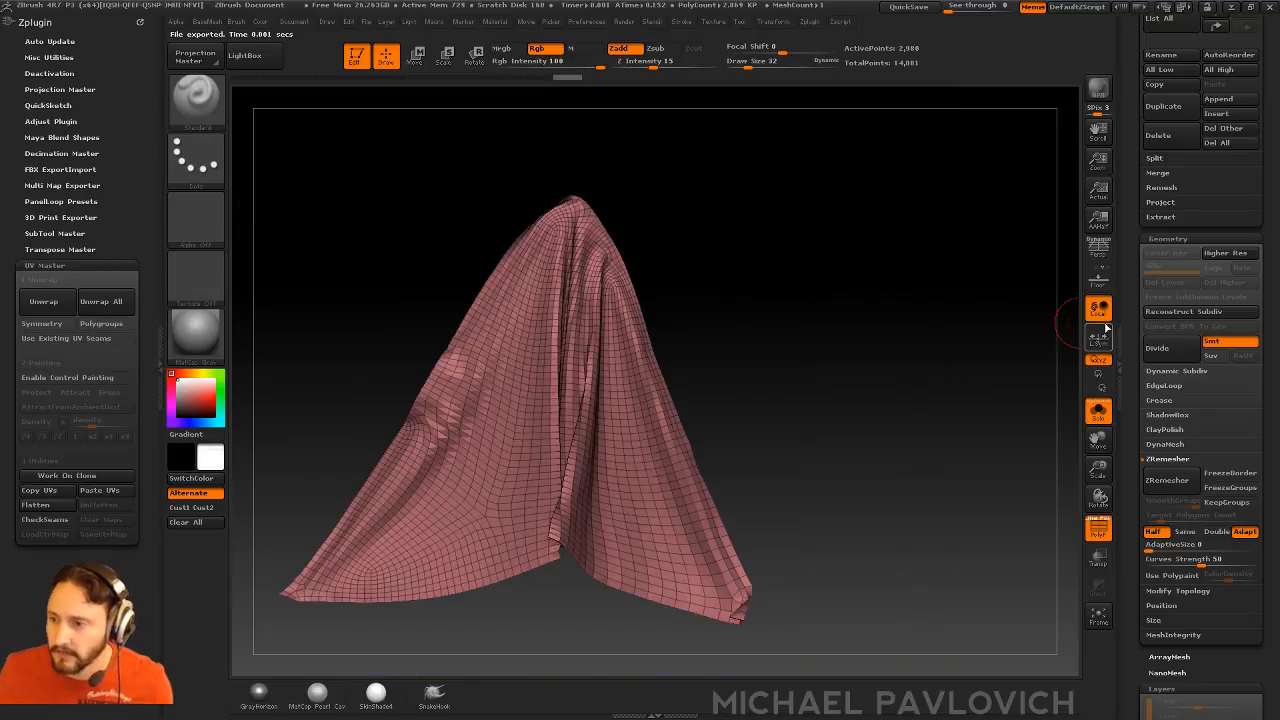
# - Switch to the ZModeler brush, review its polygon actions, and display the original and remeshed membranes together
pyautogui.moveTo(1127, 289); pyautogui.dragTo(1139, 432)
pyautogui.moveTo(885, 366); pyautogui.dragTo(686, 343)
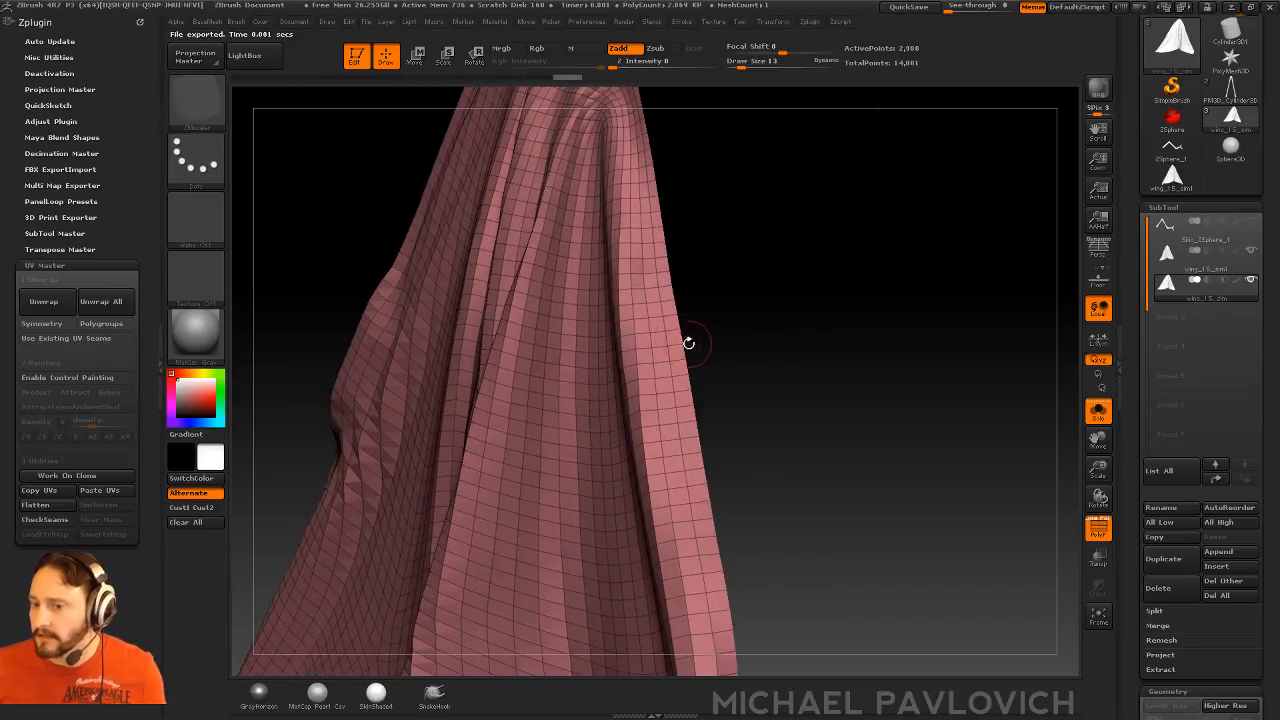
pyautogui.press('space')
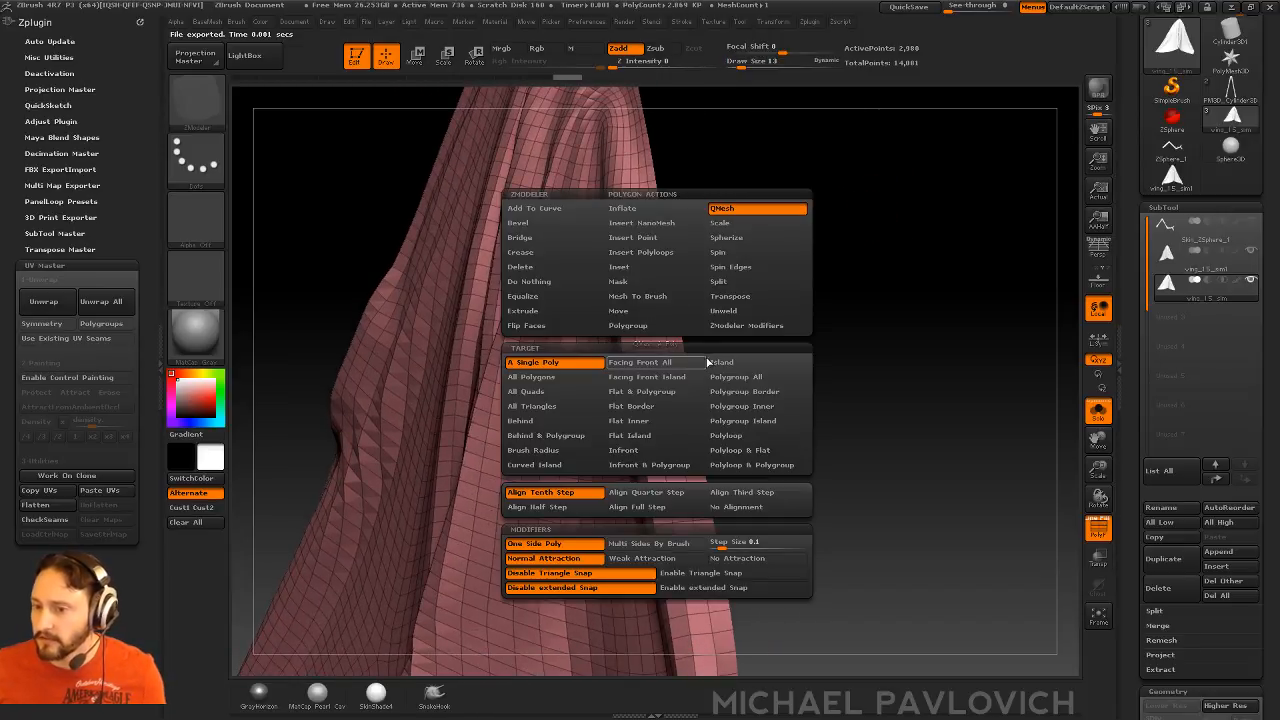
pyautogui.moveTo(929, 294); pyautogui.dragTo(934, 377)
pyautogui.click(1098, 410)
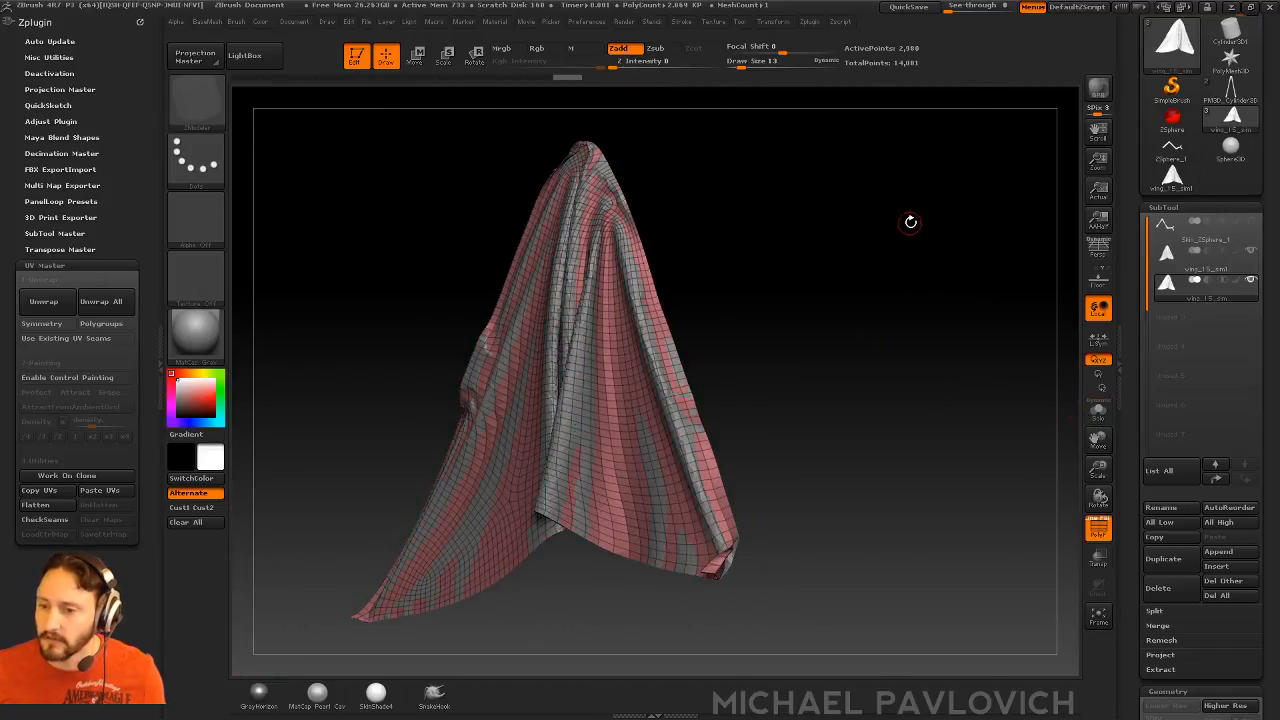
# - Subdivide the remeshed membrane to level 3, project the original membrane's detail onto it and isolate it
pyautogui.press('1')
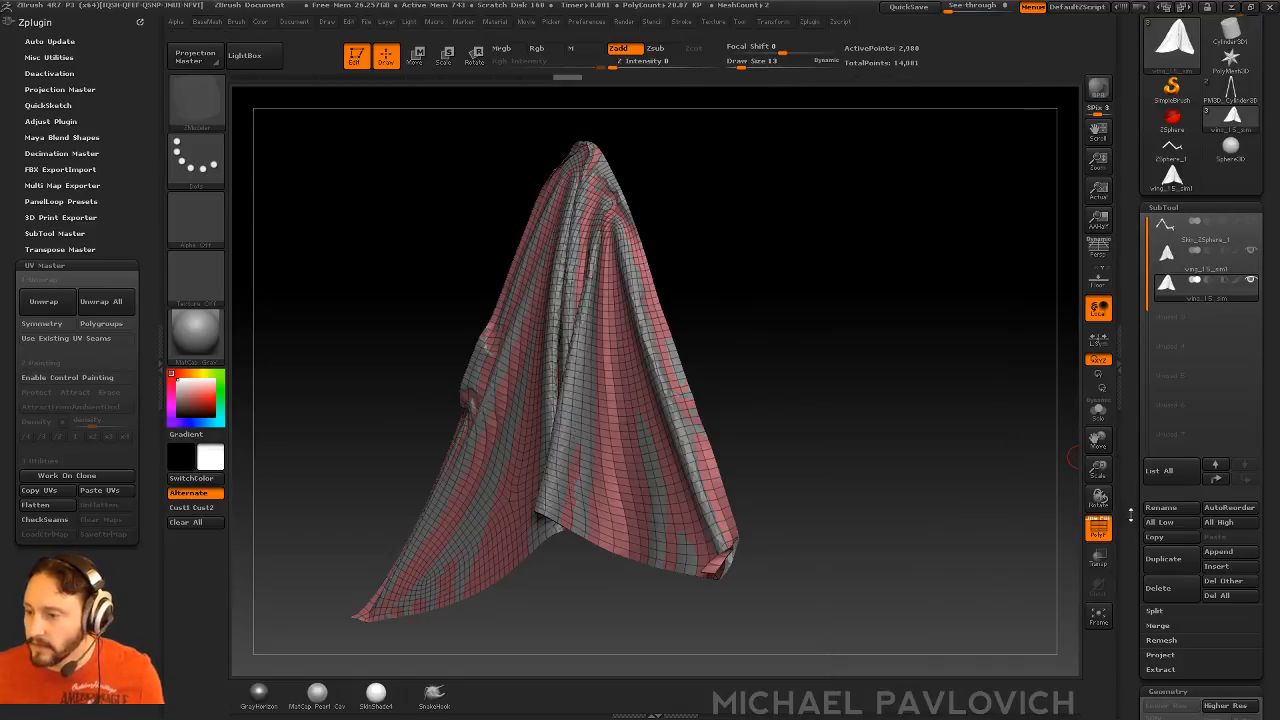
pyautogui.moveTo(1133, 512); pyautogui.dragTo(1147, 400)
pyautogui.press('shift')
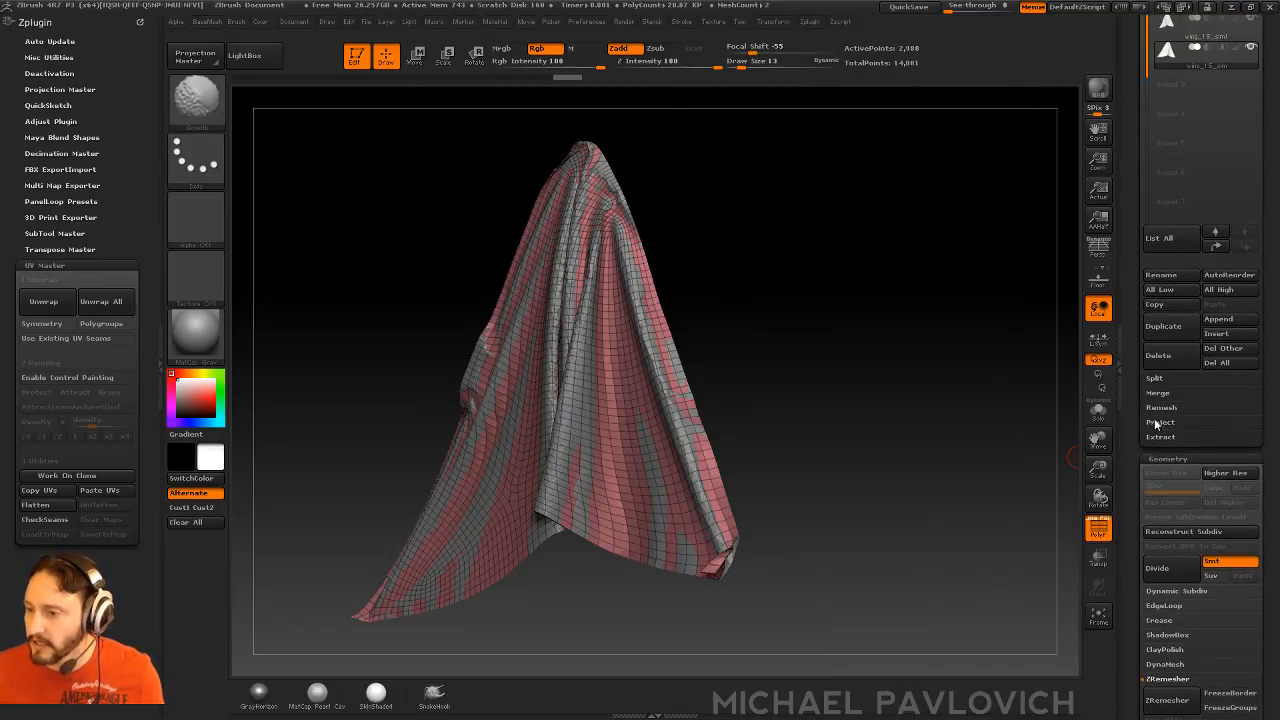
pyautogui.click(1157, 424)
pyautogui.hotkey('ctrl', 'd')
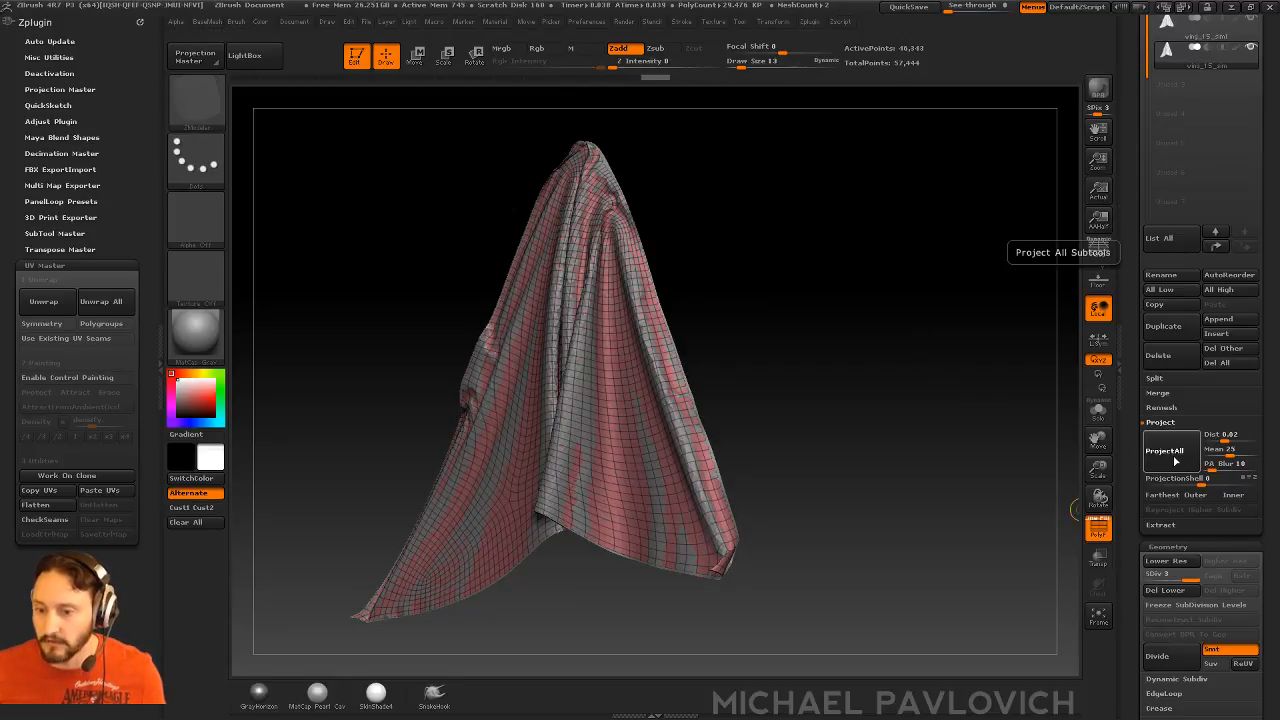
pyautogui.click(1100, 415)
pyautogui.moveTo(970, 405)
pyautogui.mouseDown()
pyautogui.moveTo(1011, 403)
pyautogui.moveTo(989, 409)
pyautogui.mouseUp()
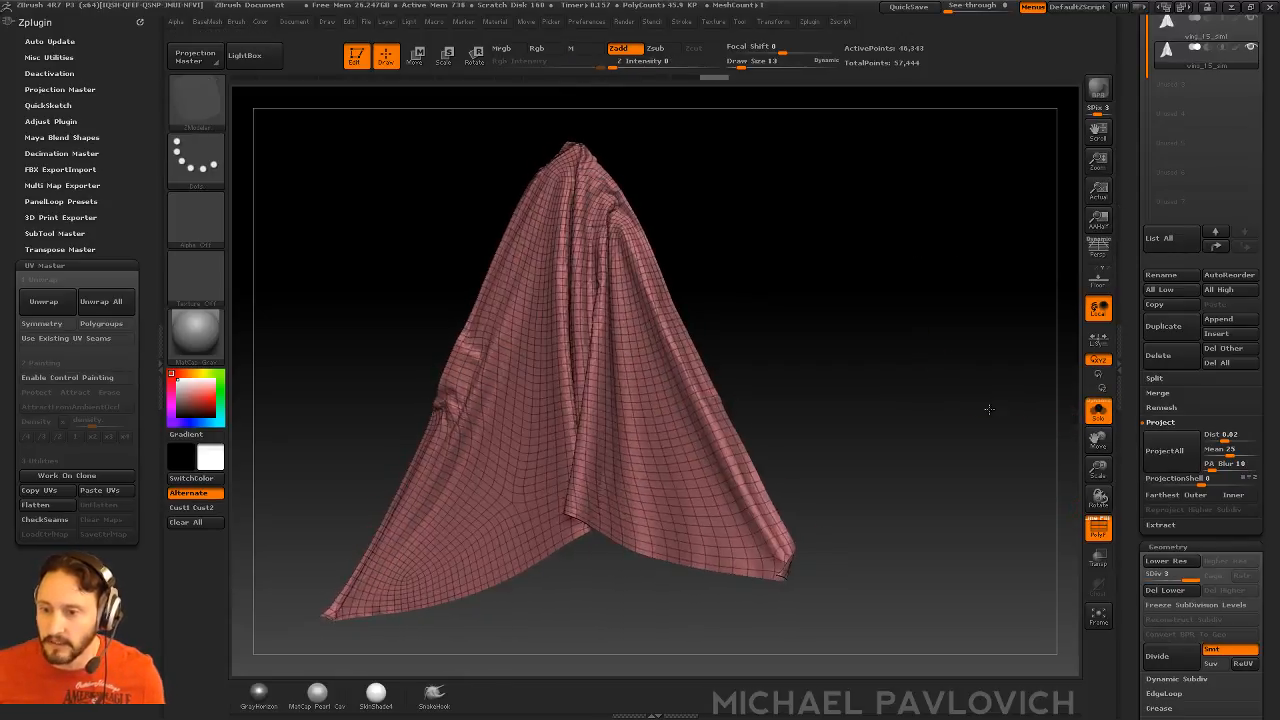
# - Undo the detail projection and the added subdivision levels
pyautogui.hotkey('ctrl', 'z')
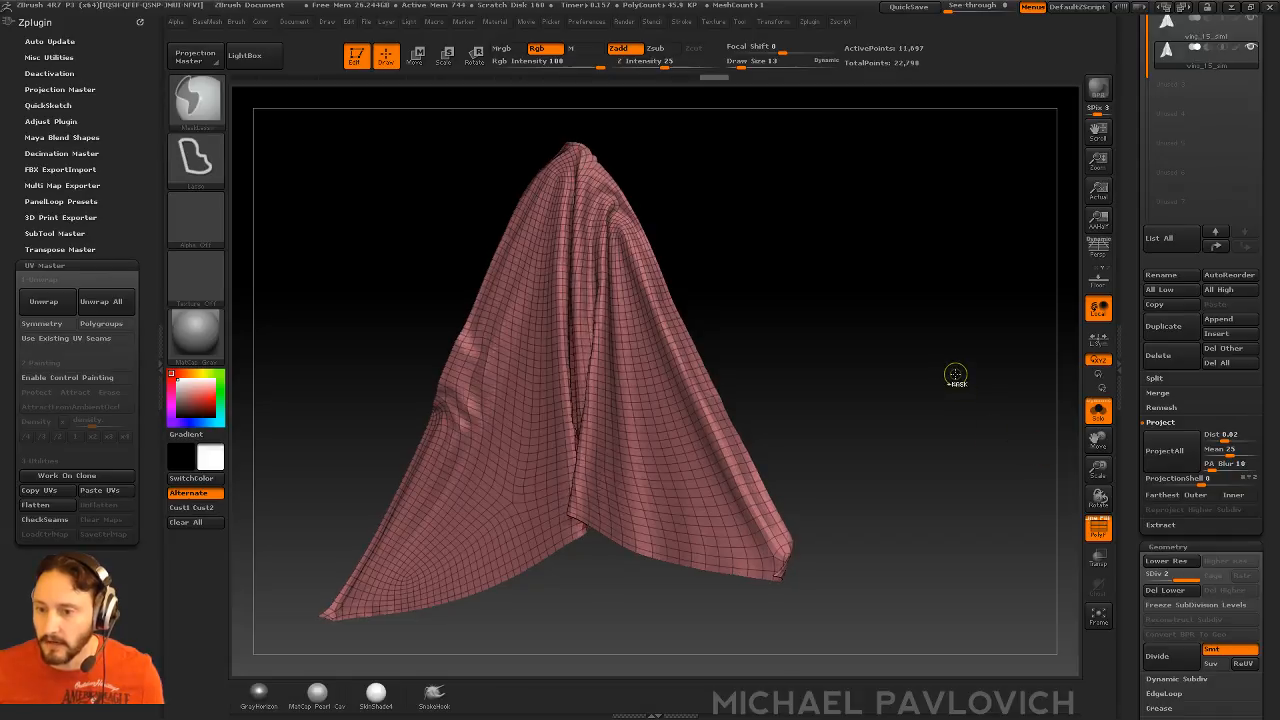
pyautogui.hotkey('ctrl', 'z')
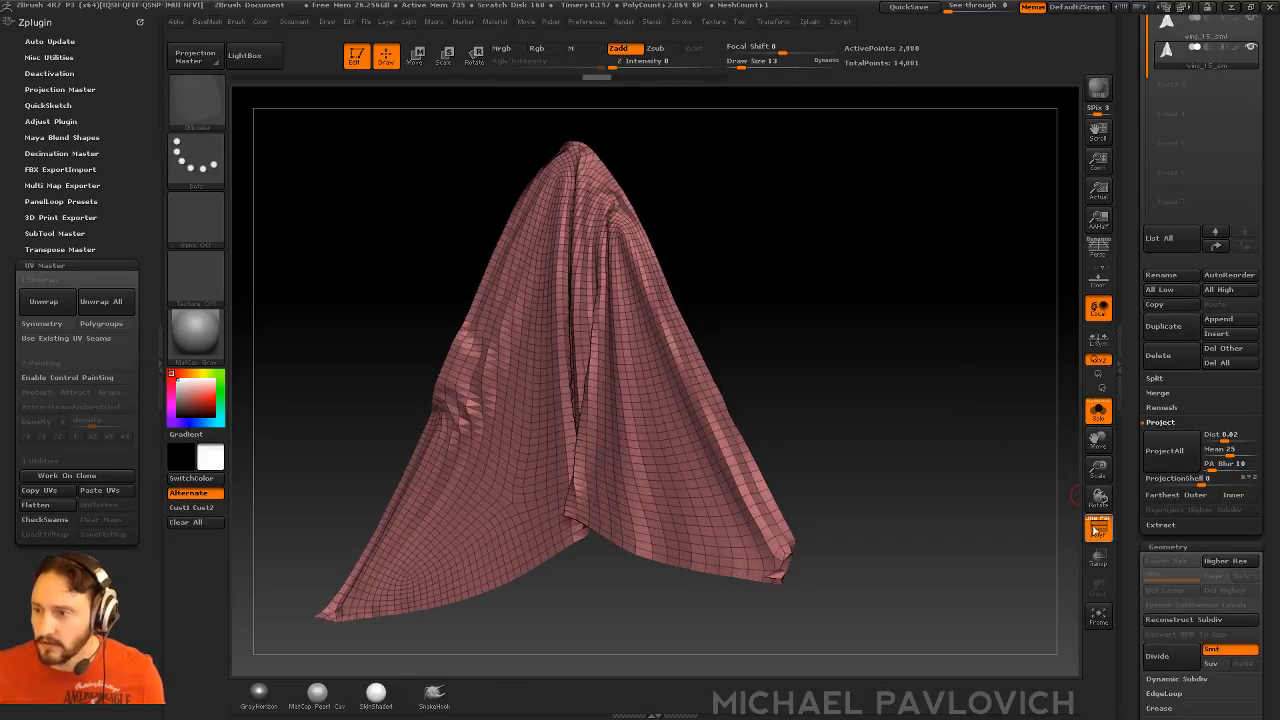
# - Hide the polygon wireframe and examine the membrane's edge for thickness up close
pyautogui.click(1097, 531)
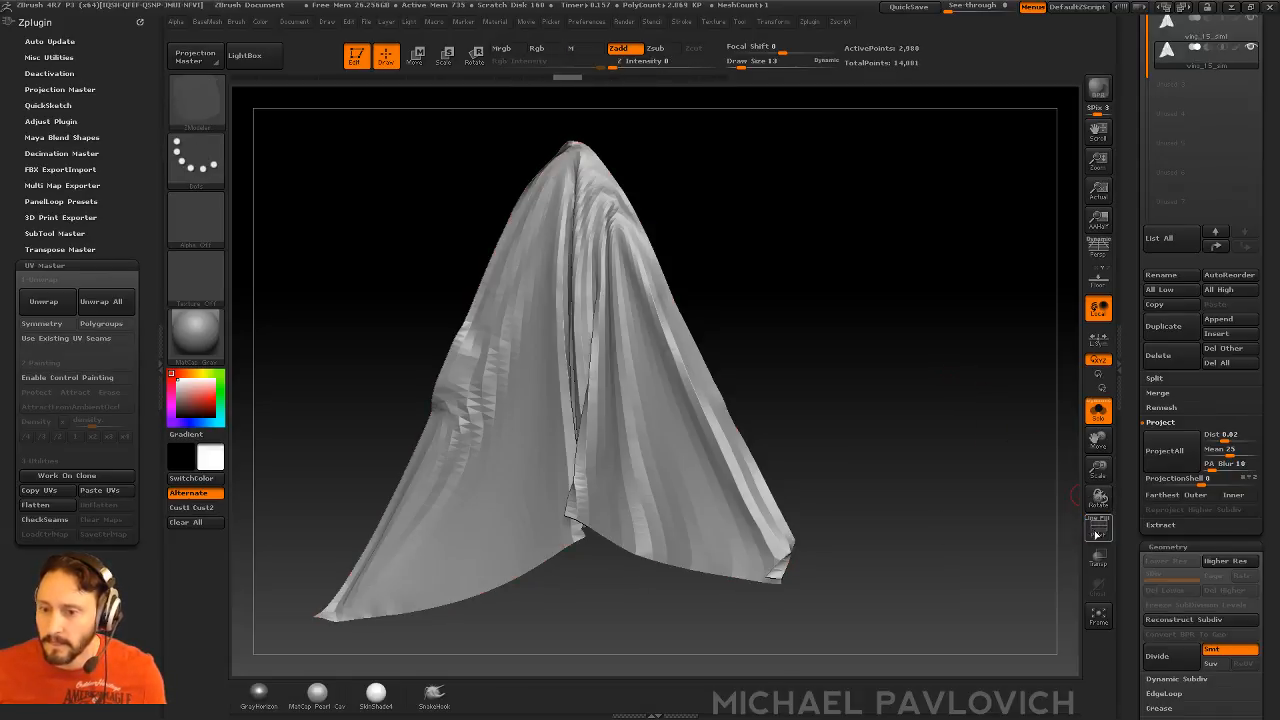
pyautogui.moveTo(967, 473); pyautogui.dragTo(889, 416)
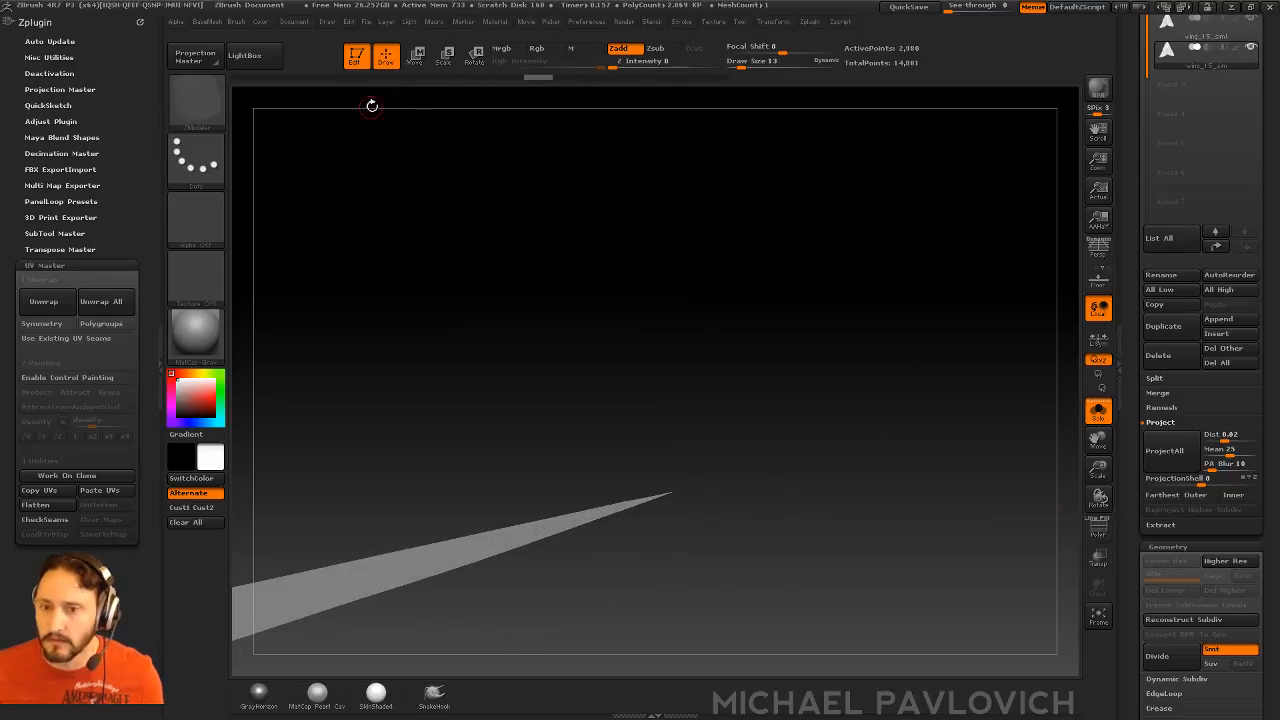
pyautogui.moveTo(542, 86); pyautogui.dragTo(874, 332)
# - Show both membranes with their wireframe and set the ZModeler polygon action to Extrude with All Polygons as target
pyautogui.click(1098, 413)
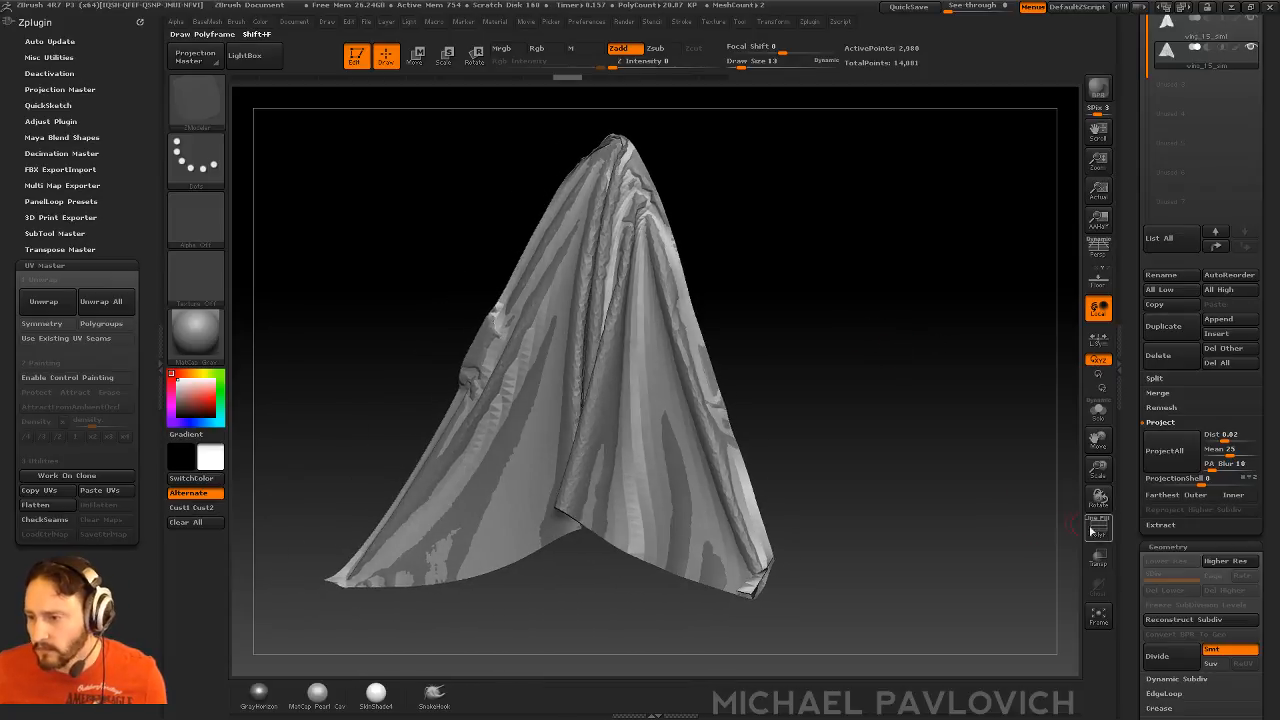
pyautogui.click(1098, 528)
pyautogui.keyDown('alt'); pyautogui.moveTo(940, 392); pyautogui.dragTo(712, 477); pyautogui.keyUp('alt')
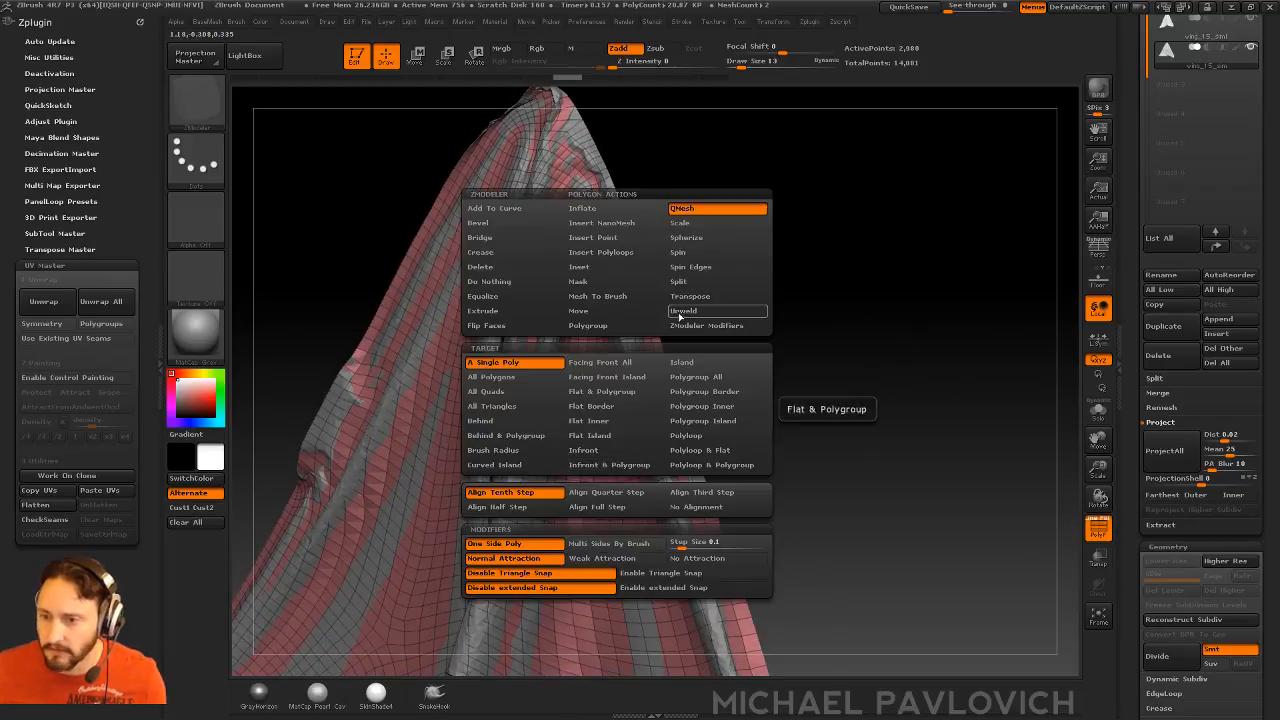
pyautogui.press('space')
pyautogui.click(500, 310)
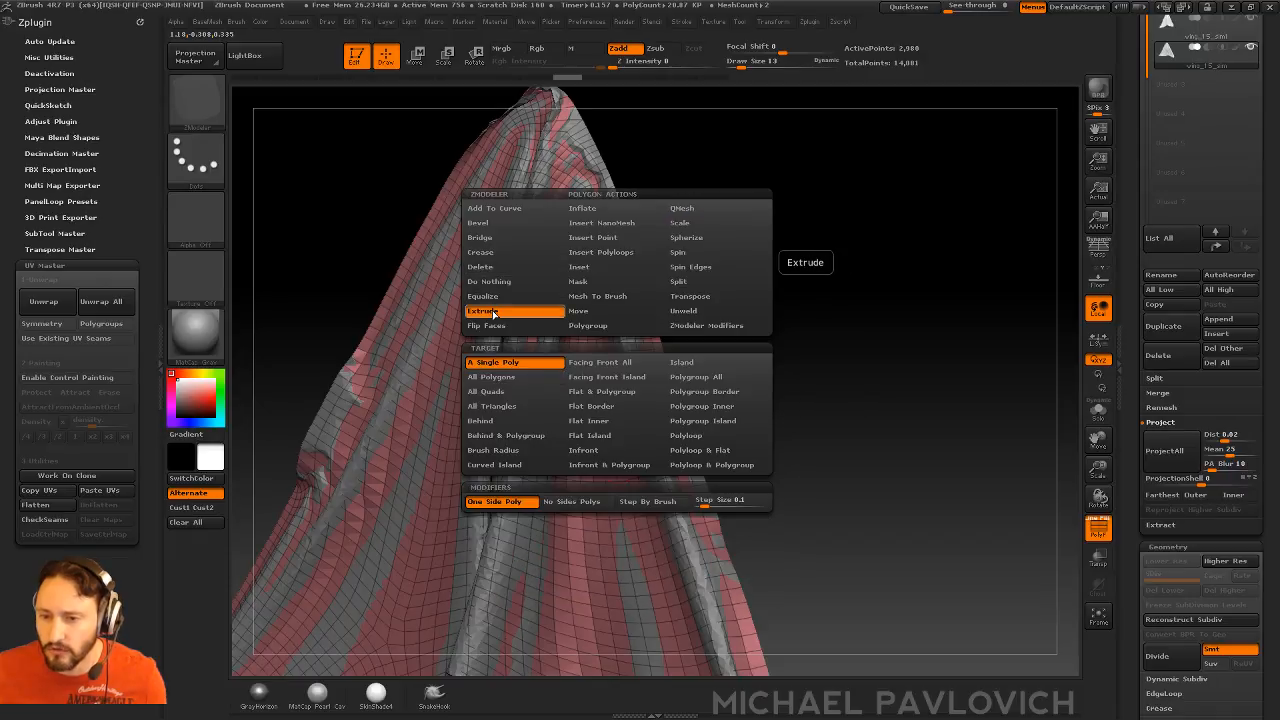
pyautogui.click(512, 379)
# - Try extruding all polygons of the remeshed membrane to give it thickness
pyautogui.moveTo(885, 385)
pyautogui.mouseDown()
pyautogui.moveTo(920, 343)
pyautogui.moveTo(884, 362)
pyautogui.mouseUp()
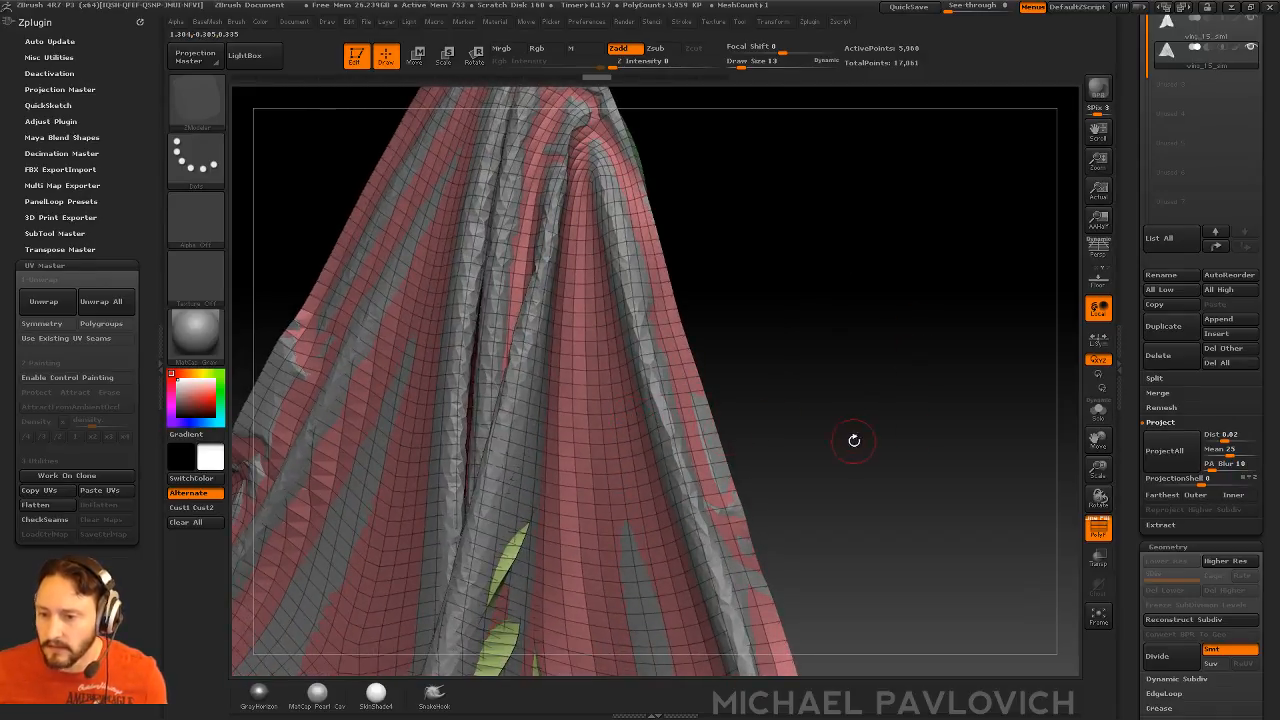
pyautogui.moveTo(849, 443); pyautogui.dragTo(528, 351)
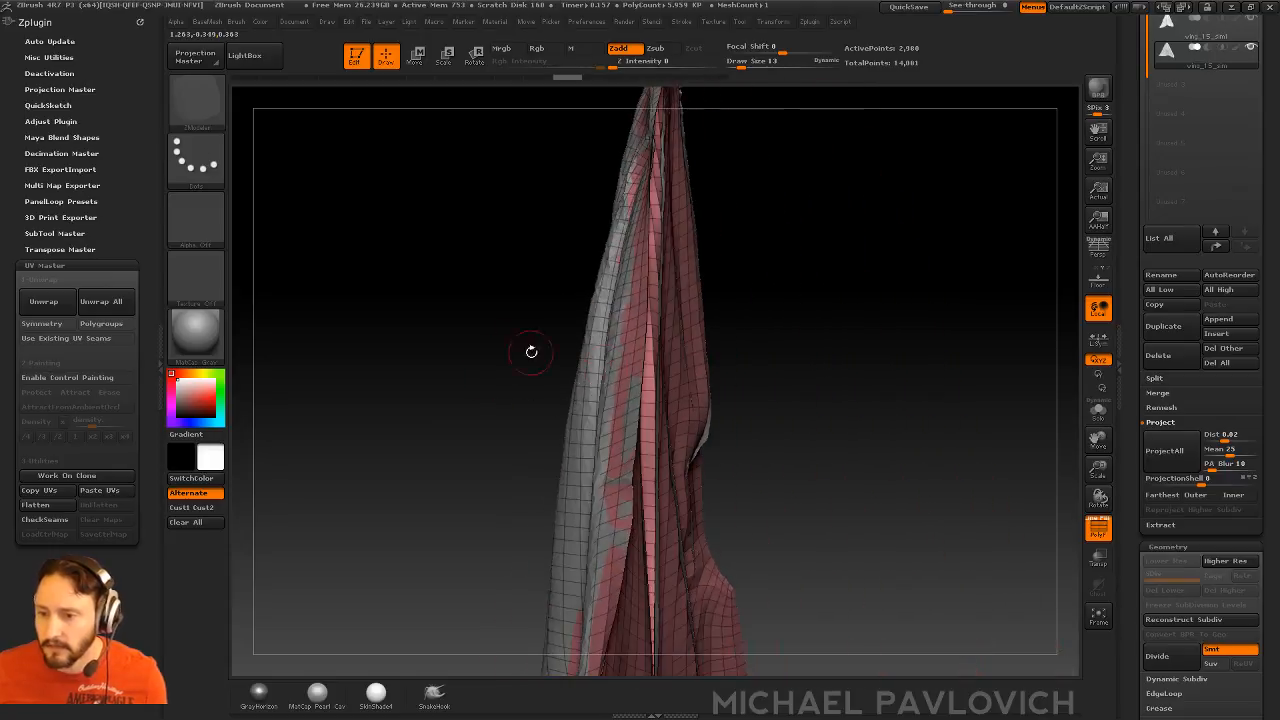
pyautogui.moveTo(630, 380); pyautogui.dragTo(646, 372)
pyautogui.moveTo(740, 380); pyautogui.dragTo(868, 391)
pyautogui.keyDown('ctrl'); pyautogui.keyDown('shift'); pyautogui.click(629, 358); pyautogui.keyUp('shift'); pyautogui.keyUp('ctrl')
# - Extrude all polygons of the remeshed membrane slightly to turn it into a thin shell
pyautogui.press('f')
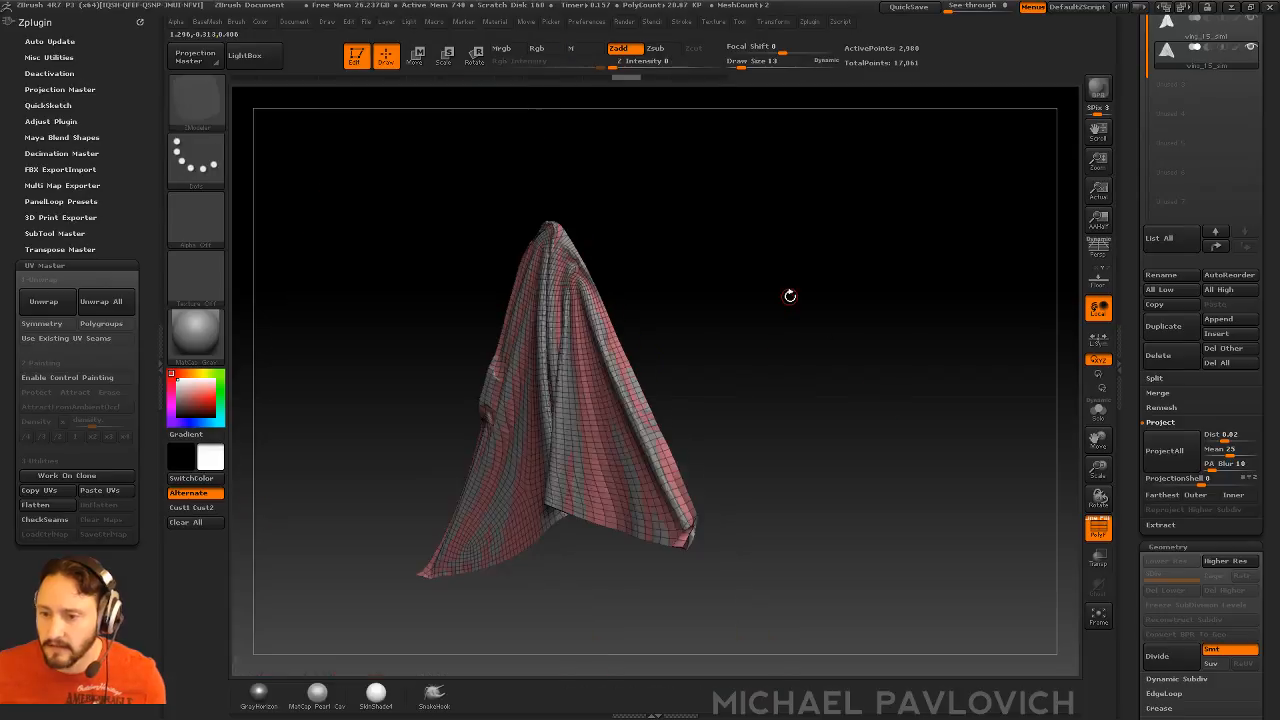
pyautogui.moveTo(805, 319); pyautogui.dragTo(869, 295)
pyautogui.press('3')
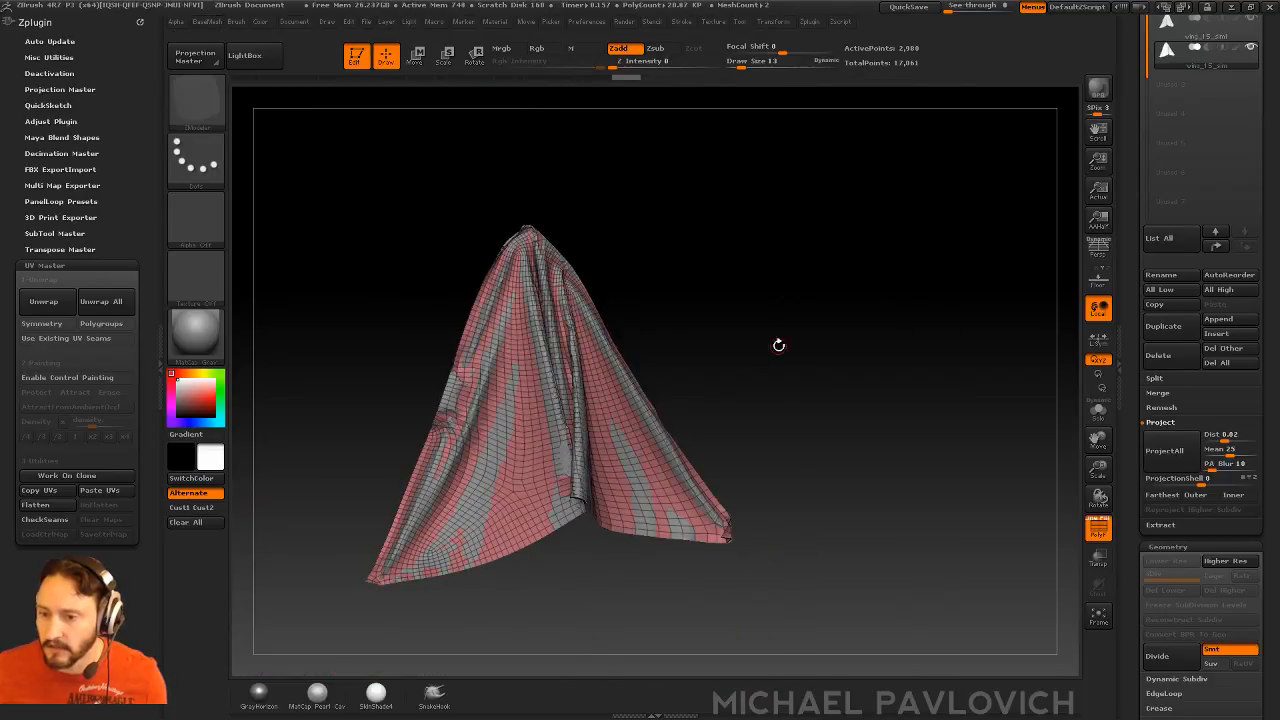
pyautogui.moveTo(808, 360); pyautogui.dragTo(804, 326)
pyautogui.keyDown('ctrl'); pyautogui.keyDown('shift'); pyautogui.click(804, 326); pyautogui.keyUp('shift'); pyautogui.keyUp('ctrl')
# - Crease the polygroup borders of the thickened membrane and subdivide it to level 2
pyautogui.press('3')
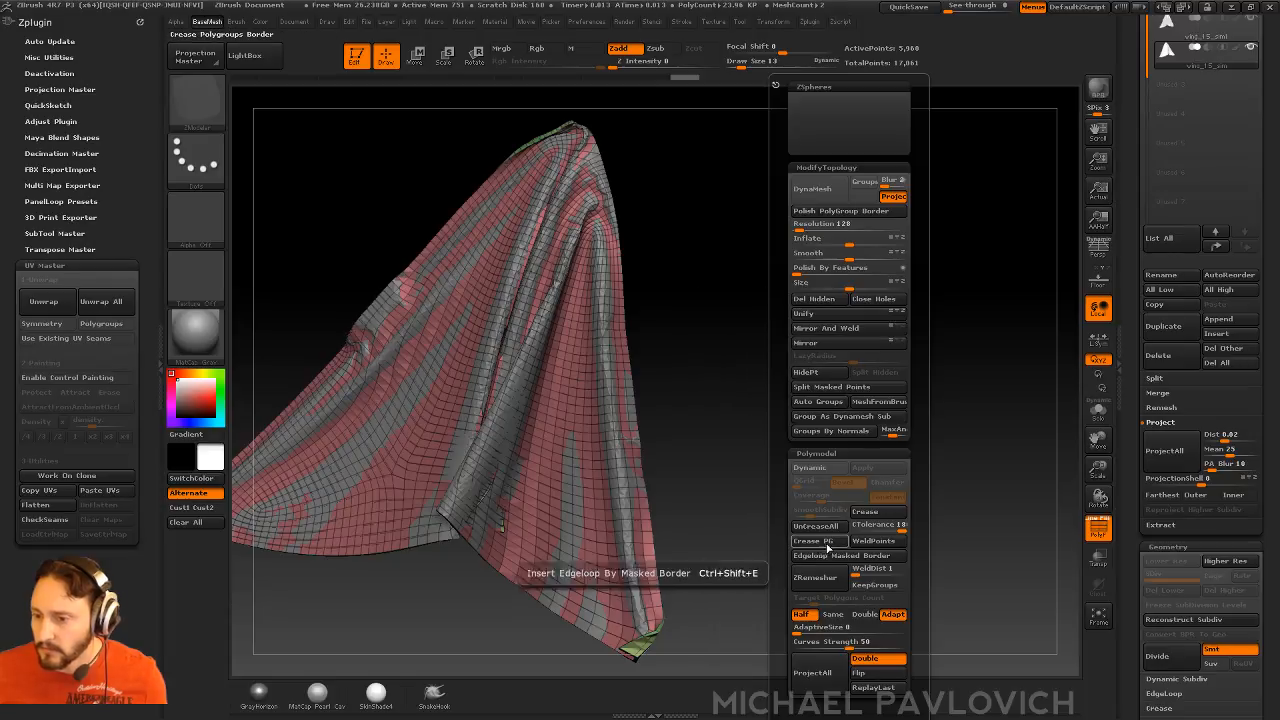
pyautogui.moveTo(786, 480); pyautogui.dragTo(760, 434)
pyautogui.hotkey('ctrl', 'd')
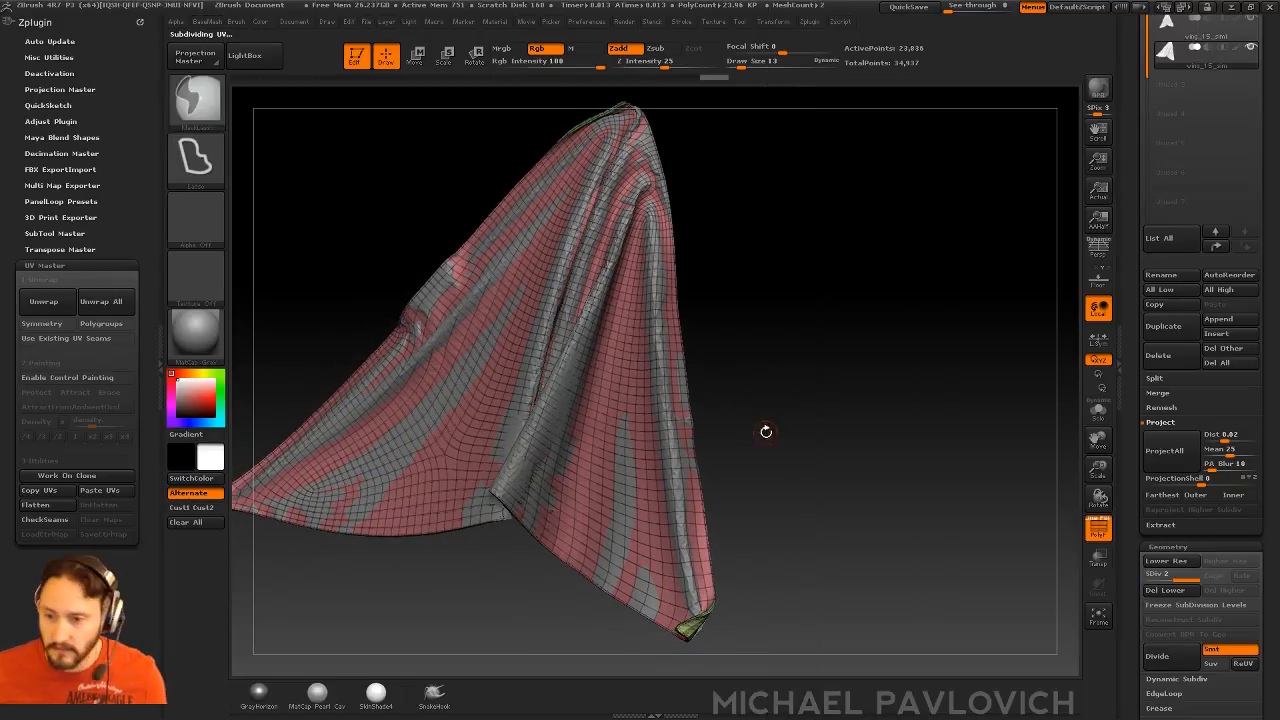
# - Try projecting the original cloth detail onto the isolated front polygroup of the shell at subdivision levels 2 and 3
pyautogui.press('3')
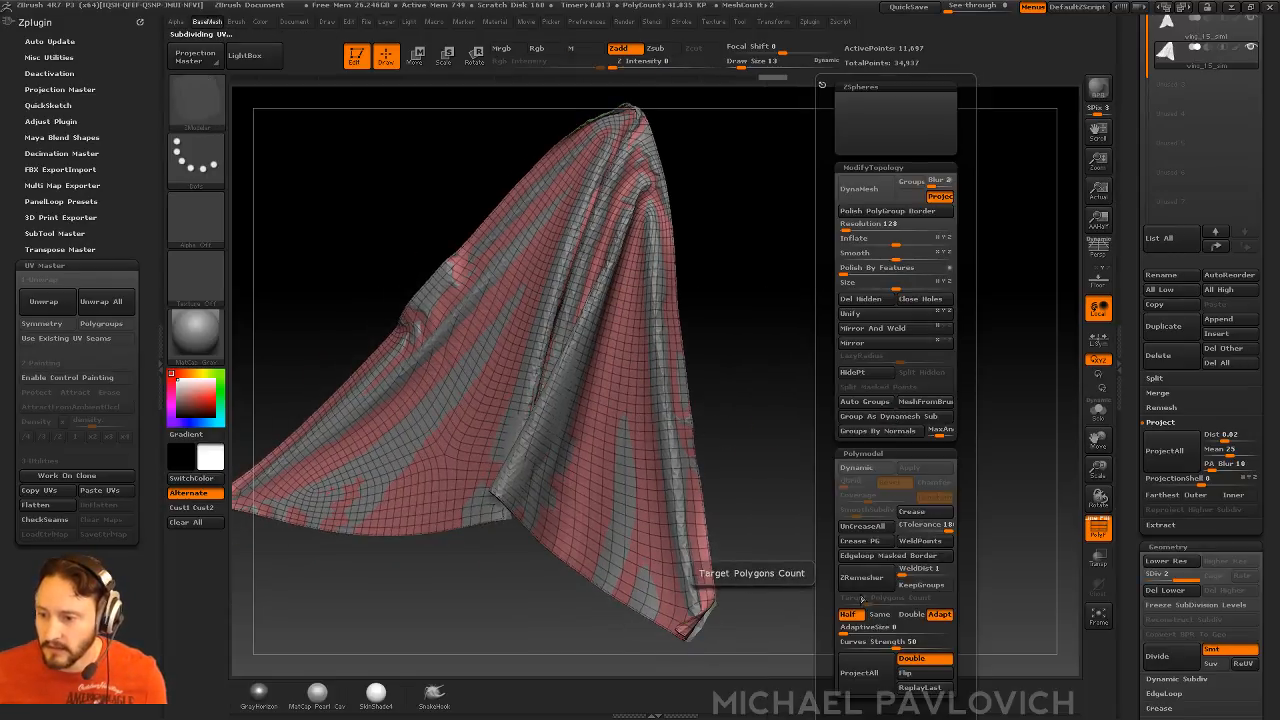
pyautogui.keyDown('ctrl'); pyautogui.keyDown('shift'); pyautogui.click(856, 320); pyautogui.keyUp('shift'); pyautogui.keyUp('ctrl')
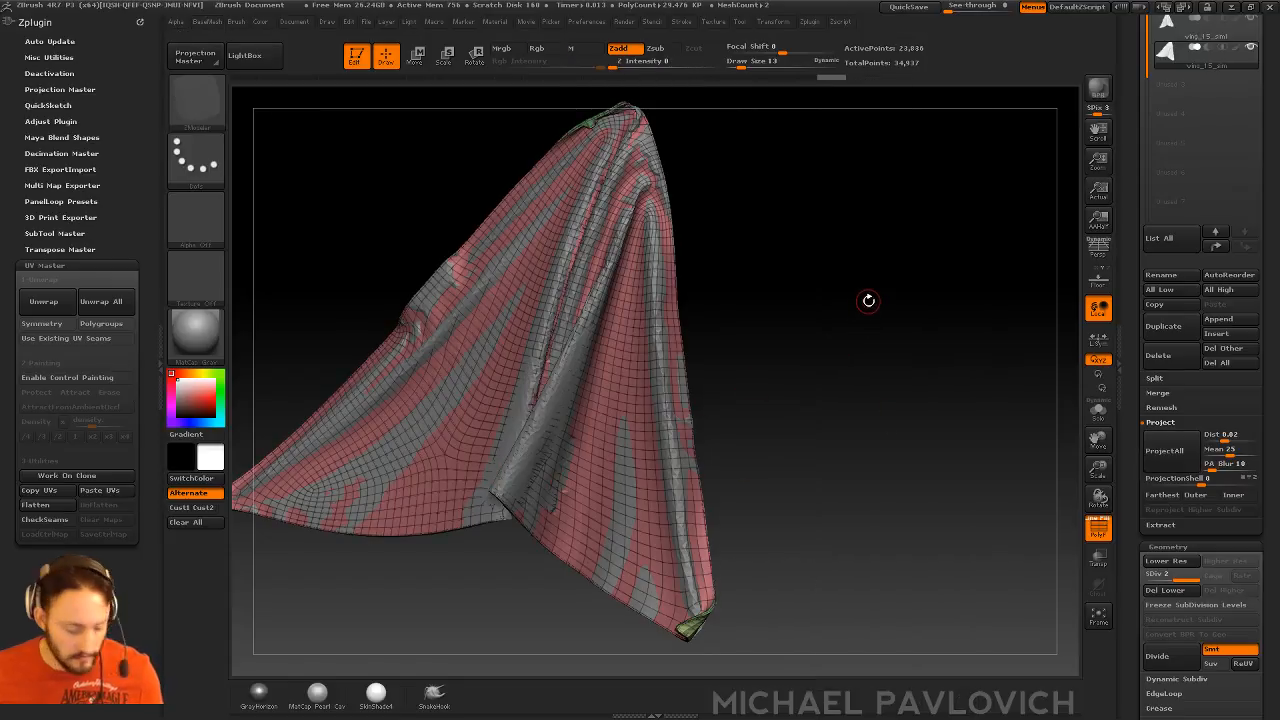
pyautogui.hotkey('ctrl', 'shift')
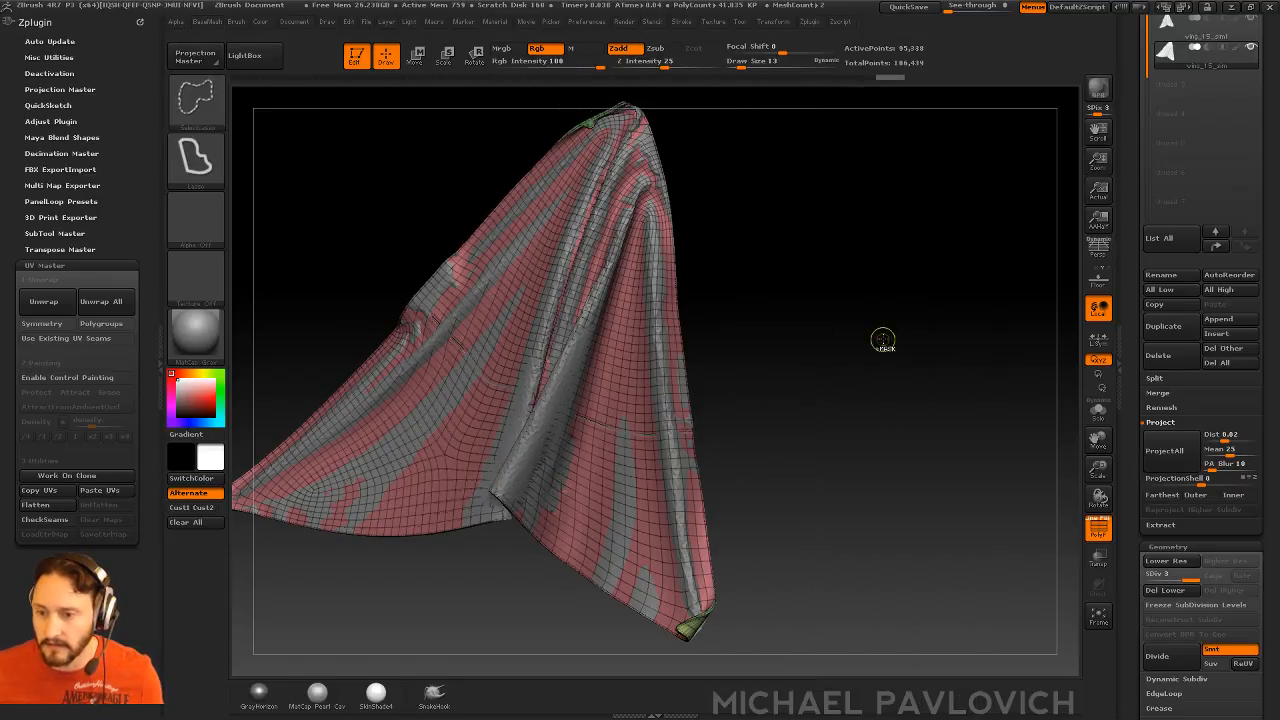
pyautogui.keyDown('ctrl'); pyautogui.keyDown('shift'); pyautogui.click(632, 375); pyautogui.keyUp('shift'); pyautogui.keyUp('ctrl')
pyautogui.press('4')
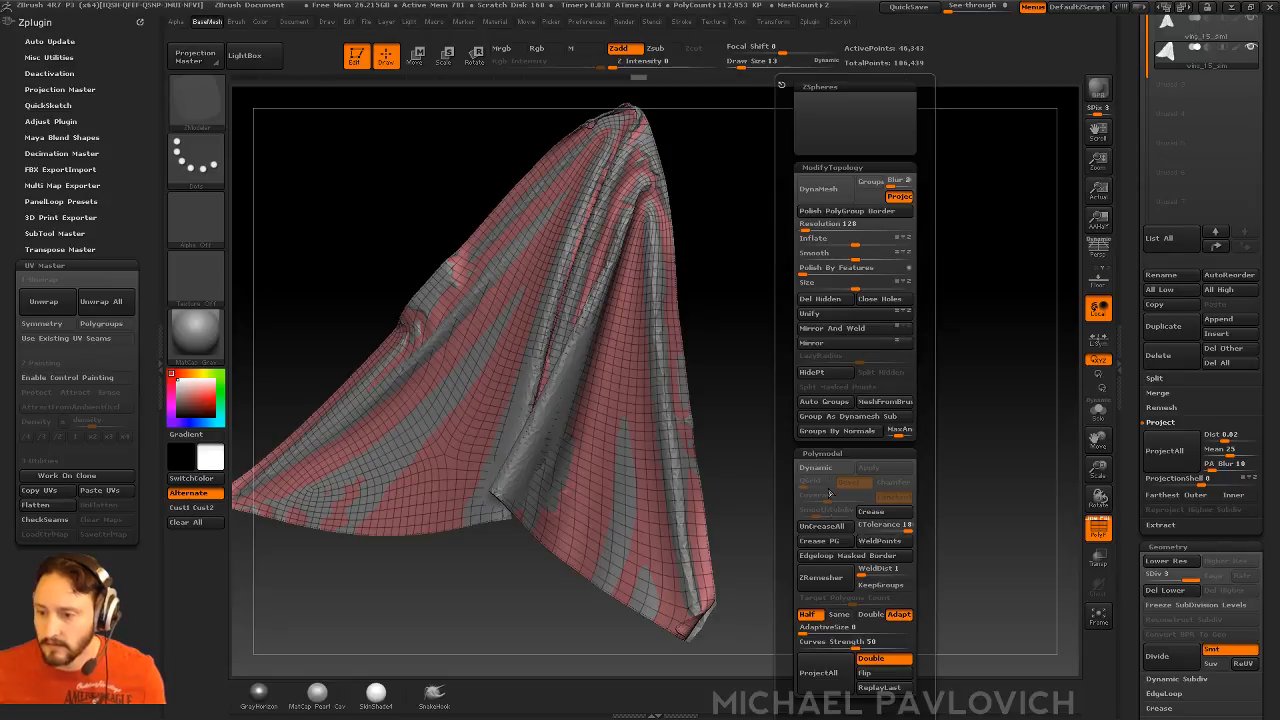
pyautogui.click(831, 671)
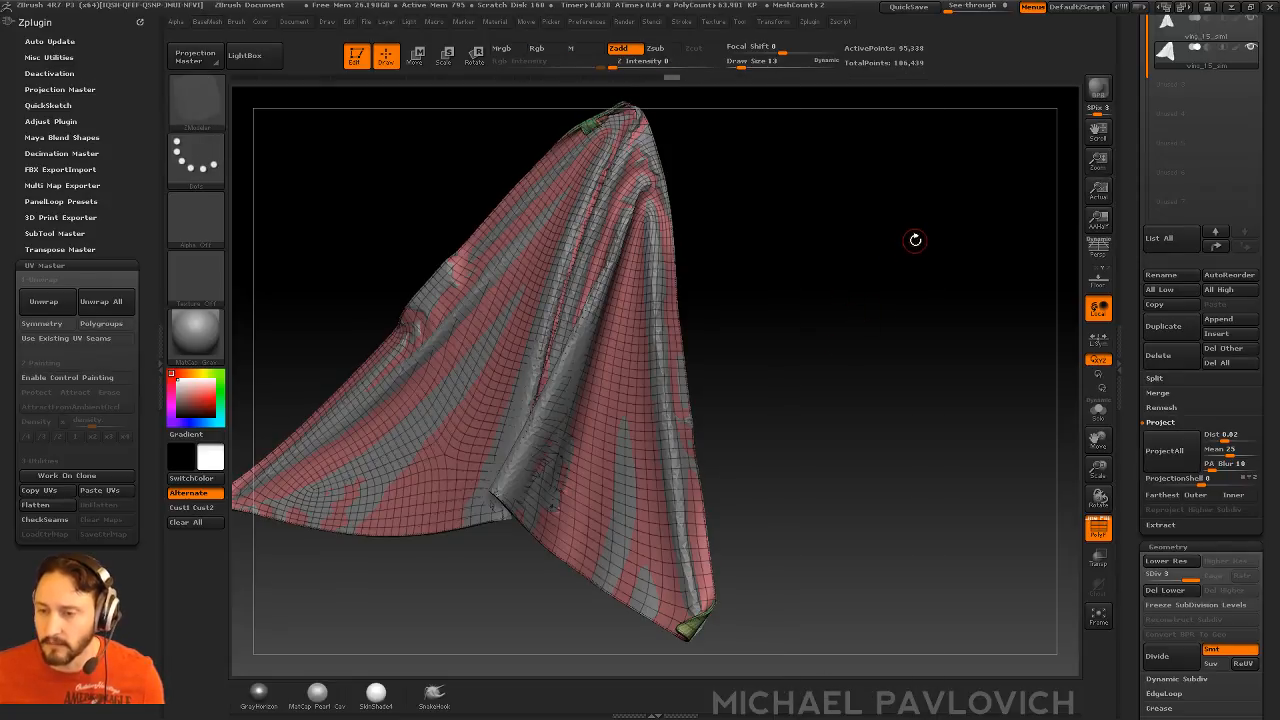
pyautogui.keyDown('ctrl'); pyautogui.keyDown('shift'); pyautogui.click(908, 240); pyautogui.keyUp('shift'); pyautogui.keyUp('ctrl')
# - Solo the projected shell and examine the front polygroup along the central fold for projection errors
pyautogui.moveTo(906, 257); pyautogui.dragTo(1000, 218)
pyautogui.click(1098, 411)
pyautogui.moveTo(1038, 411); pyautogui.dragTo(920, 374)
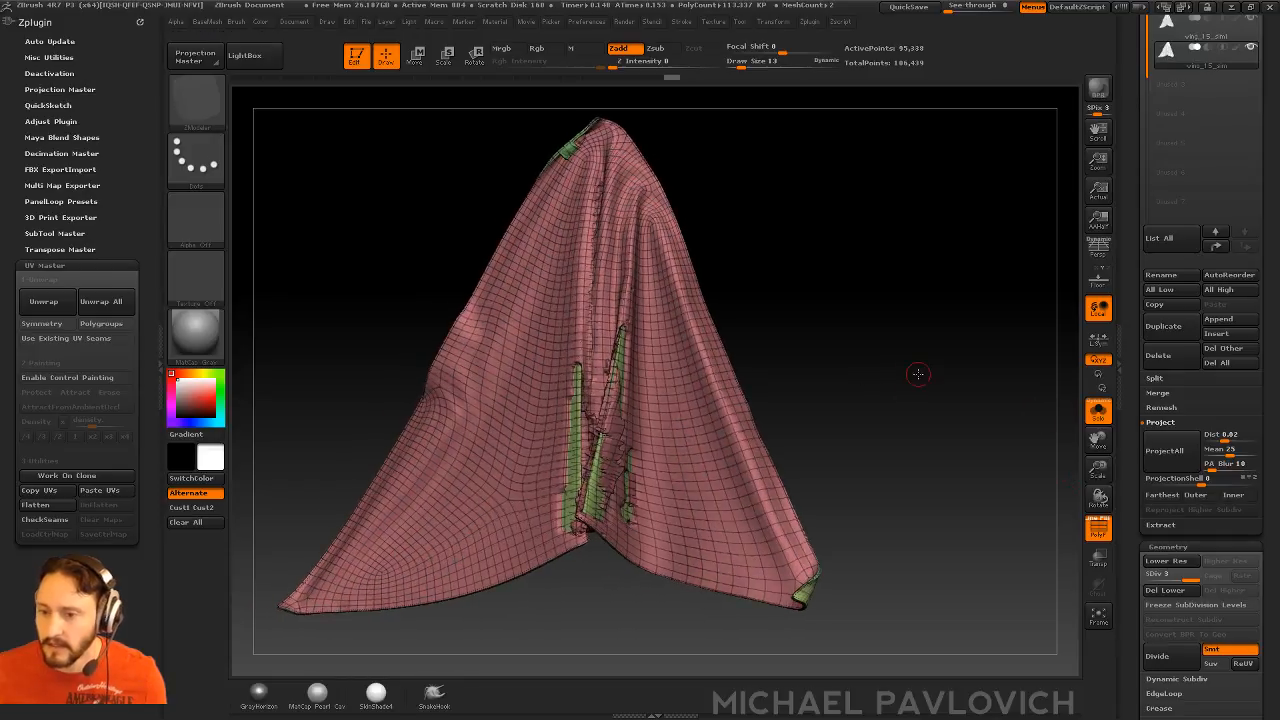
pyautogui.keyDown('ctrl'); pyautogui.keyDown('shift'); pyautogui.click(683, 430); pyautogui.keyUp('shift'); pyautogui.keyUp('ctrl')
pyautogui.moveTo(847, 323)
pyautogui.mouseDown()
pyautogui.moveTo(889, 263)
pyautogui.moveTo(864, 320)
pyautogui.mouseUp()
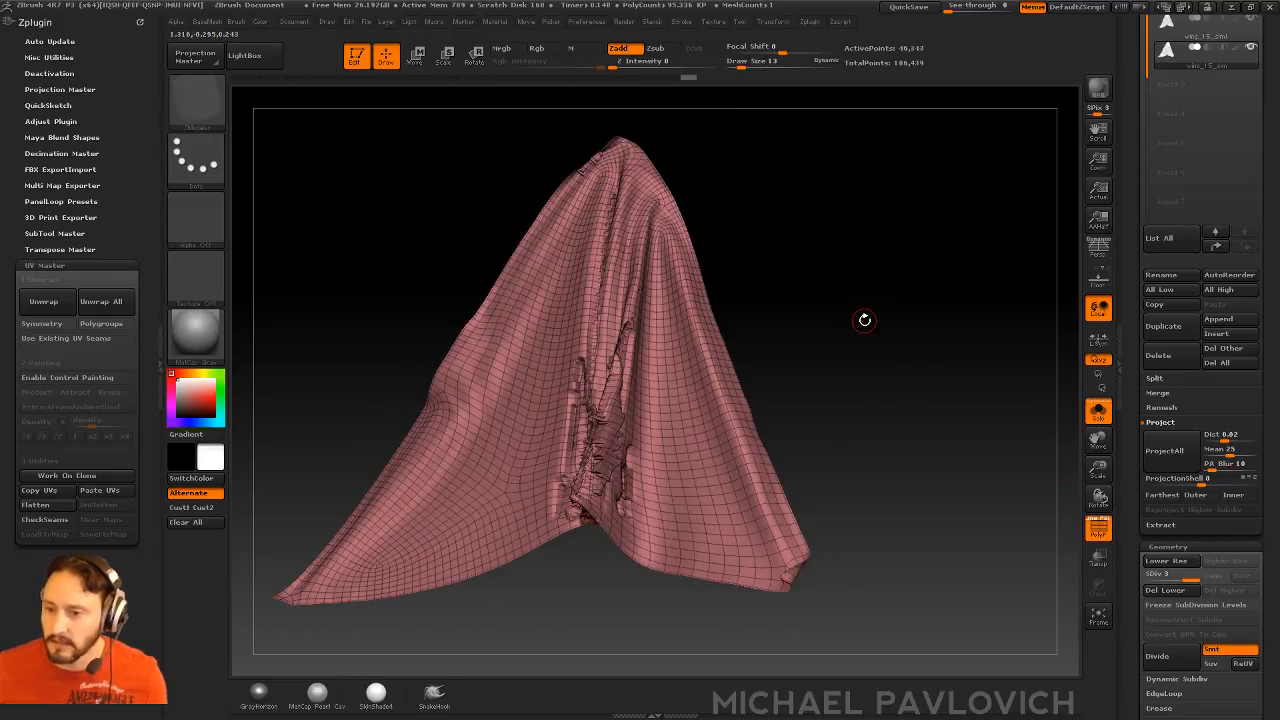
pyautogui.keyDown('ctrl'); pyautogui.keyDown('shift'); pyautogui.click(865, 320); pyautogui.keyUp('shift'); pyautogui.keyUp('ctrl')
# - Open the shell's display properties to check its double-sided setting
pyautogui.scroll(-10, 1132, 296)
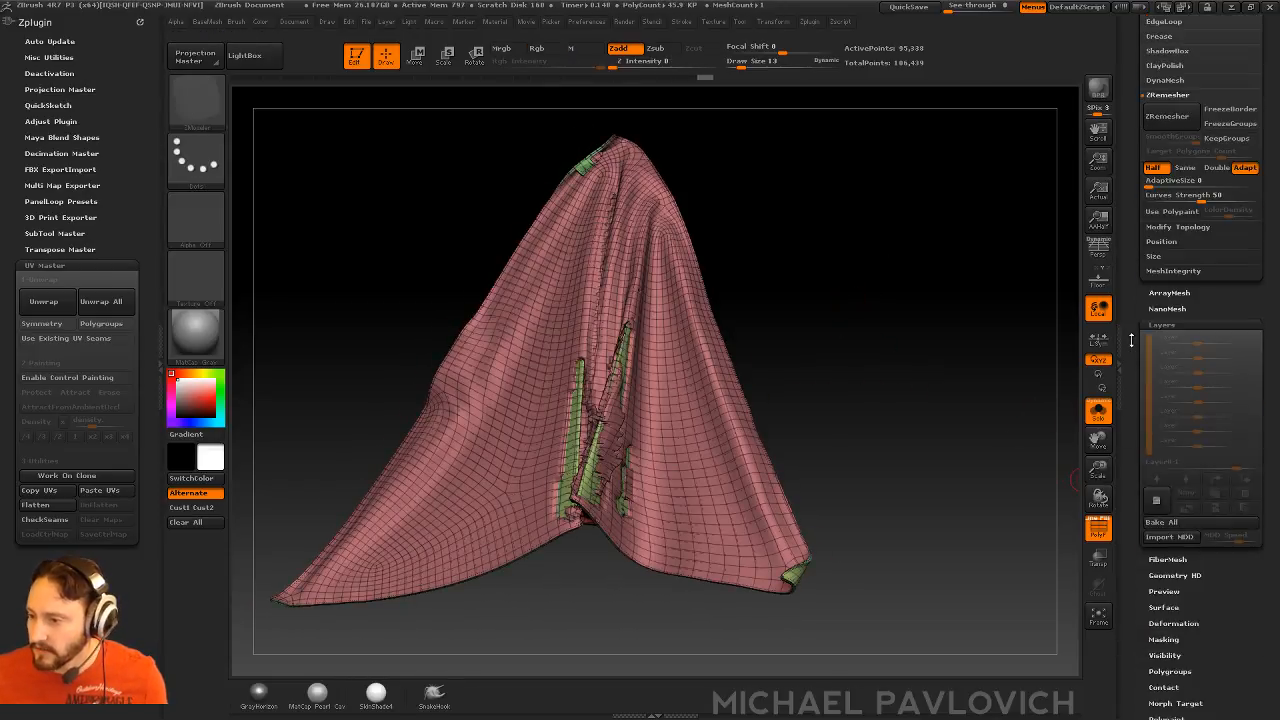
pyautogui.press('shift')
pyautogui.click(1170, 424)
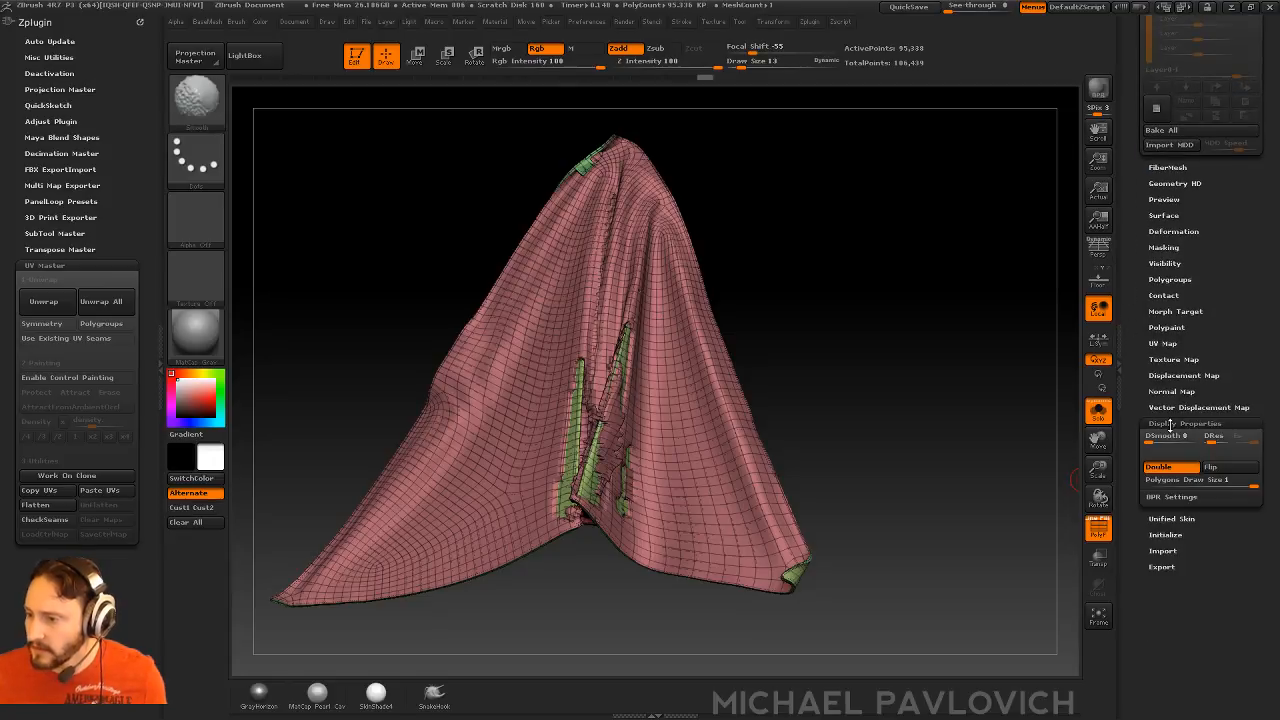
pyautogui.click(1158, 466)
# - Undo the projections and subdivisions back to the unsubdivided extruded shell
pyautogui.hotkey('ctrl', 'z')
pyautogui.hotkey('ctrl', 'z')
pyautogui.hotkey('ctrl', 'z')
pyautogui.hotkey('ctrl', 'z')
pyautogui.hotkey('ctrl', 'z')
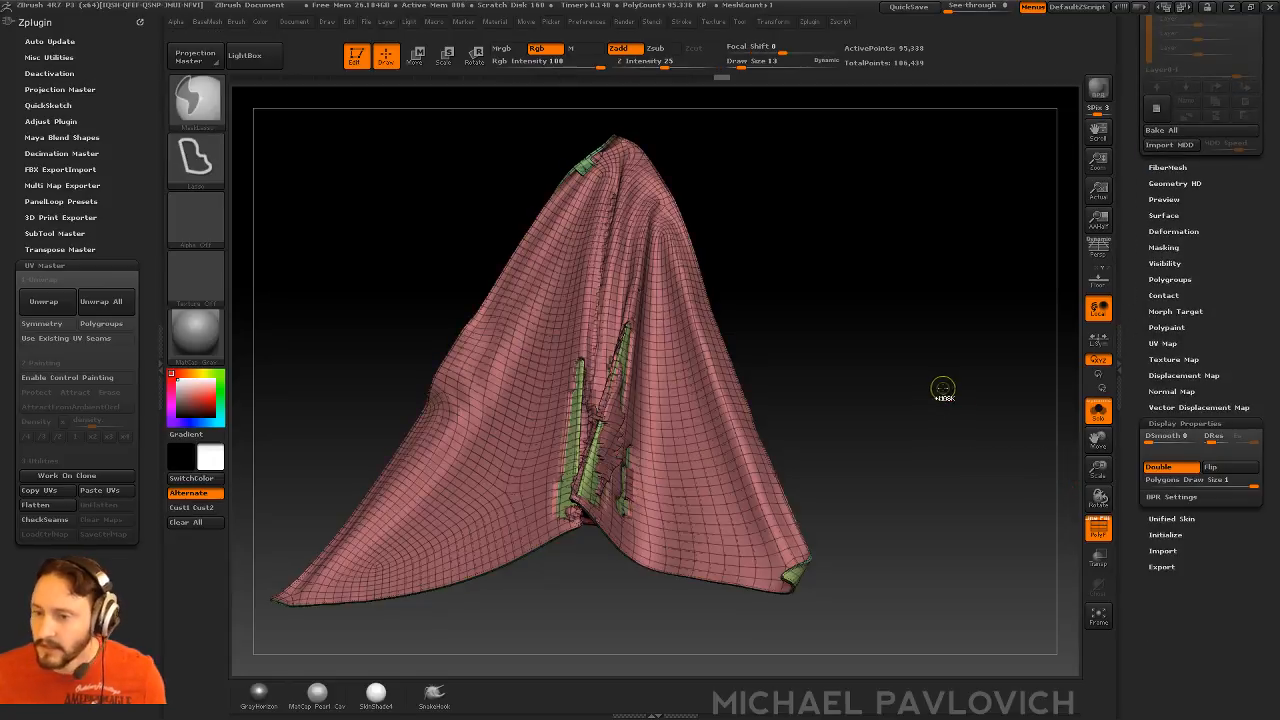
pyautogui.hotkey('ctrl', 'z')
pyautogui.hotkey('ctrl', 'z')
pyautogui.hotkey('ctrl', 'z')
pyautogui.hotkey('ctrl', 'z')
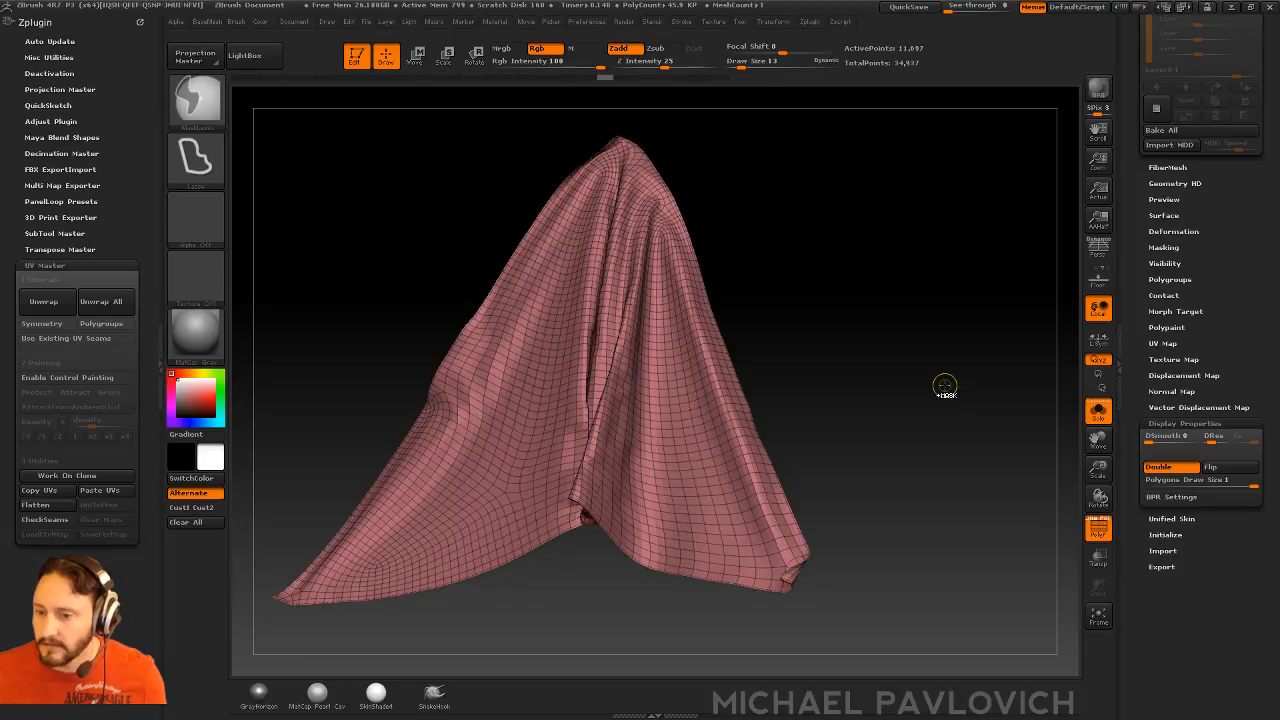
pyautogui.hotkey('ctrl', 'z')
pyautogui.hotkey('ctrl', 'z')
pyautogui.hotkey('ctrl', 'z')
pyautogui.hotkey('ctrl', 'z')
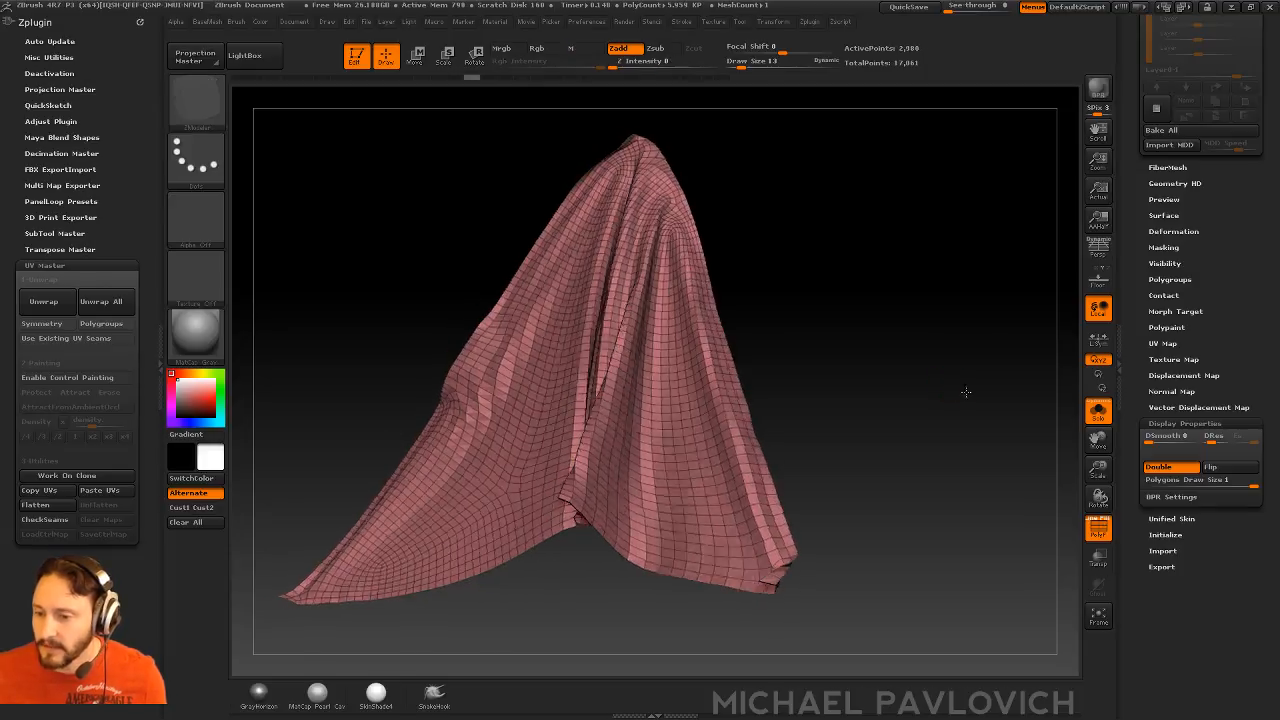
pyautogui.hotkey('ctrl', 'z')
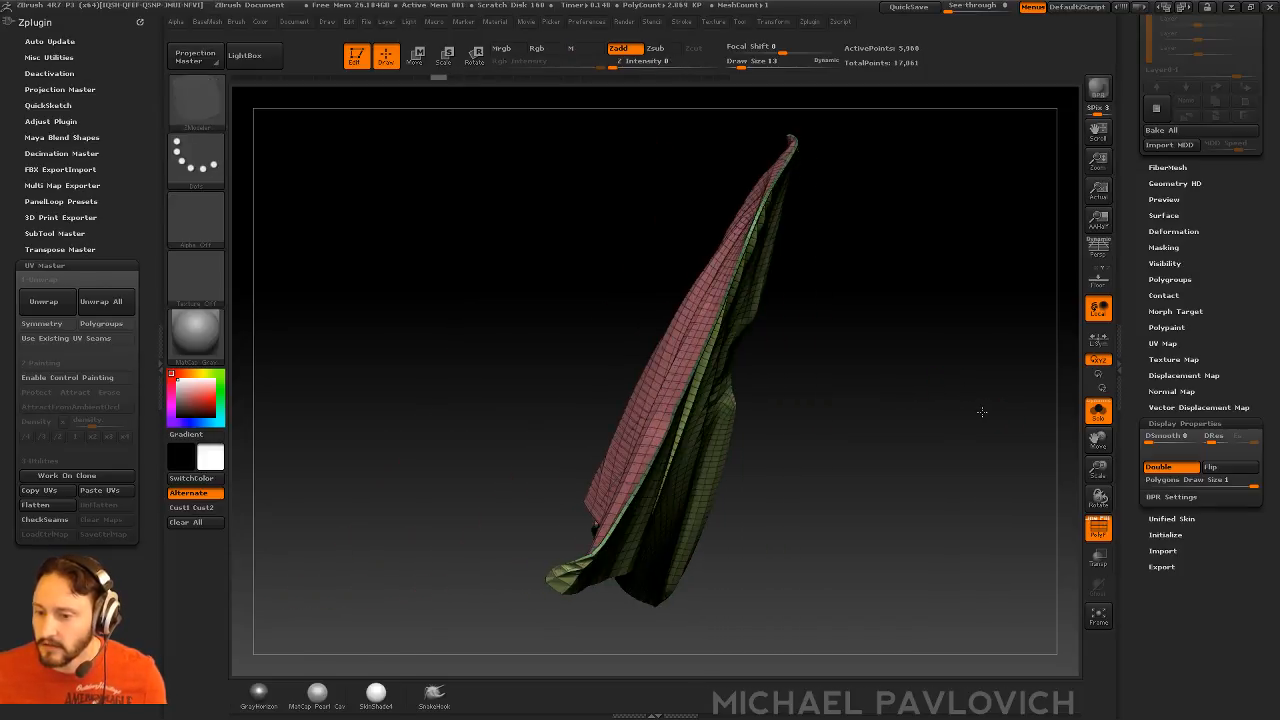
# - Turn off double-sided display for the shell and check which way its faces point
pyautogui.moveTo(958, 398); pyautogui.dragTo(1030, 420)
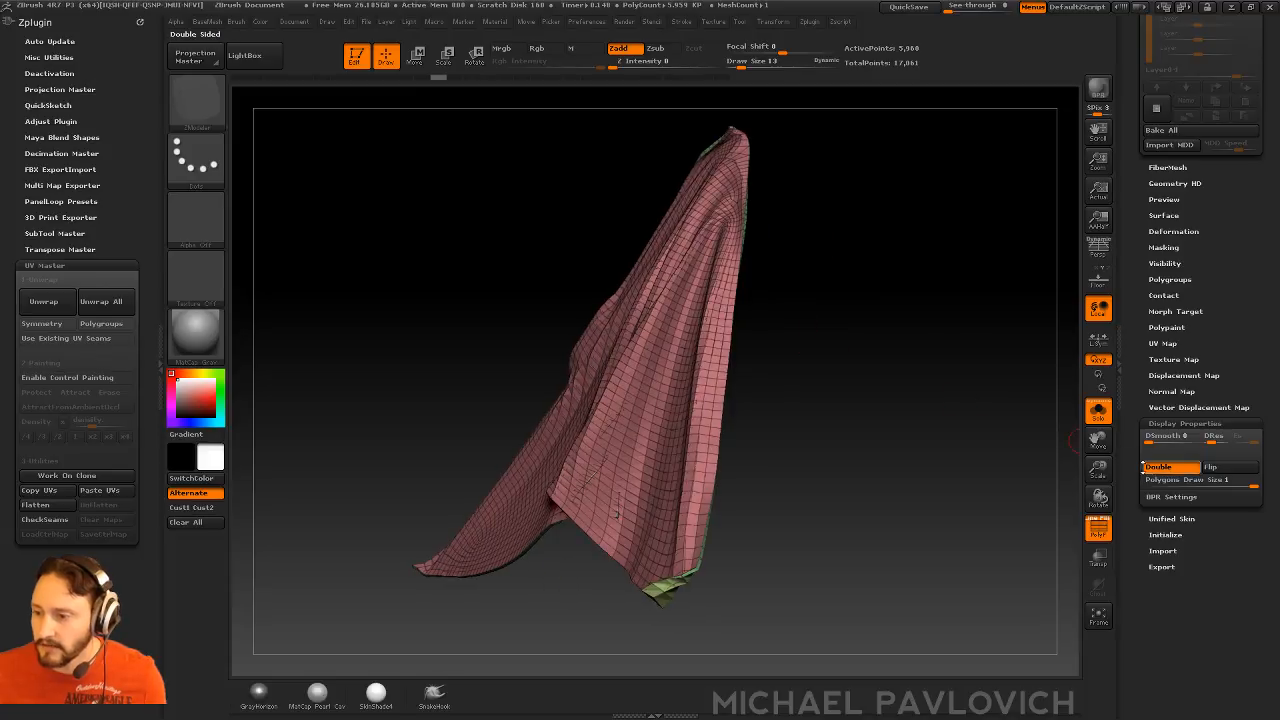
pyautogui.click(1172, 468)
pyautogui.moveTo(954, 457); pyautogui.dragTo(1010, 466)
pyautogui.click(1212, 467)
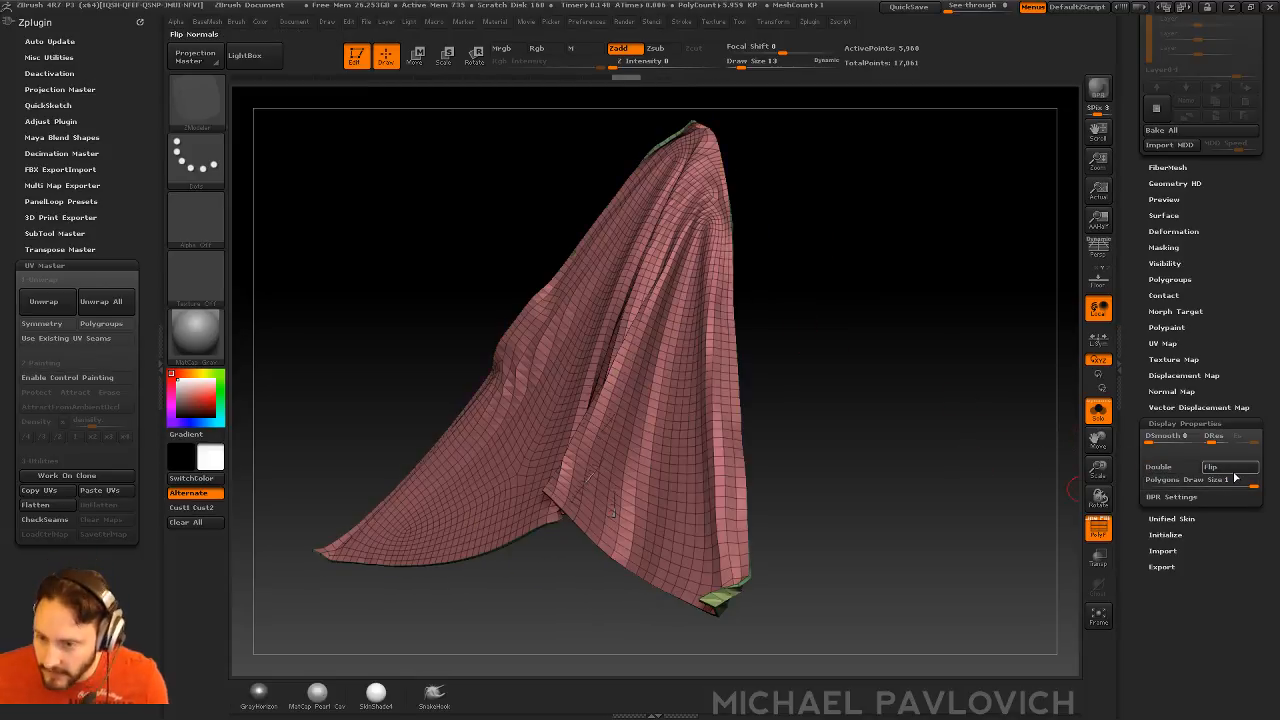
pyautogui.moveTo(937, 406); pyautogui.dragTo(833, 428)
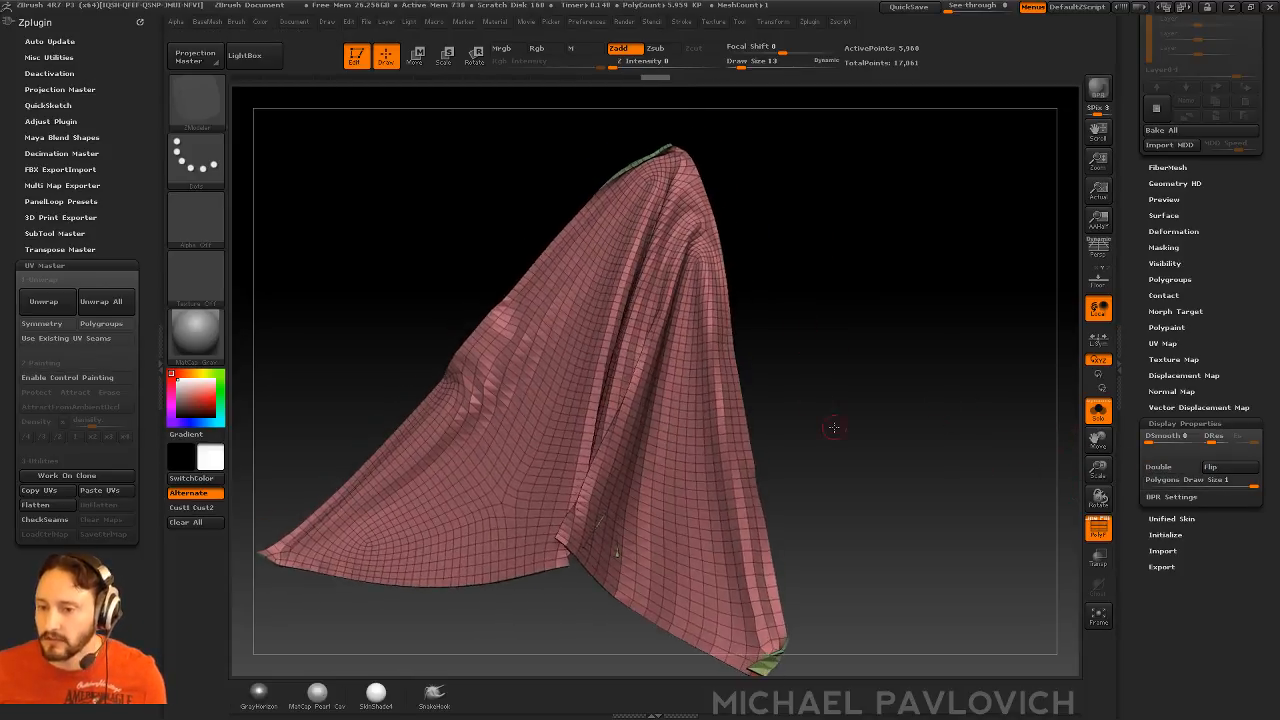
pyautogui.keyDown('alt'); pyautogui.moveTo(859, 386); pyautogui.dragTo(843, 361); pyautogui.keyUp('alt')
# - Crease the polygroup borders of the unsubdivided shell
pyautogui.moveTo(1128, 368); pyautogui.dragTo(1128, 560)
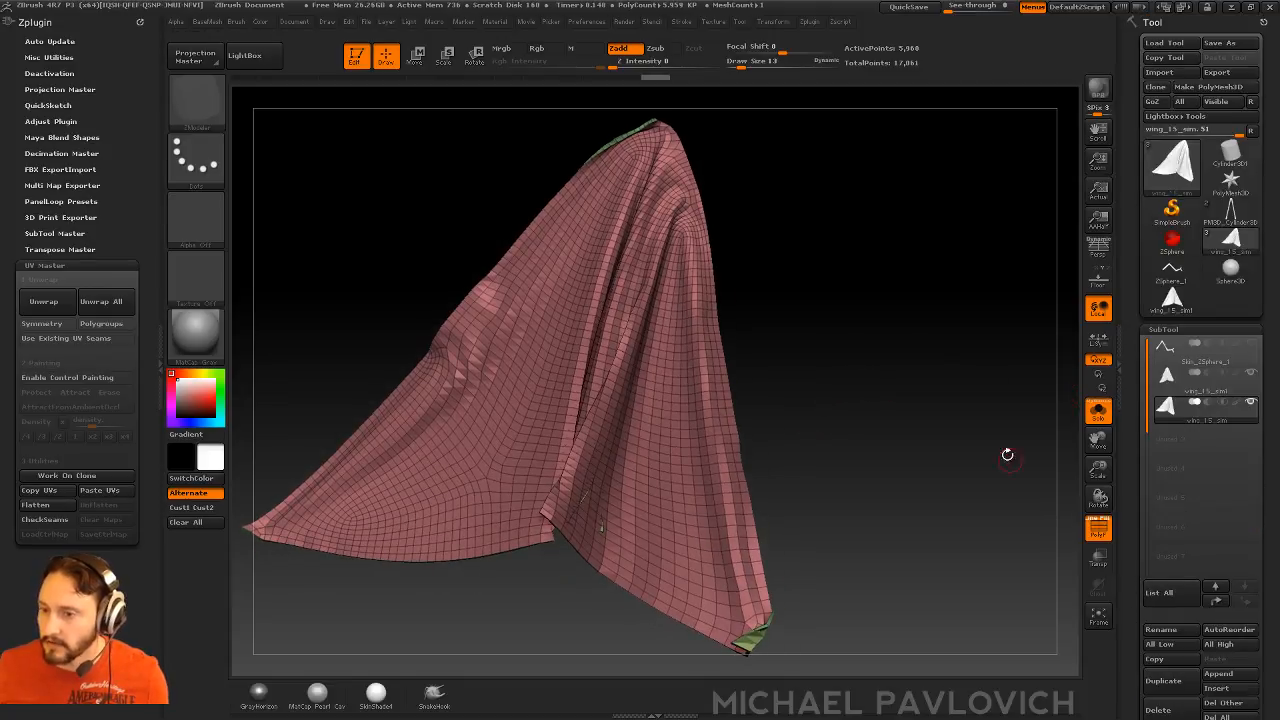
pyautogui.press('2')
pyautogui.click(917, 541)
pyautogui.moveTo(812, 368); pyautogui.dragTo(771, 354)
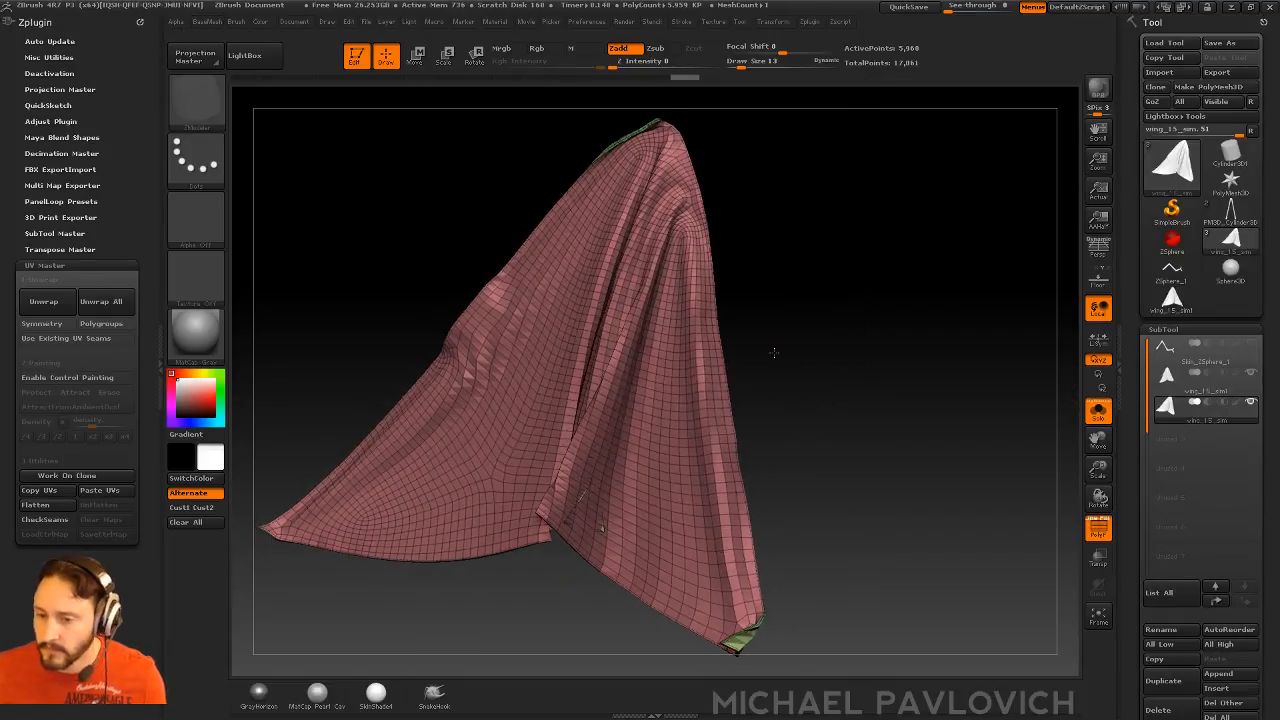
# - Isolate the shell's front polygroup, project the original cloth detail onto it at the base level, and show the whole shell again
pyautogui.keyDown('ctrl'); pyautogui.keyDown('shift'); pyautogui.click(634, 360); pyautogui.keyUp('shift'); pyautogui.keyUp('ctrl')
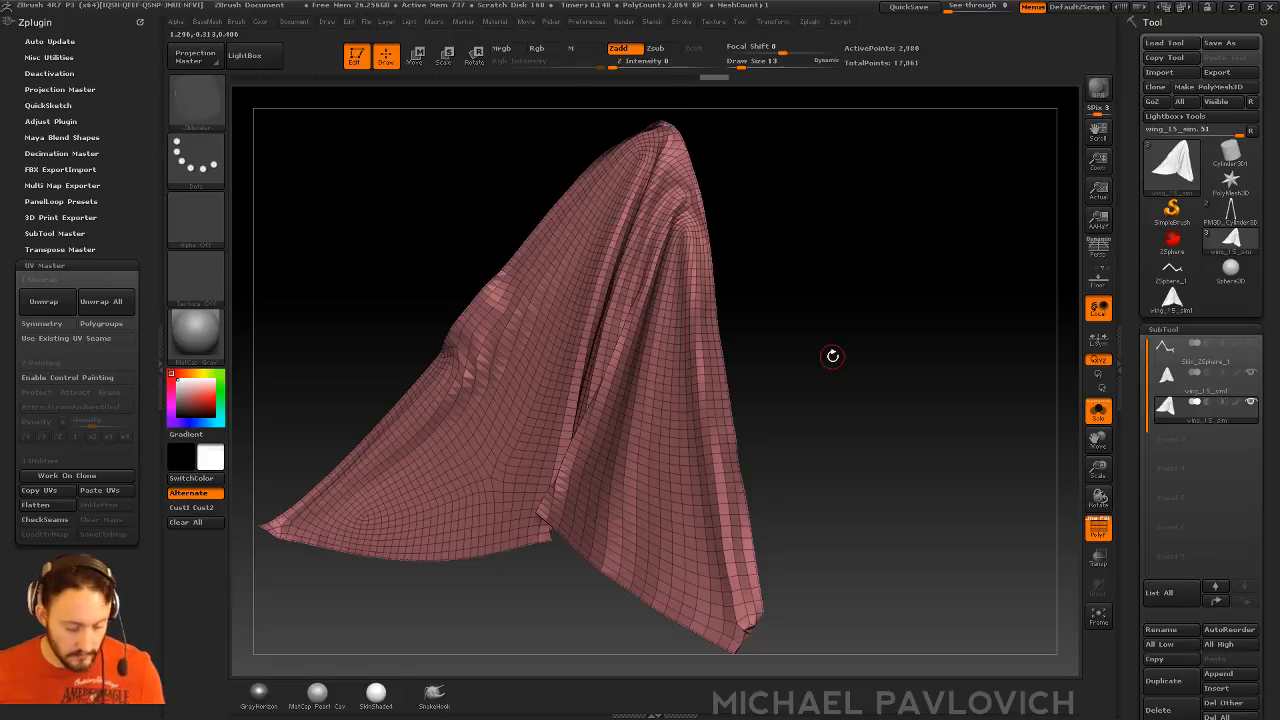
pyautogui.press('2')
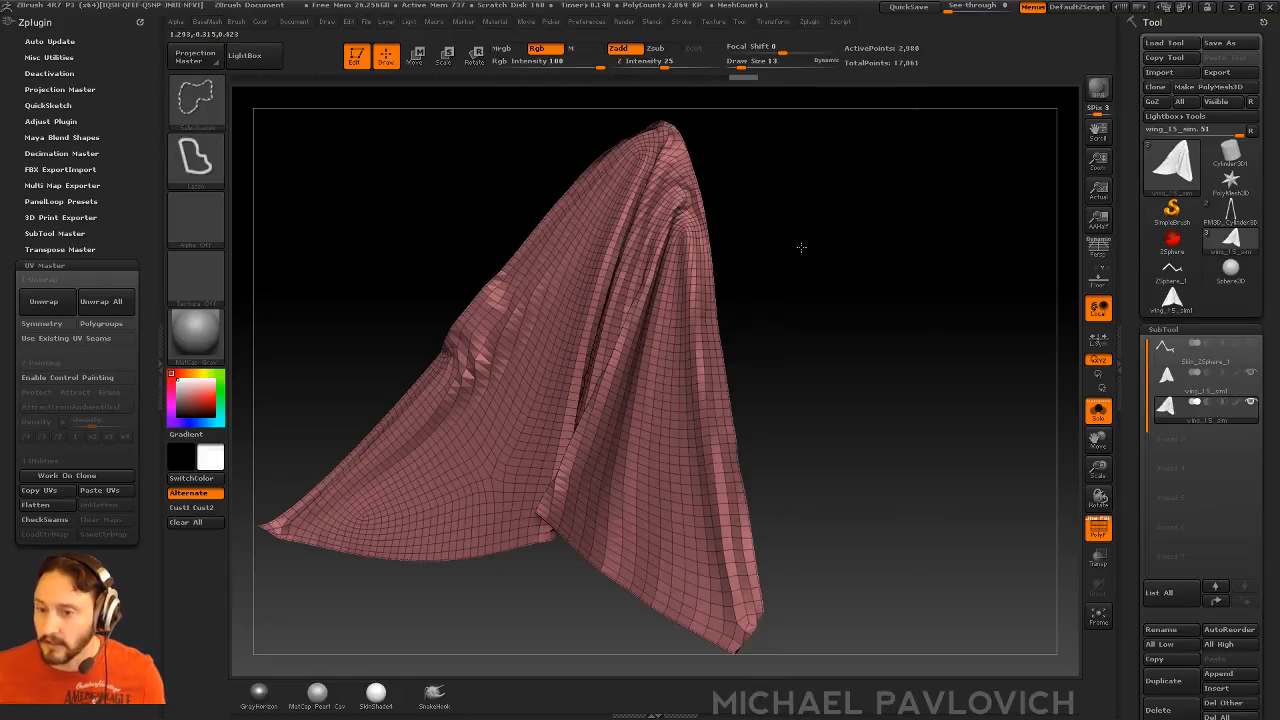
pyautogui.keyDown('ctrl'); pyautogui.keyDown('shift'); pyautogui.click(801, 249); pyautogui.keyUp('shift'); pyautogui.keyUp('ctrl')
# - Subdivide the whole shell to level 2 and project the cloth detail onto its isolated front polygroup
pyautogui.hotkey('ctrl', 'd')
pyautogui.keyDown('ctrl'); pyautogui.keyDown('shift'); pyautogui.click(667, 317); pyautogui.keyUp('shift'); pyautogui.keyUp('ctrl')
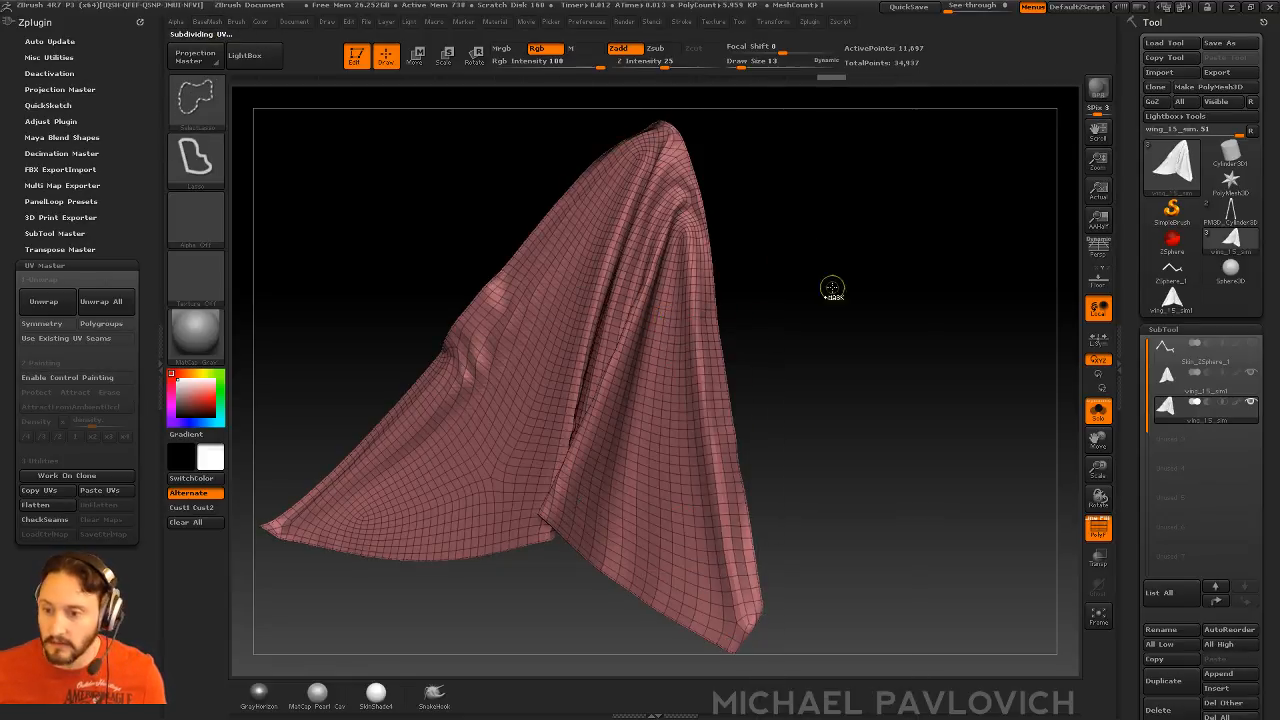
pyautogui.press('2')
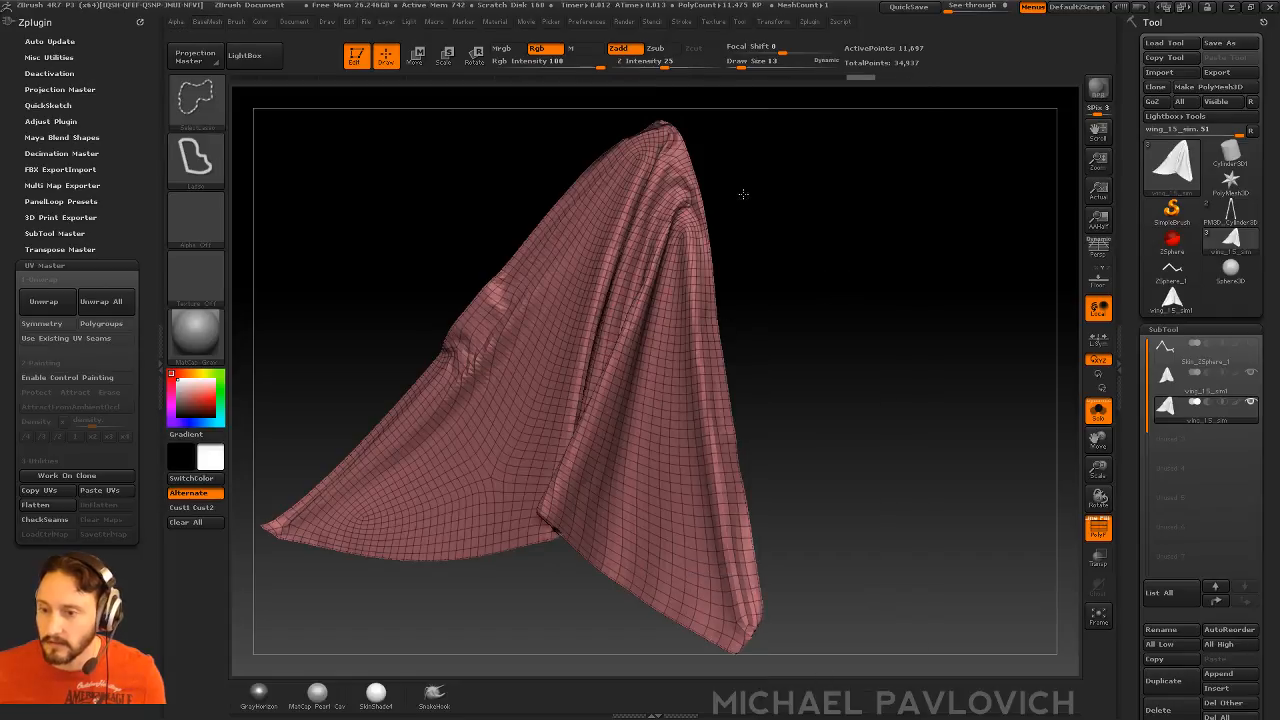
pyautogui.keyDown('ctrl'); pyautogui.keyDown('shift'); pyautogui.click(743, 194); pyautogui.keyUp('shift'); pyautogui.keyUp('ctrl')
# - Subdivide the whole shell to level 3 and project the cloth detail onto its front polygroup again
pyautogui.press('ctrl')
pyautogui.hotkey('ctrl', 'd')
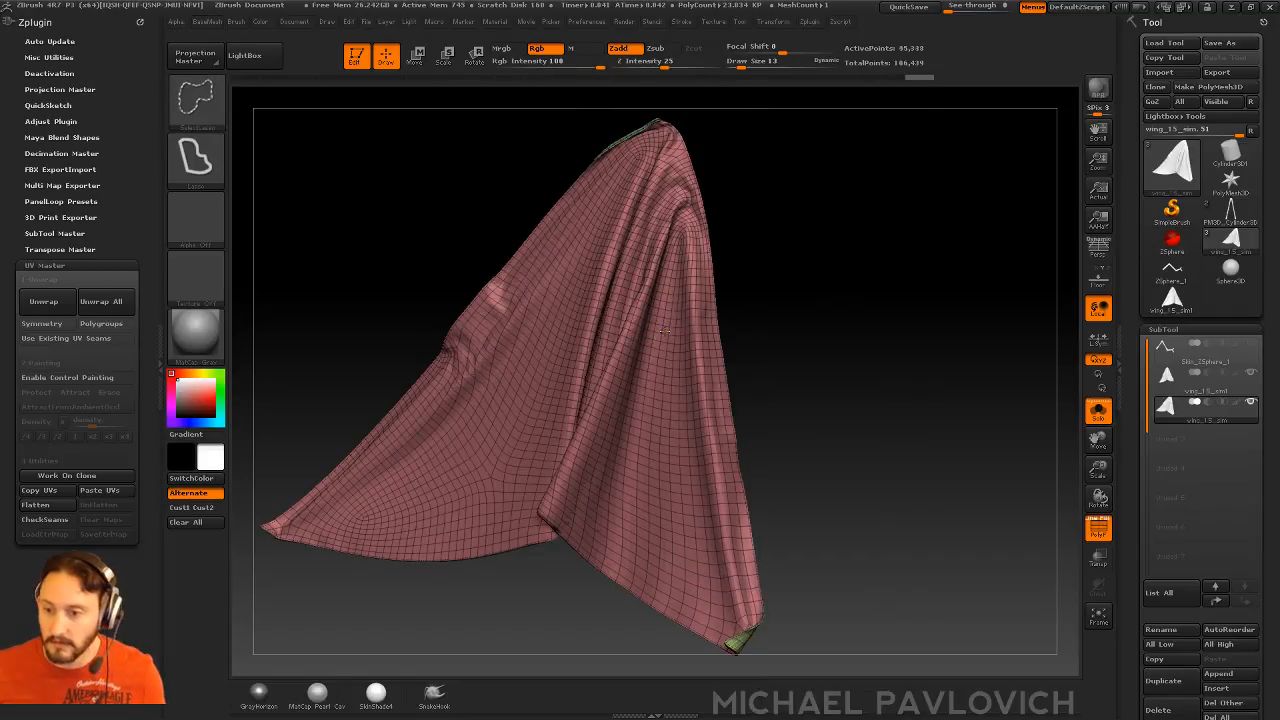
pyautogui.keyDown('ctrl'); pyautogui.keyDown('shift'); pyautogui.click(667, 317); pyautogui.keyUp('shift'); pyautogui.keyUp('ctrl')
pyautogui.press('2')
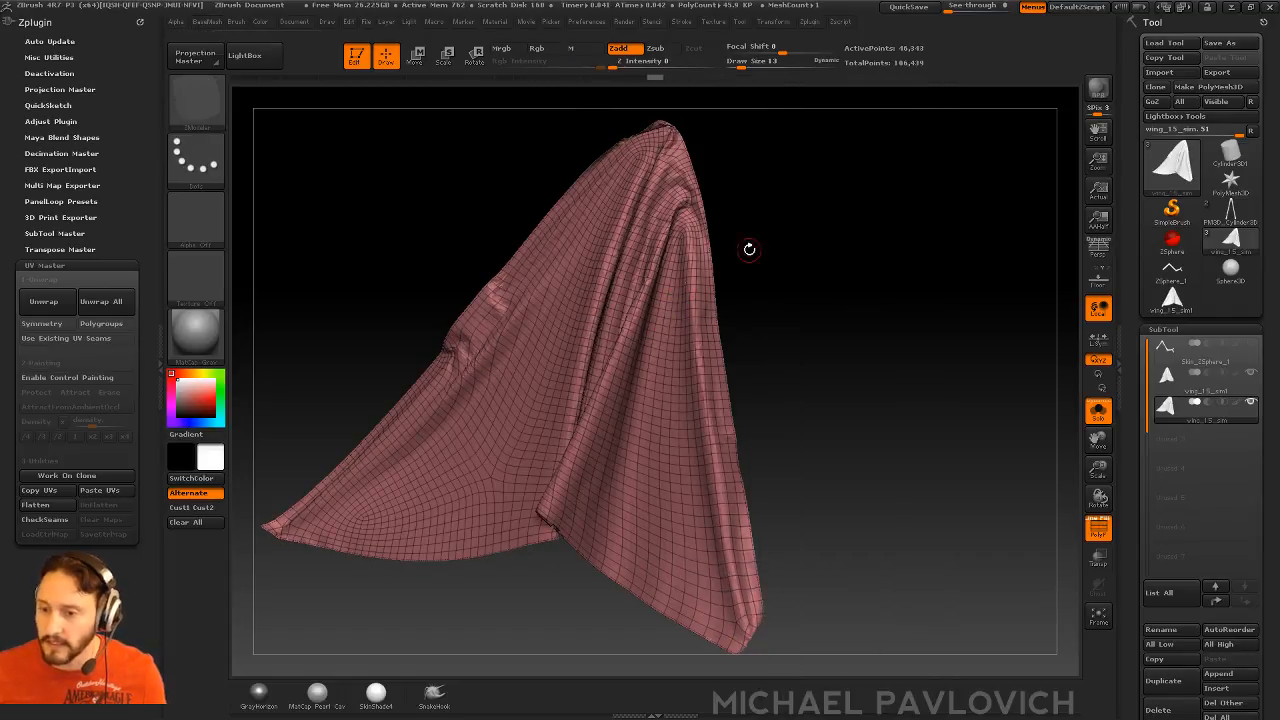
pyautogui.keyDown('ctrl'); pyautogui.keyDown('shift'); pyautogui.click(749, 245); pyautogui.keyUp('shift'); pyautogui.keyUp('ctrl')
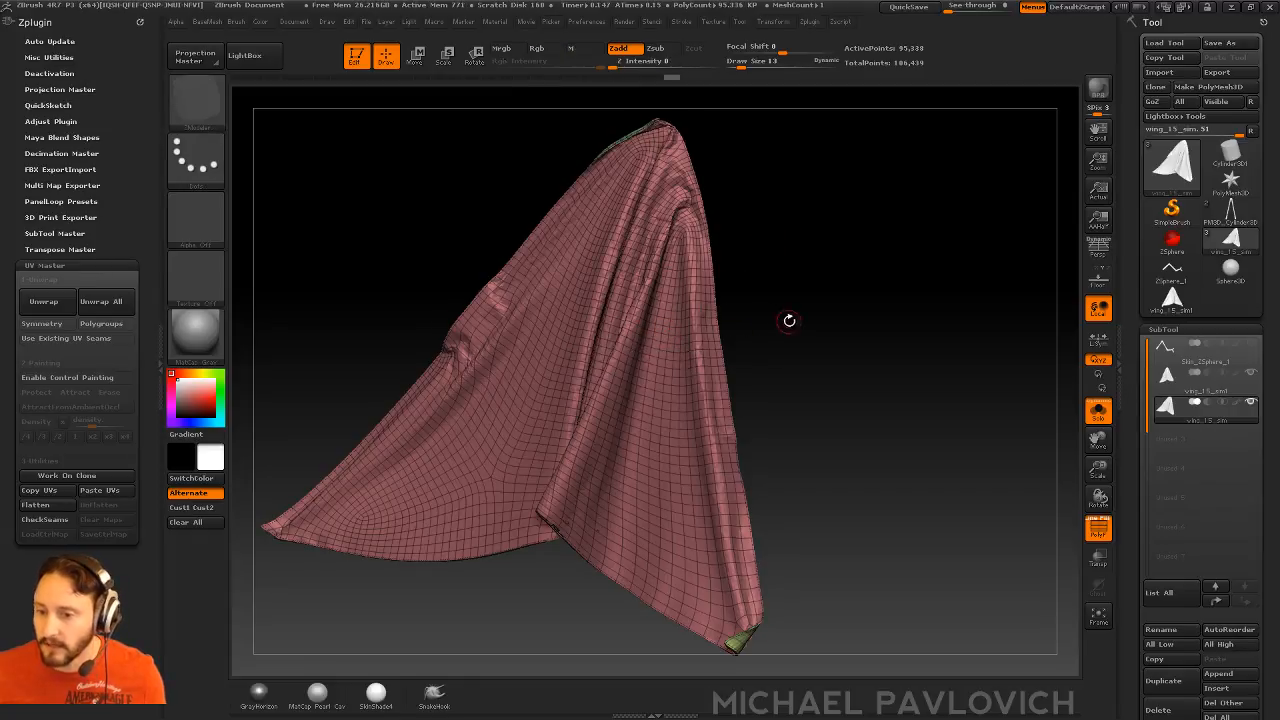
# - Hide the wireframe and compare the projected shell's surface with the original simulated membrane
pyautogui.moveTo(788, 320); pyautogui.dragTo(765, 330)
pyautogui.keyDown('ctrl'); pyautogui.keyDown('shift'); pyautogui.click(677, 409); pyautogui.keyUp('shift'); pyautogui.keyUp('ctrl')
pyautogui.keyDown('ctrl'); pyautogui.keyDown('shift'); pyautogui.click(1056, 477); pyautogui.keyUp('shift'); pyautogui.keyUp('ctrl')
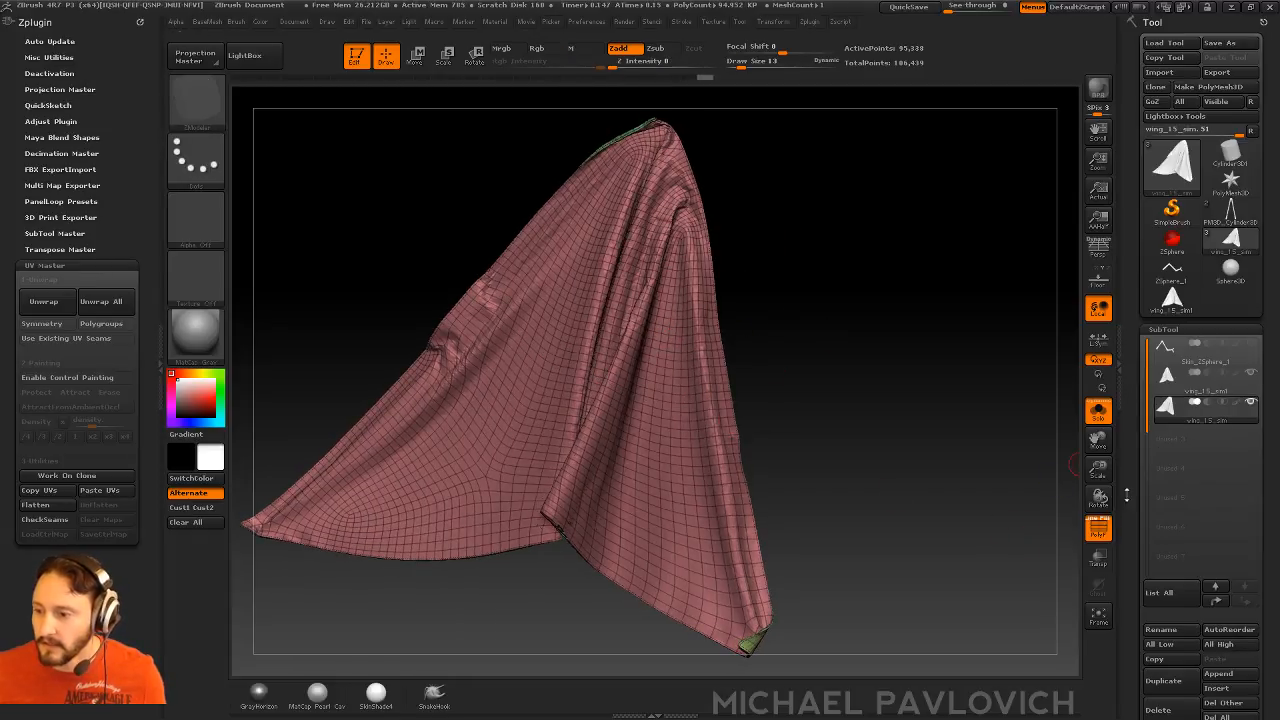
pyautogui.click(1098, 527)
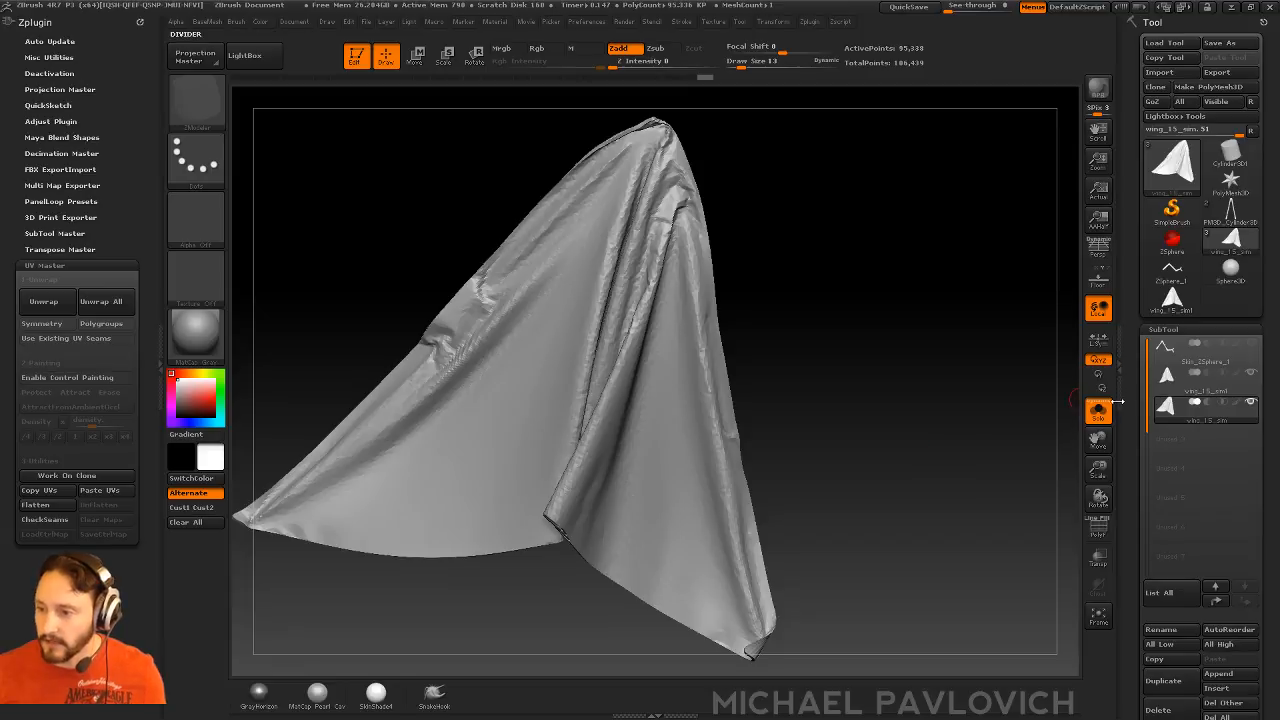
pyautogui.click(1185, 404)
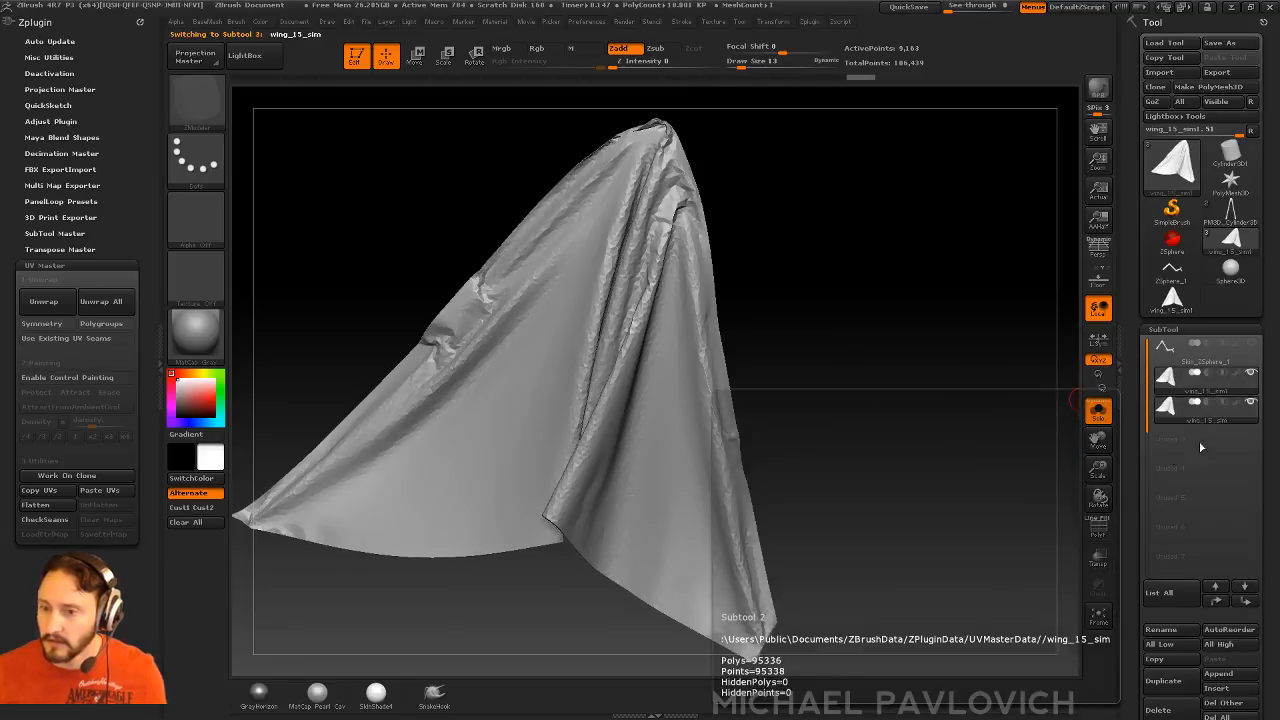
pyautogui.moveTo(934, 474); pyautogui.dragTo(940, 418)
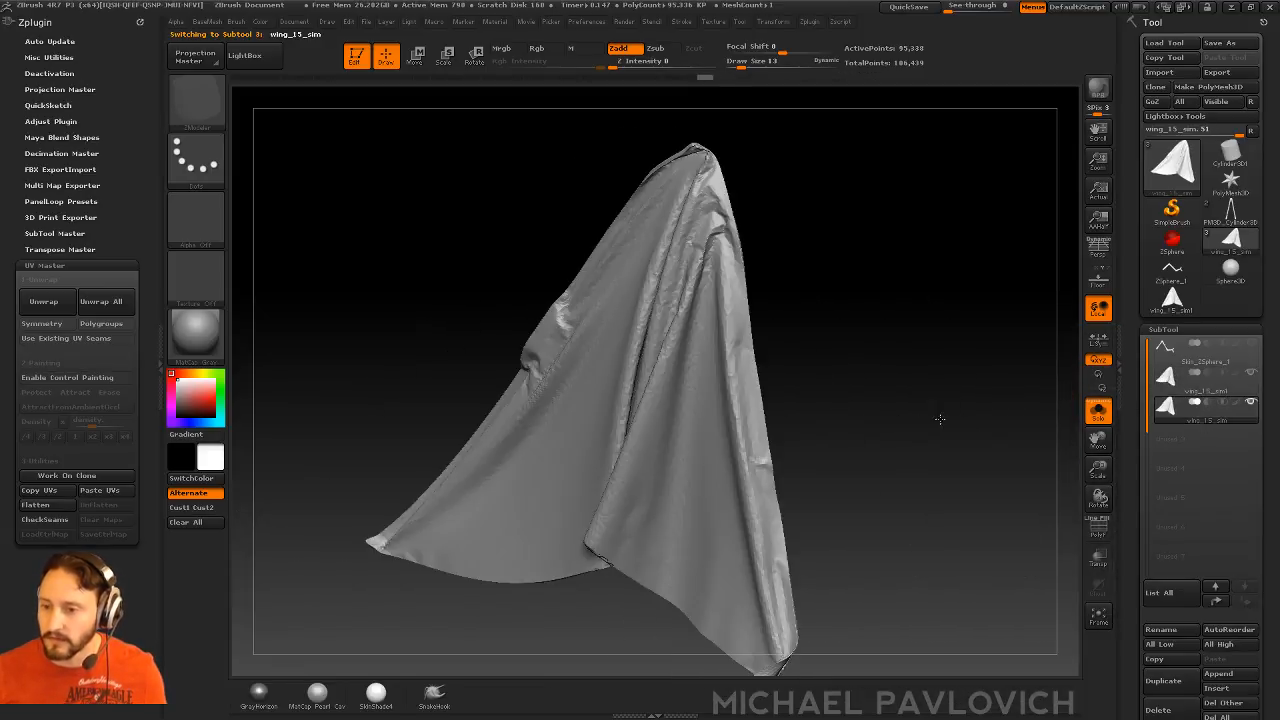
# - Set the brush draw size to 35 and smooth the rough wrinkles in the upper central folds and along the outer fold
pyautogui.press('s')
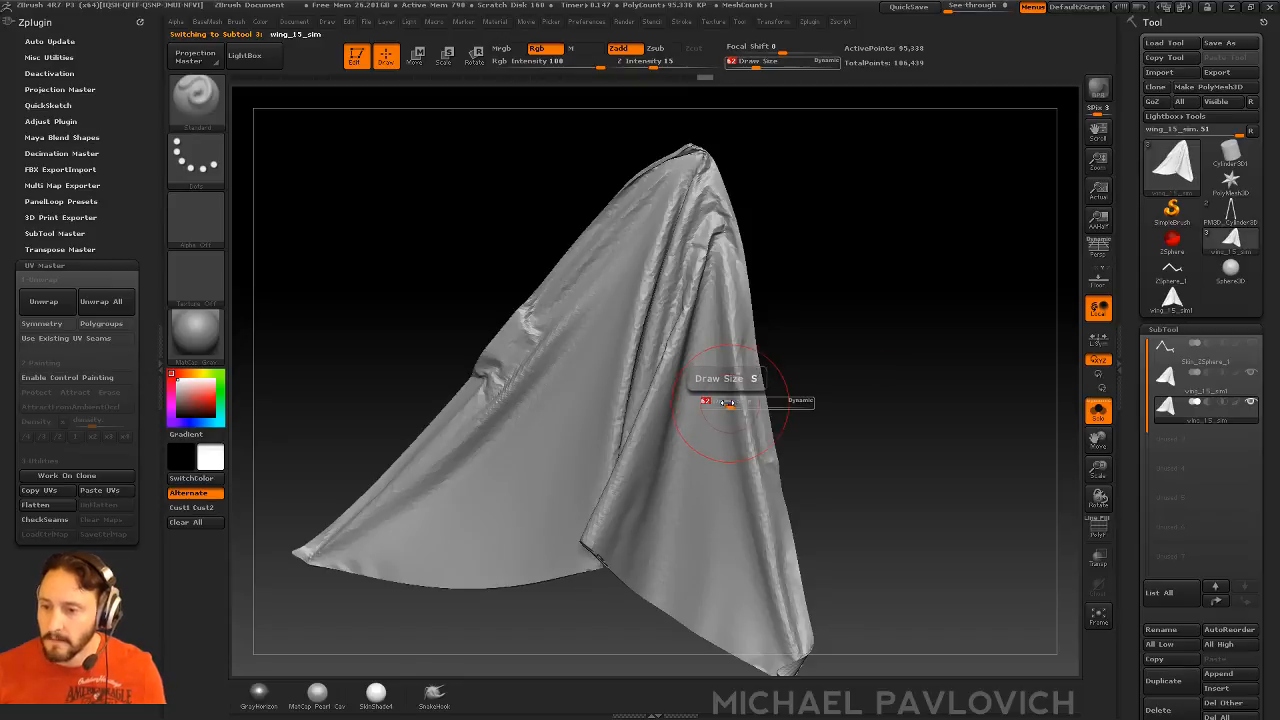
pyautogui.moveTo(727, 402); pyautogui.dragTo(718, 402)
pyautogui.keyDown('alt'); pyautogui.moveTo(757, 355); pyautogui.dragTo(779, 387, button='right'); pyautogui.keyUp('alt')
pyautogui.press('s')
pyautogui.moveTo(724, 320); pyautogui.dragTo(719, 320)
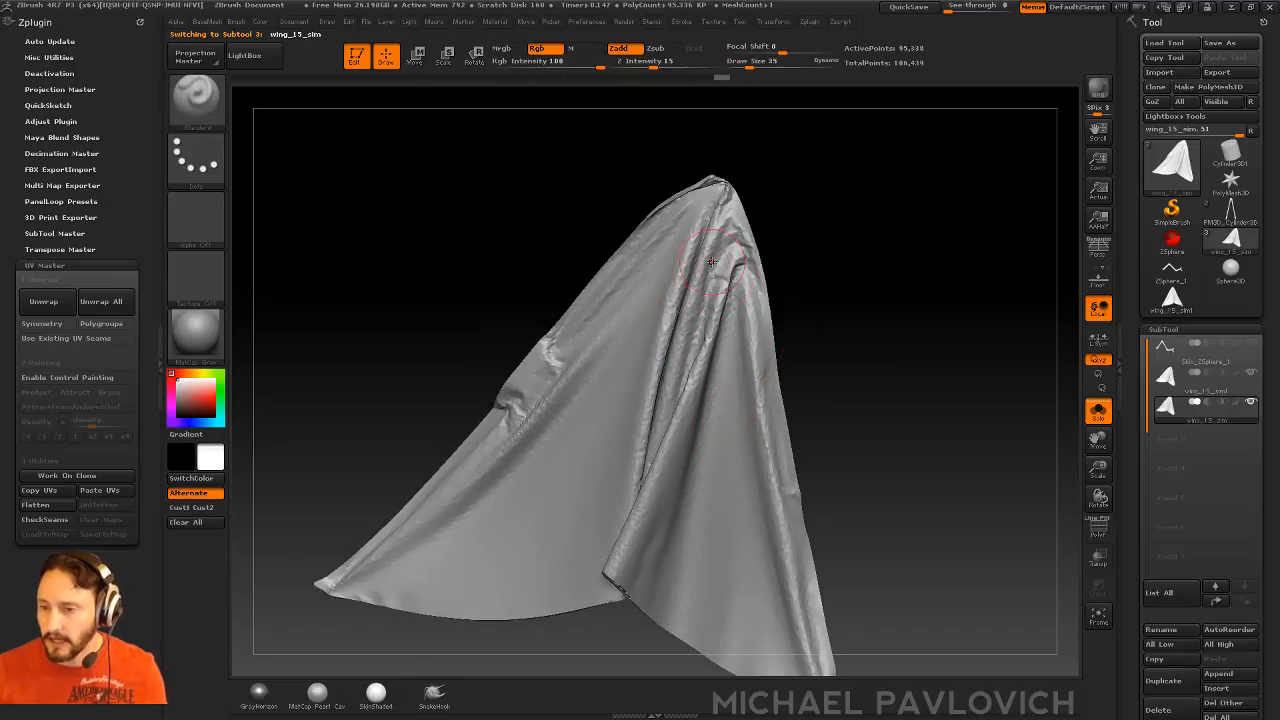
pyautogui.moveTo(712, 262)
pyautogui.keyDown('shift'); pyautogui.mouseDown()
pyautogui.moveTo(716, 228)
pyautogui.moveTo(699, 354)
pyautogui.mouseUp(); pyautogui.keyUp('shift')
pyautogui.moveTo(823, 317)
pyautogui.keyDown('alt'); pyautogui.mouseDown()
pyautogui.moveTo(827, 289)
pyautogui.moveTo(835, 320)
pyautogui.mouseUp(); pyautogui.keyUp('alt')
pyautogui.keyDown('shift'); pyautogui.moveTo(527, 374); pyautogui.dragTo(500, 352); pyautogui.keyUp('shift')
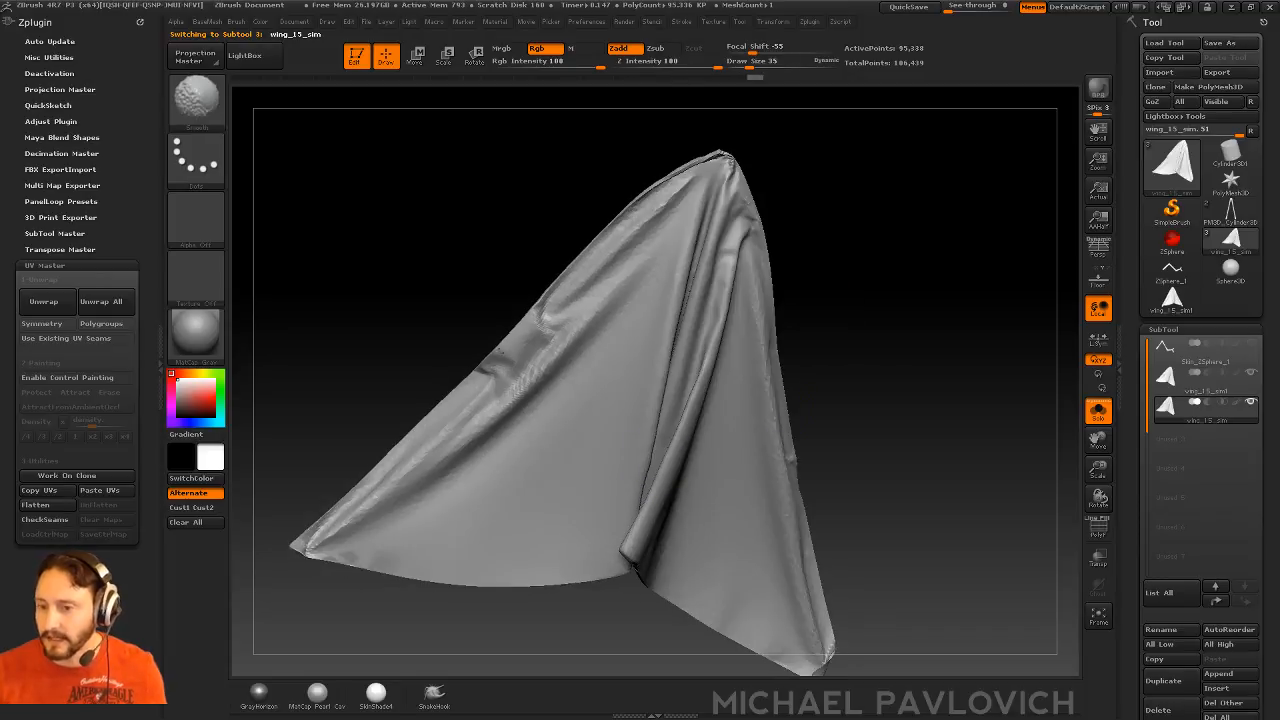
# - Smooth the remaining bumps near the membrane's peak and down the central drape
pyautogui.moveTo(485, 562); pyautogui.dragTo(503, 568)
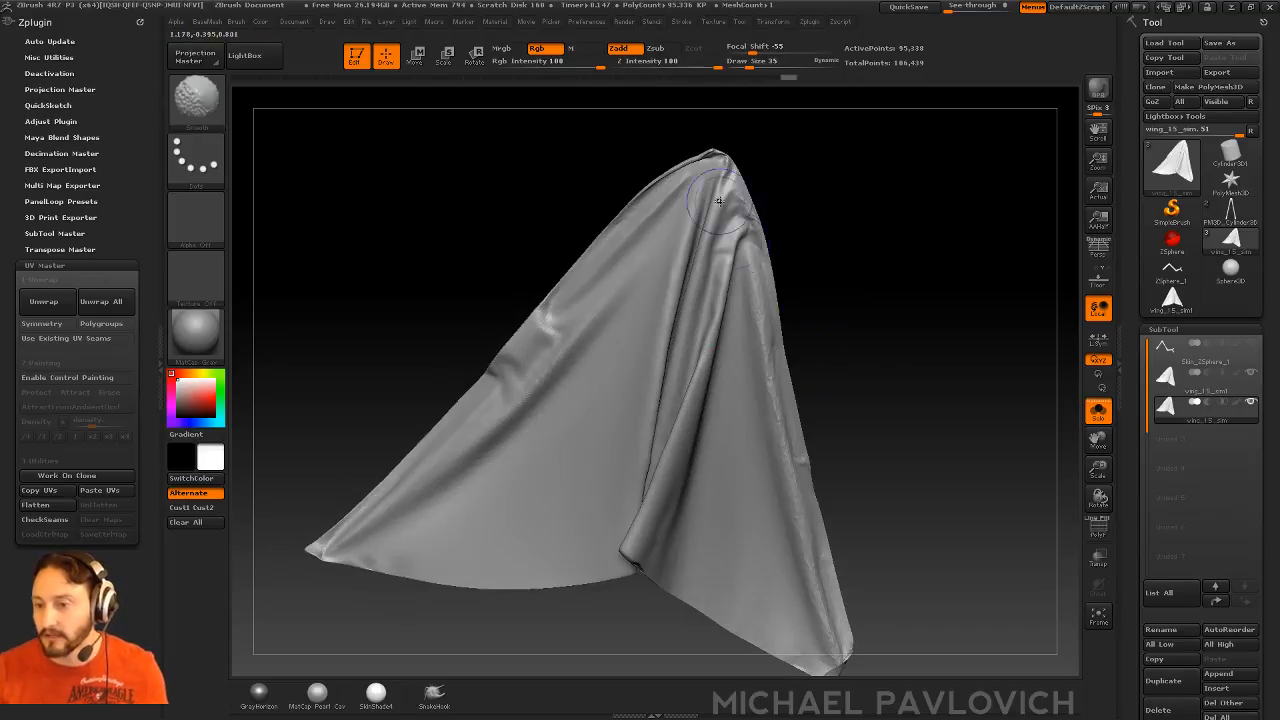
pyautogui.keyDown('shift'); pyautogui.moveTo(729, 198); pyautogui.dragTo(720, 208); pyautogui.keyUp('shift')
pyautogui.keyDown('alt'); pyautogui.moveTo(820, 326); pyautogui.dragTo(777, 268); pyautogui.keyUp('alt')
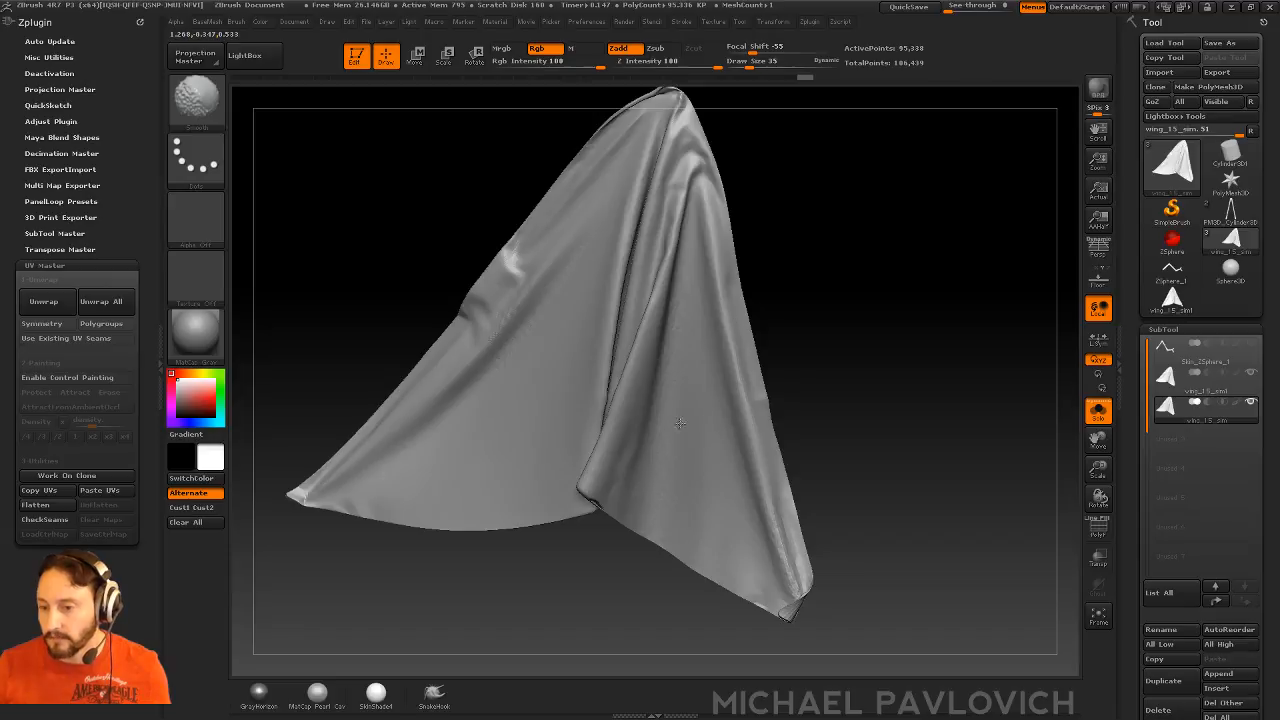
pyautogui.keyDown('alt'); pyautogui.moveTo(904, 374); pyautogui.dragTo(949, 443); pyautogui.keyUp('alt')
pyautogui.keyDown('shift'); pyautogui.moveTo(650, 355); pyautogui.dragTo(664, 359); pyautogui.keyUp('shift')
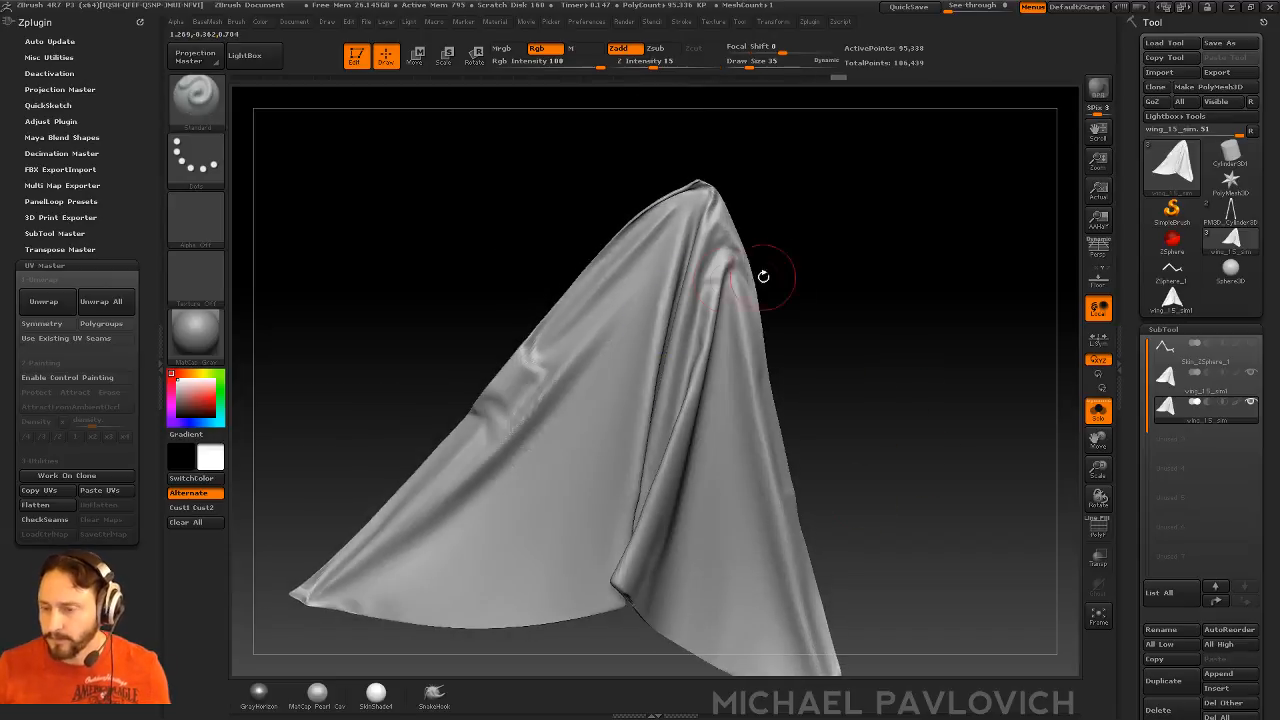
# - Smooth the wrinkles along the outer fold and down the central folds of the shell
pyautogui.moveTo(763, 277); pyautogui.dragTo(735, 285)
pyautogui.keyDown('shift'); pyautogui.moveTo(515, 435); pyautogui.dragTo(542, 408); pyautogui.keyUp('shift')
pyautogui.moveTo(838, 282); pyautogui.dragTo(799, 285)
pyautogui.keyDown('shift'); pyautogui.moveTo(688, 305); pyautogui.dragTo(732, 522); pyautogui.keyUp('shift')
pyautogui.keyDown('alt'); pyautogui.moveTo(877, 423); pyautogui.dragTo(861, 353); pyautogui.keyUp('alt')
pyautogui.keyDown('shift'); pyautogui.moveTo(518, 457); pyautogui.dragTo(460, 490); pyautogui.keyUp('shift')
pyautogui.moveTo(846, 256)
pyautogui.keyDown('alt'); pyautogui.mouseDown()
pyautogui.moveTo(837, 323)
pyautogui.moveTo(827, 286)
pyautogui.moveTo(906, 363)
pyautogui.mouseUp(); pyautogui.keyUp('alt')
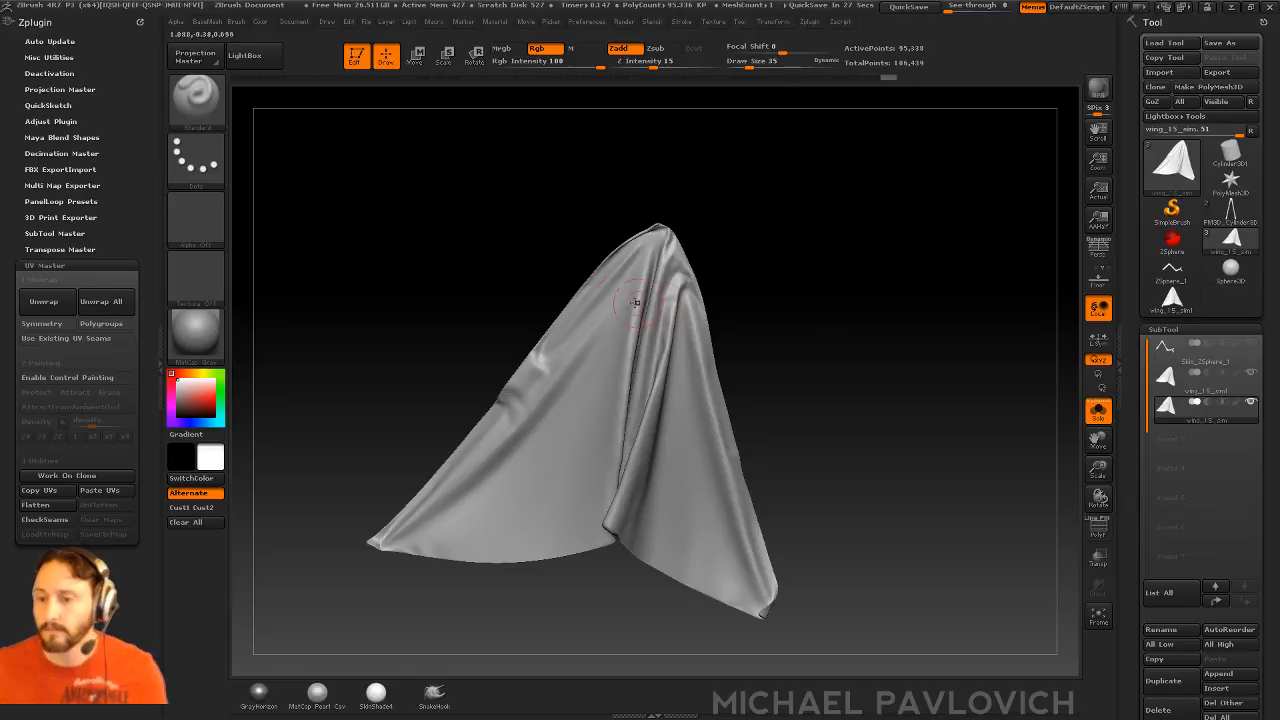
pyautogui.moveTo(907, 276); pyautogui.dragTo(908, 311)
pyautogui.moveTo(1010, 388); pyautogui.dragTo(997, 384)
# - Turn off Solo and view the shell together with the other visible subtools
pyautogui.press('Up')
pyautogui.press('Up')
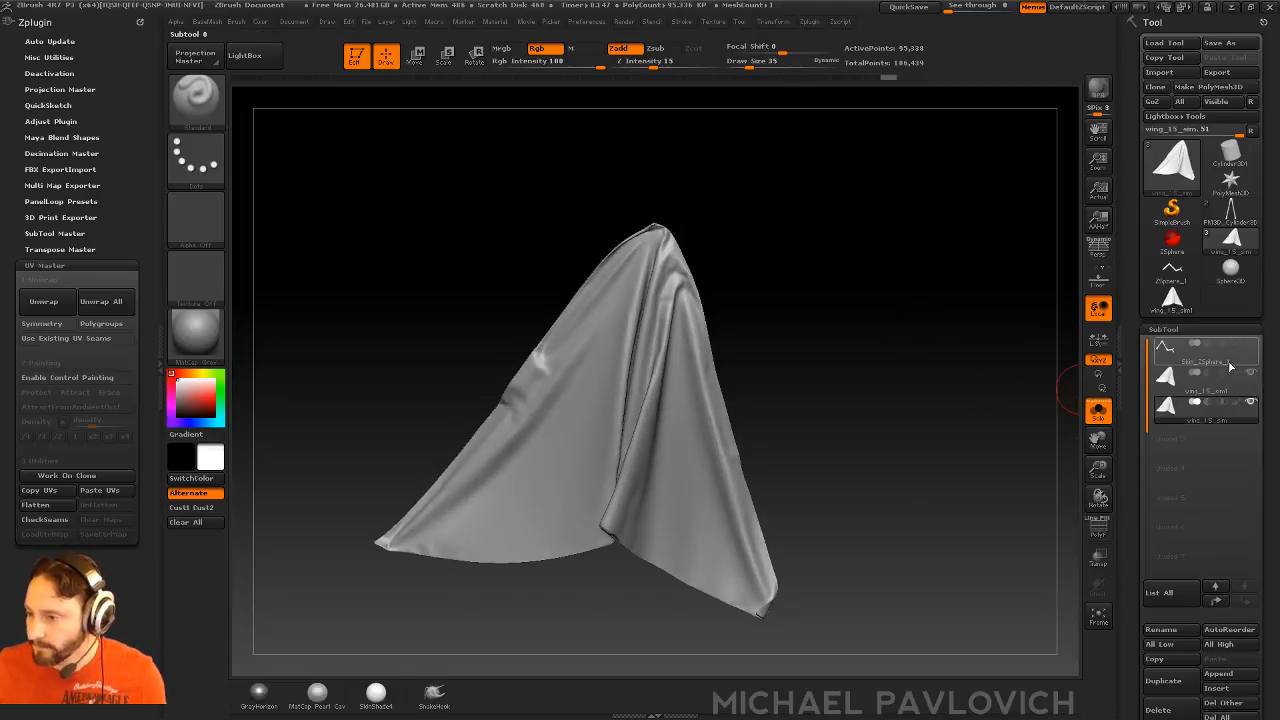
pyautogui.click(1100, 416)
pyautogui.keyDown('alt'); pyautogui.moveTo(930, 318); pyautogui.dragTo(818, 379); pyautogui.keyUp('alt')
pyautogui.press('Down')
pyautogui.press('Down')
pyautogui.press('w')
pyautogui.press('q')
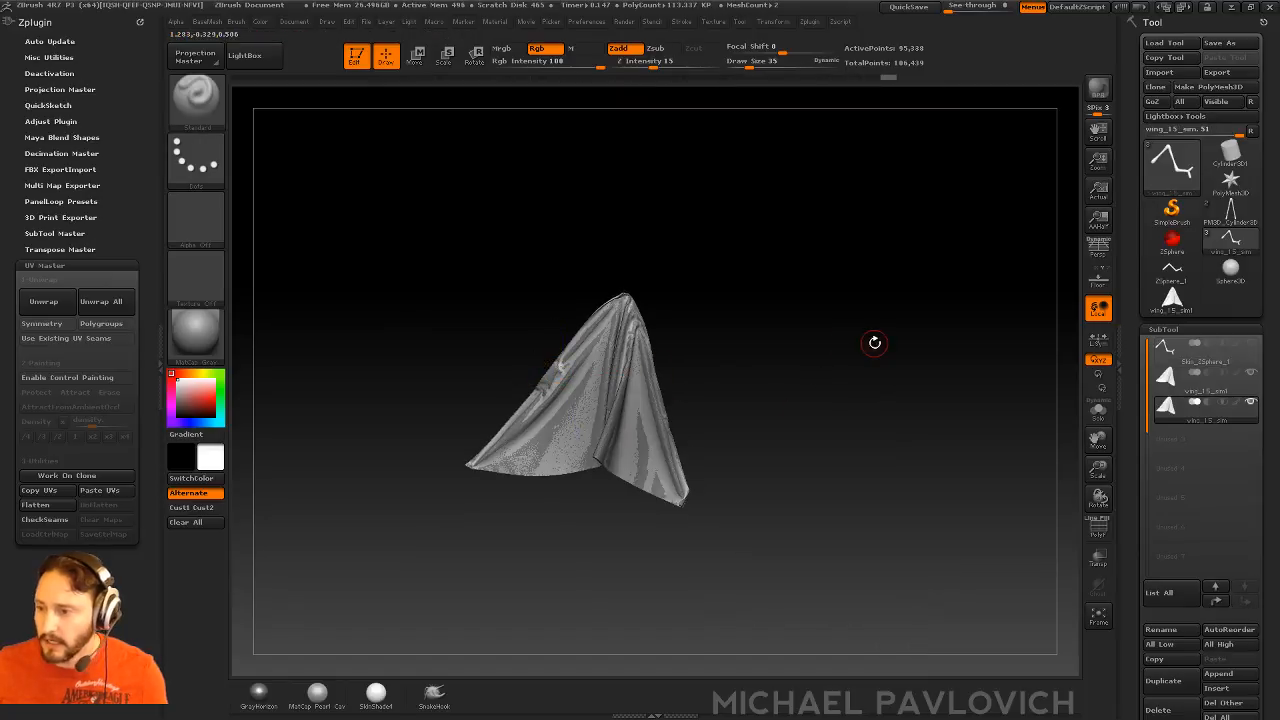
# - Switch to the wing_15_sim1 tool and bring its three pose layers to about 0 so the wing spreads out
pyautogui.click(1172, 300)
pyautogui.moveTo(860, 308)
pyautogui.mouseDown()
pyautogui.moveTo(855, 218)
pyautogui.moveTo(900, 217)
pyautogui.moveTo(849, 240)
pyautogui.moveTo(809, 281)
pyautogui.mouseUp()
pyautogui.press('w')
pyautogui.press('q')
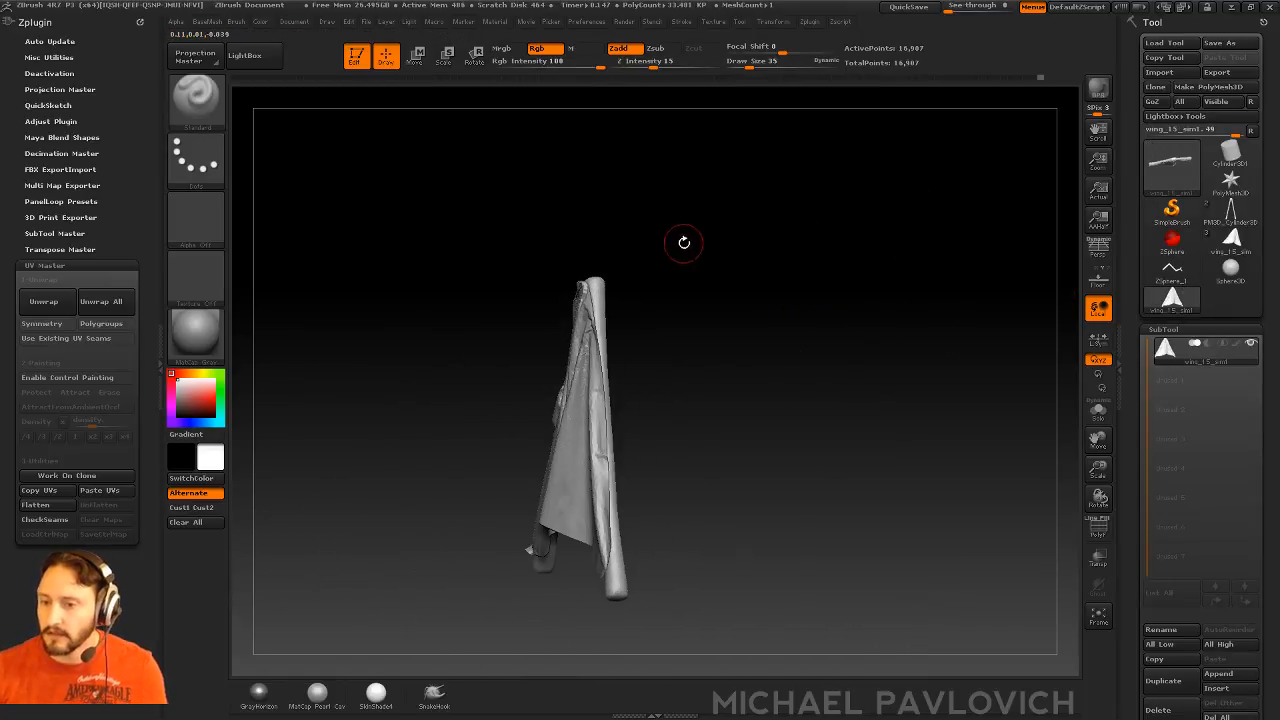
pyautogui.moveTo(684, 242); pyautogui.dragTo(846, 286)
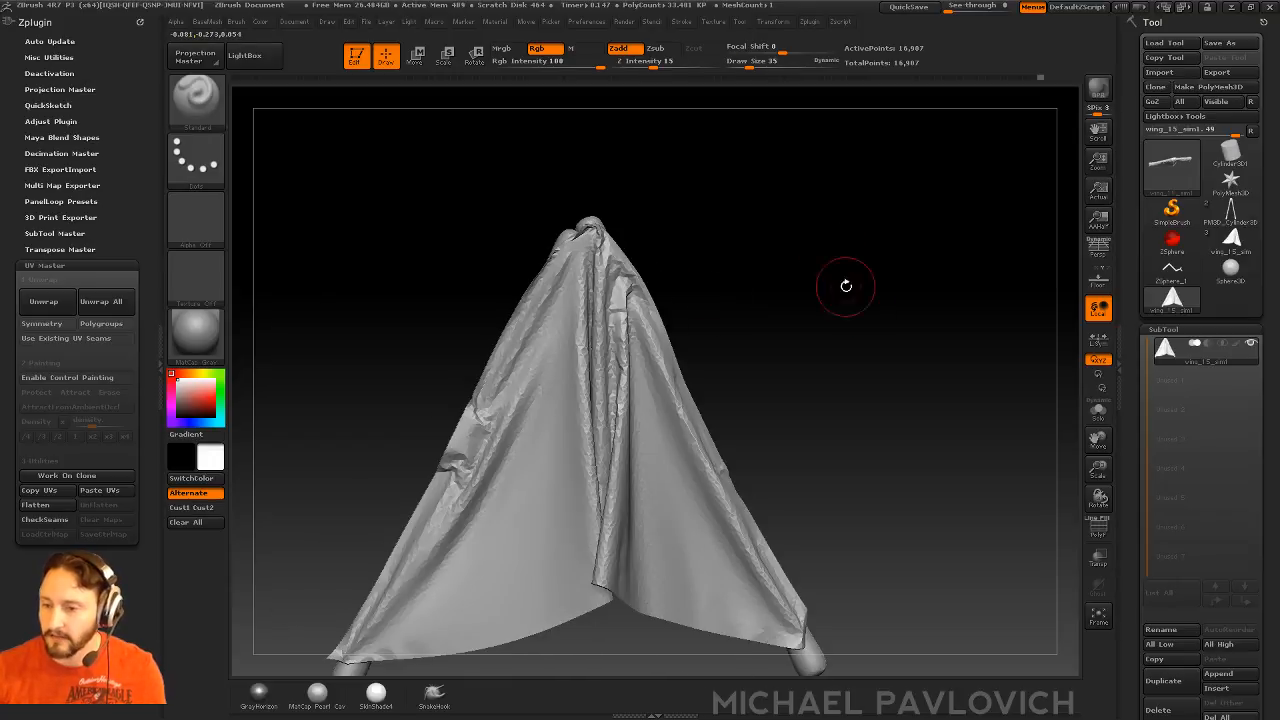
pyautogui.moveTo(1131, 449); pyautogui.dragTo(1134, 213)
pyautogui.keyDown('alt'); pyautogui.moveTo(905, 488); pyautogui.dragTo(909, 425); pyautogui.keyUp('alt')
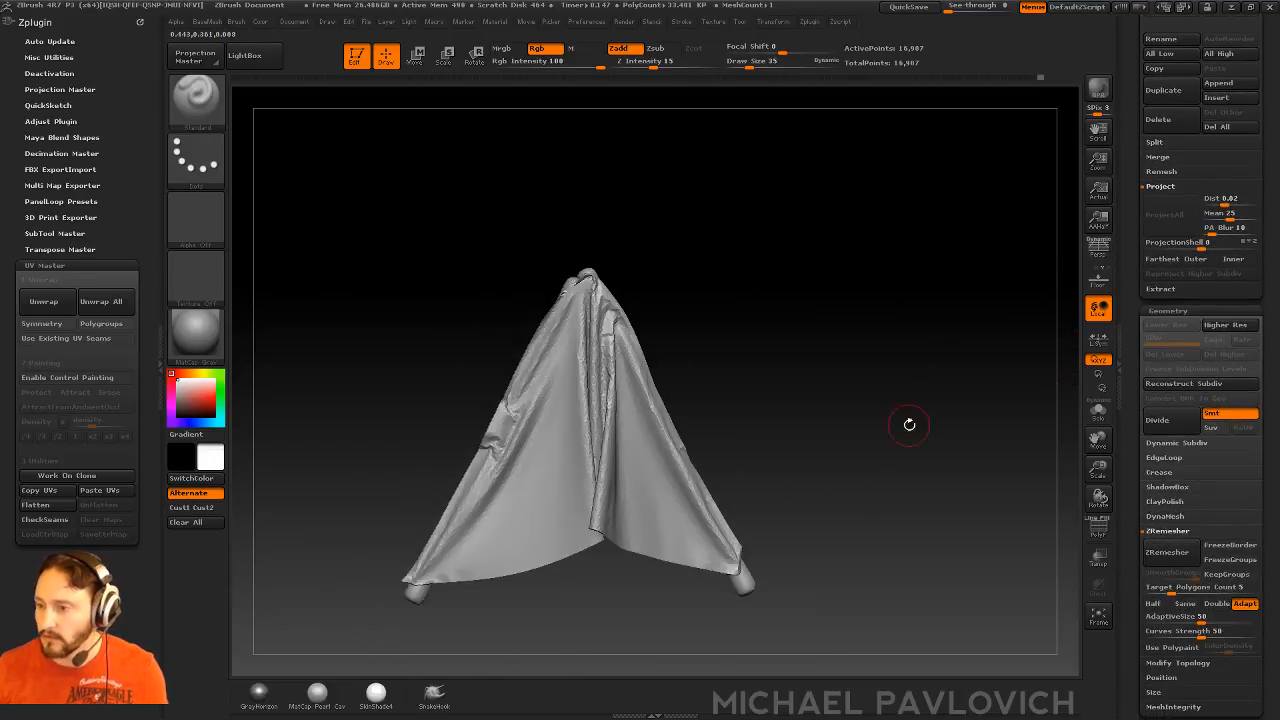
pyautogui.moveTo(1134, 423); pyautogui.dragTo(1131, 243)
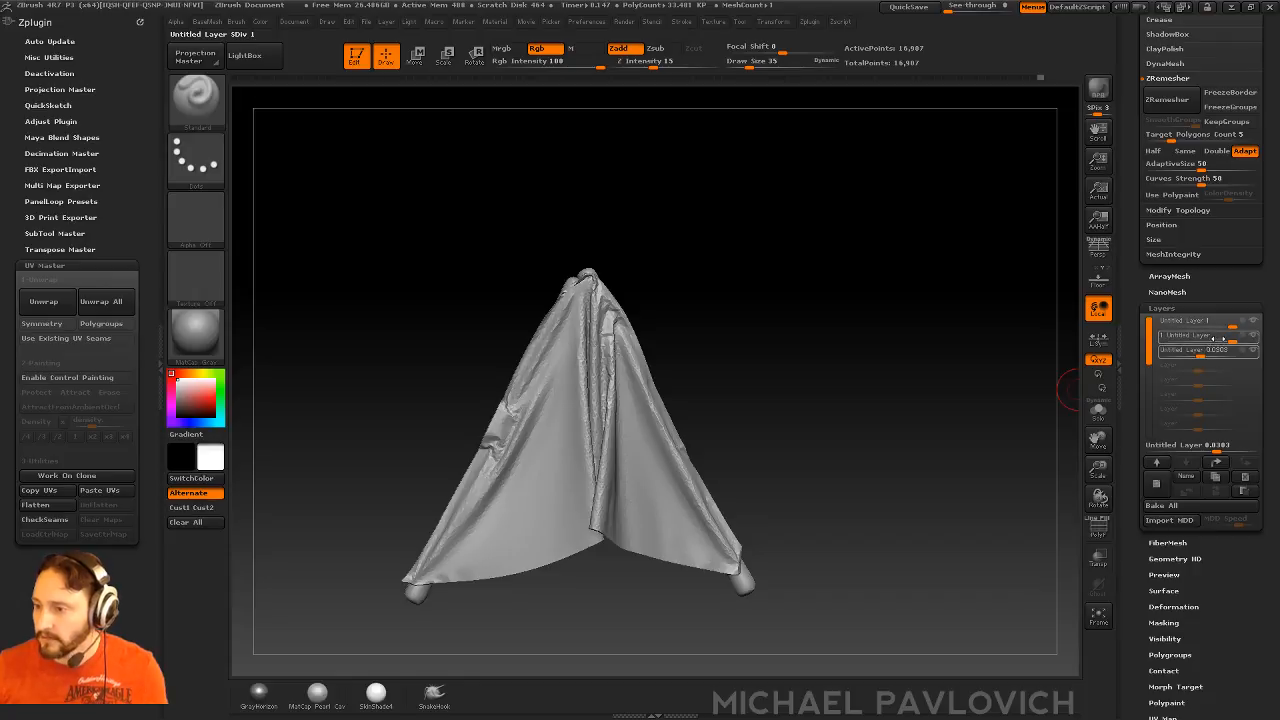
pyautogui.moveTo(1218, 339); pyautogui.dragTo(1196, 356)
pyautogui.moveTo(1133, 307); pyautogui.dragTo(1135, 529)
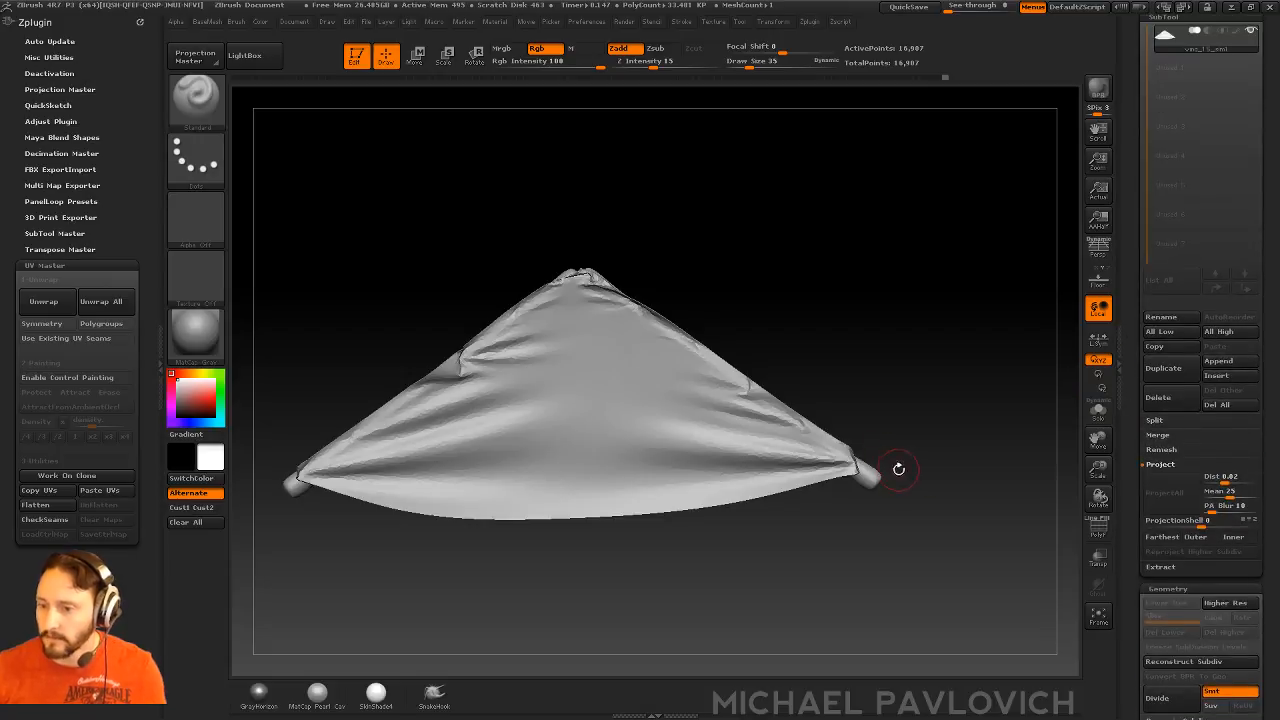
# - Isolate the spread membrane by hiding both wing bones completely
pyautogui.moveTo(922, 461)
pyautogui.keyDown('ctrl'); pyautogui.keyDown('shift'); pyautogui.mouseDown()
pyautogui.moveTo(873, 466)
pyautogui.moveTo(897, 521)
pyautogui.mouseUp(); pyautogui.keyUp('shift'); pyautogui.keyUp('ctrl')
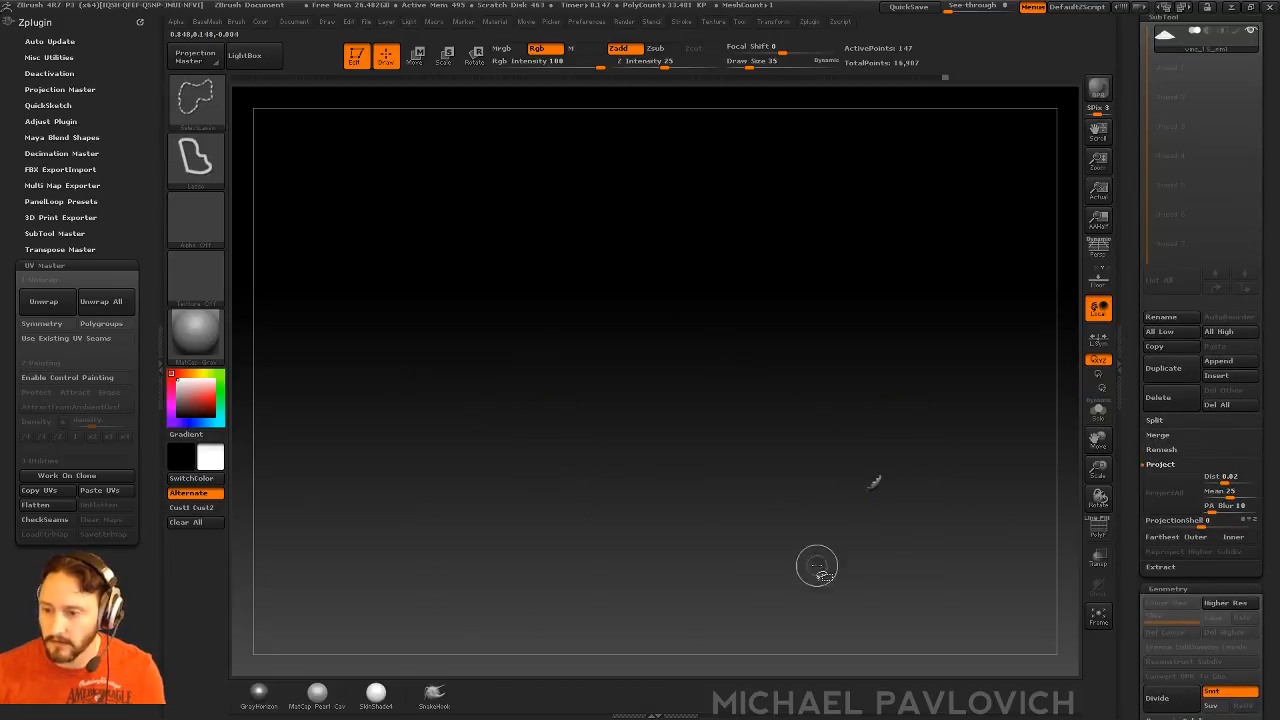
pyautogui.keyDown('ctrl'); pyautogui.keyDown('shift'); pyautogui.moveTo(817, 567); pyautogui.dragTo(790, 562); pyautogui.keyUp('shift'); pyautogui.keyUp('ctrl')
pyautogui.keyDown('ctrl'); pyautogui.keyDown('alt'); pyautogui.keyDown('shift'); pyautogui.moveTo(306, 516); pyautogui.dragTo(284, 482); pyautogui.keyUp('shift'); pyautogui.keyUp('alt'); pyautogui.keyUp('ctrl')
pyautogui.keyDown('ctrl'); pyautogui.keyDown('shift'); pyautogui.moveTo(876, 362); pyautogui.dragTo(942, 383); pyautogui.keyUp('shift'); pyautogui.keyUp('ctrl')
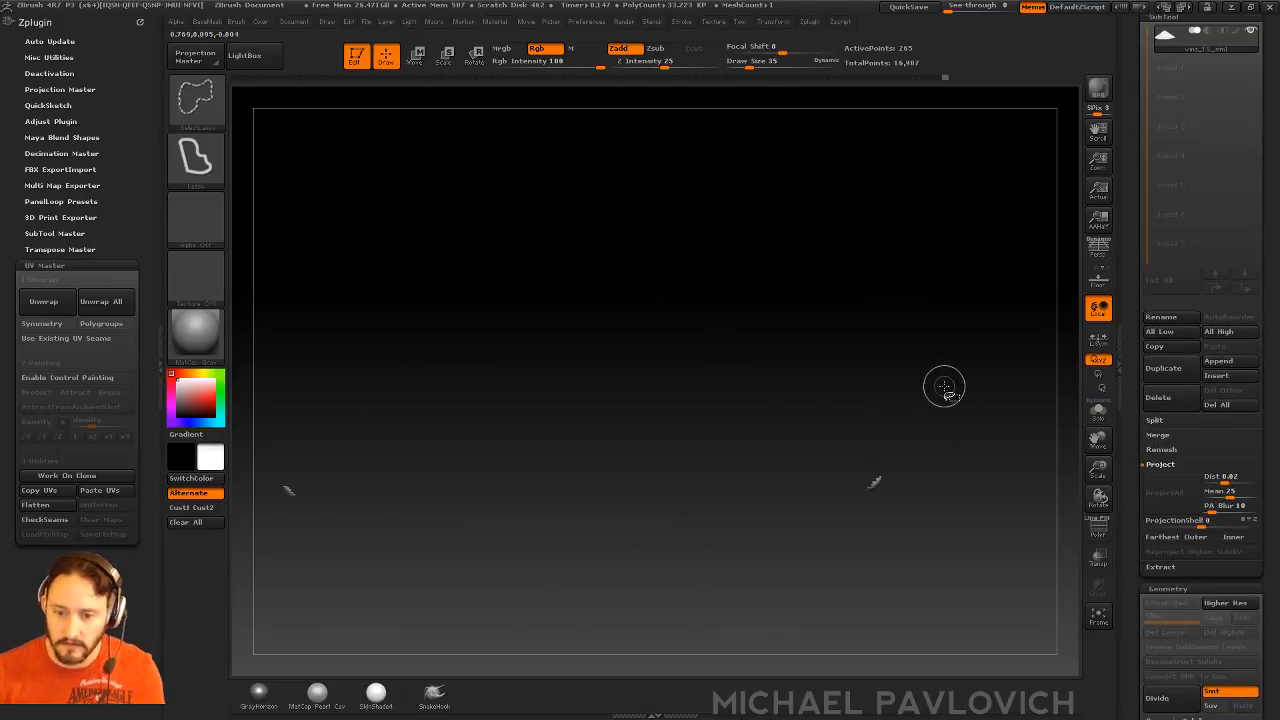
pyautogui.hotkey('ctrl', 'shift', 'a')
pyautogui.keyDown('ctrl'); pyautogui.keyDown('shift'); pyautogui.click(915, 259); pyautogui.keyUp('shift'); pyautogui.keyUp('ctrl')
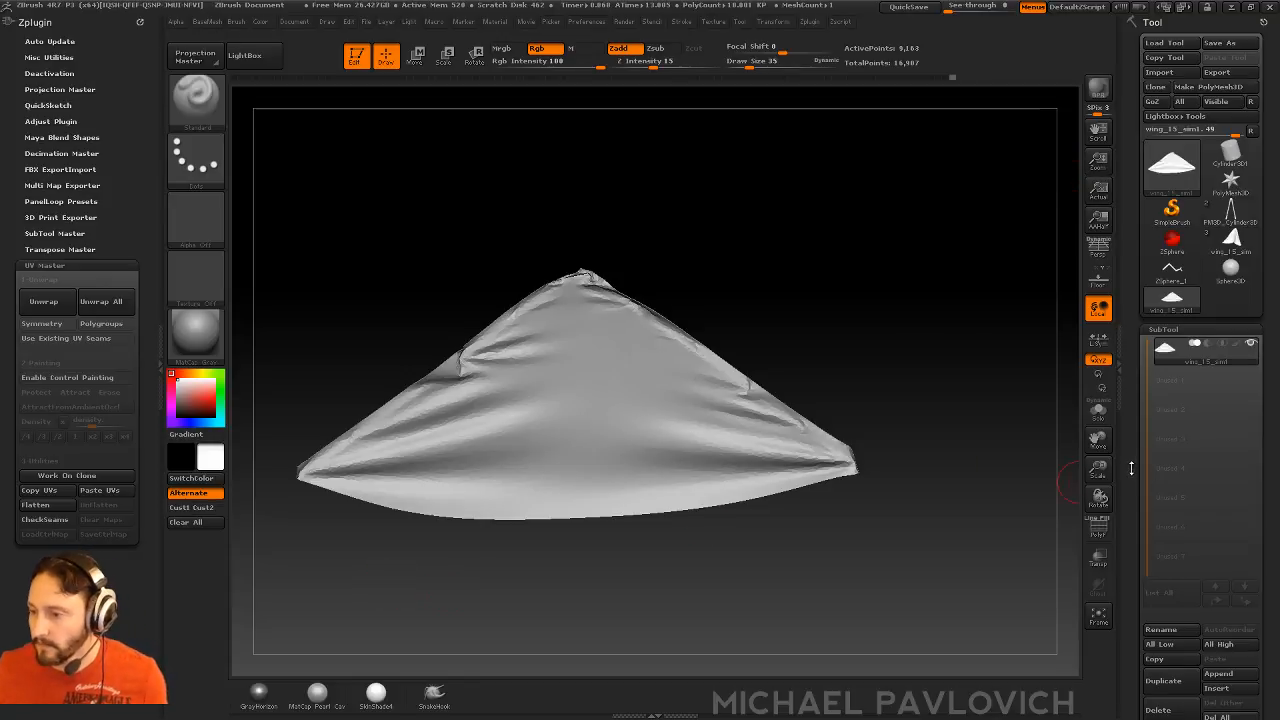
# - Set the first layer to 1 and isolate the partly folded membrane by hiding the wing bones
pyautogui.moveTo(1131, 468); pyautogui.dragTo(1136, 366)
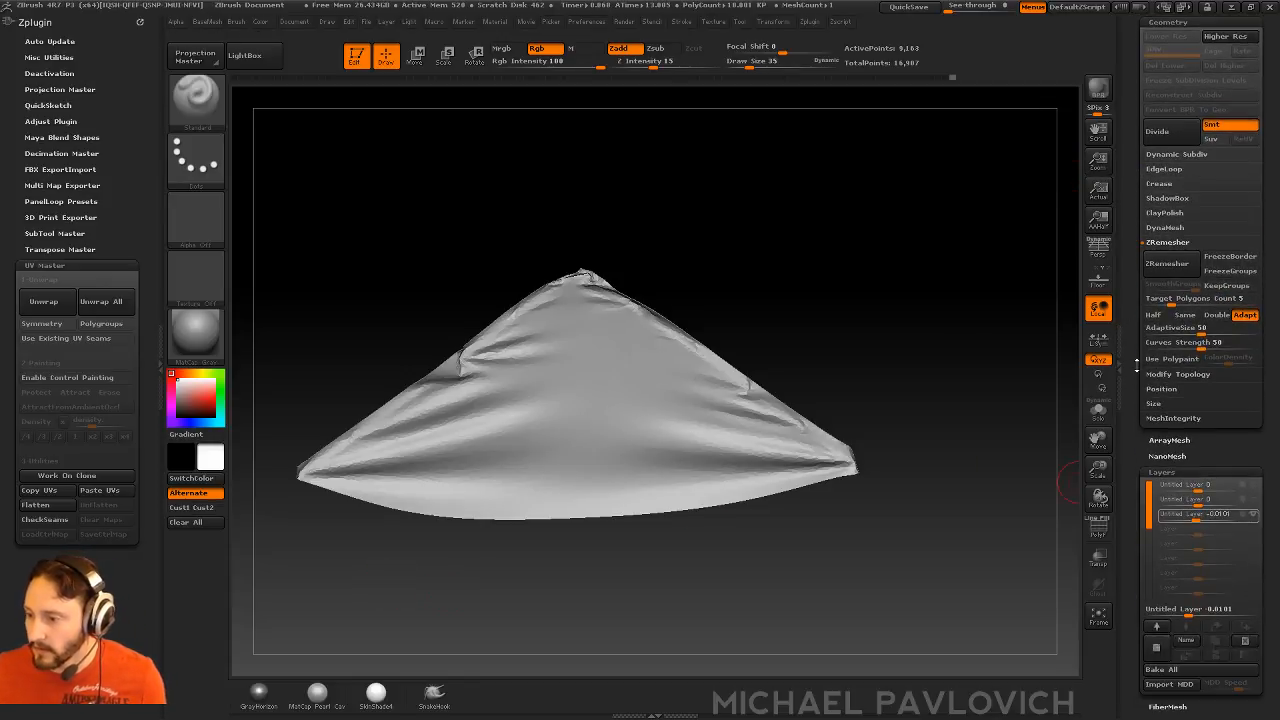
pyautogui.moveTo(1200, 487); pyautogui.dragTo(1231, 486)
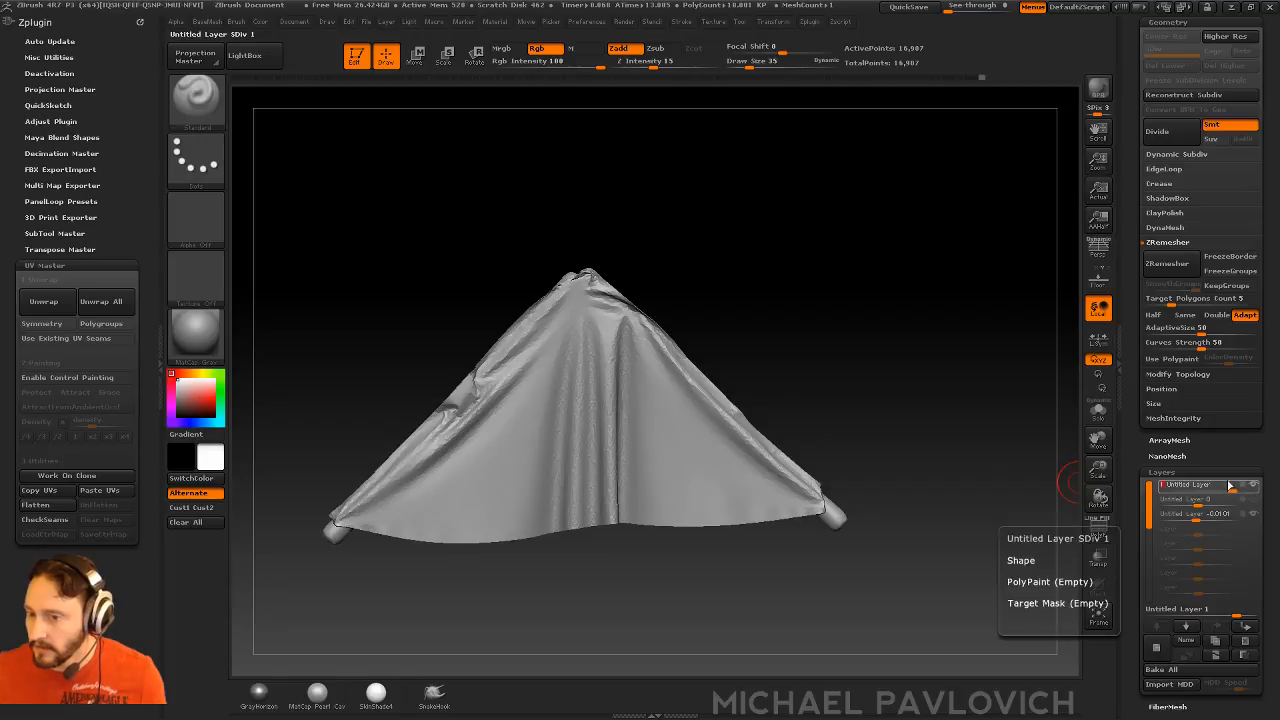
pyautogui.hotkey('ctrl', 'shift')
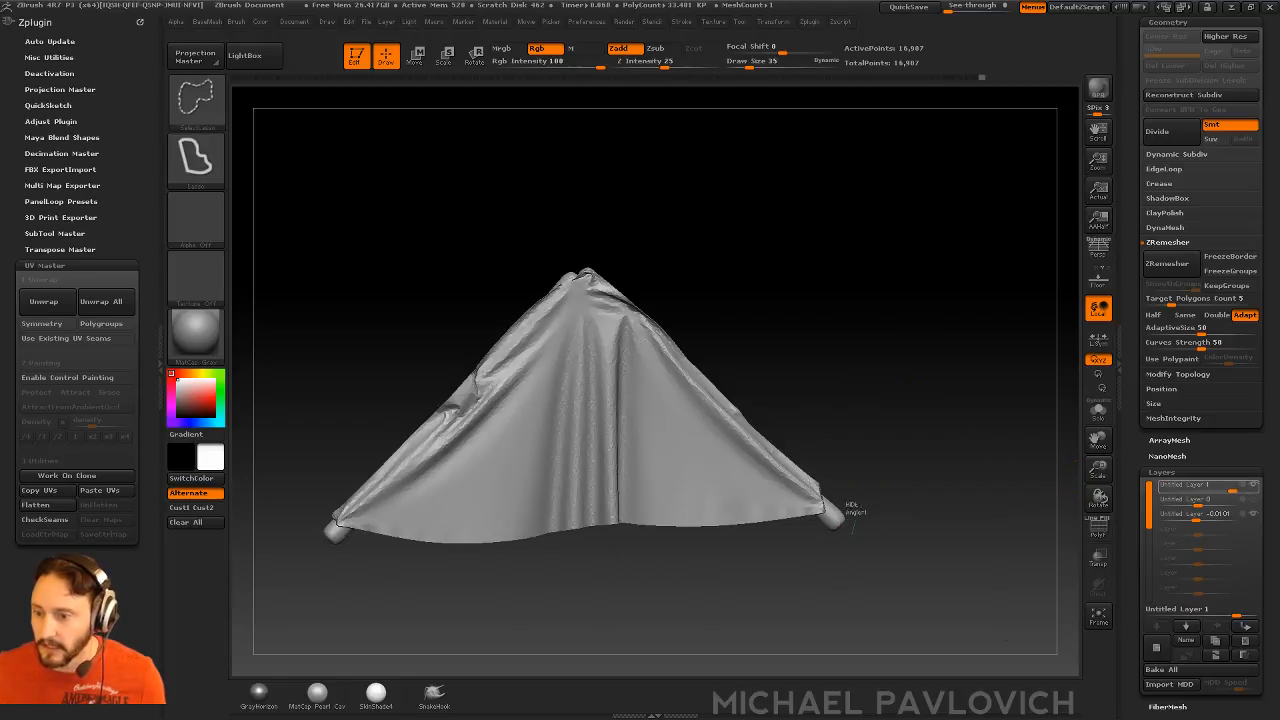
pyautogui.keyDown('ctrl'); pyautogui.keyDown('shift'); pyautogui.moveTo(853, 530); pyautogui.dragTo(822, 538); pyautogui.keyUp('shift'); pyautogui.keyUp('ctrl')
pyautogui.keyDown('ctrl'); pyautogui.keyDown('shift'); pyautogui.moveTo(427, 600); pyautogui.dragTo(463, 643); pyautogui.keyUp('shift'); pyautogui.keyUp('ctrl')
pyautogui.keyDown('ctrl'); pyautogui.keyDown('alt'); pyautogui.keyDown('shift'); pyautogui.moveTo(366, 550); pyautogui.dragTo(318, 536); pyautogui.keyUp('shift'); pyautogui.keyUp('alt'); pyautogui.keyUp('ctrl')
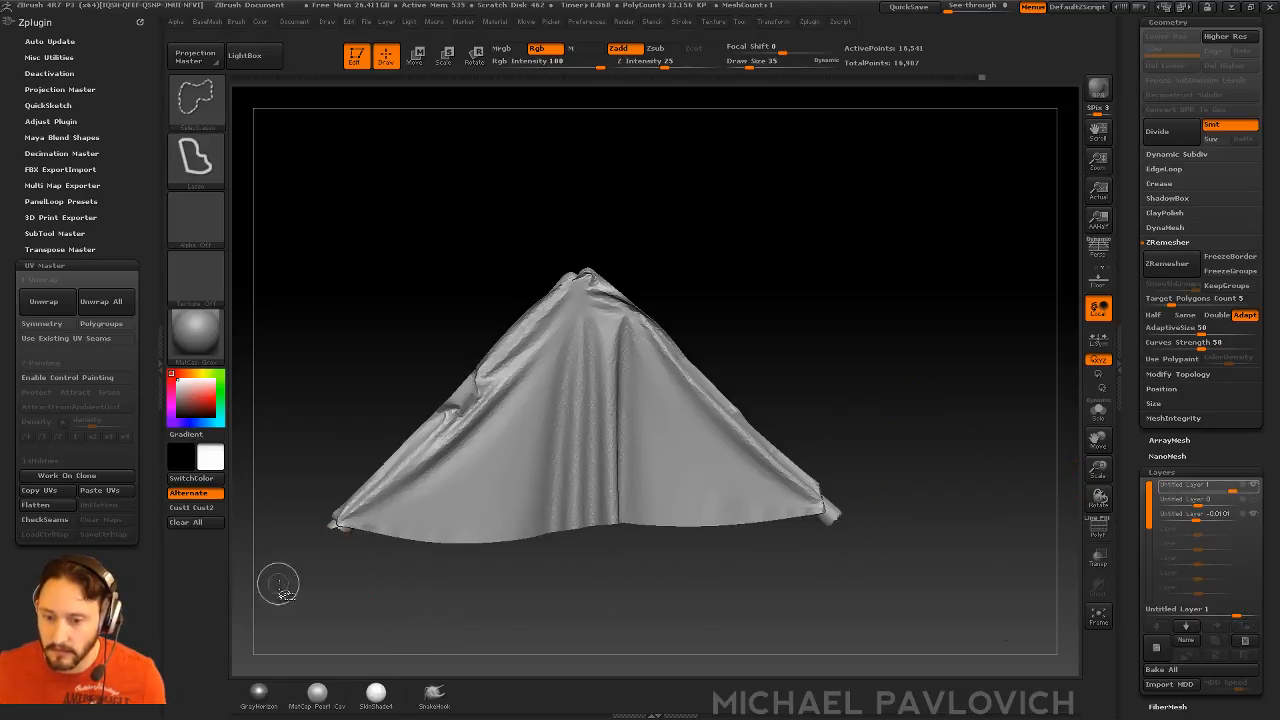
pyautogui.keyDown('ctrl'); pyautogui.keyDown('shift'); pyautogui.moveTo(800, 335); pyautogui.dragTo(832, 380); pyautogui.keyUp('shift'); pyautogui.keyUp('ctrl')
pyautogui.hotkey('ctrl', 'shift', 'a')
pyautogui.keyDown('ctrl'); pyautogui.keyDown('shift'); pyautogui.moveTo(894, 280); pyautogui.dragTo(932, 360); pyautogui.keyUp('shift'); pyautogui.keyUp('ctrl')
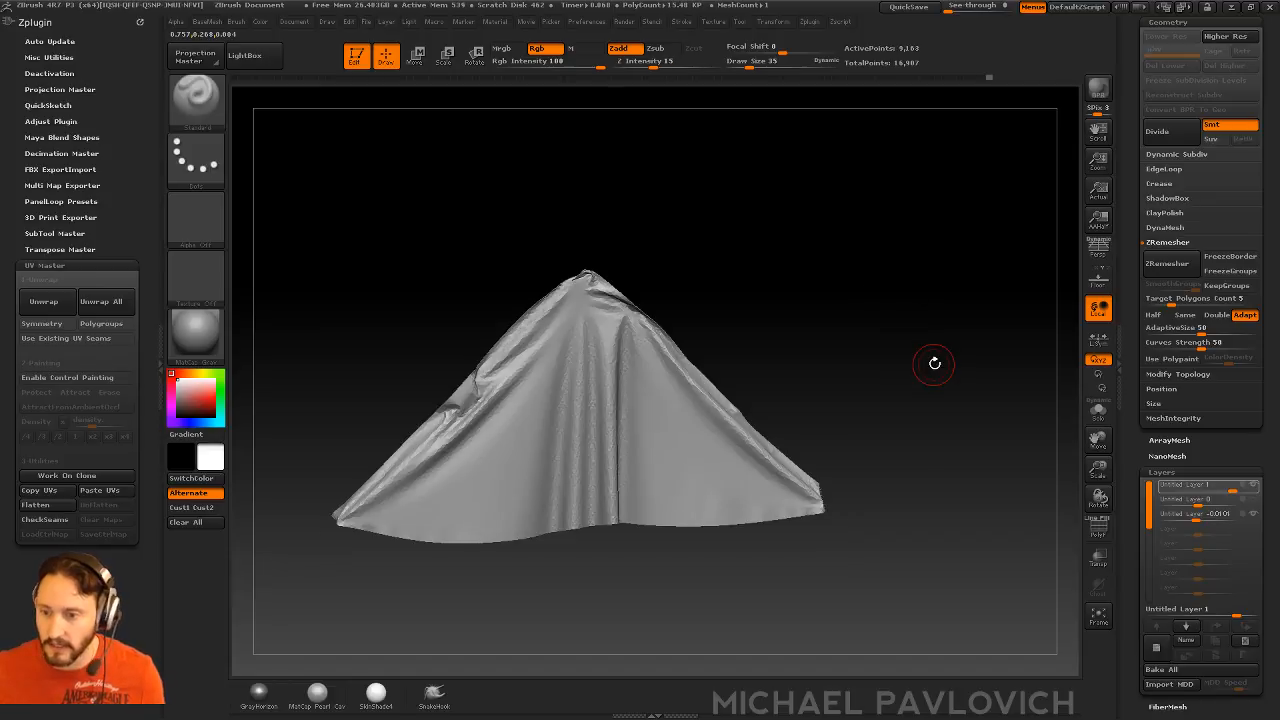
# - Export the isolated membrane as wing_90_simp and fold the wing further by setting the second layer to 1
pyautogui.click(1133, 209)
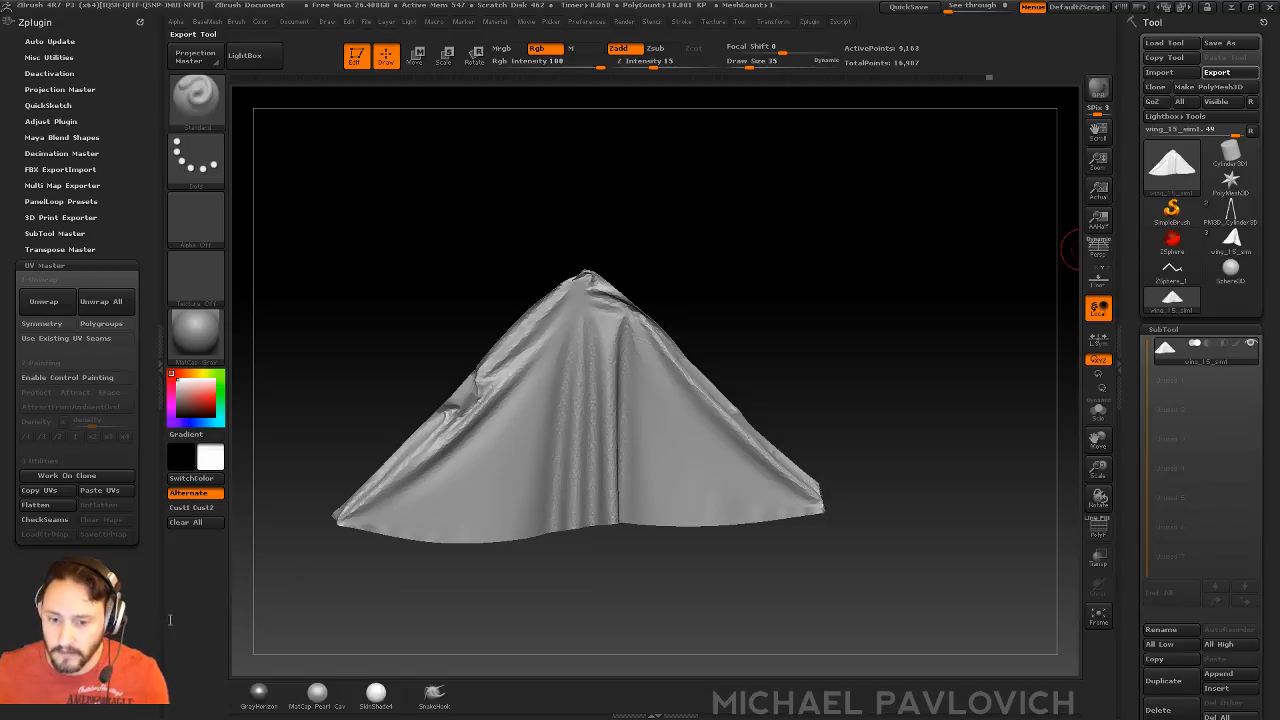
pyautogui.click(278, 626)
pyautogui.moveTo(1135, 421); pyautogui.dragTo(1160, 135)
pyautogui.moveTo(1199, 461); pyautogui.dragTo(1237, 461)
pyautogui.moveTo(1135, 365); pyautogui.dragTo(1135, 566)
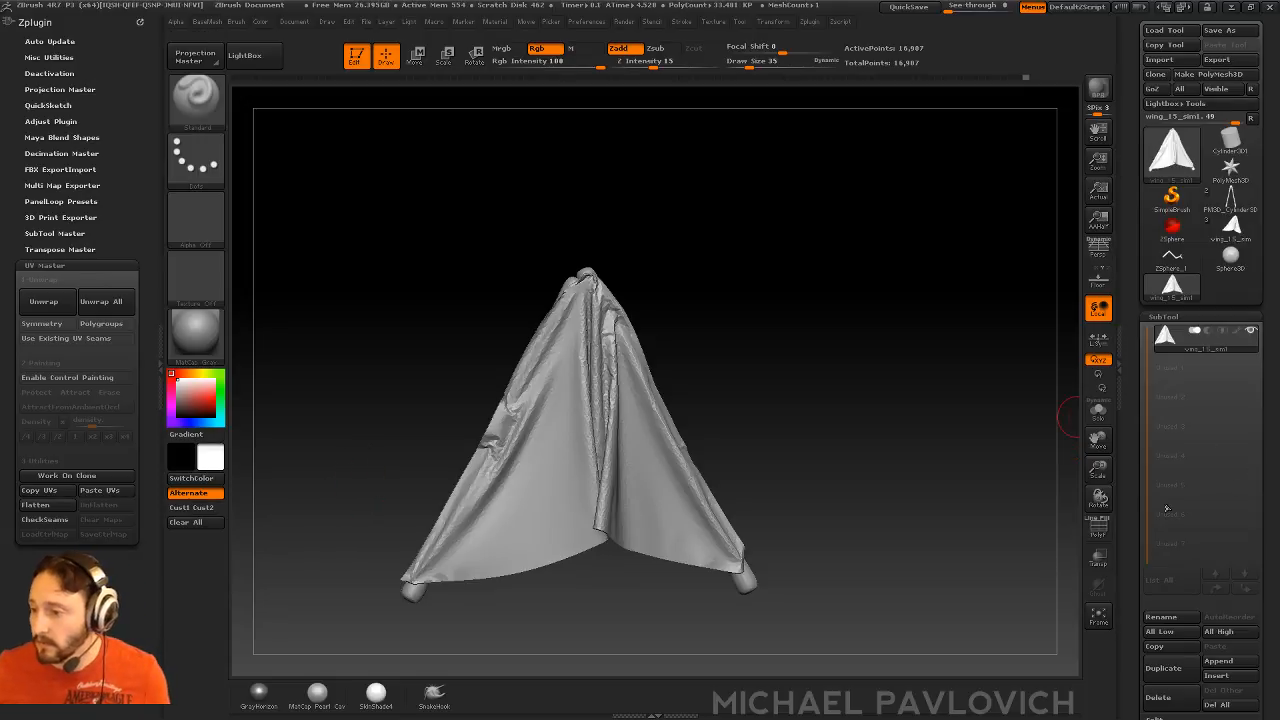
# - Hide the wing bones in the folded pose and export the isolated membrane as wing_45_simp
pyautogui.moveTo(1136, 507); pyautogui.dragTo(1137, 2)
pyautogui.moveTo(1139, 360); pyautogui.dragTo(1139, 507)
pyautogui.keyDown('ctrl'); pyautogui.keyDown('shift'); pyautogui.moveTo(748, 625); pyautogui.dragTo(734, 587); pyautogui.keyUp('shift'); pyautogui.keyUp('ctrl')
pyautogui.keyDown('ctrl'); pyautogui.keyDown('shift'); pyautogui.moveTo(570, 619); pyautogui.dragTo(540, 640); pyautogui.keyUp('shift'); pyautogui.keyUp('ctrl')
pyautogui.moveTo(449, 611)
pyautogui.keyDown('ctrl'); pyautogui.keyDown('shift'); pyautogui.mouseDown()
pyautogui.moveTo(353, 589)
pyautogui.moveTo(381, 621)
pyautogui.mouseUp(); pyautogui.keyUp('shift'); pyautogui.keyUp('ctrl')
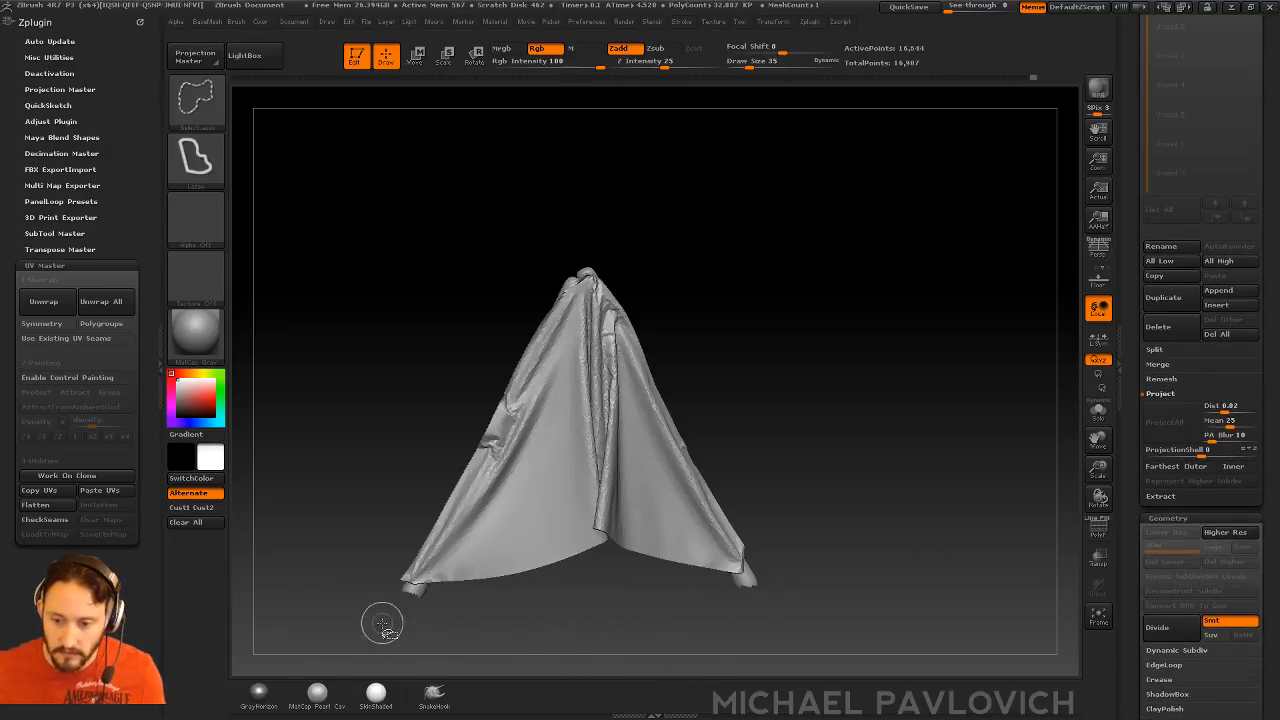
pyautogui.hotkey('ctrl', 'shift', 'a')
pyautogui.keyDown('ctrl'); pyautogui.keyDown('shift'); pyautogui.moveTo(858, 371); pyautogui.dragTo(882, 404); pyautogui.keyUp('shift'); pyautogui.keyUp('ctrl')
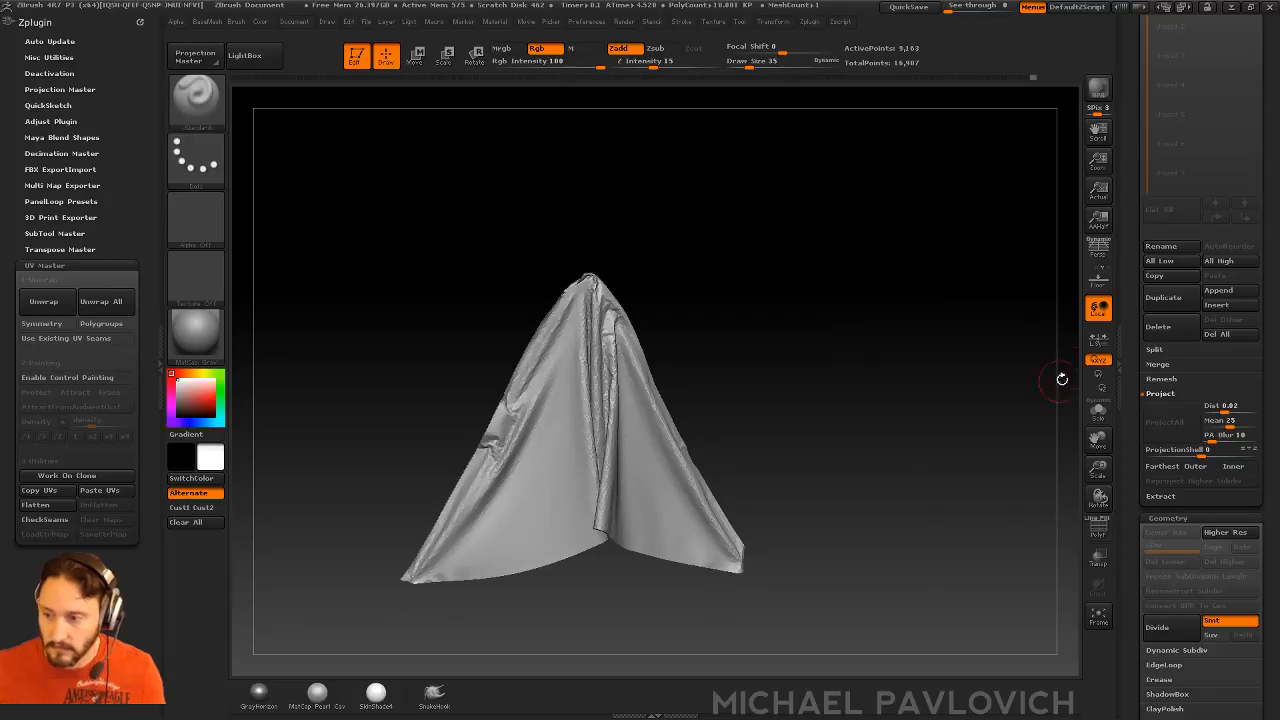
pyautogui.moveTo(1137, 311); pyautogui.dragTo(1137, 695)
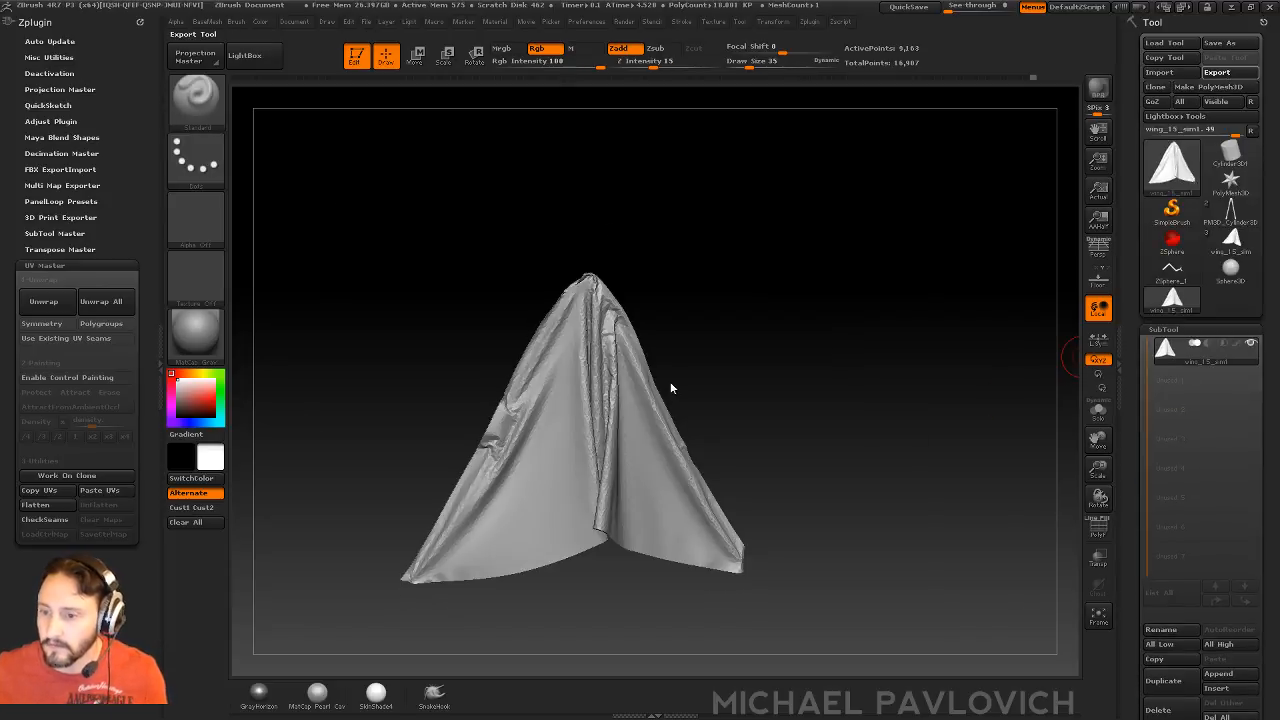
# - Set the third layer to 1 and isolate the tightly folded membrane by hiding the wing bones
pyautogui.moveTo(1131, 484); pyautogui.dragTo(1137, 309)
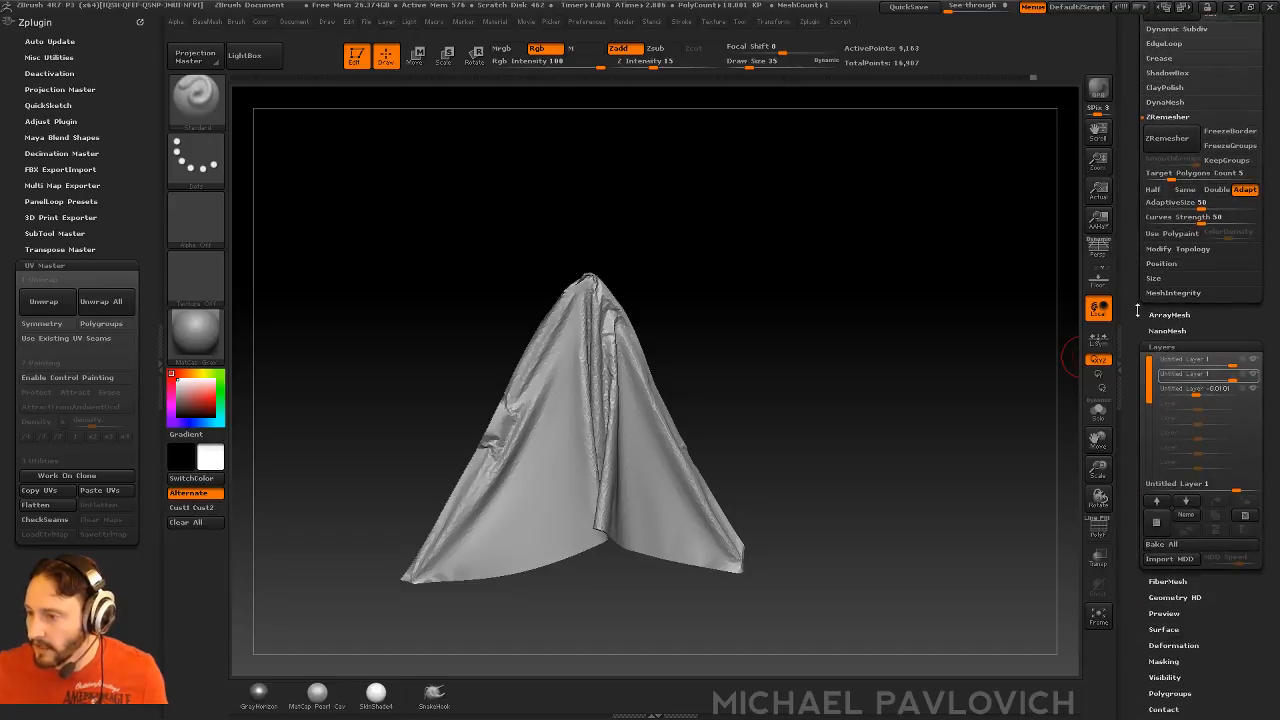
pyautogui.moveTo(1198, 390); pyautogui.dragTo(1231, 388)
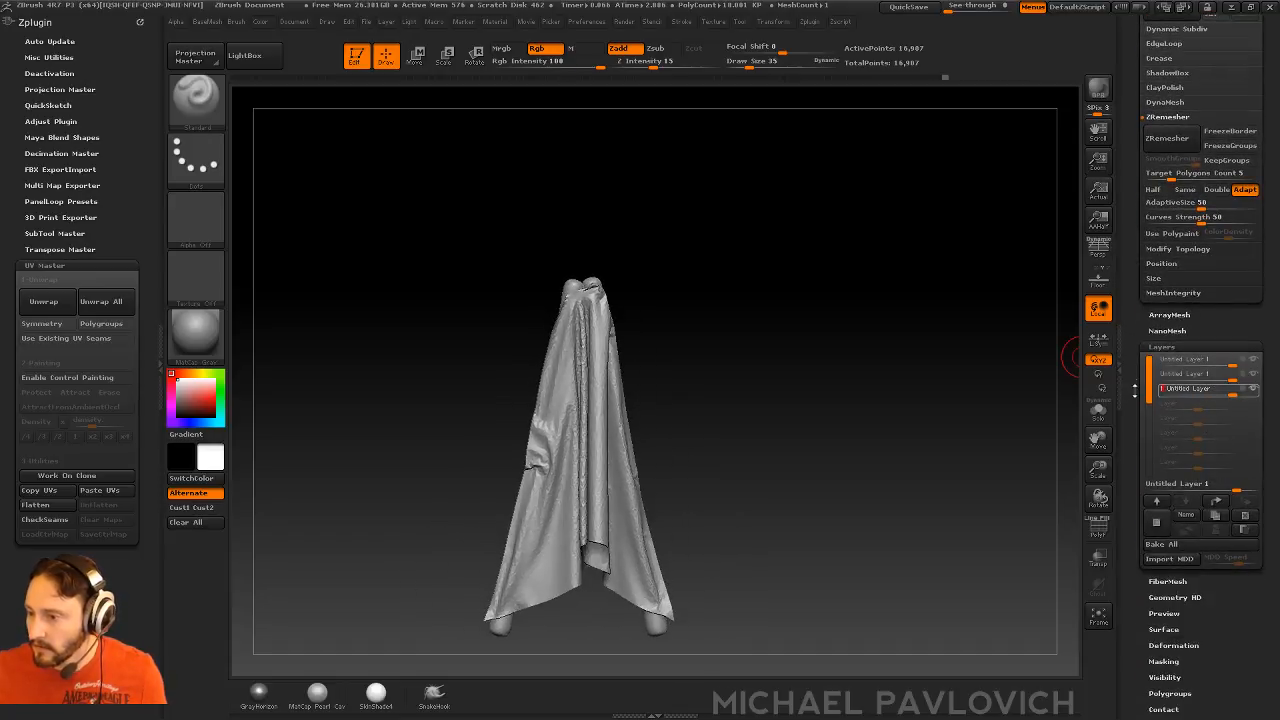
pyautogui.moveTo(1135, 391); pyautogui.dragTo(1140, 600)
pyautogui.moveTo(664, 647)
pyautogui.keyDown('ctrl'); pyautogui.keyDown('shift'); pyautogui.mouseDown()
pyautogui.moveTo(662, 631)
pyautogui.moveTo(632, 634)
pyautogui.mouseUp(); pyautogui.keyUp('shift'); pyautogui.keyUp('ctrl')
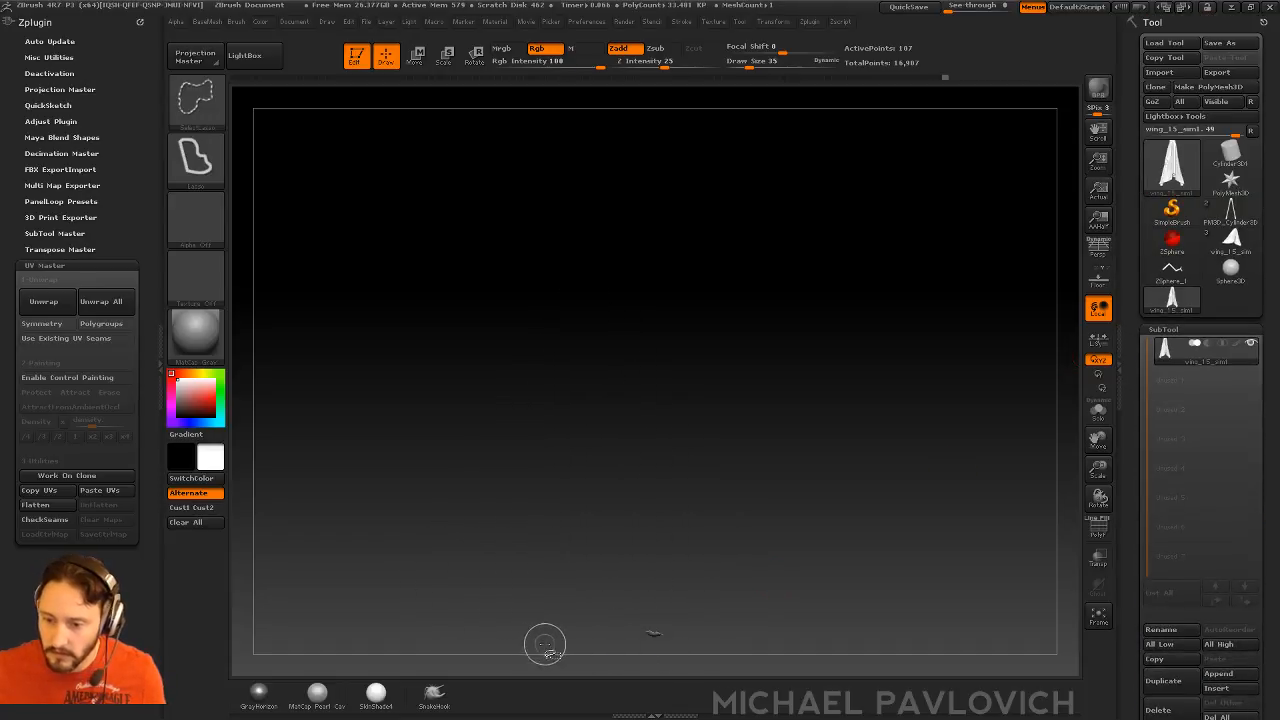
pyautogui.keyDown('ctrl'); pyautogui.keyDown('shift'); pyautogui.moveTo(546, 644); pyautogui.dragTo(475, 630); pyautogui.keyUp('shift'); pyautogui.keyUp('ctrl')
pyautogui.keyDown('ctrl'); pyautogui.keyDown('shift'); pyautogui.moveTo(826, 409); pyautogui.dragTo(846, 448); pyautogui.keyUp('shift'); pyautogui.keyUp('ctrl')
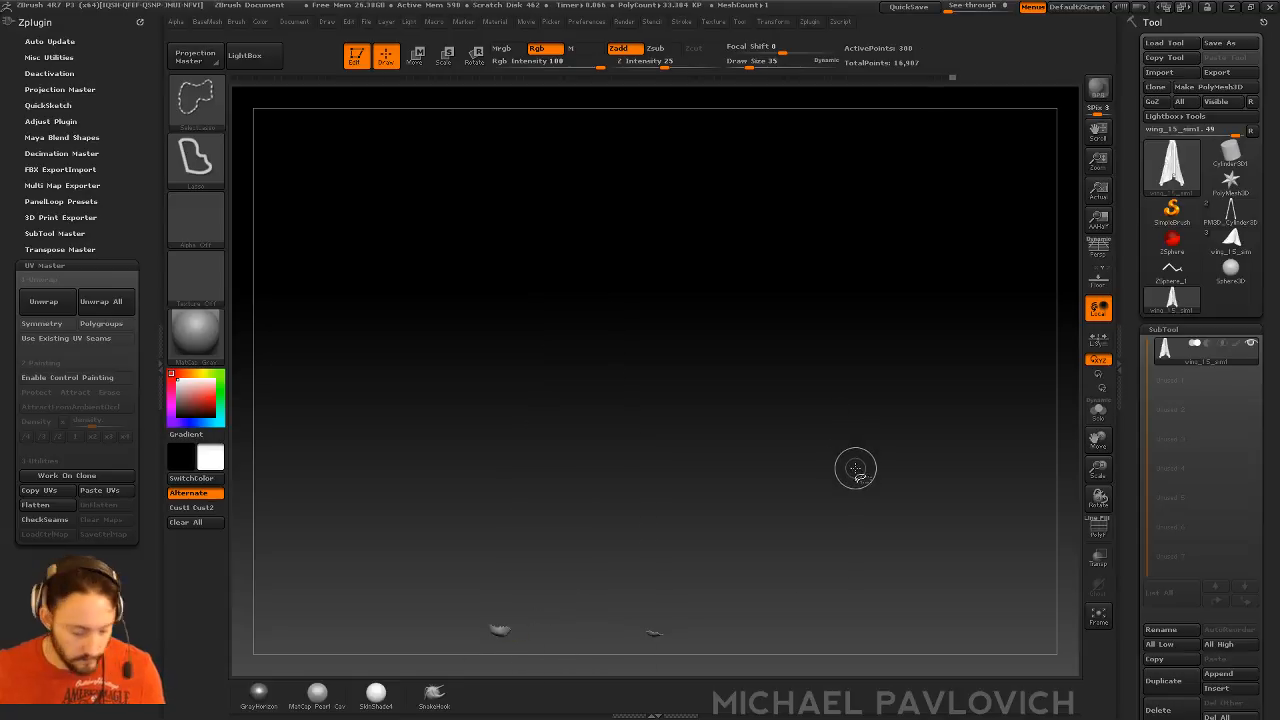
pyautogui.hotkey('ctrl', 'shift', 'a')
pyautogui.keyDown('ctrl'); pyautogui.keyDown('shift'); pyautogui.moveTo(883, 289); pyautogui.dragTo(900, 310); pyautogui.keyUp('shift'); pyautogui.keyUp('ctrl')
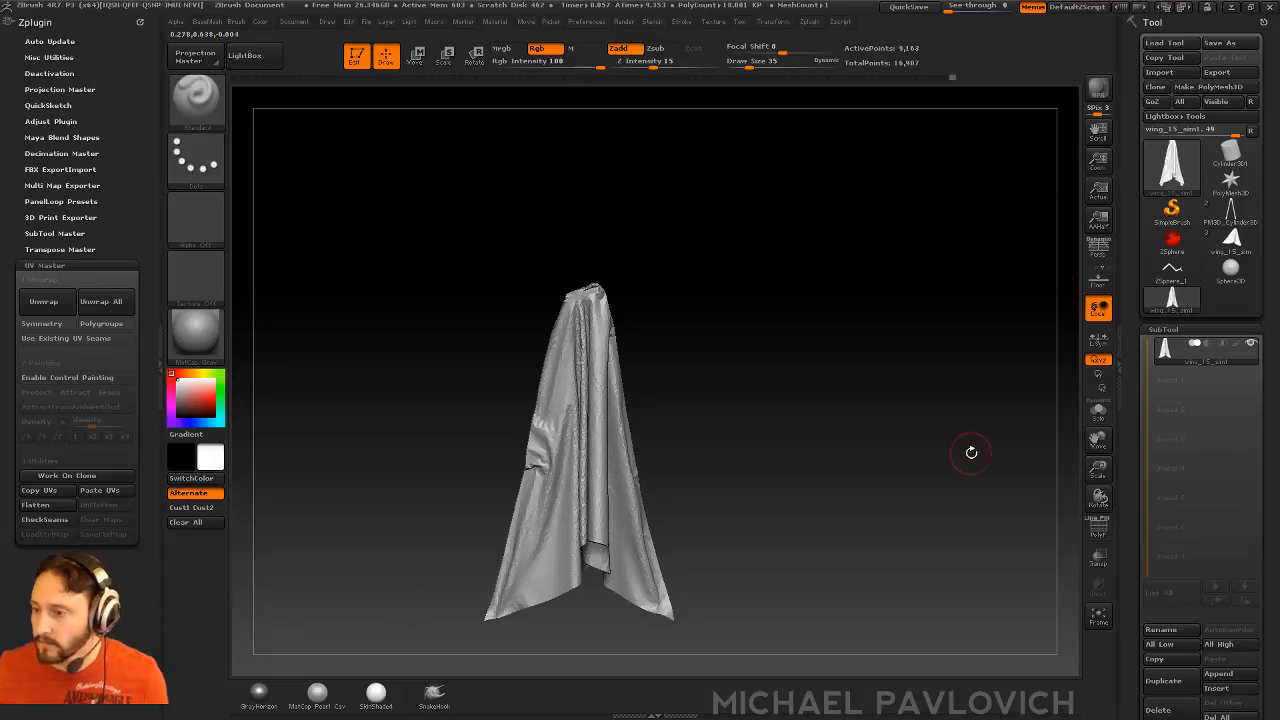
# - Leave edit mode, clear the canvas and lower the wing tool's first layer to 0.0707
pyautogui.click(362, 58)
pyautogui.hotkey('ctrl', 'n')
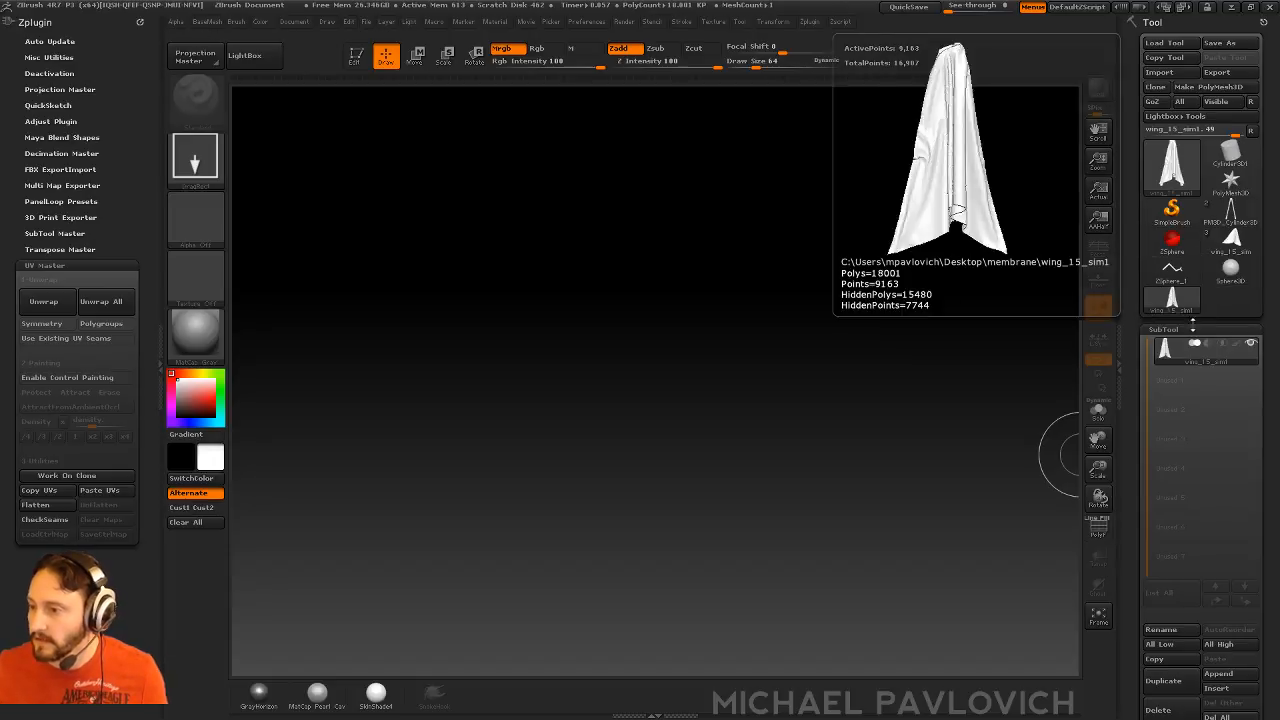
pyautogui.moveTo(1135, 378); pyautogui.dragTo(1117, 174)
pyautogui.moveTo(1232, 395); pyautogui.dragTo(1203, 395)
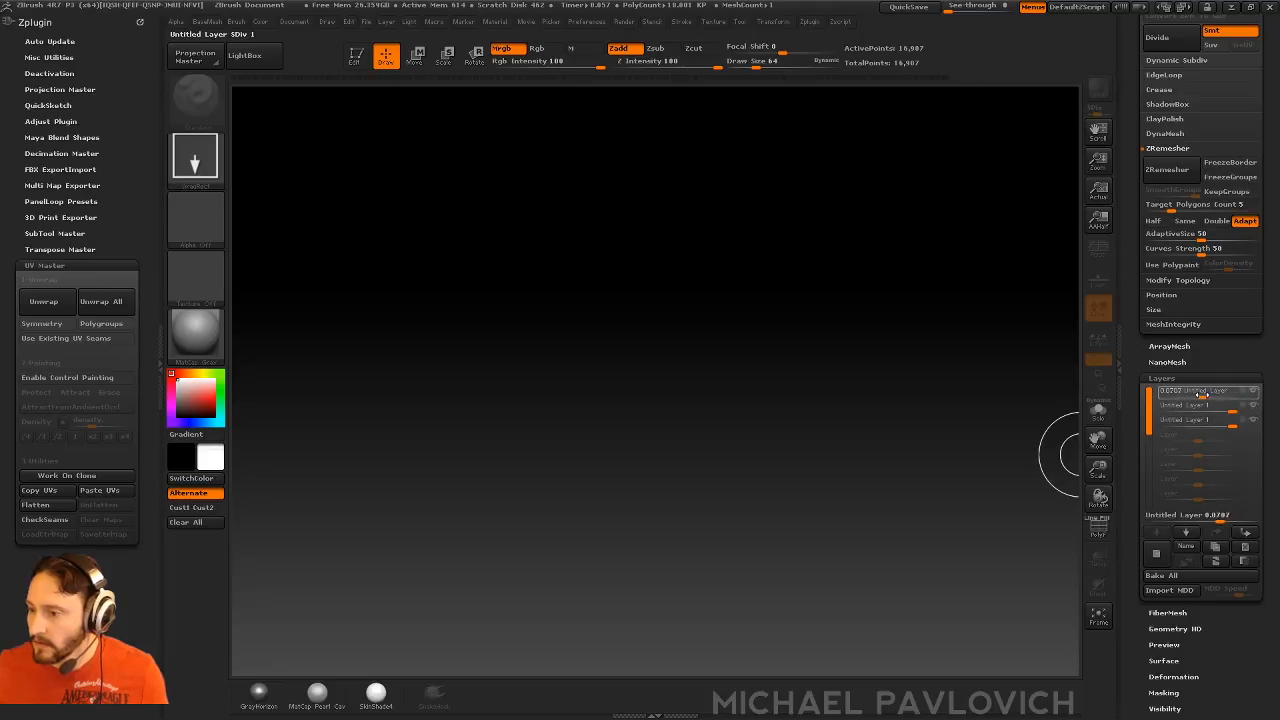
pyautogui.moveTo(1134, 430); pyautogui.dragTo(1114, 671)
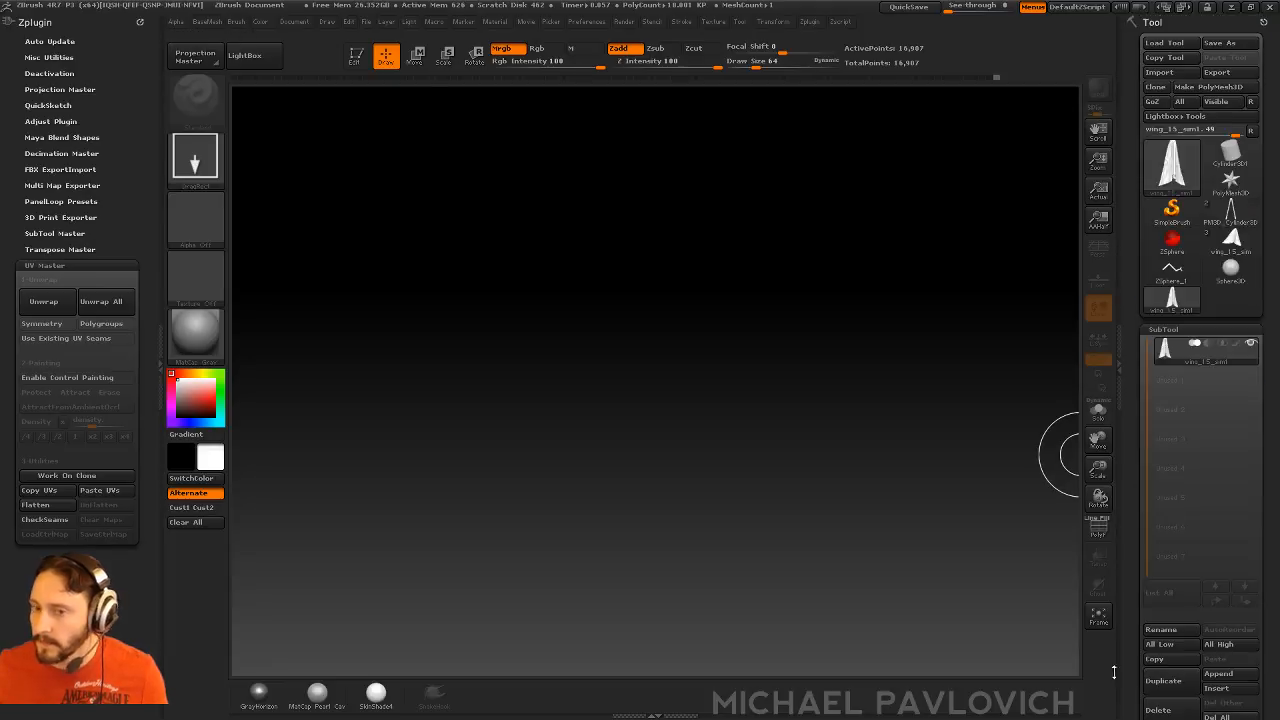
# - Import wing135_simp as a new tool and place it on the canvas in edit mode, facing the front
pyautogui.click(1172, 208)
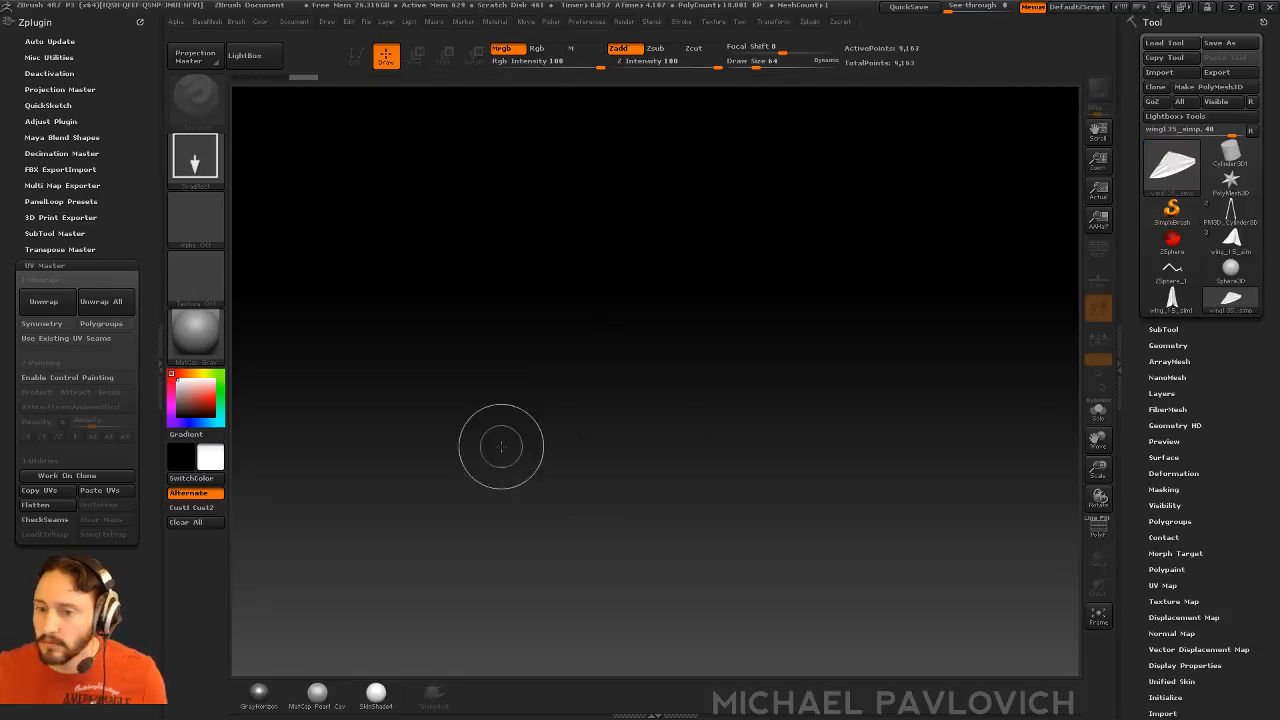
pyautogui.moveTo(497, 443); pyautogui.dragTo(650, 500)
pyautogui.click(355, 55)
pyautogui.moveTo(690, 300)
pyautogui.mouseDown()
pyautogui.moveTo(746, 355)
pyautogui.moveTo(700, 363)
pyautogui.moveTo(950, 352)
pyautogui.mouseUp()
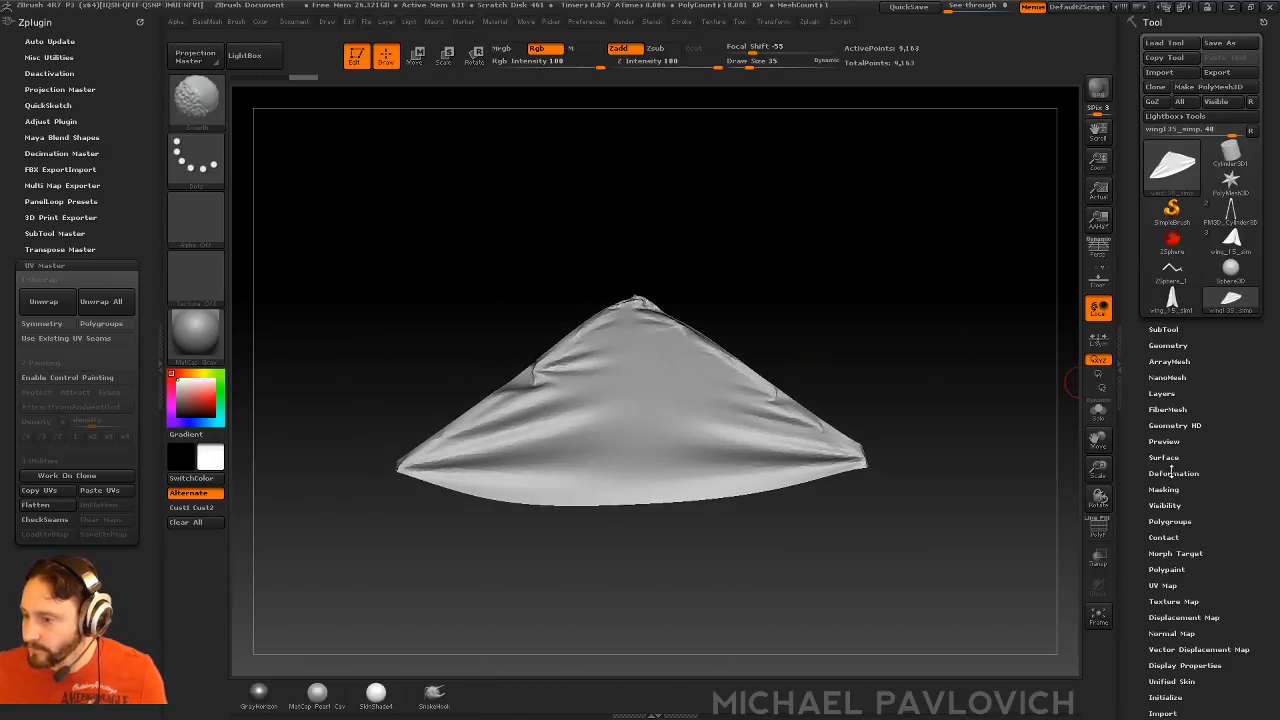
# - Record the wing_90_simp and wing_45_simp poses in separate new layers by importing each mesh over the membrane
pyautogui.click(1162, 395)
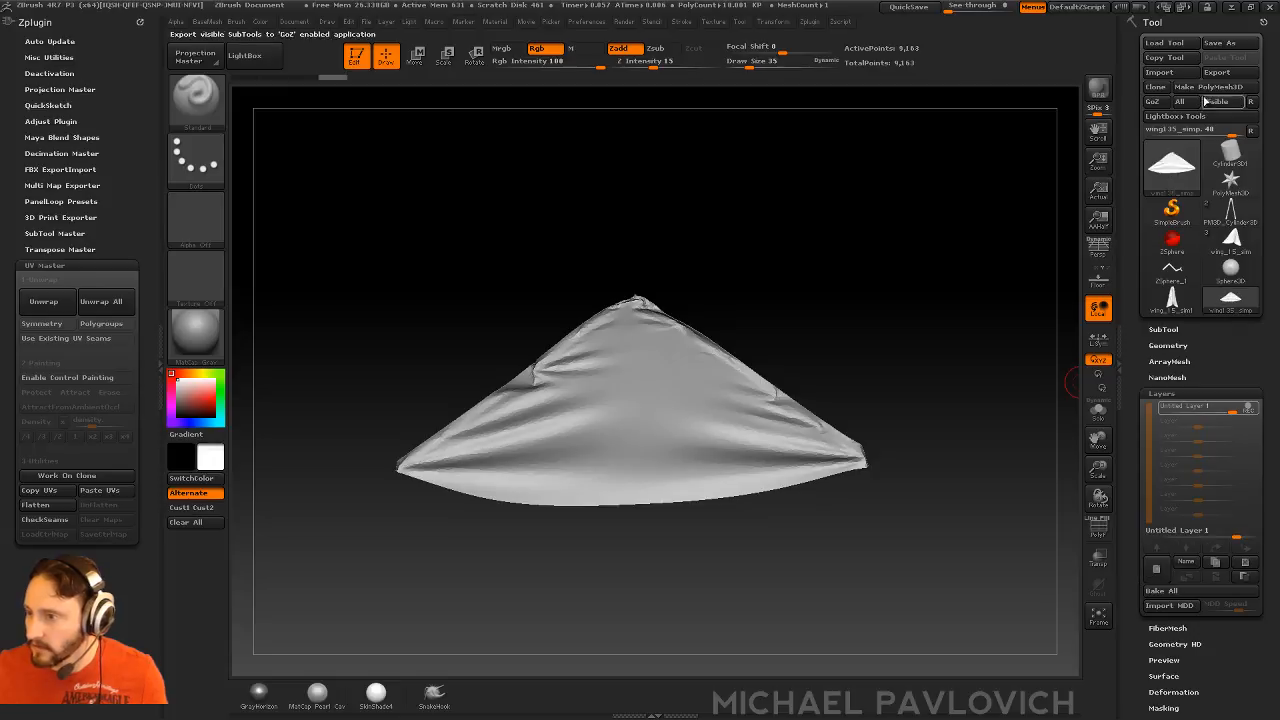
pyautogui.click(1178, 73)
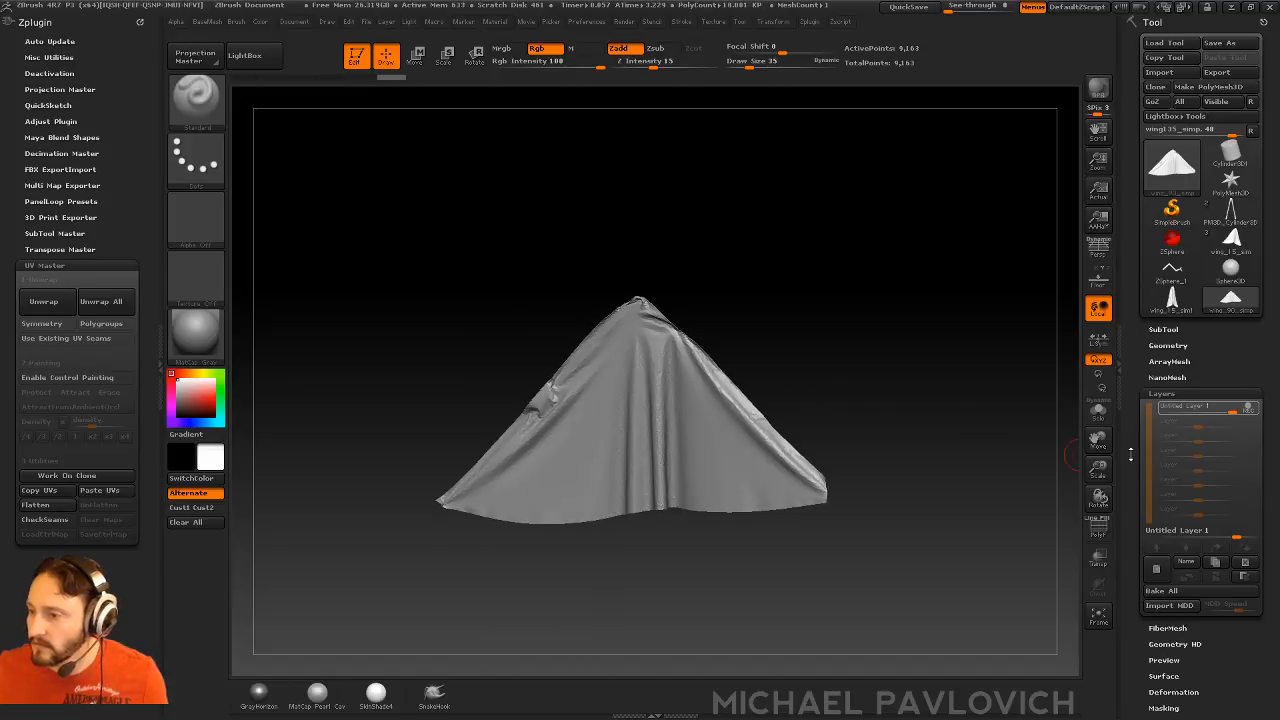
pyautogui.click(1158, 569)
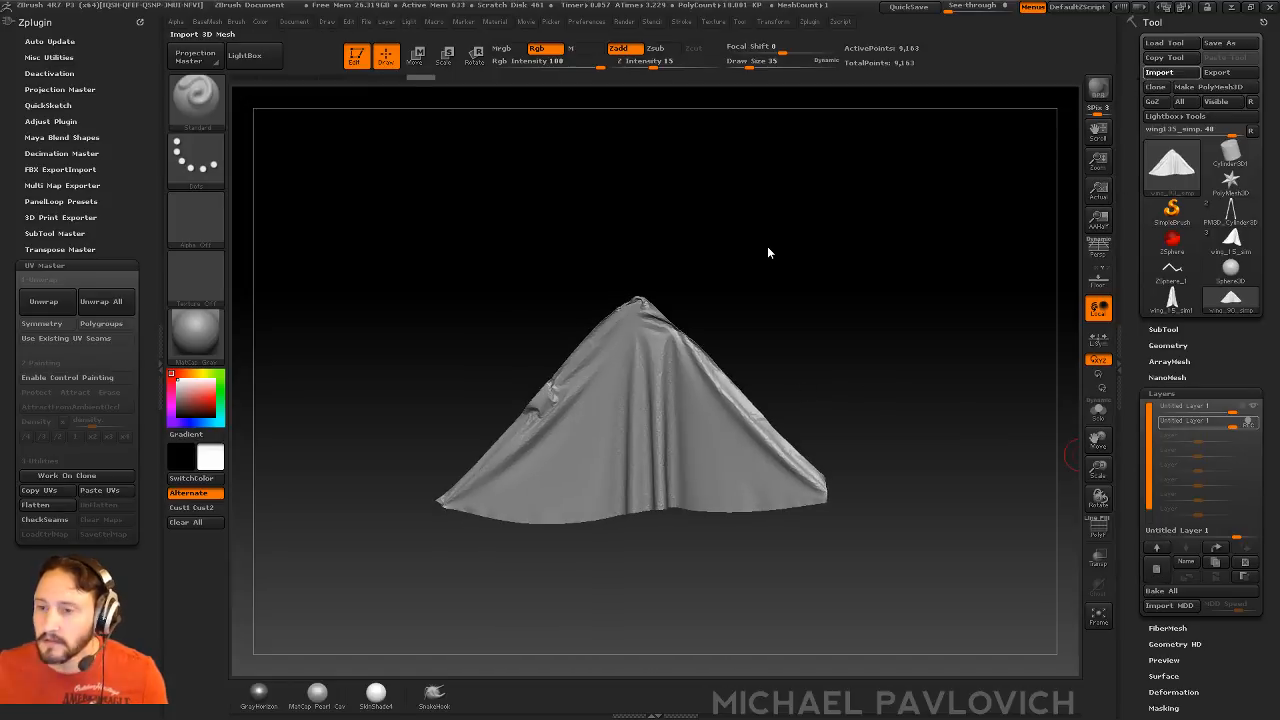
pyautogui.moveTo(632, 128); pyautogui.dragTo(816, 388)
# - Record wing_15_simp in a third layer, and test the pose blend with layer intensities of 0.25252, 0 and 0.0303
pyautogui.click(1157, 571)
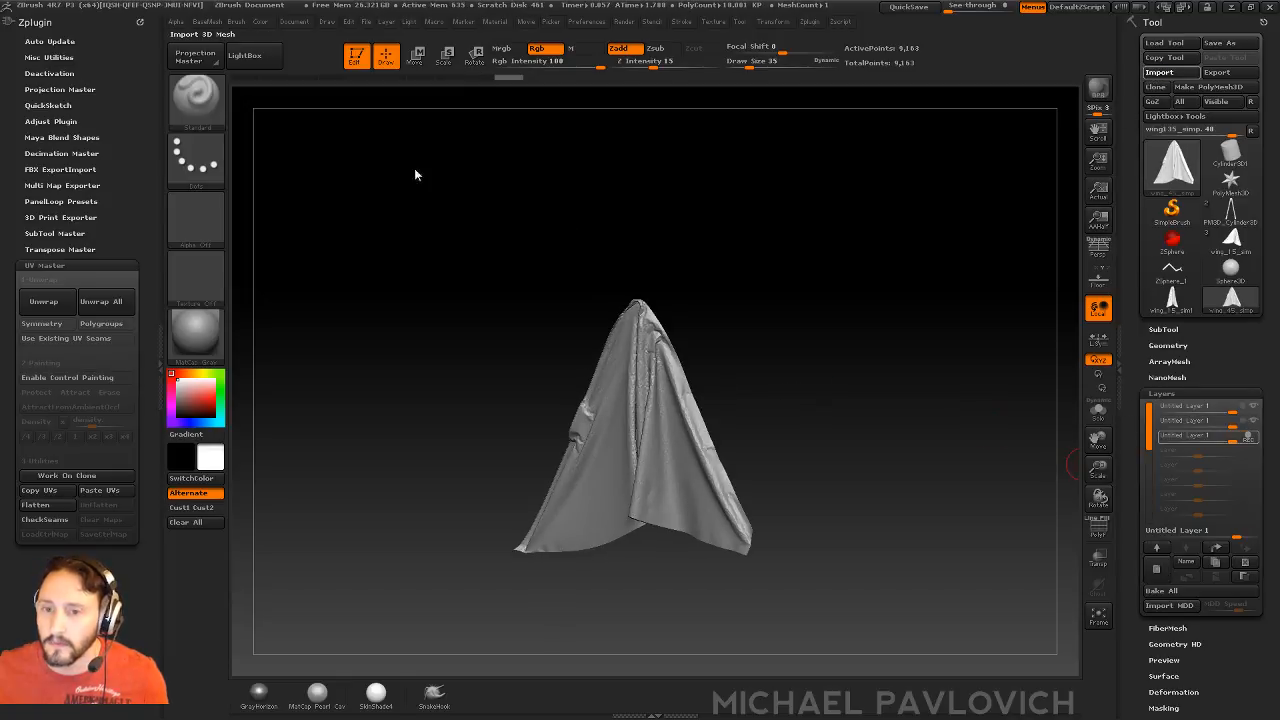
pyautogui.moveTo(412, 128); pyautogui.dragTo(837, 334)
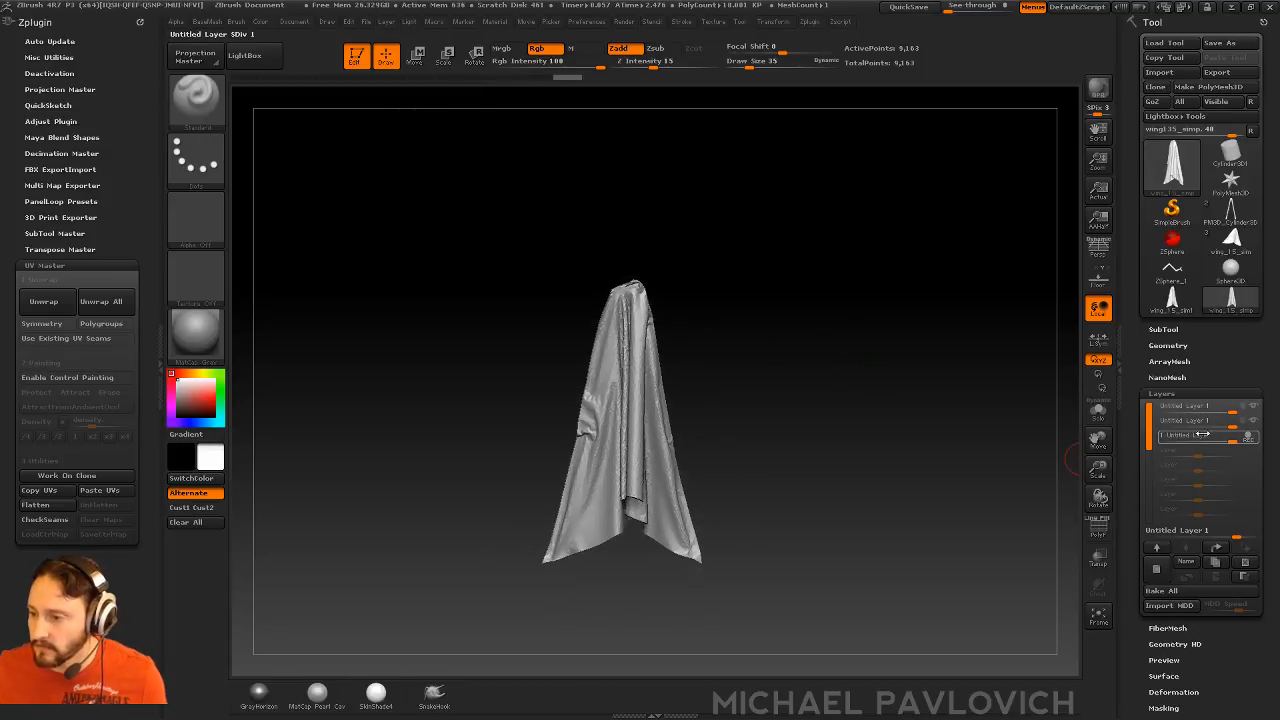
pyautogui.moveTo(1205, 436); pyautogui.dragTo(1207, 408)
pyautogui.moveTo(827, 325); pyautogui.dragTo(892, 336)
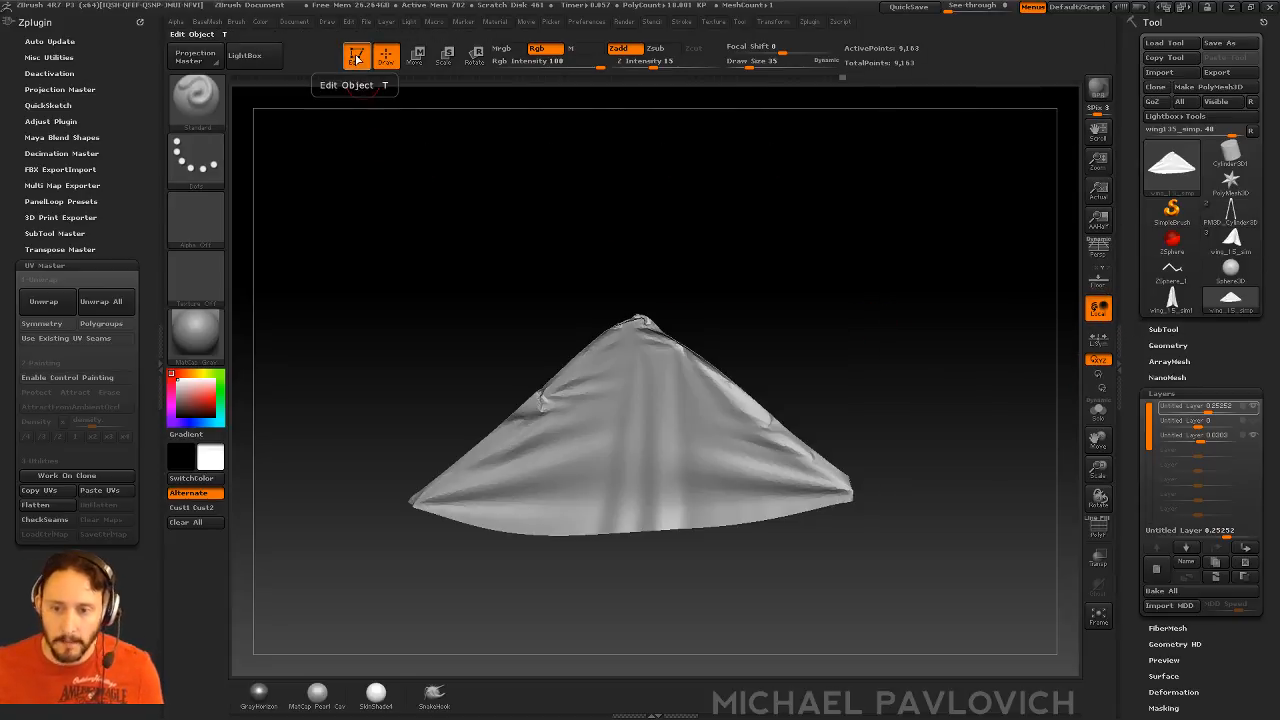
# - Clear the canvas and switch to the SimpleBrush tool
pyautogui.hotkey('ctrl', 'n')
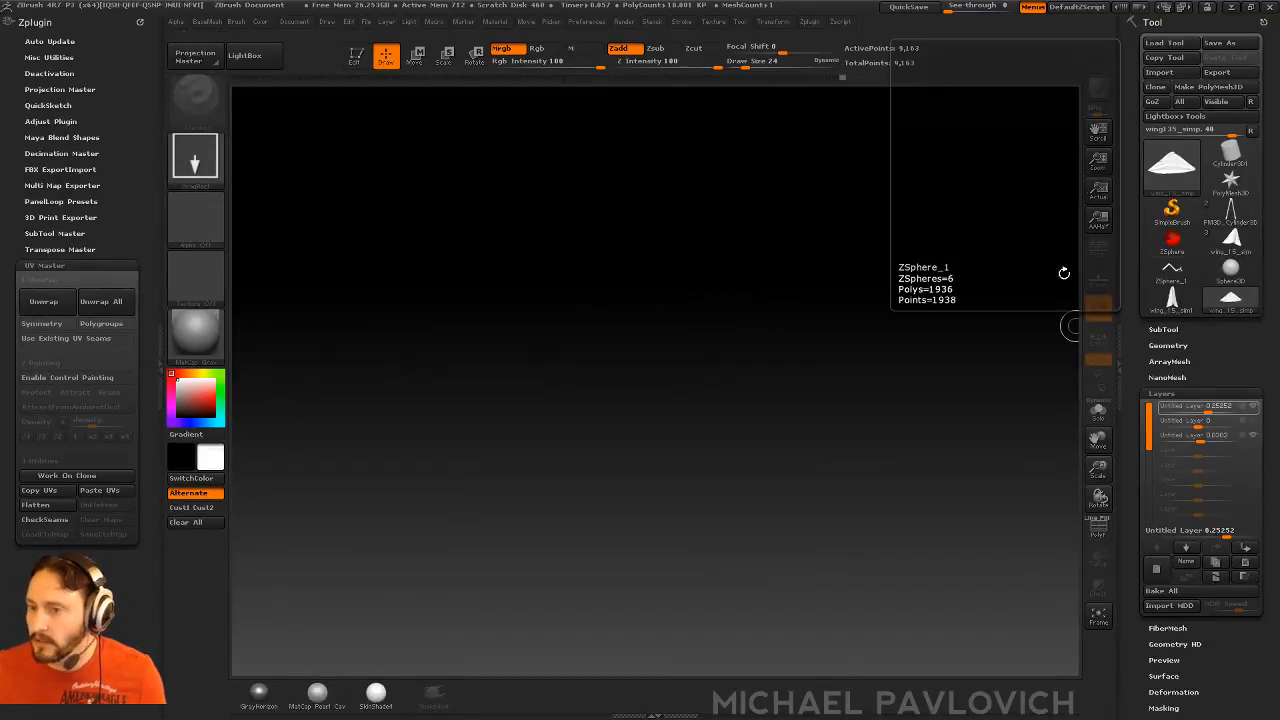
pyautogui.click(1172, 210)
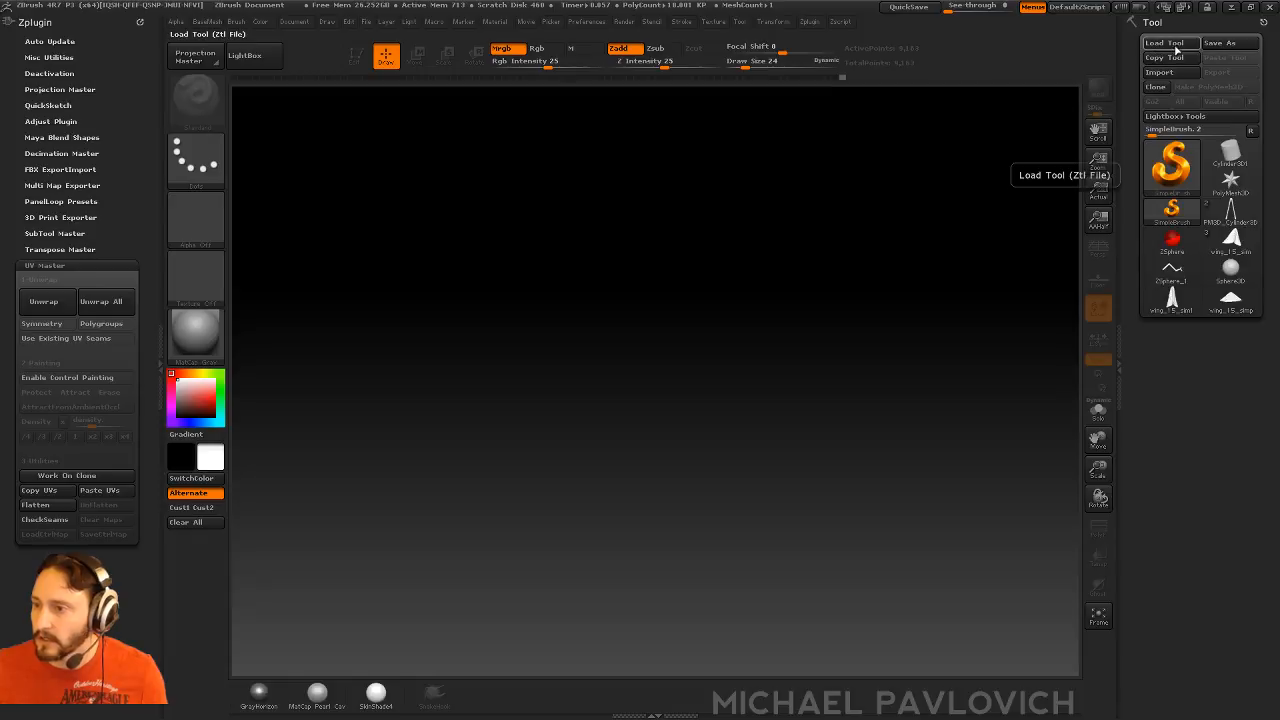